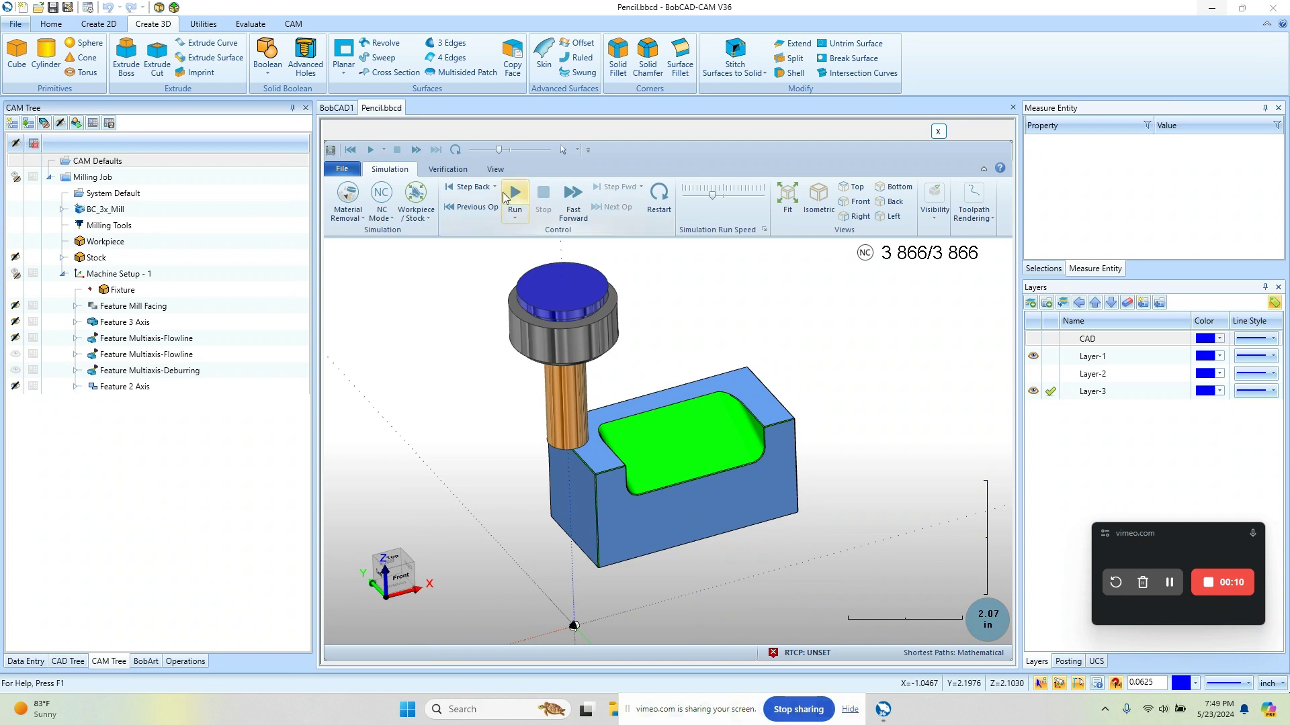
# - Run the machining simulation of the block in Pencil.bbcd and close the simulation
pyautogui.click(514, 195)
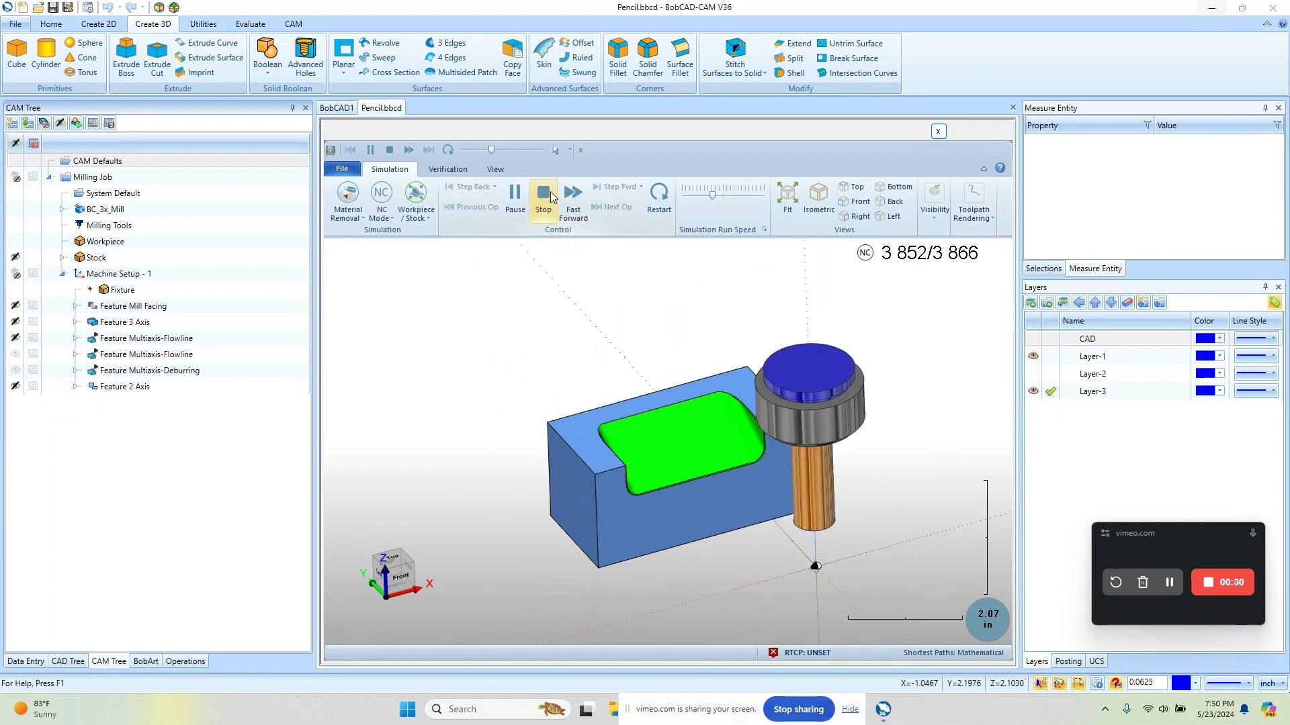
pyautogui.click(938, 132)
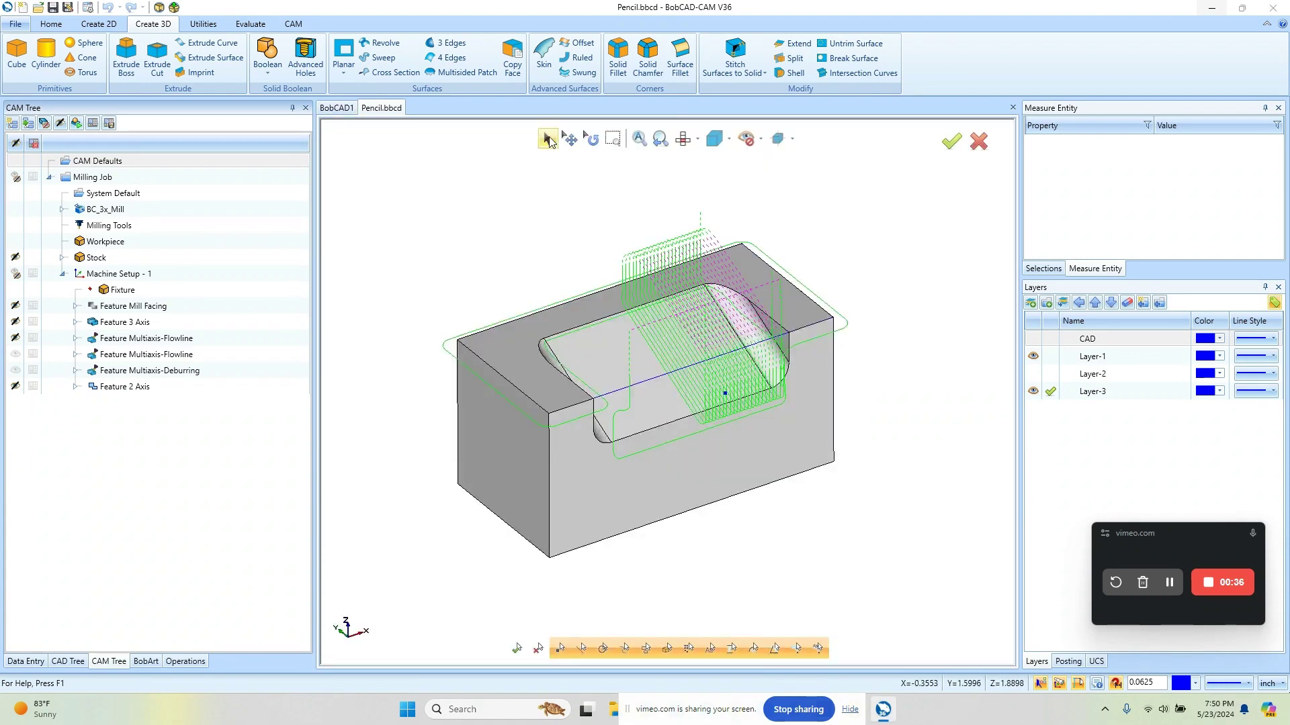
# - Copy the pocketed block solid from Pencil.bbcd and clear the selection
pyautogui.click(507, 315)
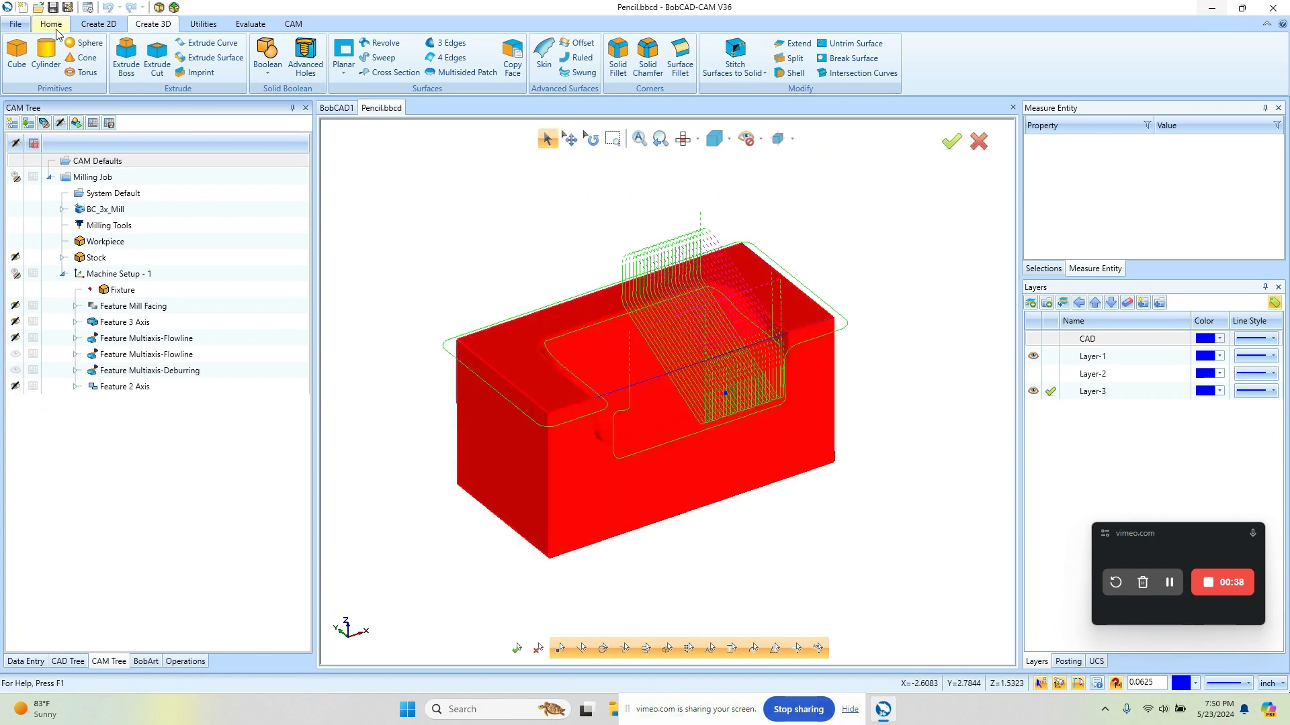
pyautogui.click(52, 25)
pyautogui.rightClick(450, 219)
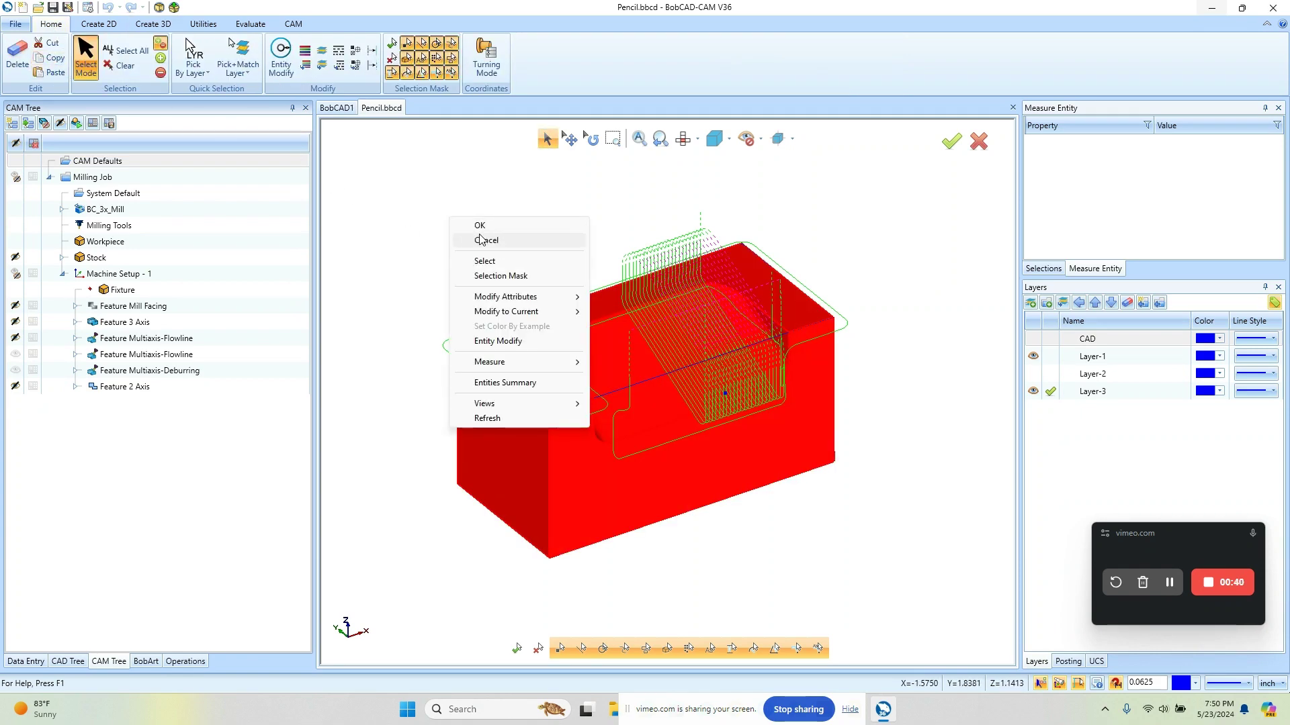
pyautogui.click(488, 241)
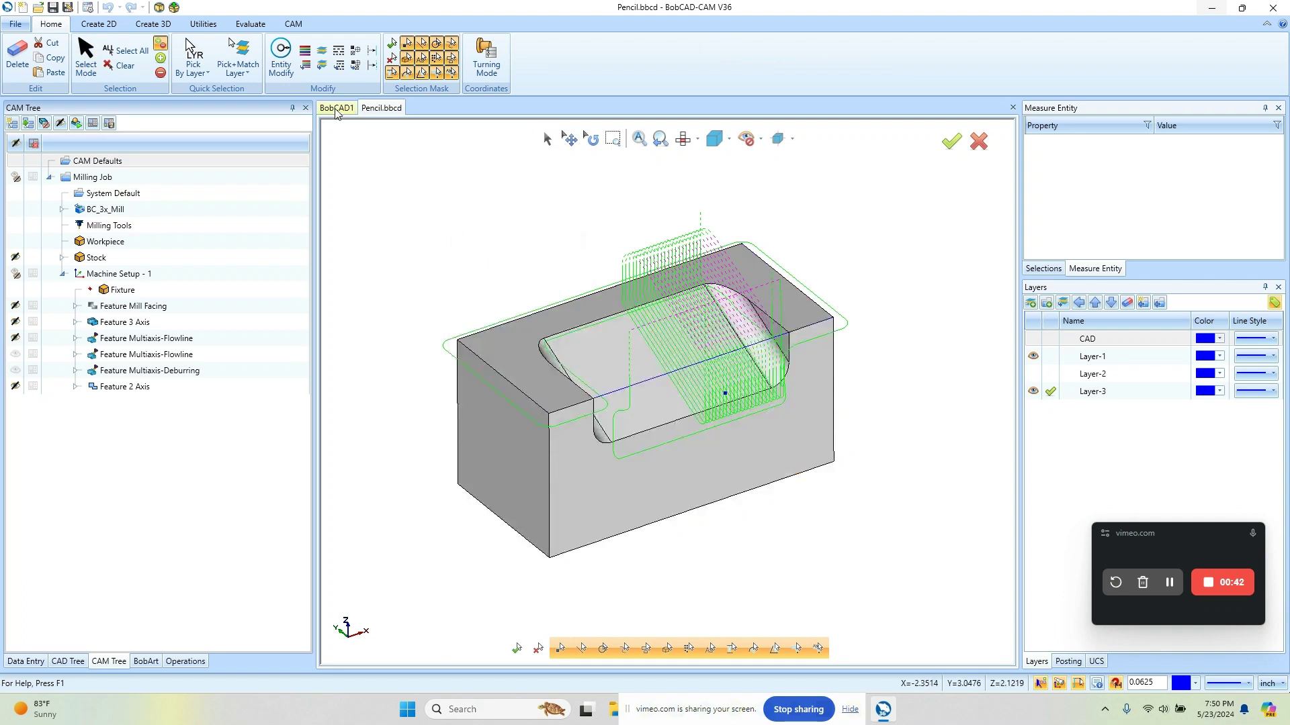
# - Paste the copied block solid into the BobCAD1 document
pyautogui.click(332, 108)
pyautogui.click(57, 73)
pyautogui.scroll(-3, 645, 330)
pyautogui.moveTo(669, 422); pyautogui.dragTo(806, 475, button='middle')
pyautogui.moveTo(667, 478); pyautogui.dragTo(700, 469, button='middle')
pyautogui.scroll(2, 700, 469)
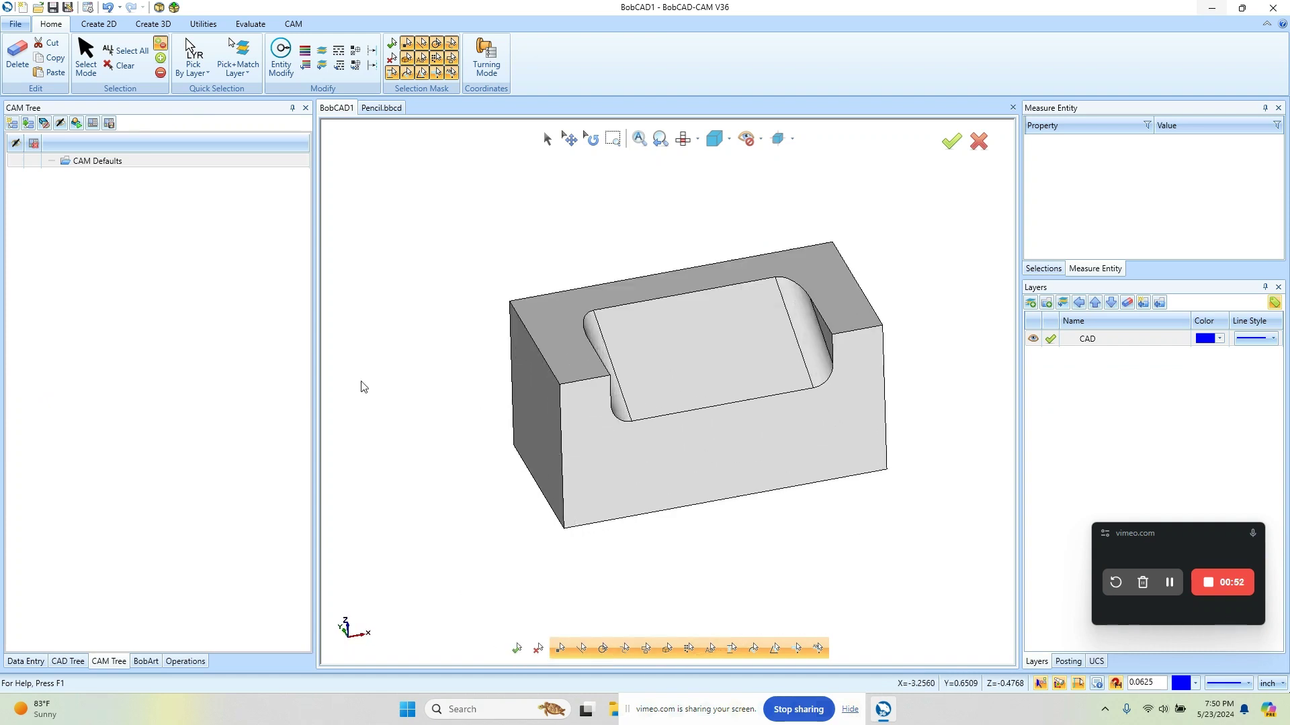
# - Create a new milling job with the block solid as workpiece and accept the rectangular stock calculated from it
pyautogui.rightClick(111, 166)
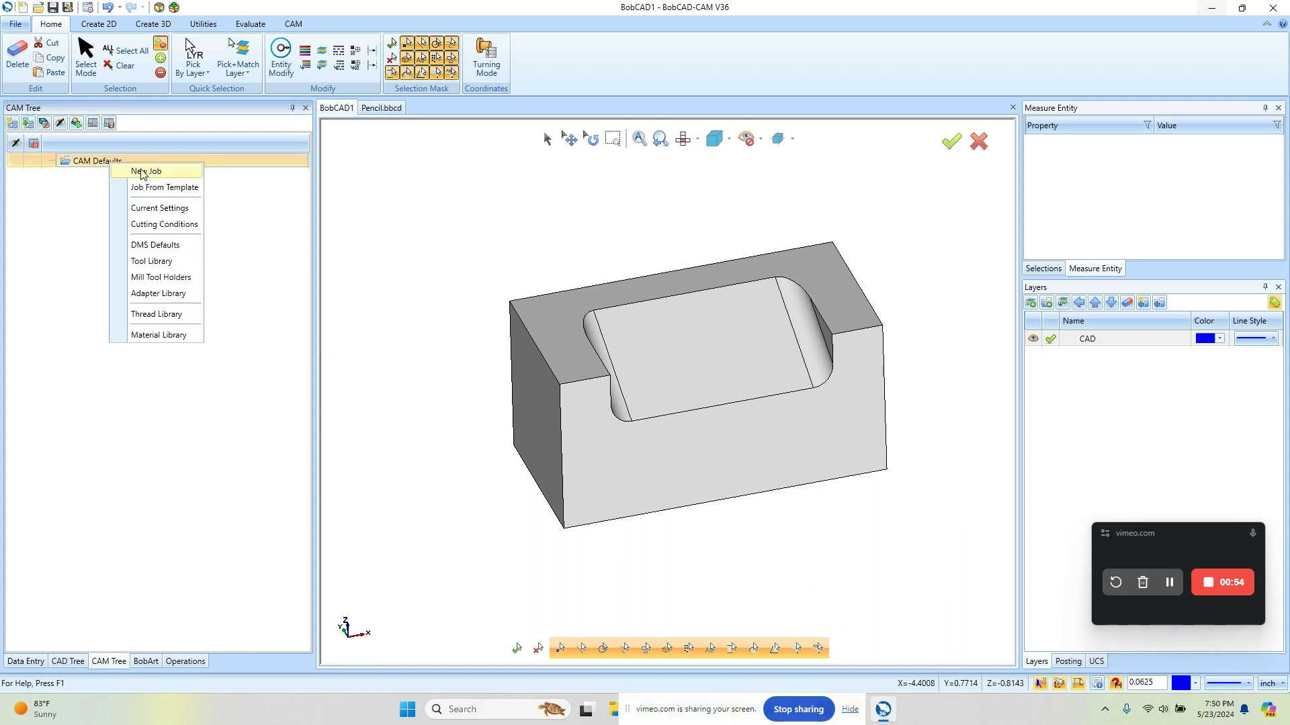
pyautogui.click(144, 173)
pyautogui.click(120, 327)
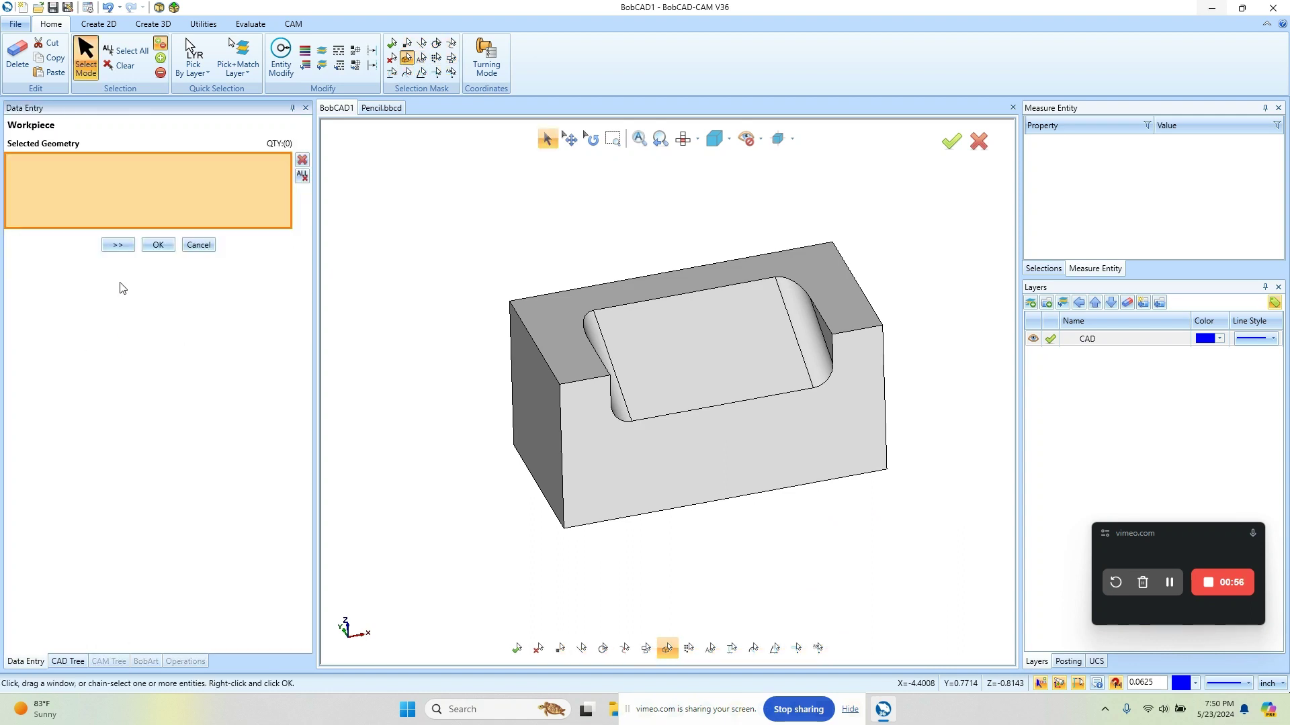
pyautogui.click(685, 334)
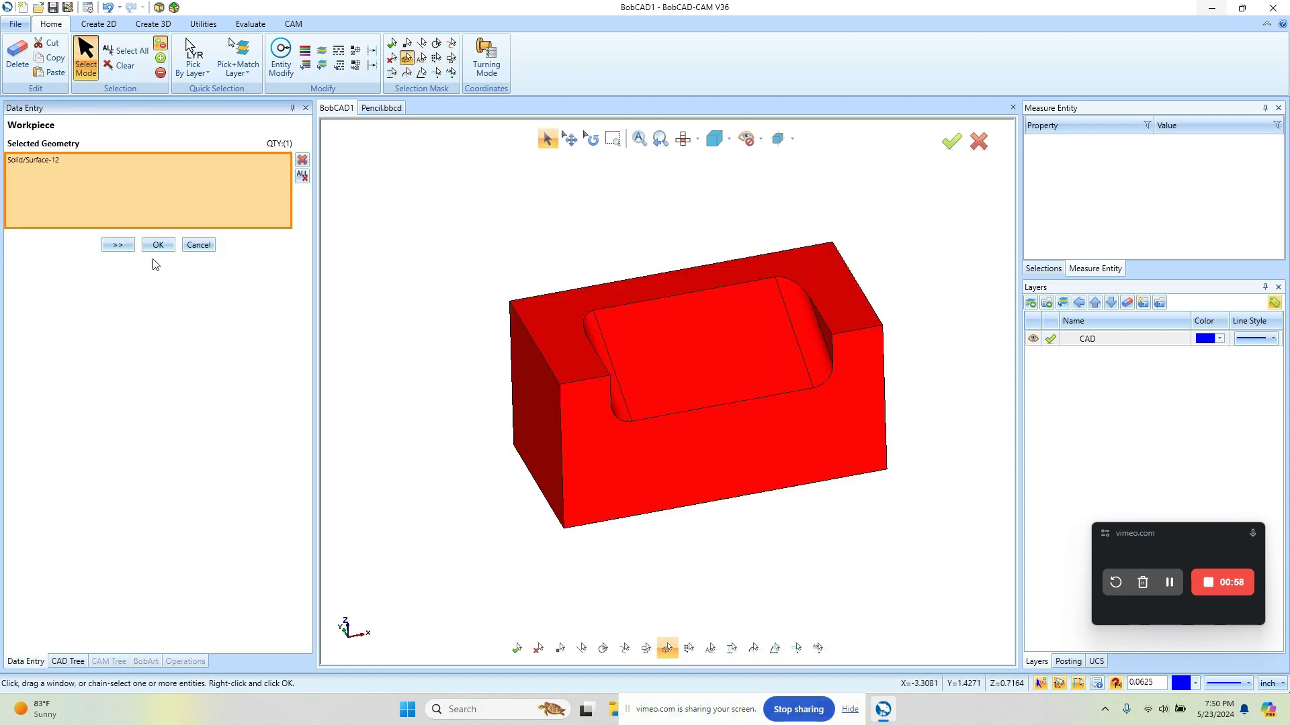
pyautogui.click(117, 245)
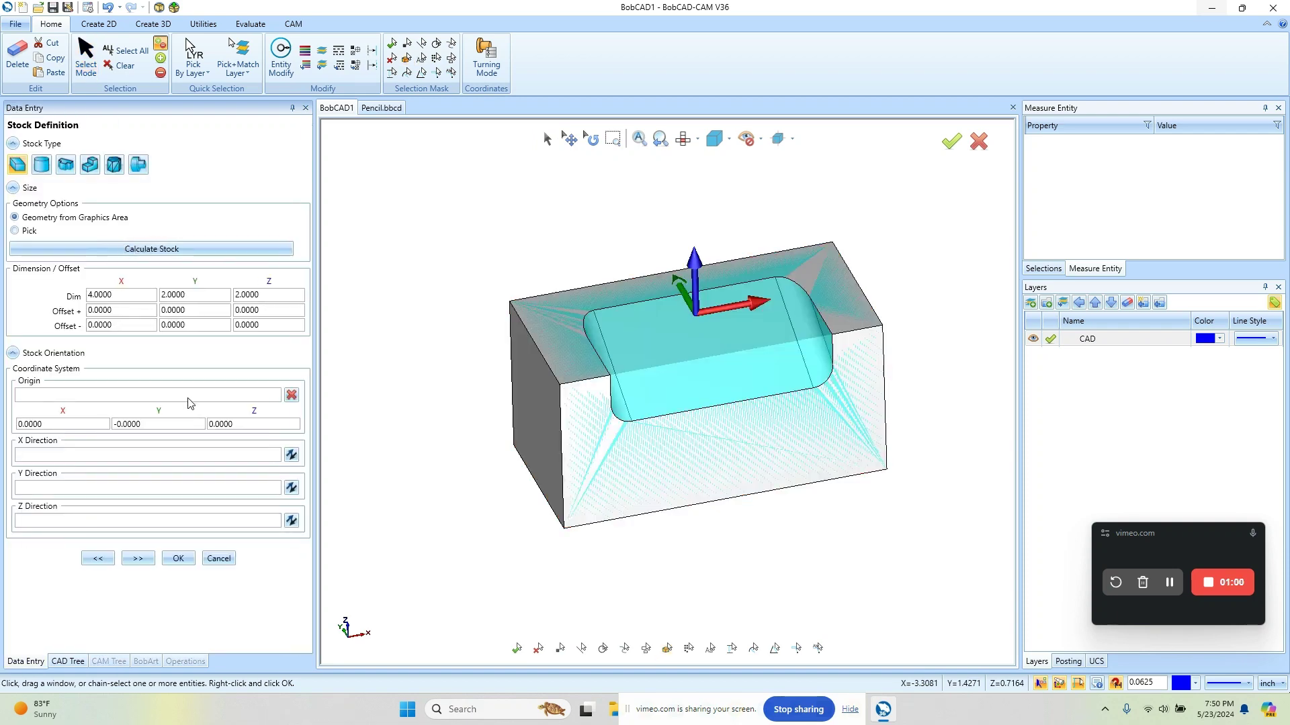
pyautogui.click(138, 558)
# - Place the machine setup origin on the block's top corner at X -2, Y 1, Z 0 and set the Z work offset to 3
pyautogui.moveTo(728, 489); pyautogui.dragTo(754, 474, button='middle')
pyautogui.scroll(2, 529, 361)
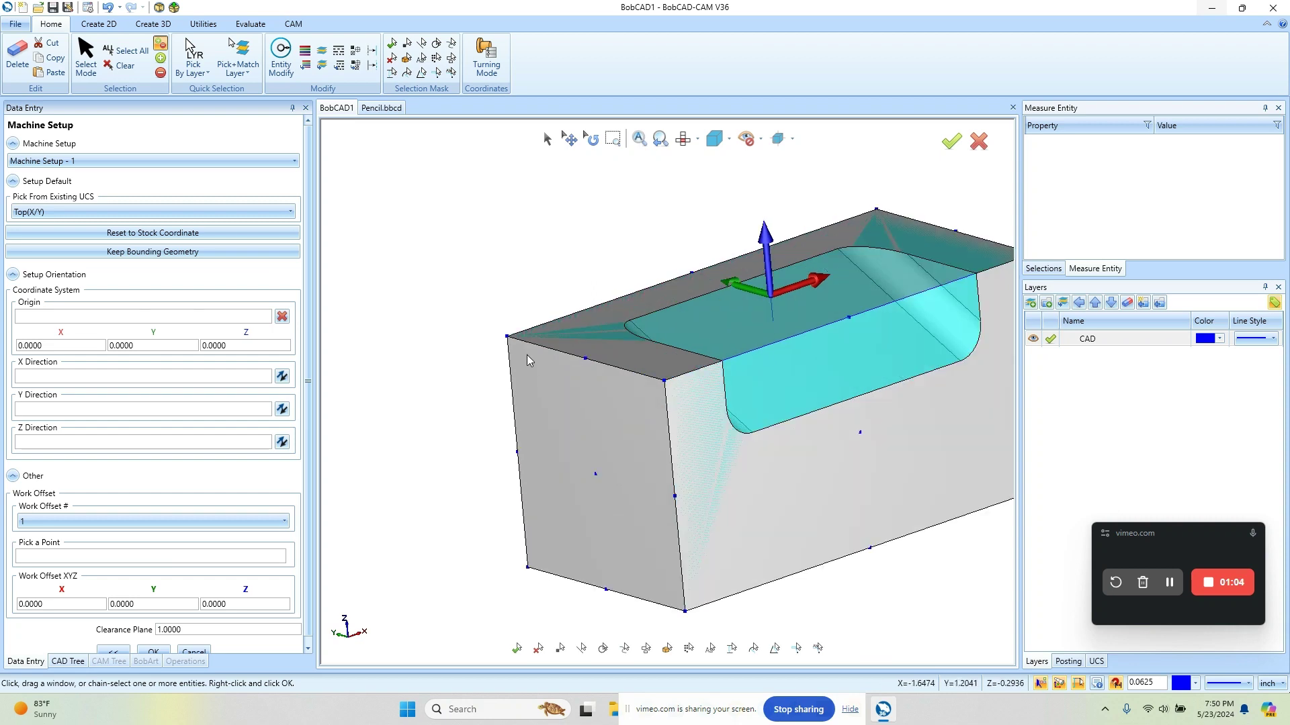
pyautogui.click(91, 317)
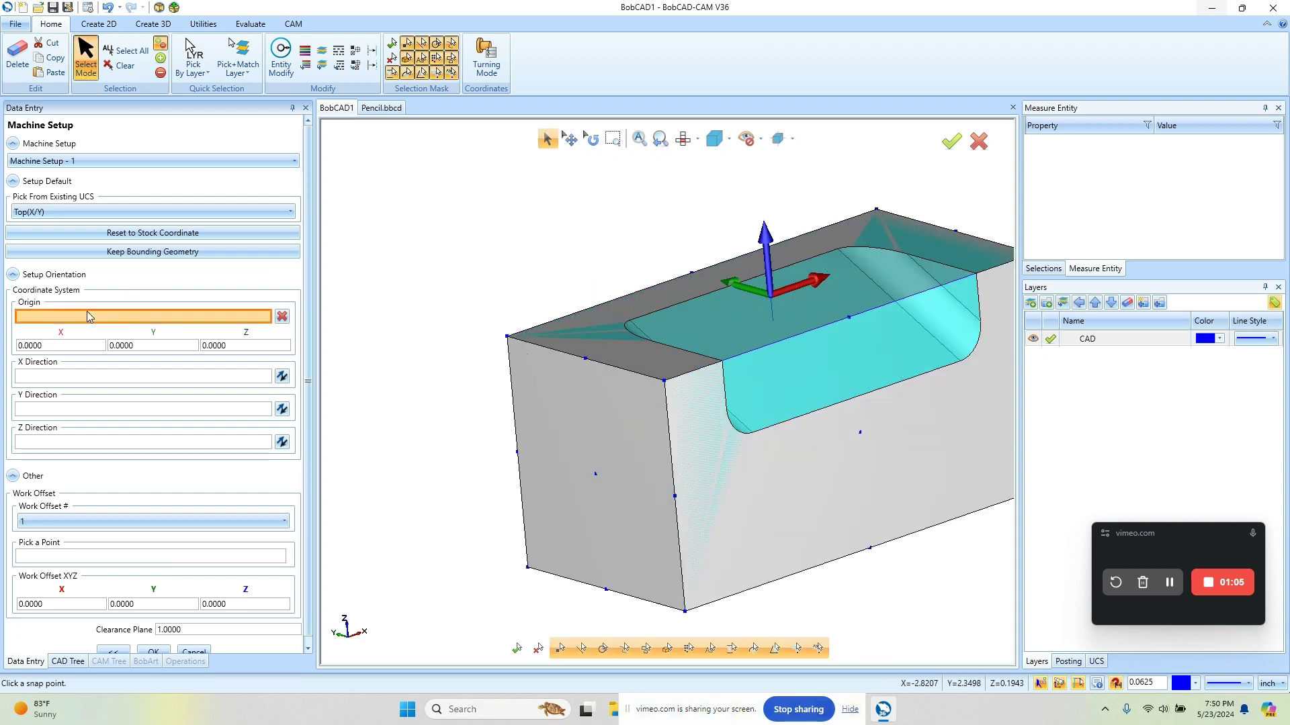
pyautogui.click(531, 349)
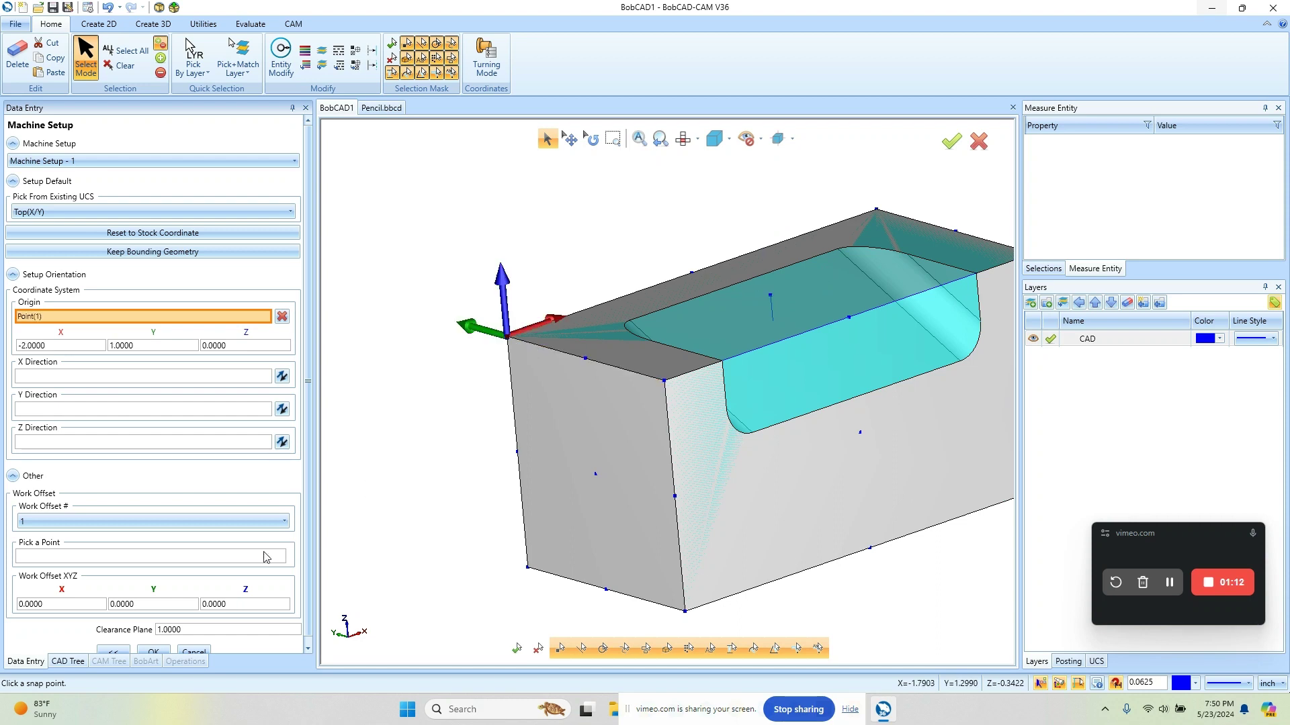
pyautogui.click(222, 604)
pyautogui.write('3')
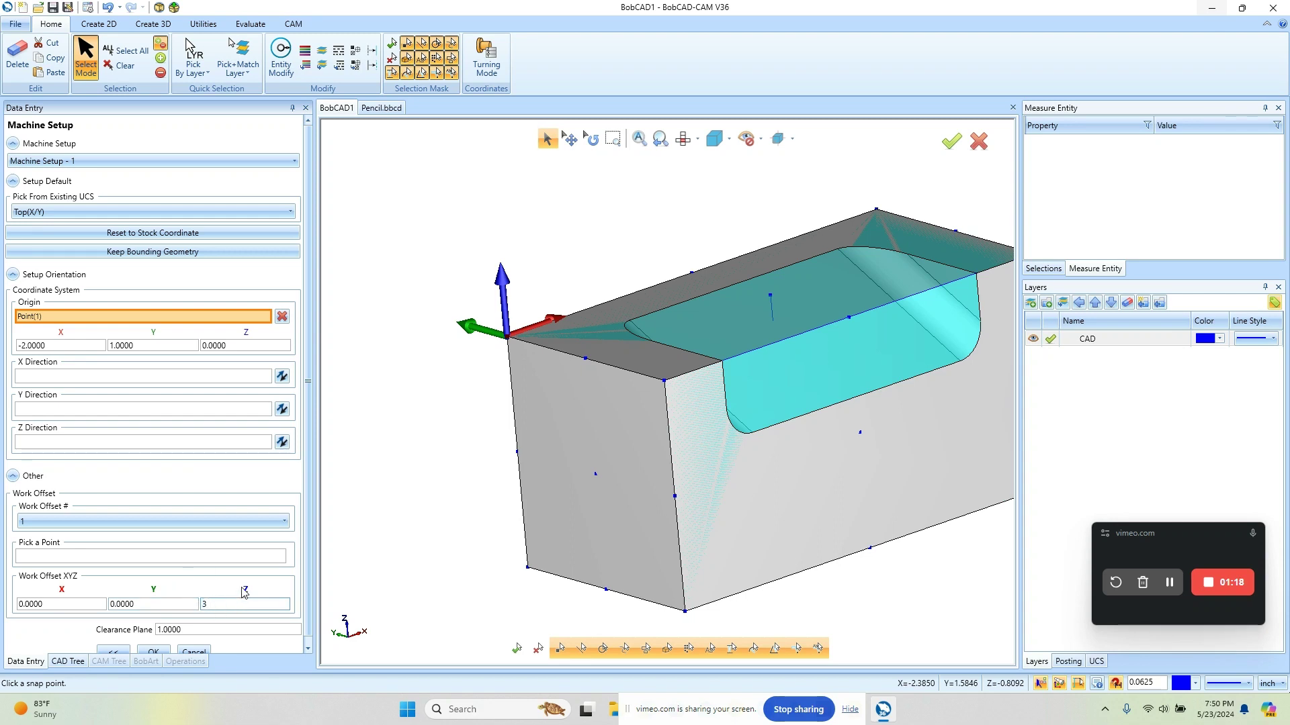
pyautogui.click(155, 654)
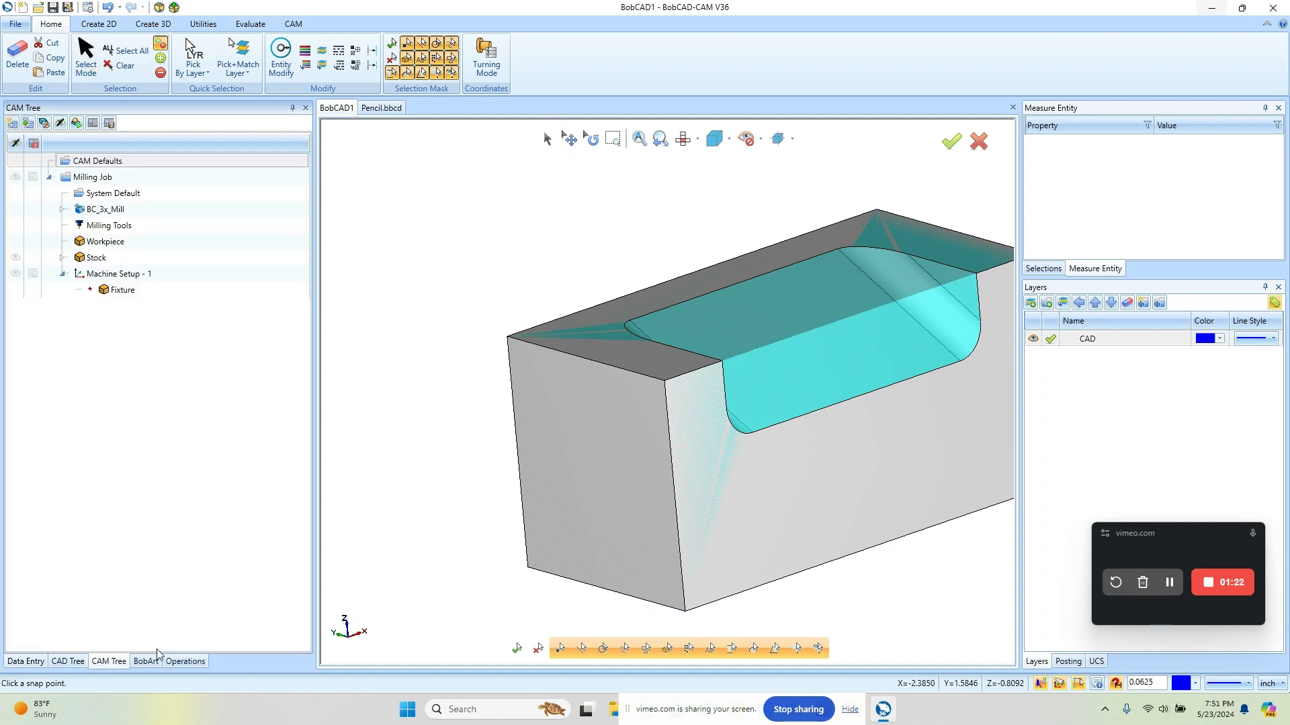
# - Add a Mill Facing feature to Machine Setup - 1 with a tool diameter of 2 inches and compute its toolpath
pyautogui.moveTo(734, 427); pyautogui.dragTo(767, 476, button='middle')
pyautogui.scroll(-3, 766, 476)
pyautogui.moveTo(690, 452); pyautogui.dragTo(751, 409, button='middle')
pyautogui.scroll(2, 751, 410)
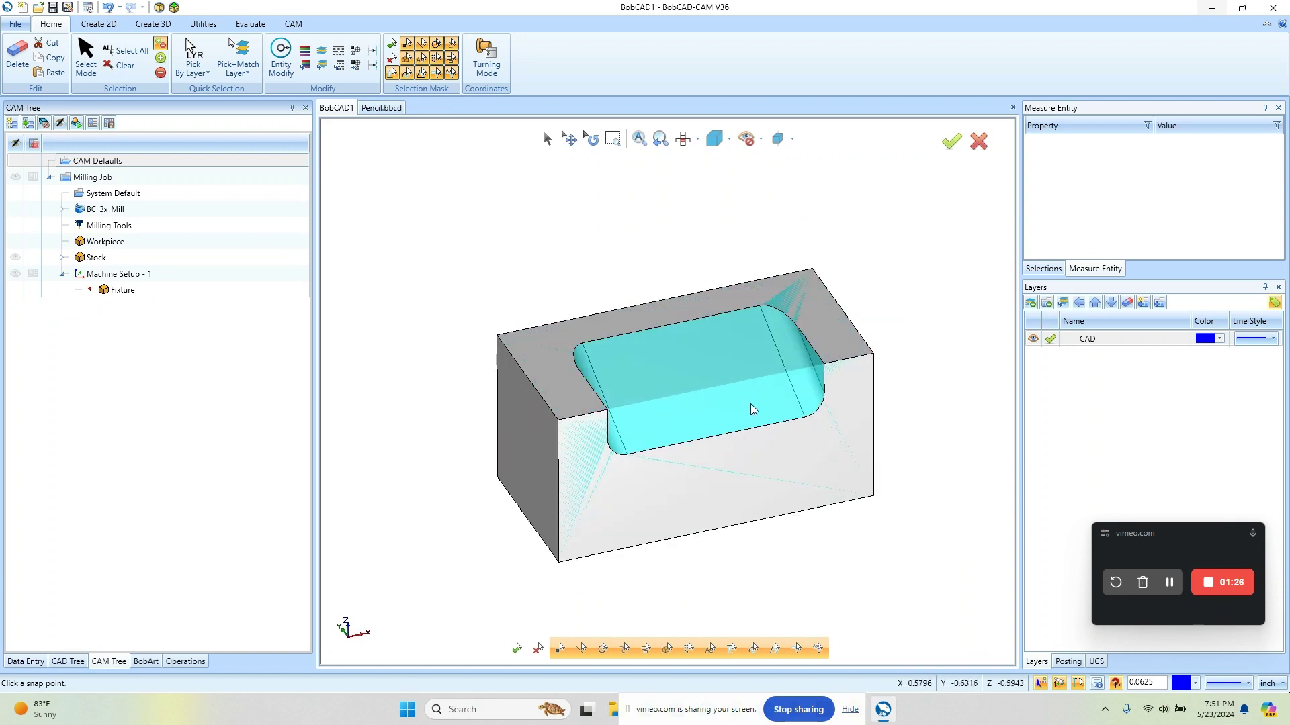
pyautogui.rightClick(132, 276)
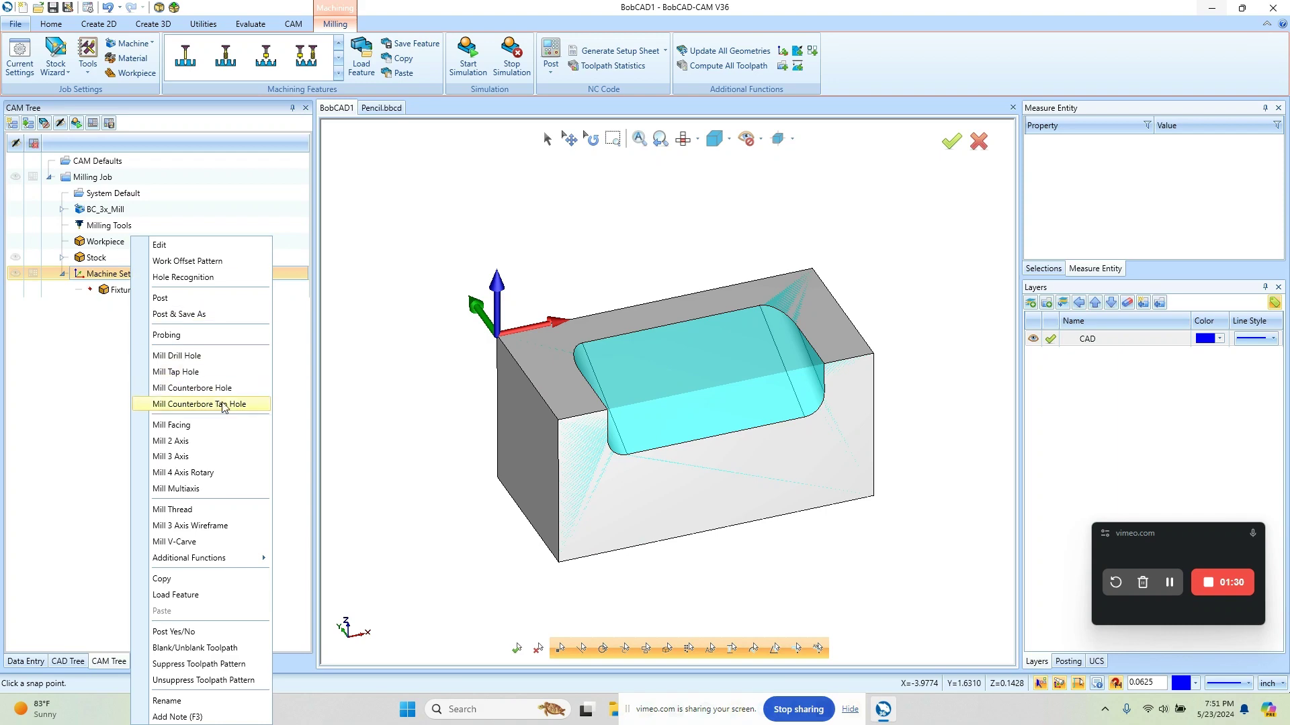
pyautogui.click(243, 426)
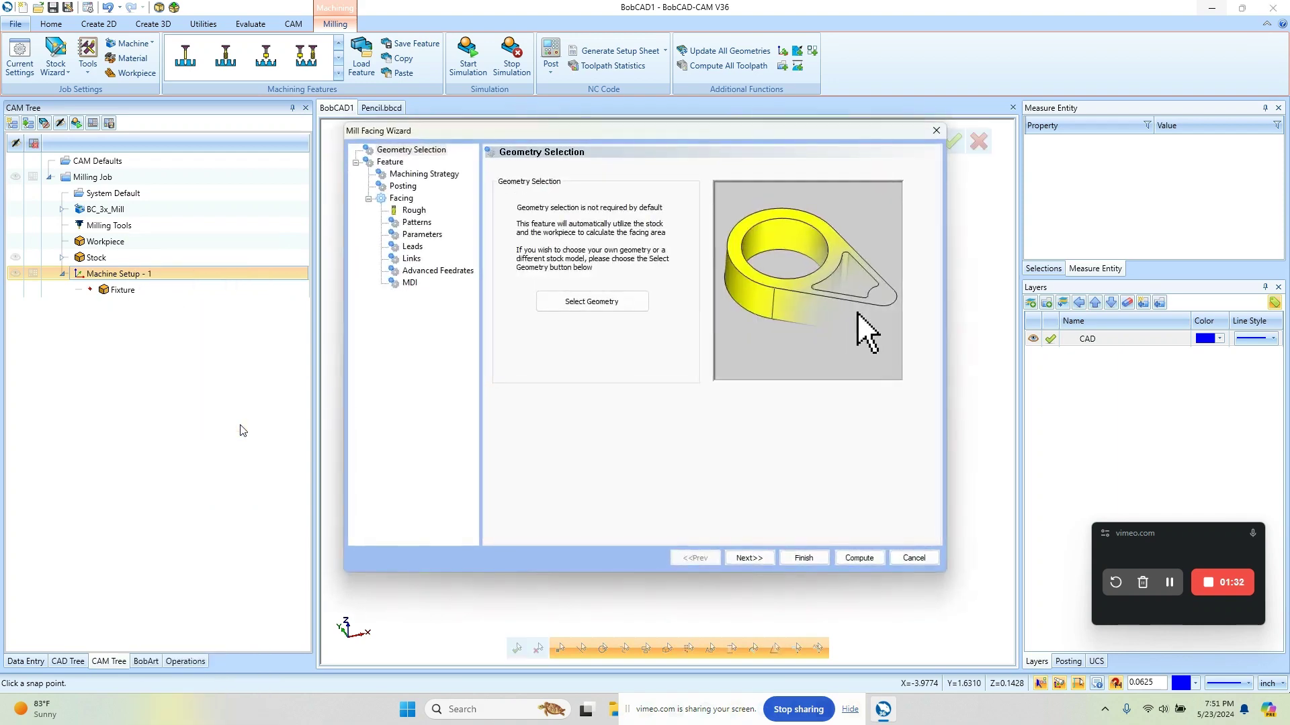
pyautogui.click(414, 210)
pyautogui.click(681, 218)
pyautogui.moveTo(680, 219); pyautogui.dragTo(500, 219)
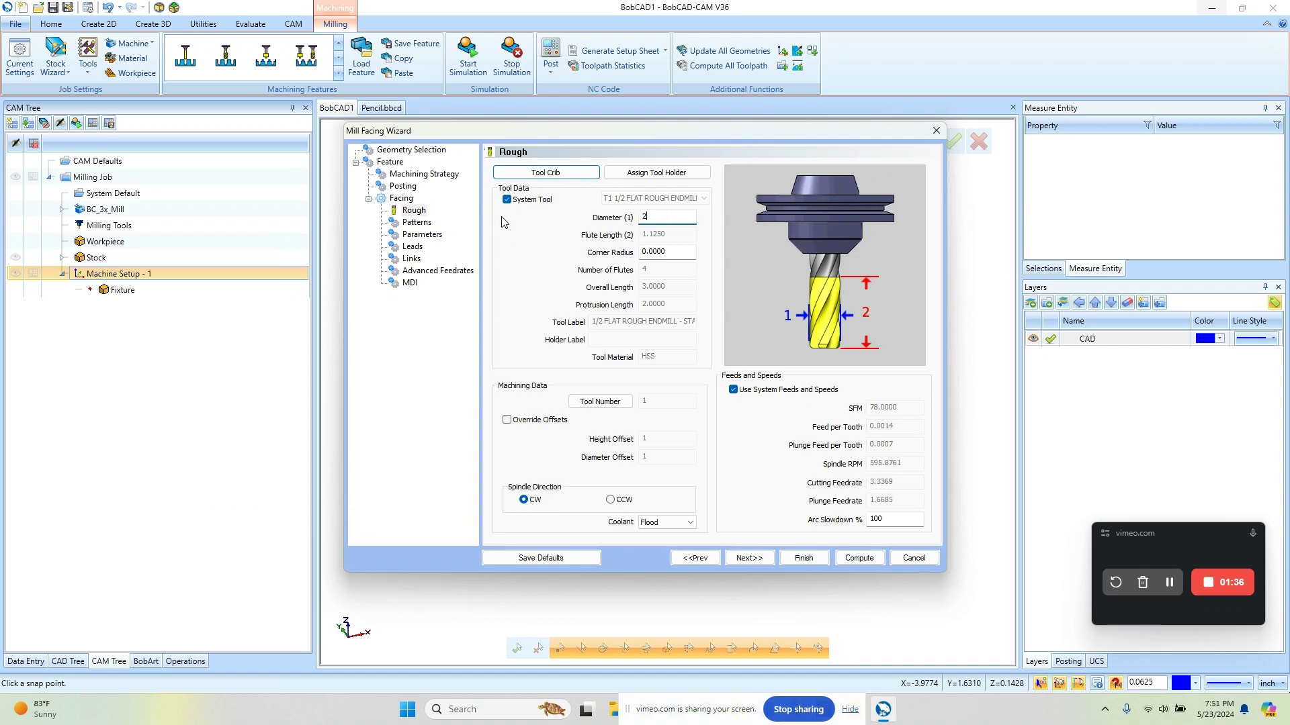
pyautogui.click(858, 558)
# - Edit the facing pattern to start at the lower-right corner, with a 45% stepover and a first cut offset of 0.5
pyautogui.scroll(-2, 780, 452)
pyautogui.moveTo(780, 451); pyautogui.dragTo(758, 465, button='middle')
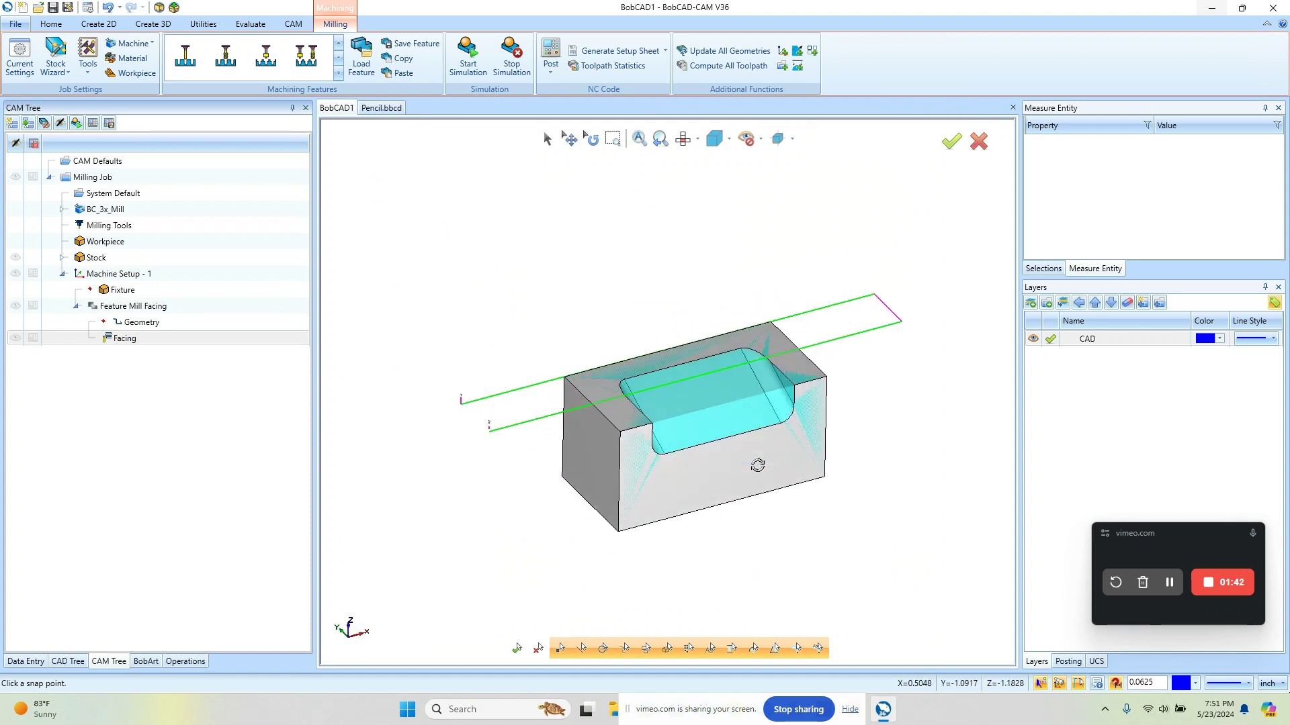
pyautogui.scroll(-1, 758, 466)
pyautogui.scroll(1, 711, 384)
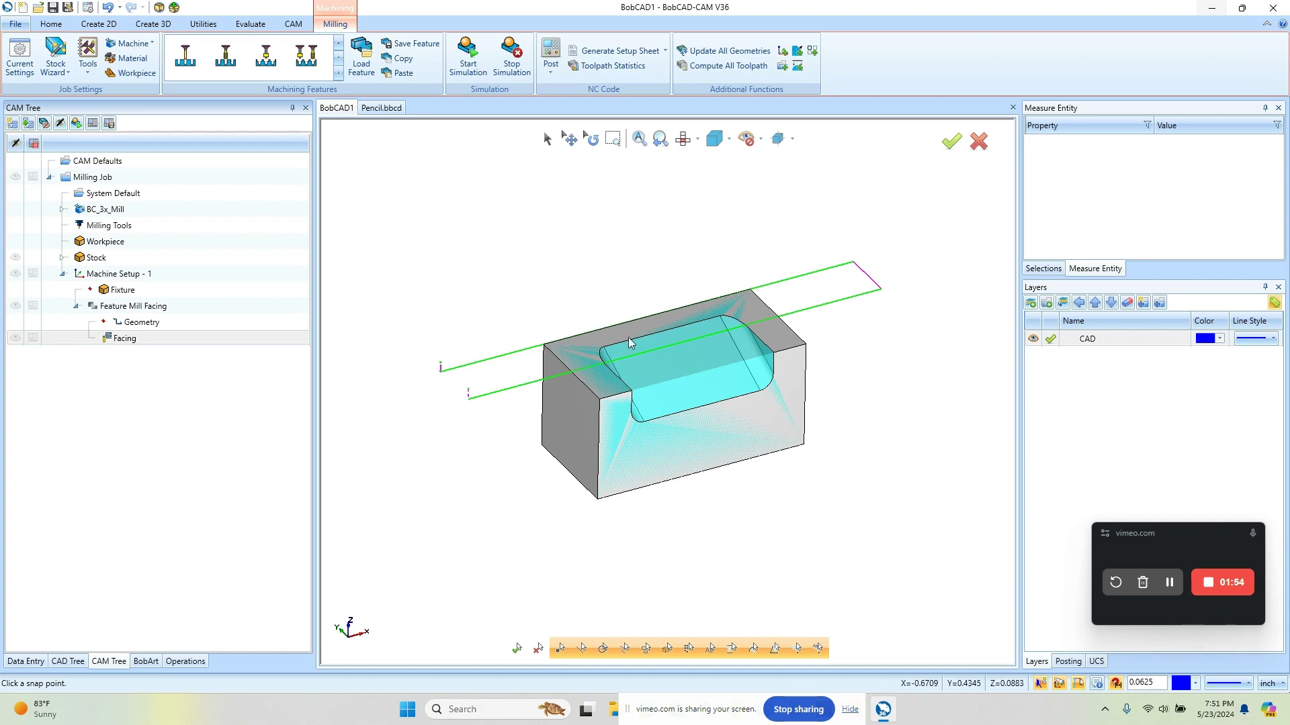
pyautogui.doubleClick(124, 339)
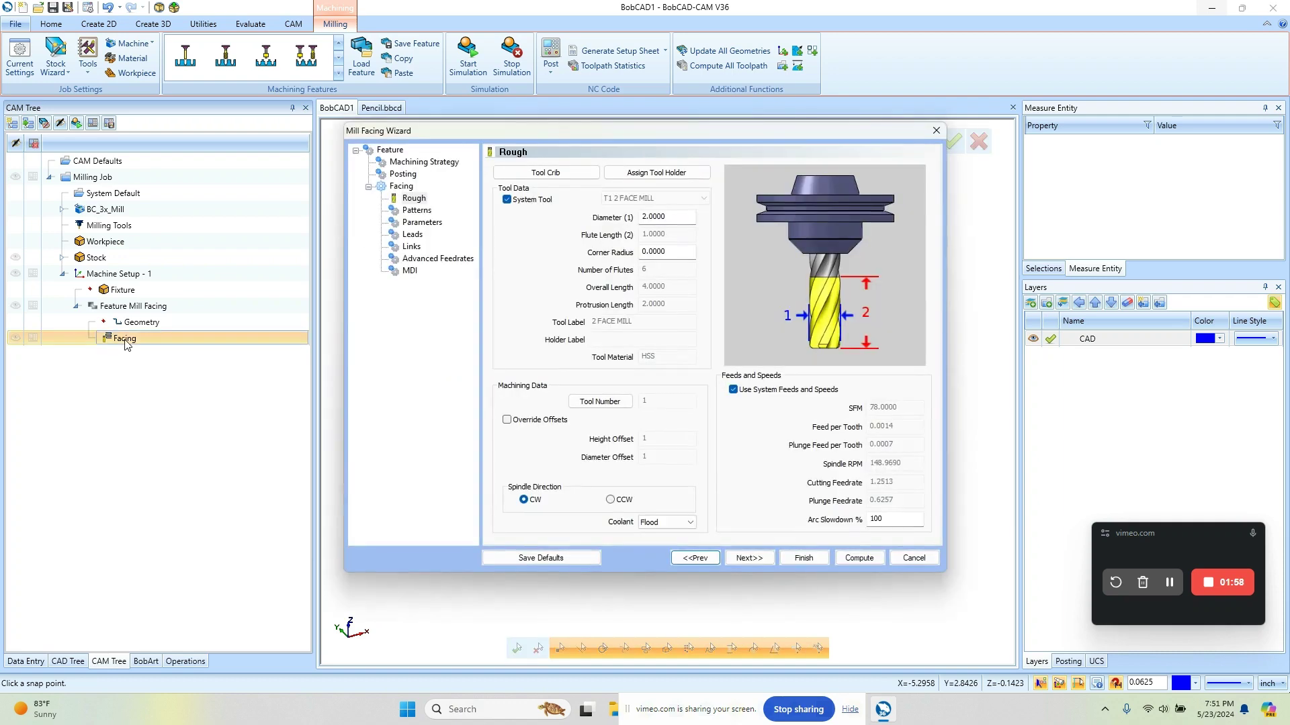
pyautogui.click(416, 211)
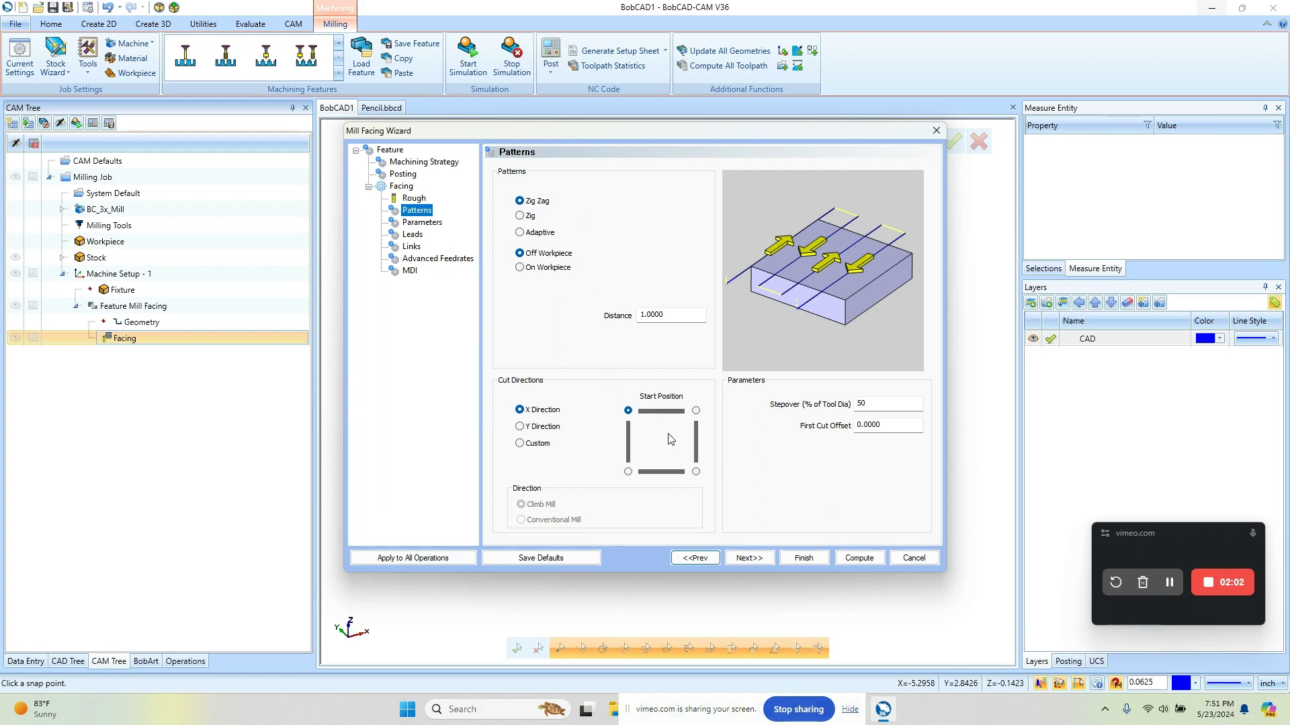
pyautogui.click(697, 472)
pyautogui.click(867, 405)
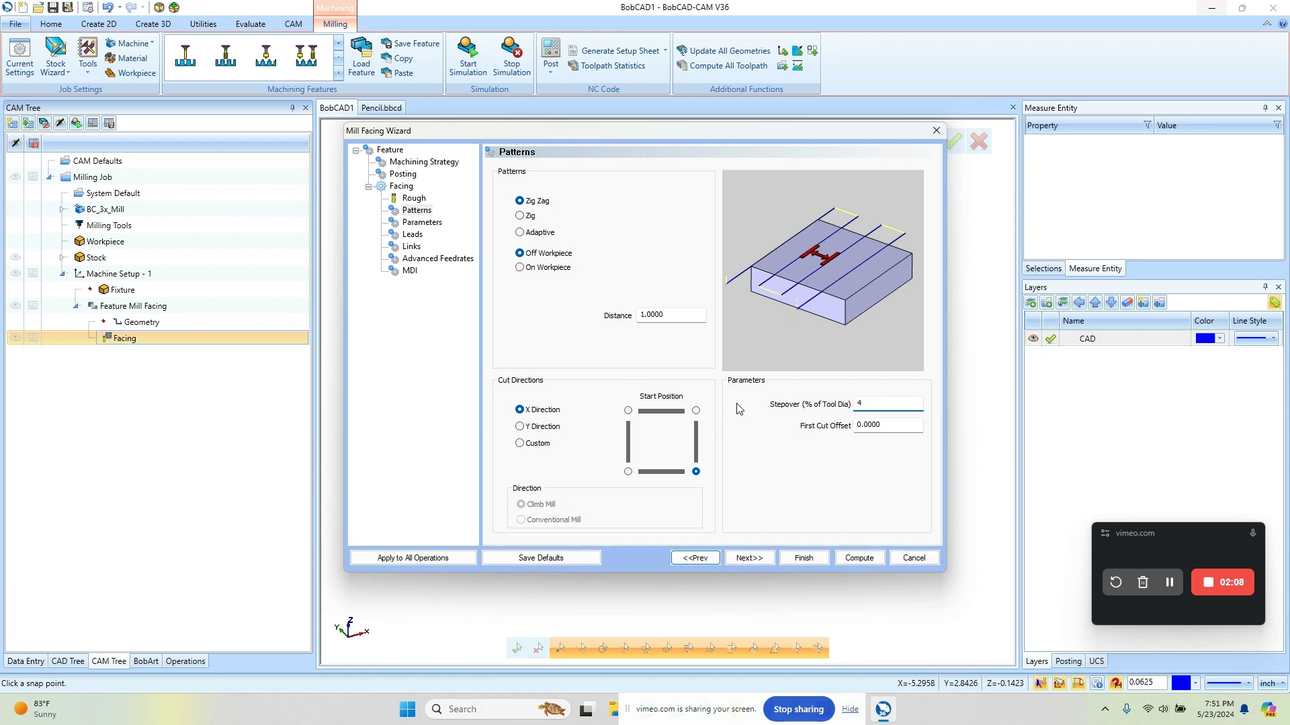
pyautogui.click(887, 424)
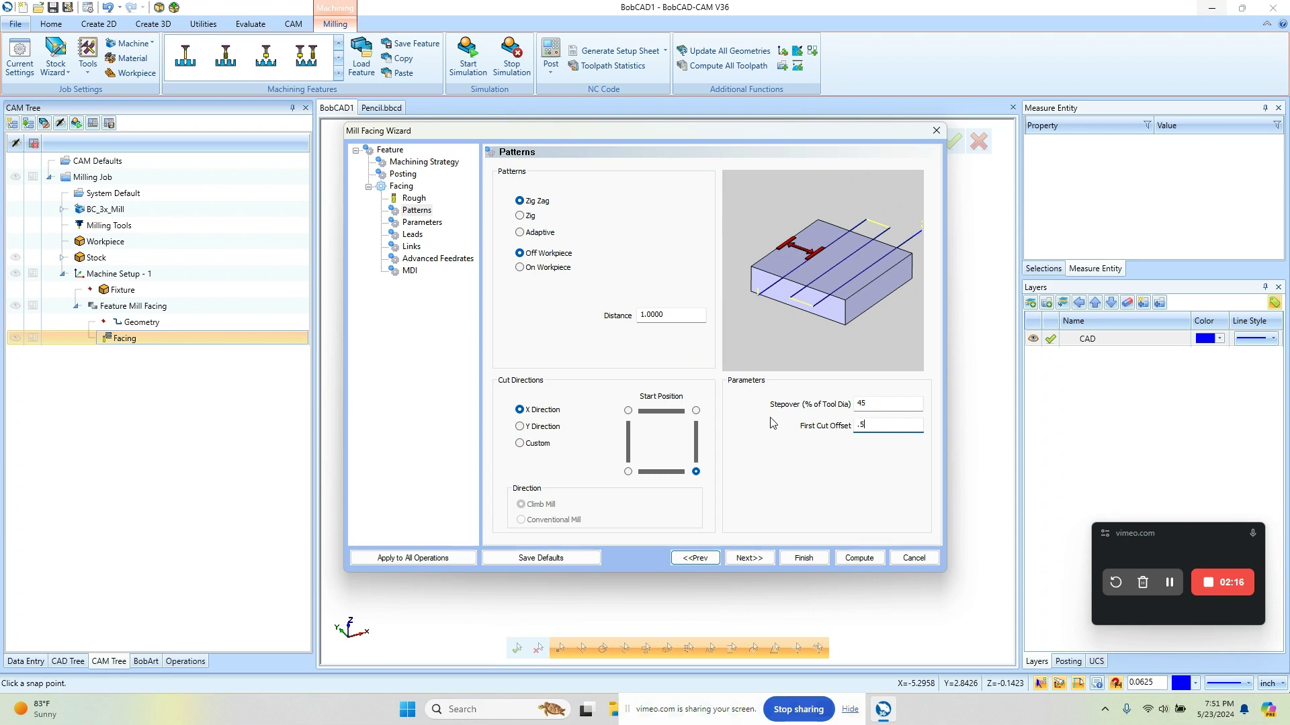
pyautogui.click(911, 401)
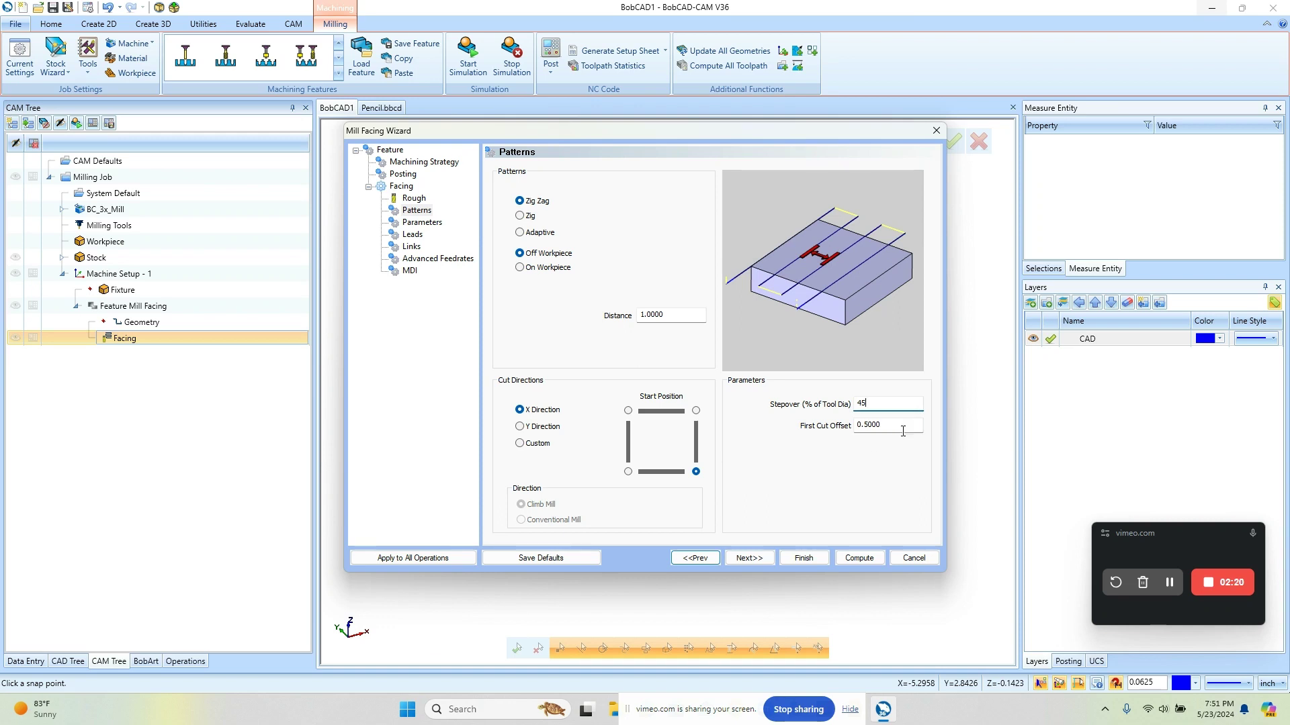
# - Change the facing links to a rounded connection between passes and recompute the toolpath
pyautogui.click(411, 247)
pyautogui.click(522, 219)
pyautogui.click(859, 559)
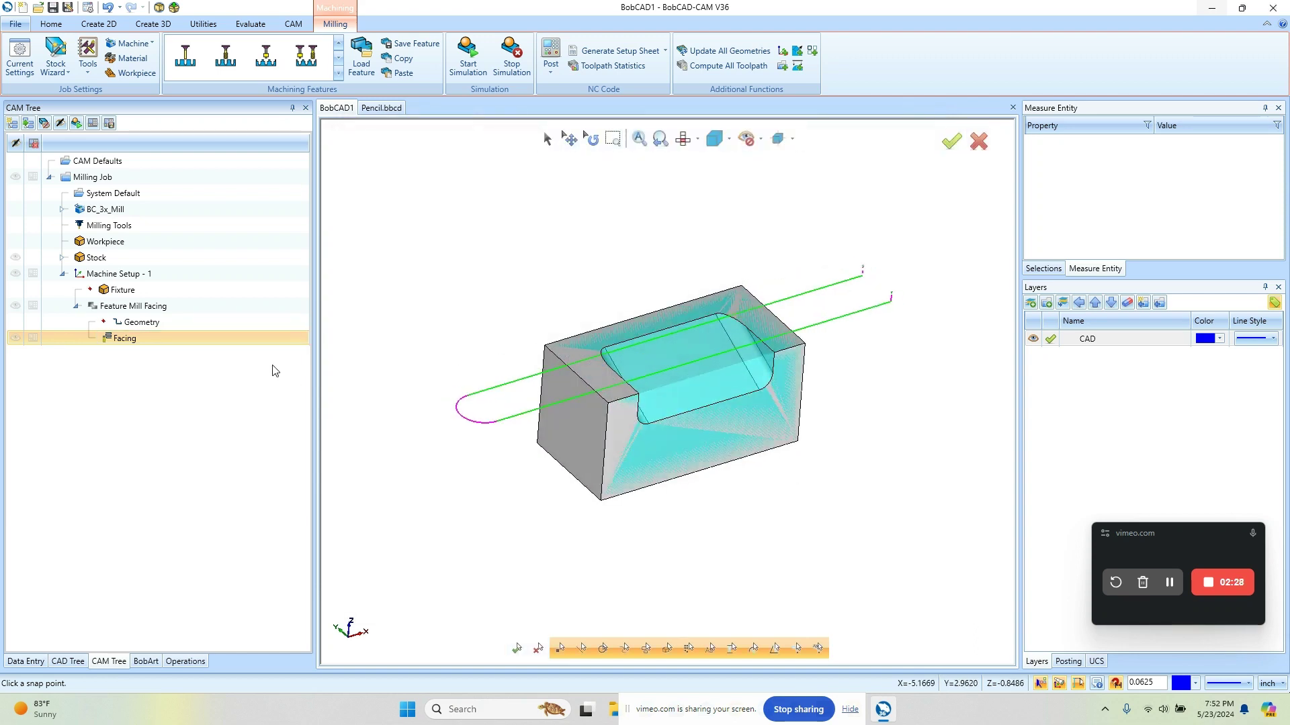
# - Backplot the facing operation by stepping the tool through its moves, and close the backplot
pyautogui.rightClick(131, 343)
pyautogui.click(193, 437)
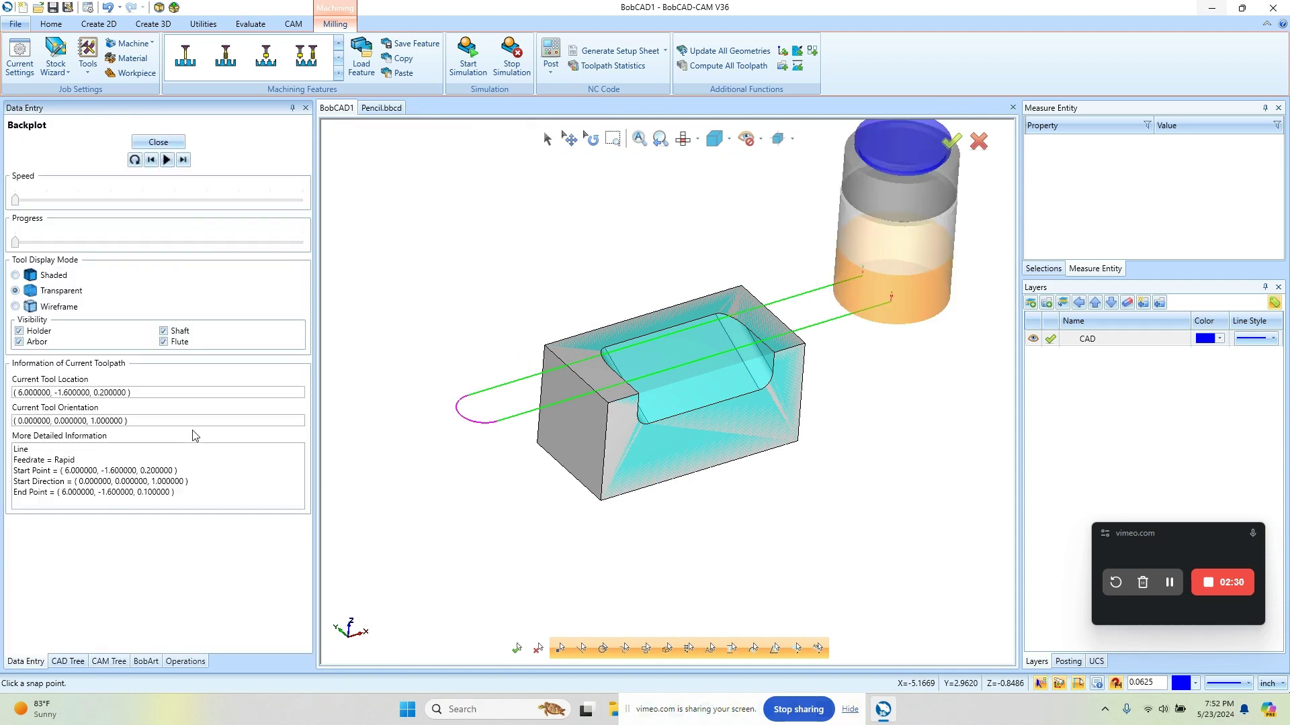
pyautogui.click(184, 162)
pyautogui.click(184, 161)
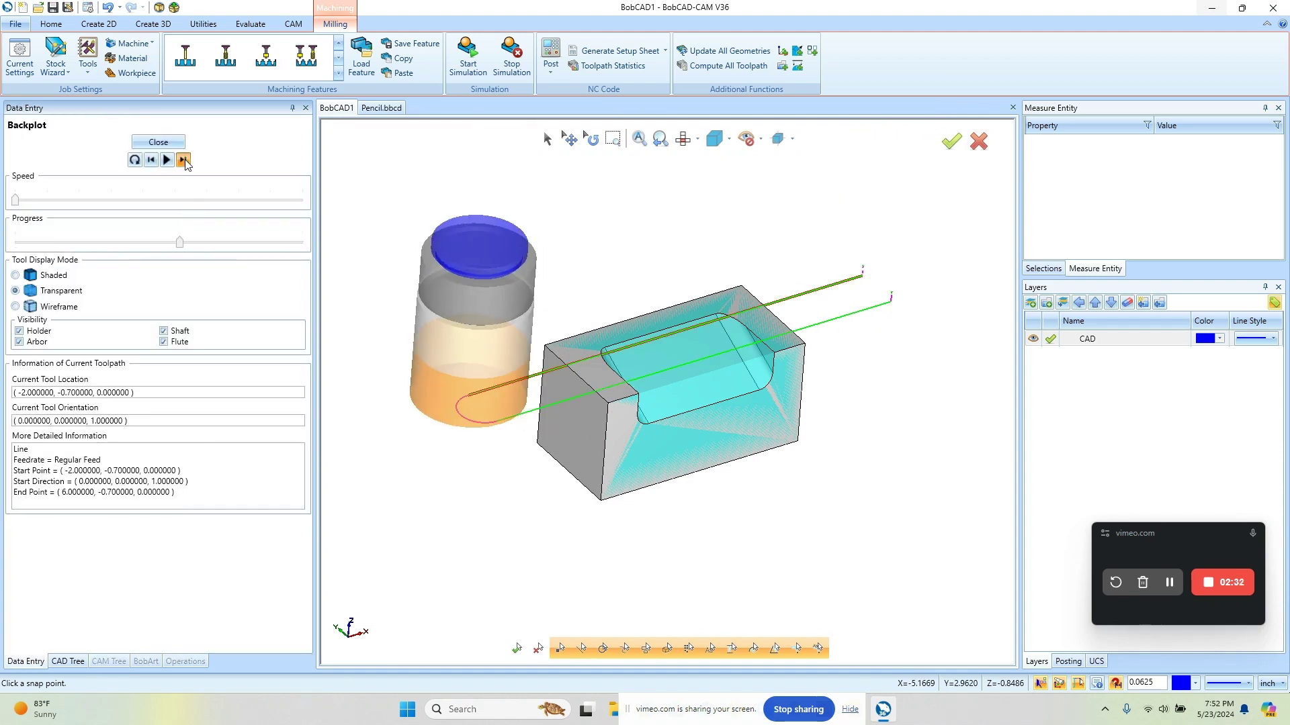
pyautogui.click(184, 161)
pyautogui.click(158, 141)
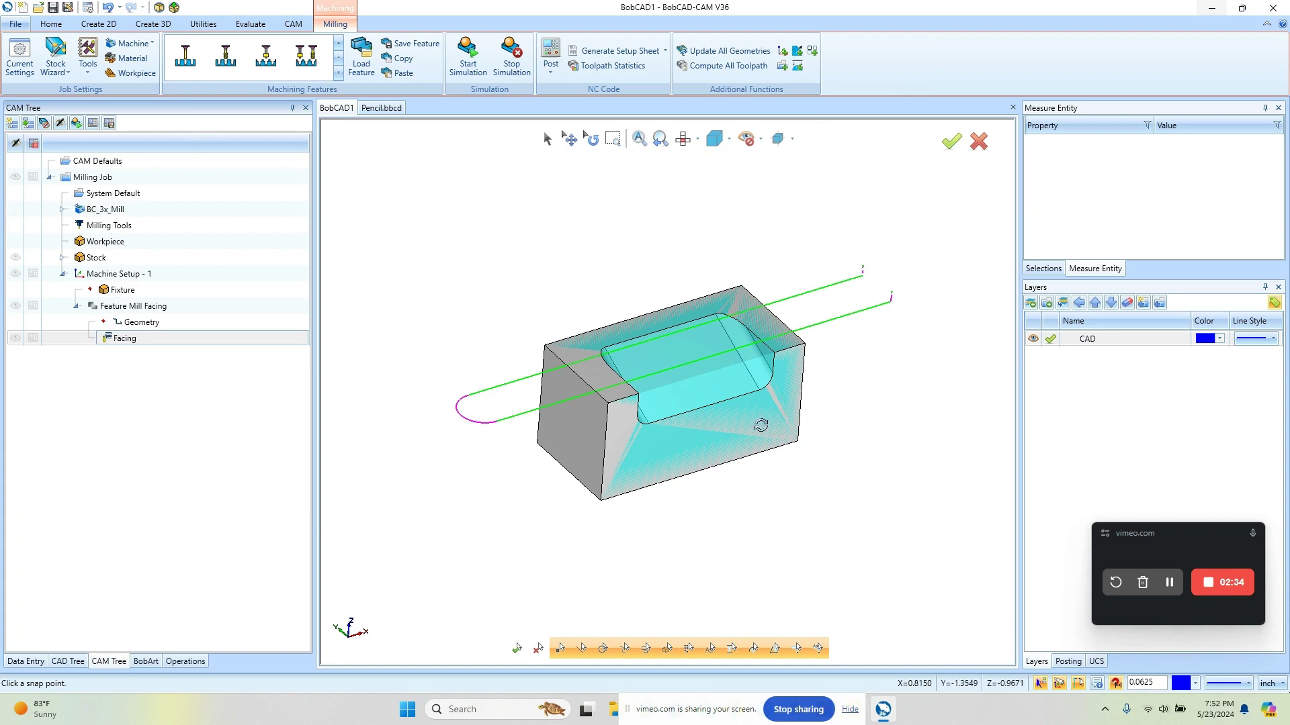
# - Hide the stock and the Mill Facing toolpath so only the block model is displayed
pyautogui.click(17, 259)
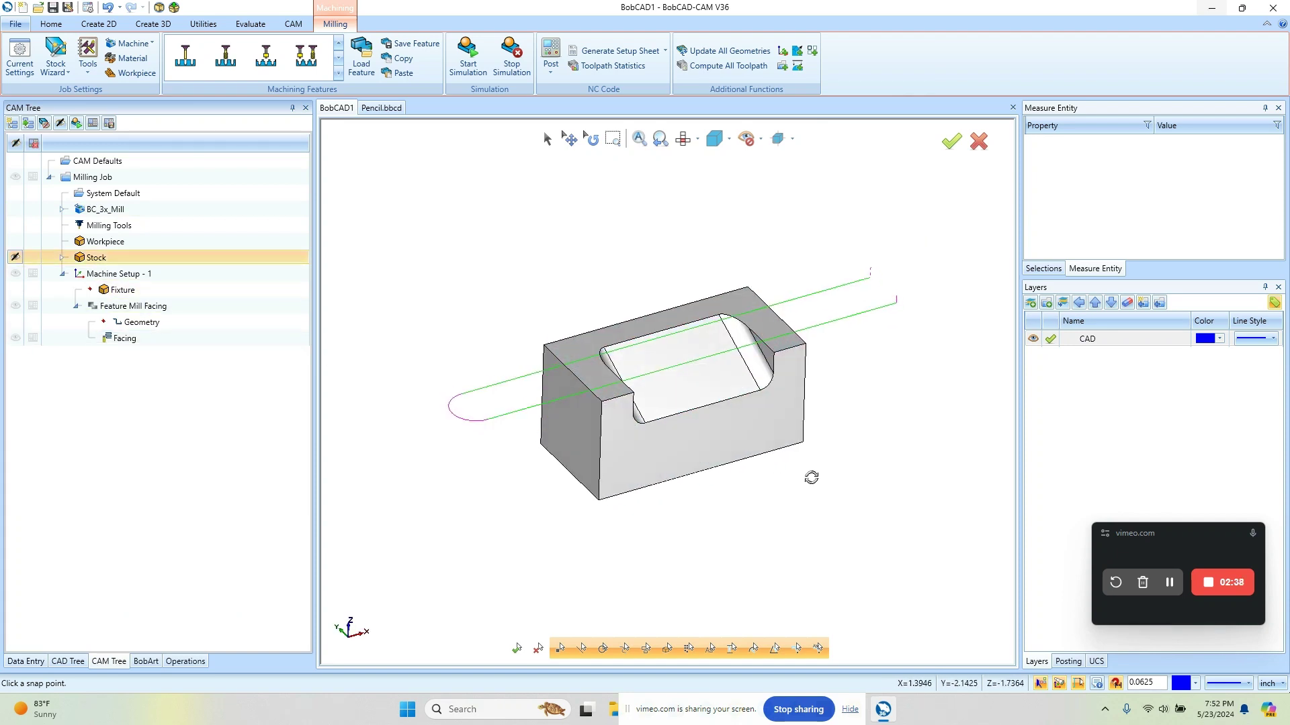
pyautogui.click(15, 307)
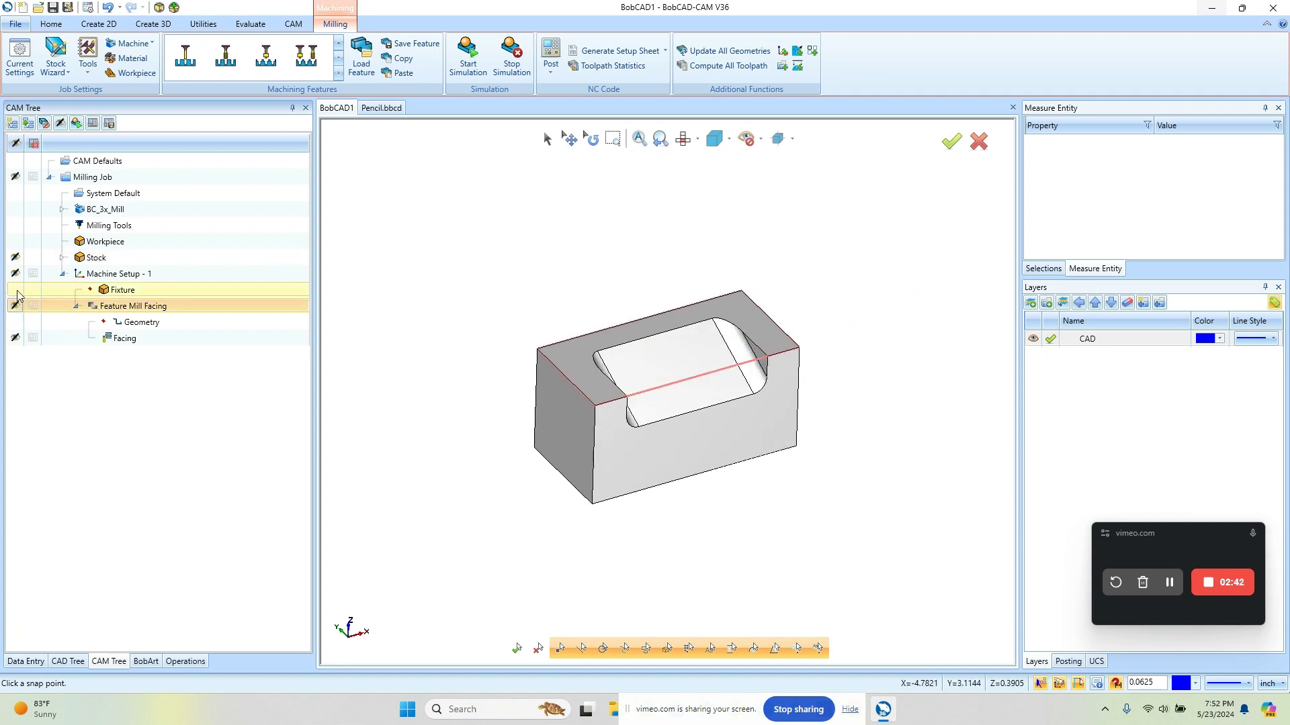
pyautogui.click(104, 178)
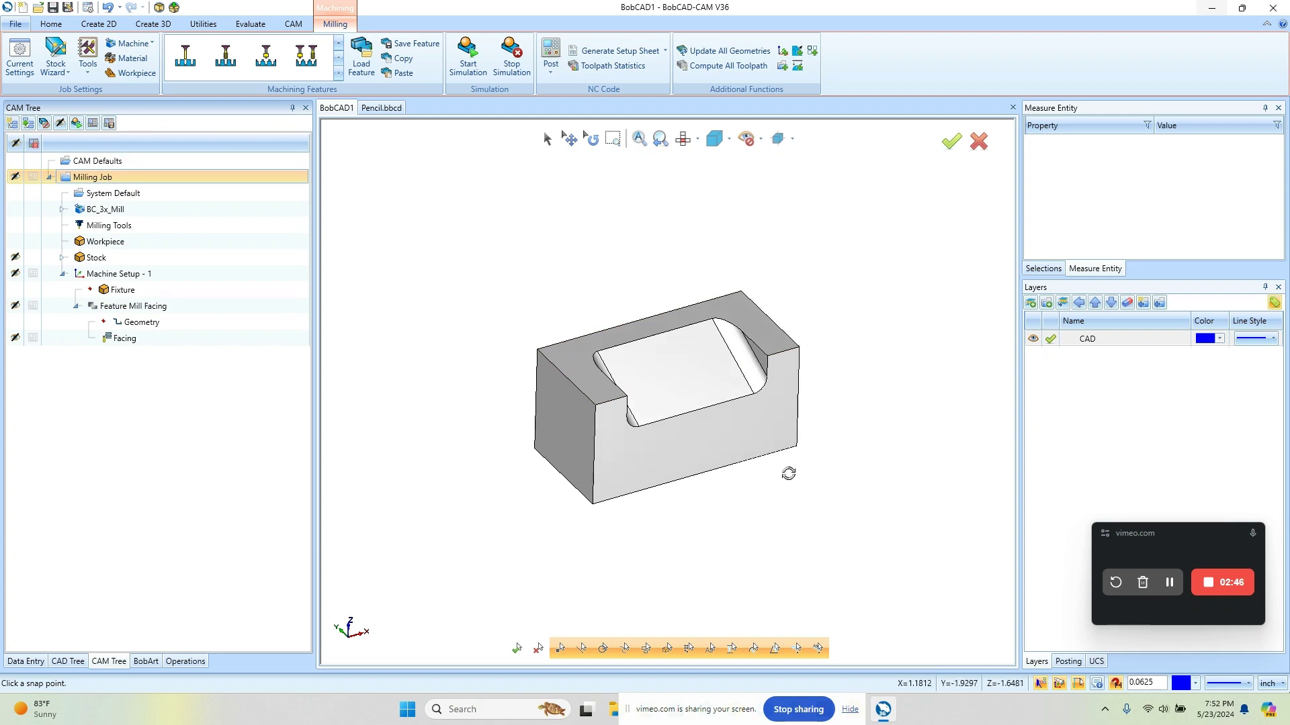
pyautogui.moveTo(788, 474); pyautogui.dragTo(782, 468, button='middle')
pyautogui.scroll(2, 699, 402)
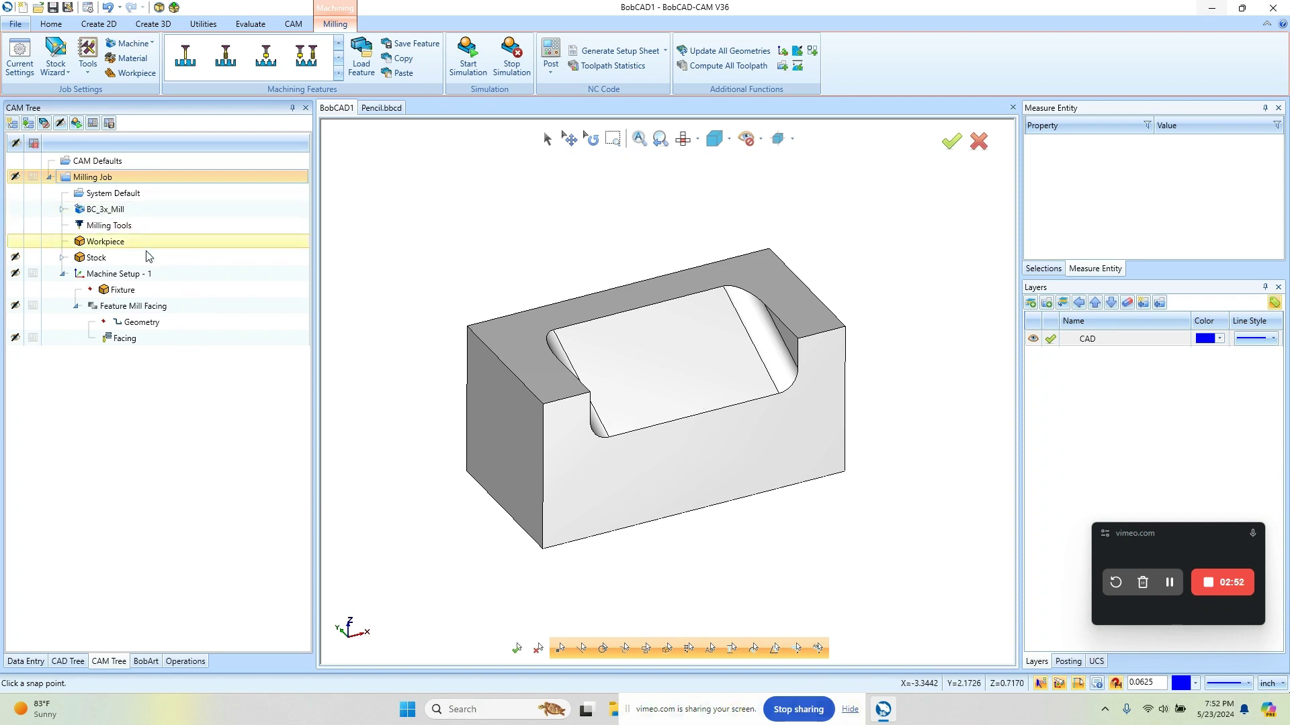
# - Add a Mill 3 Axis feature to Machine Setup - 1 and select the whole block model as its geometry
pyautogui.rightClick(126, 274)
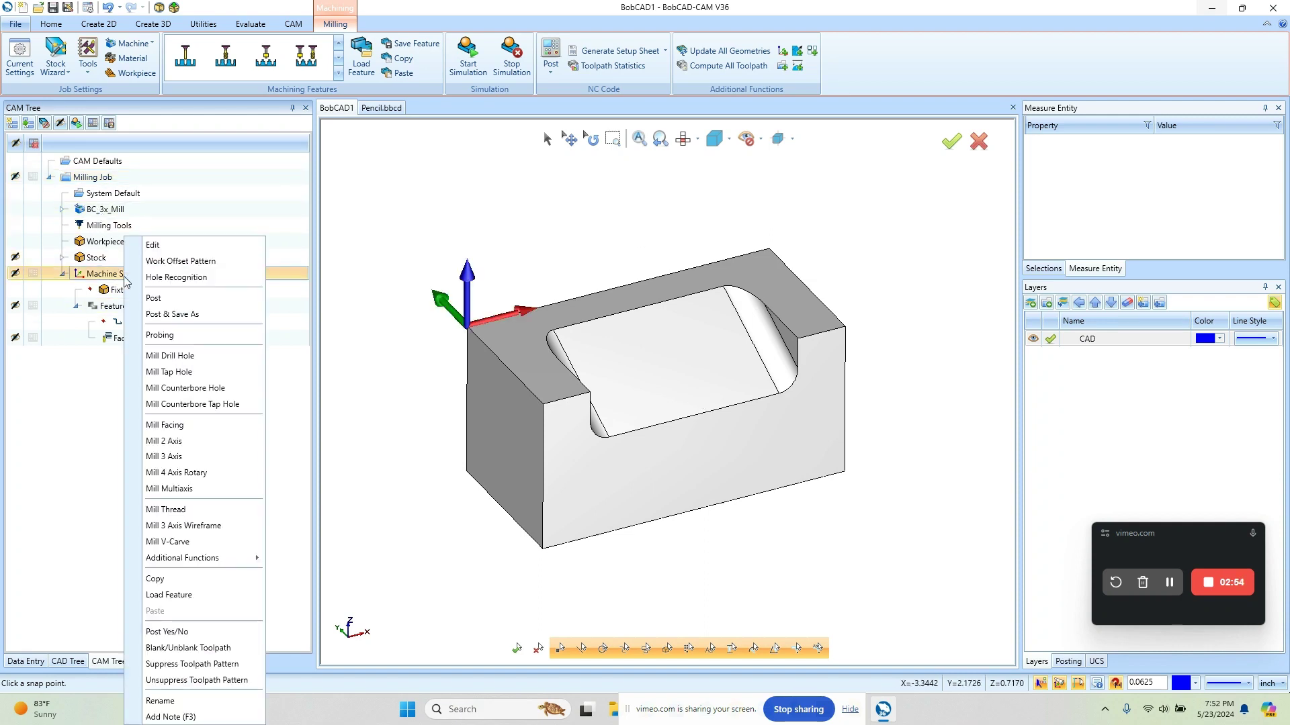
pyautogui.click(229, 462)
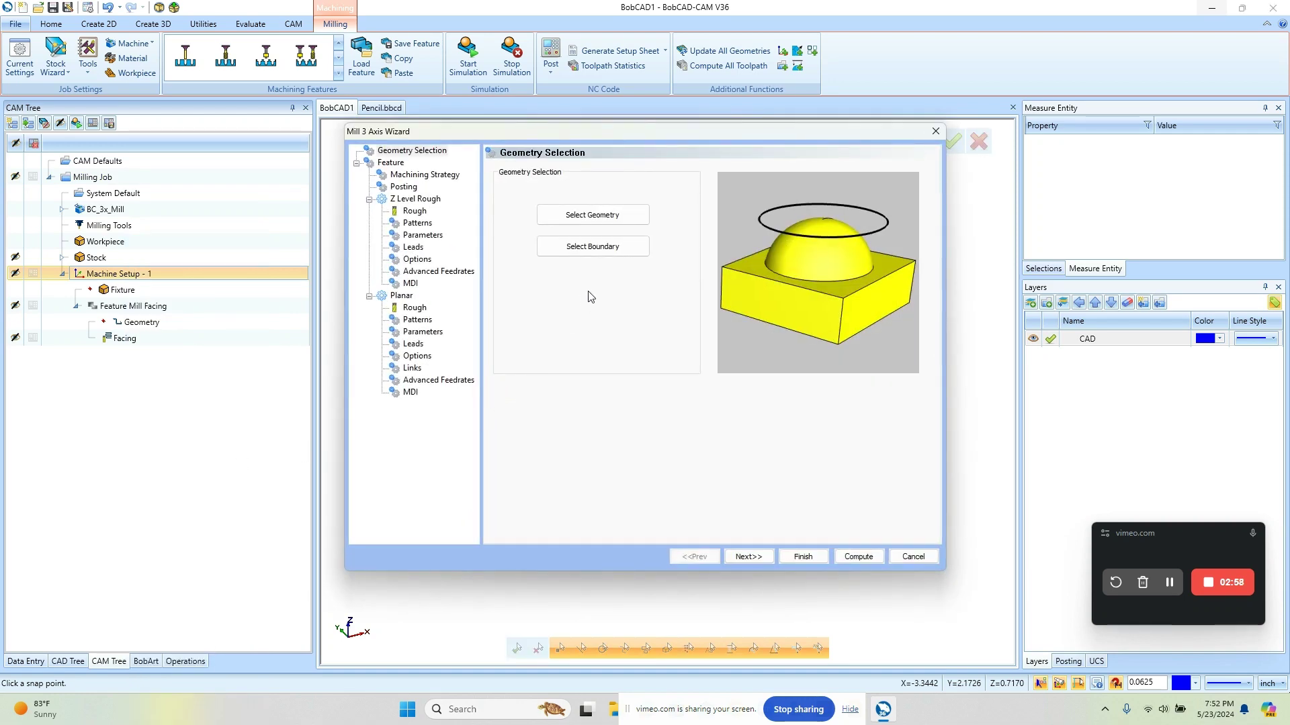
pyautogui.click(594, 215)
pyautogui.moveTo(417, 188); pyautogui.dragTo(950, 605)
pyautogui.click(92, 452)
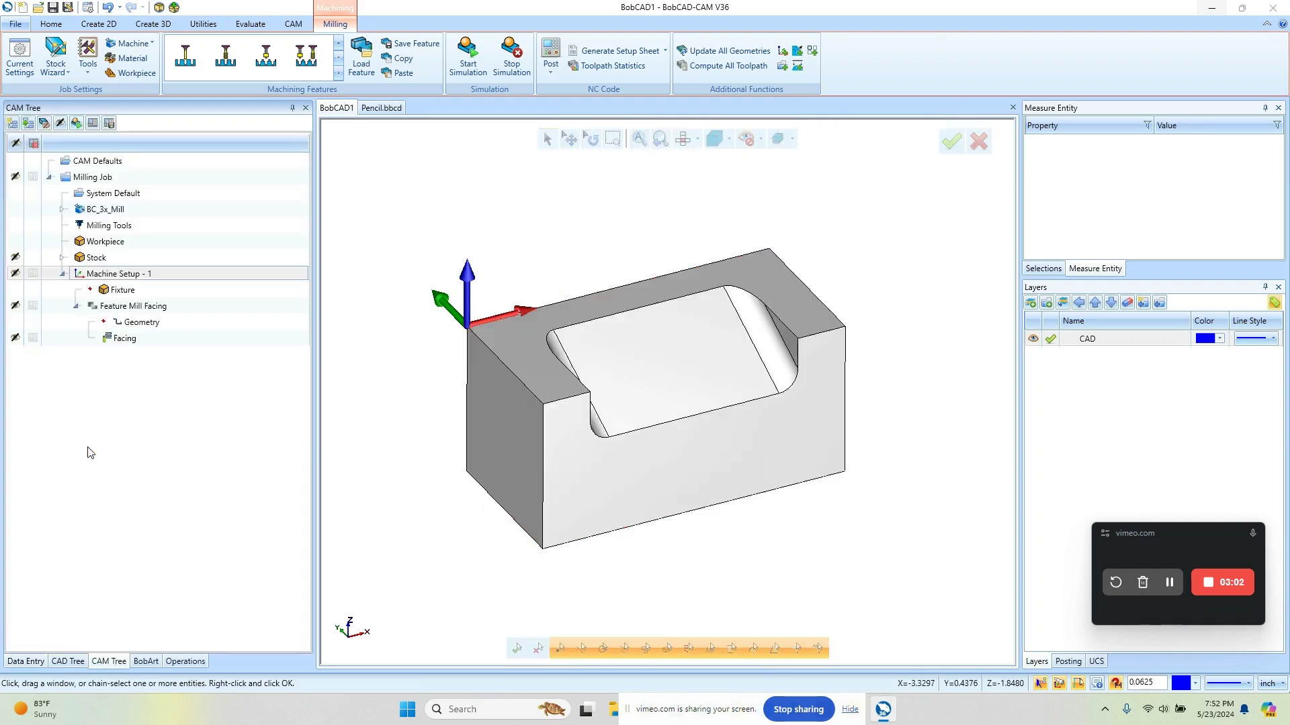
# - Replace the feature's default Z Level Rough and Planar operations with a single Advanced Rough operation
pyautogui.click(445, 176)
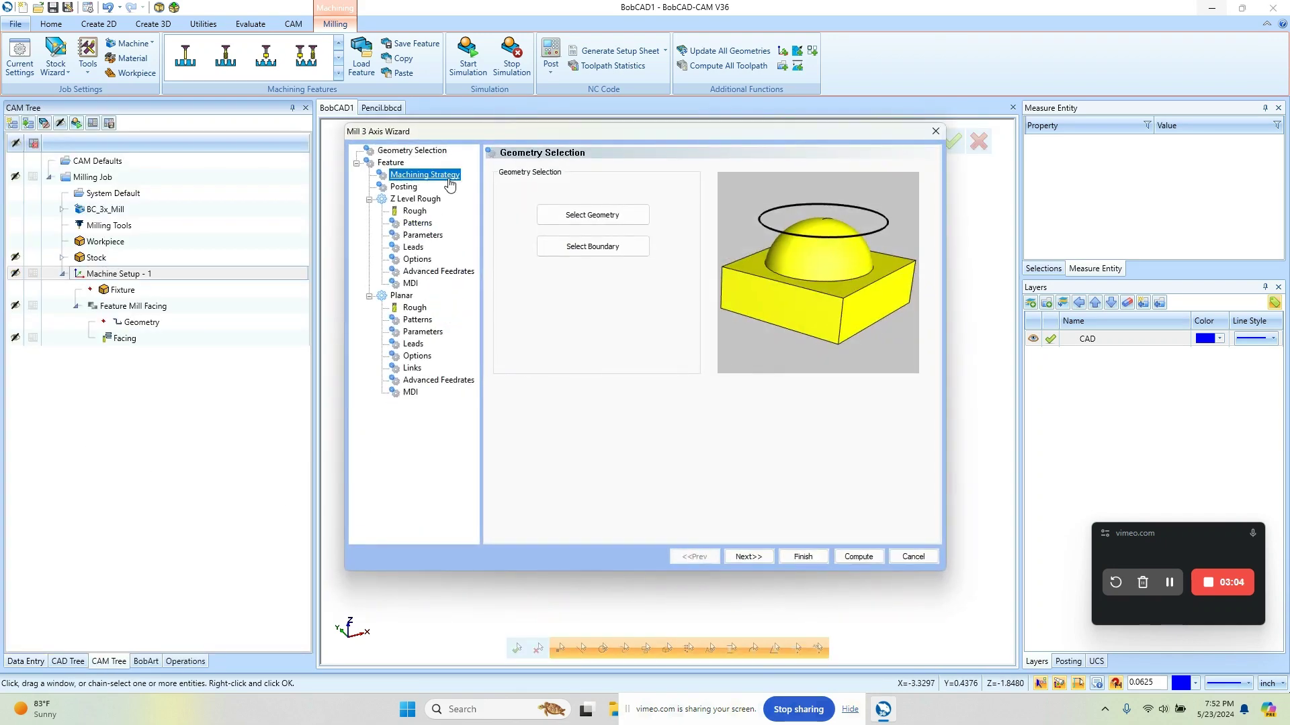
pyautogui.click(513, 504)
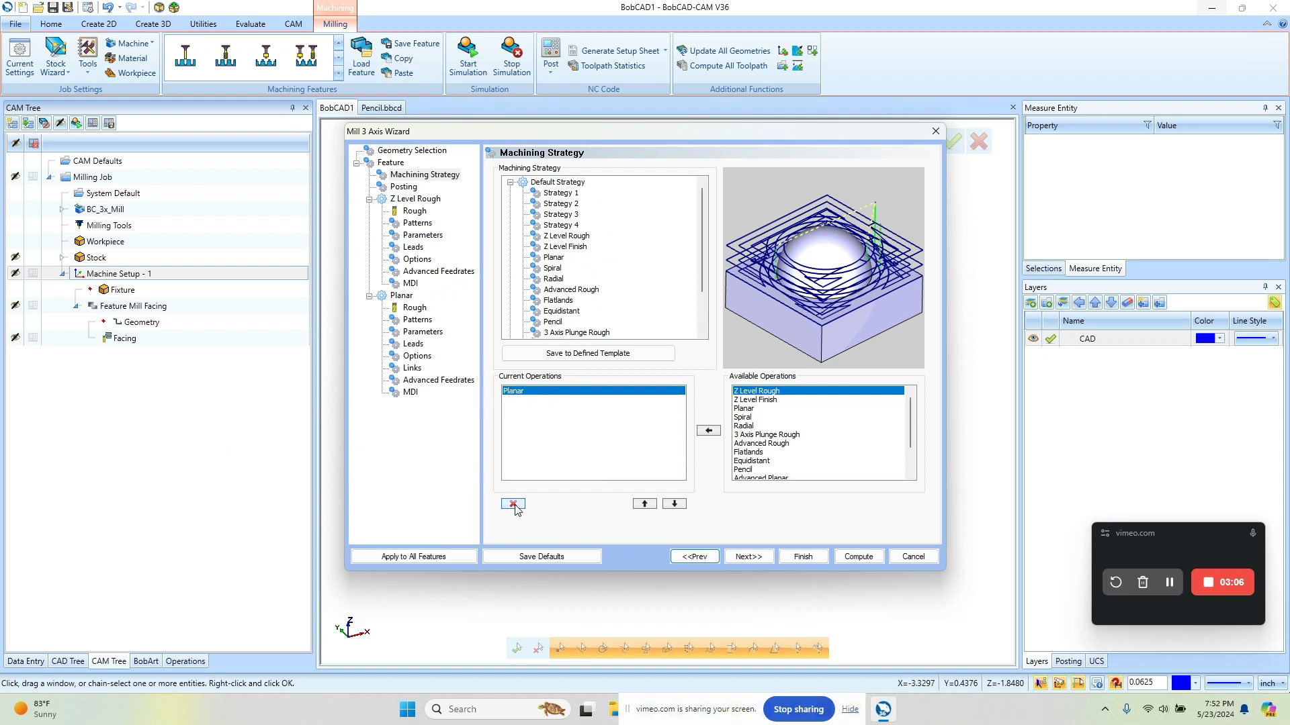
pyautogui.click(514, 504)
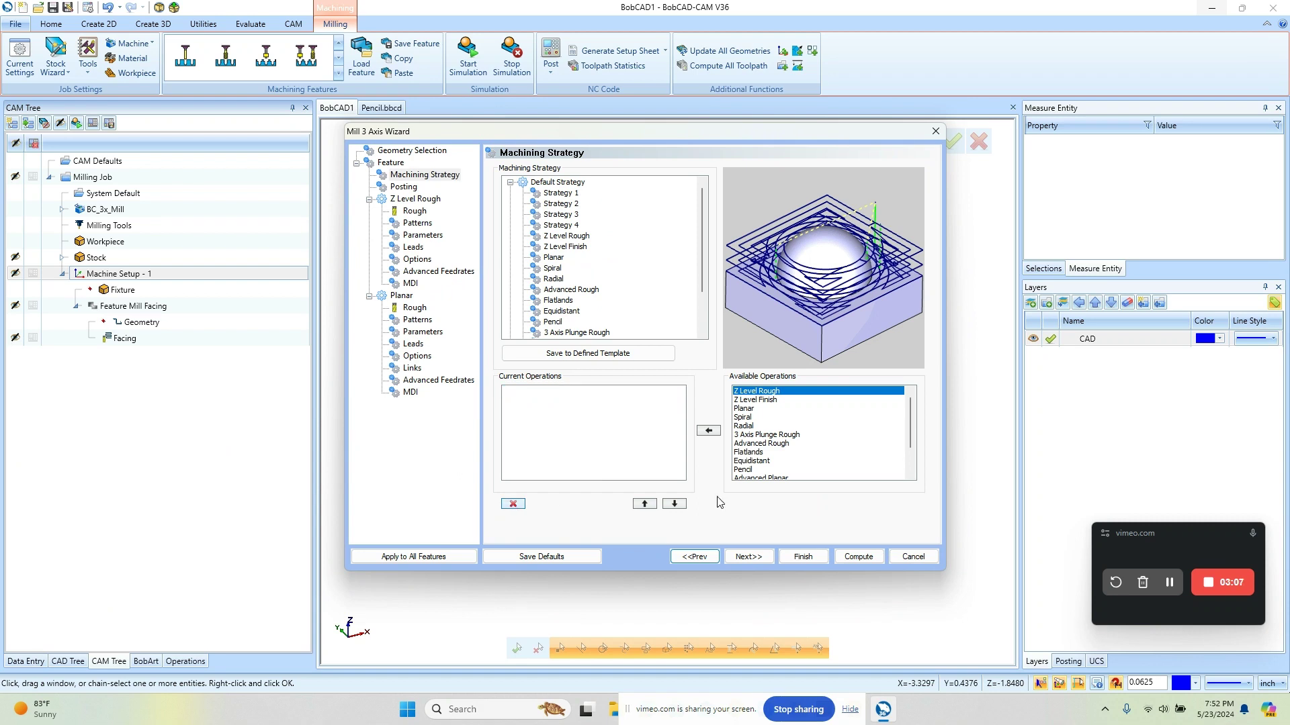
pyautogui.click(761, 444)
pyautogui.click(709, 432)
pyautogui.click(748, 557)
# - Set the Advanced Rough tool diameter to 0.5
pyautogui.click(415, 211)
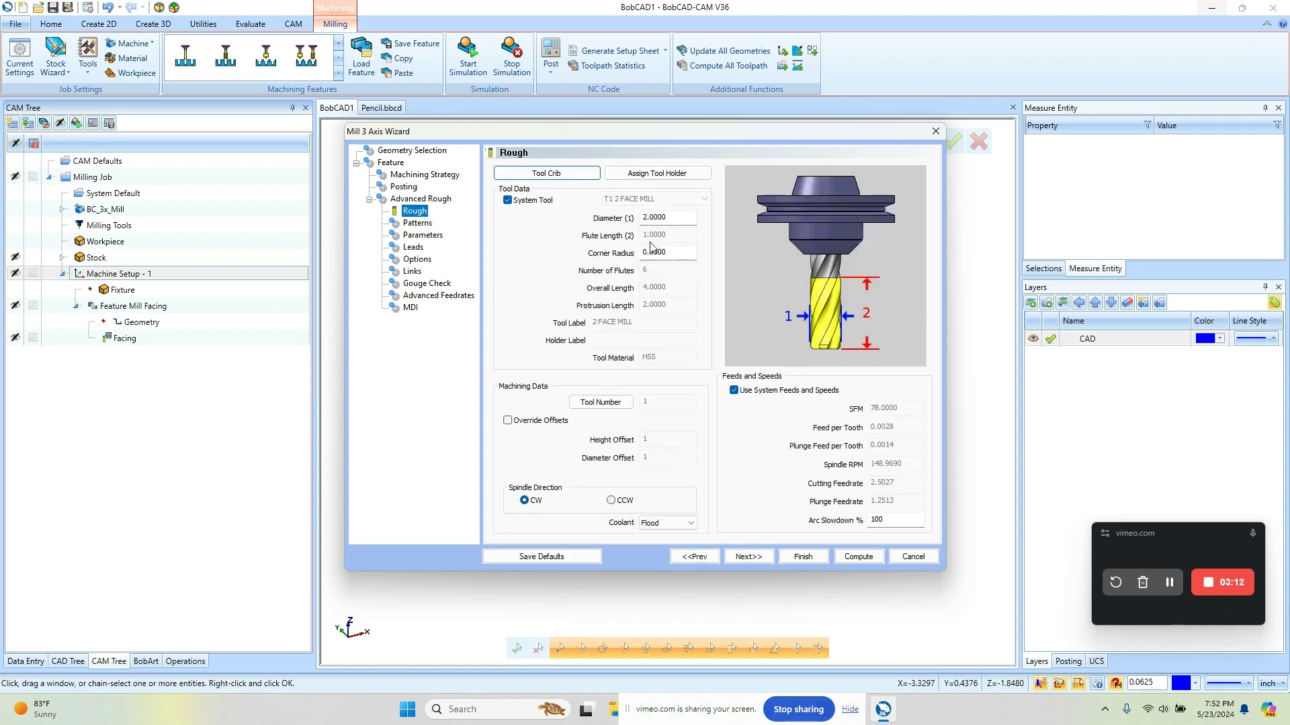
pyautogui.click(680, 223)
pyautogui.write('.5')
pyautogui.press('Tab')
# - Set the Advanced Rough stepover to a third of the tool diameter (.5/3) and compute the toolpath
pyautogui.click(417, 223)
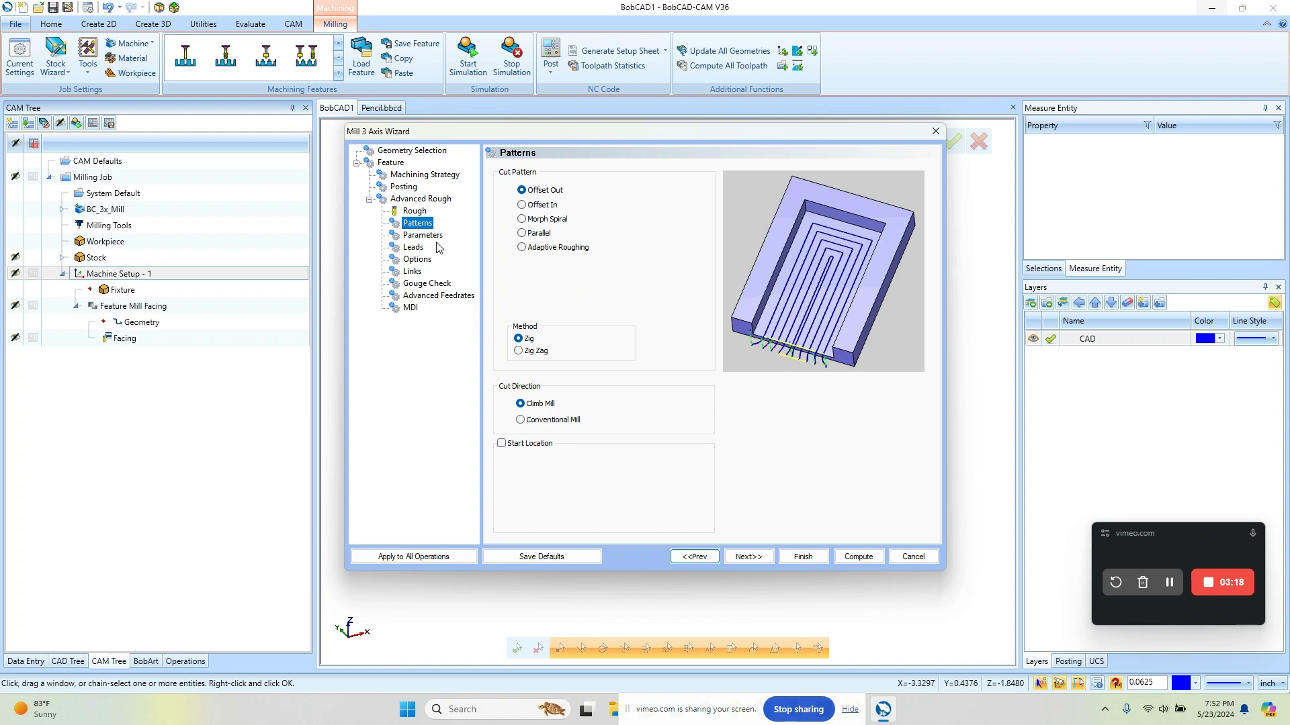
pyautogui.click(435, 236)
pyautogui.click(682, 192)
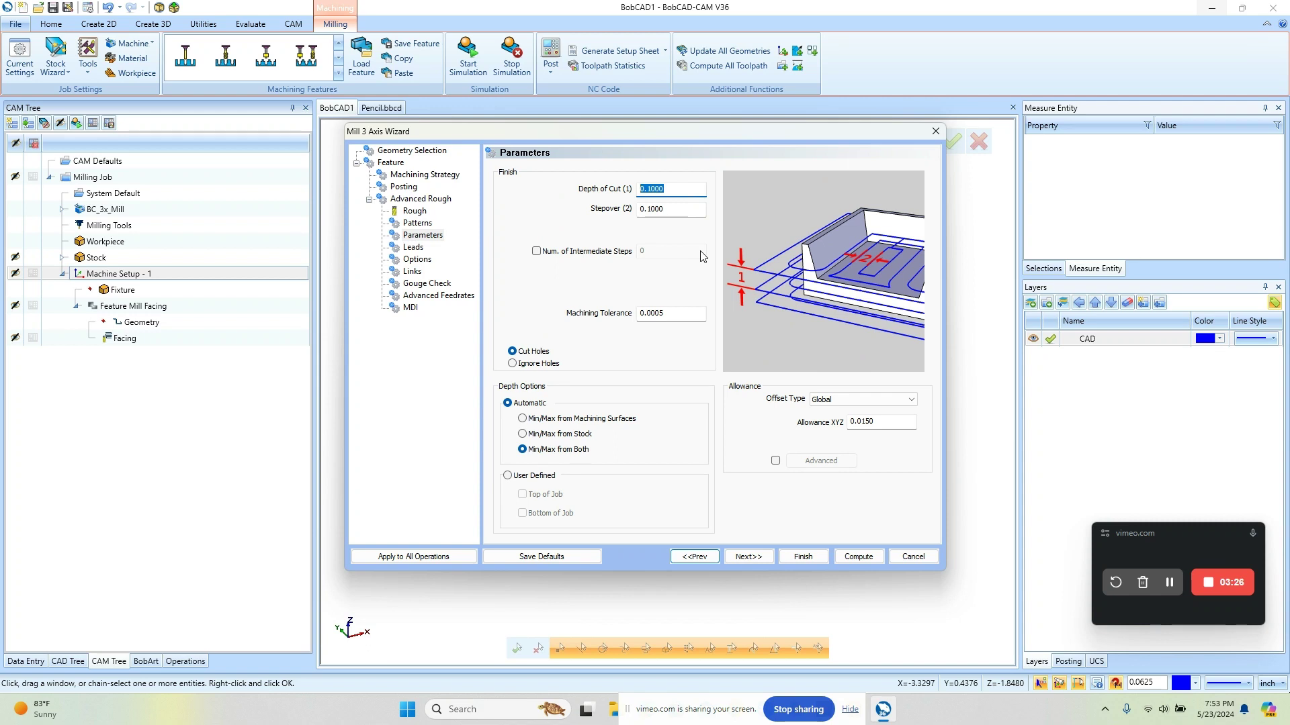
pyautogui.click(686, 208)
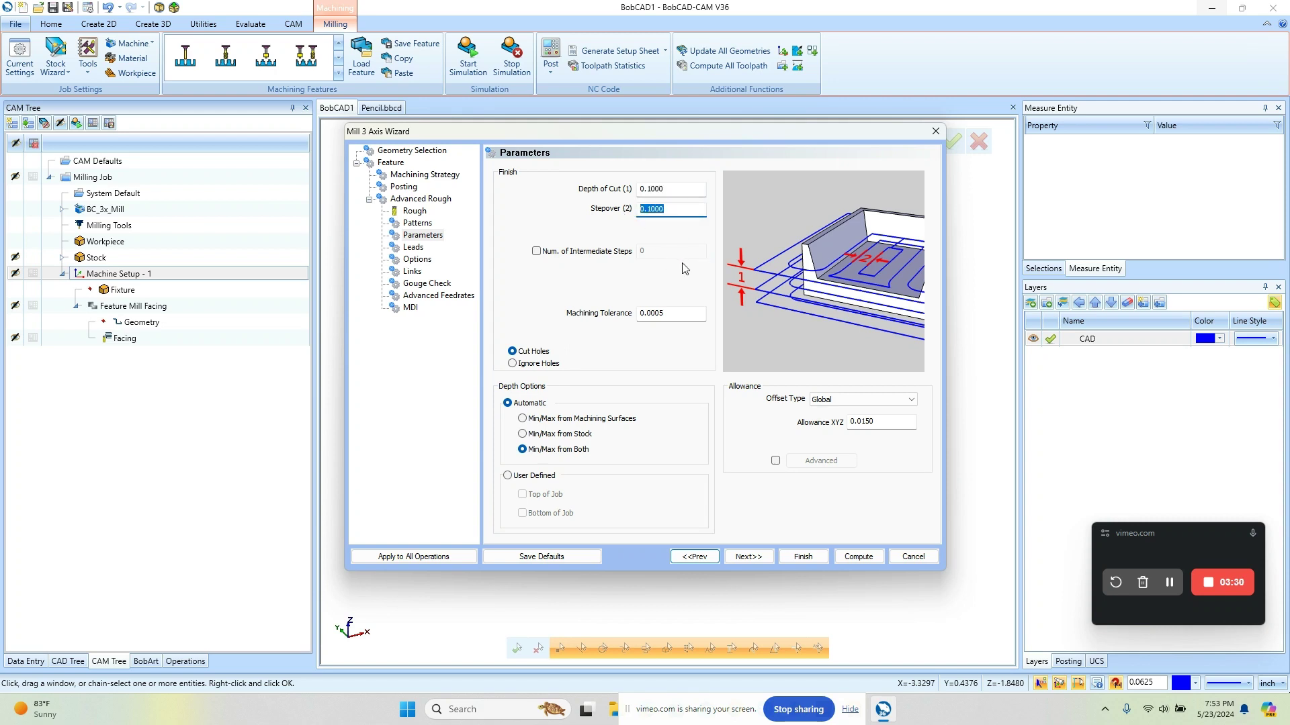
pyautogui.write('.5/3')
pyautogui.press('Tab')
pyautogui.press('Tab')
pyautogui.write('.00')
pyautogui.click(858, 557)
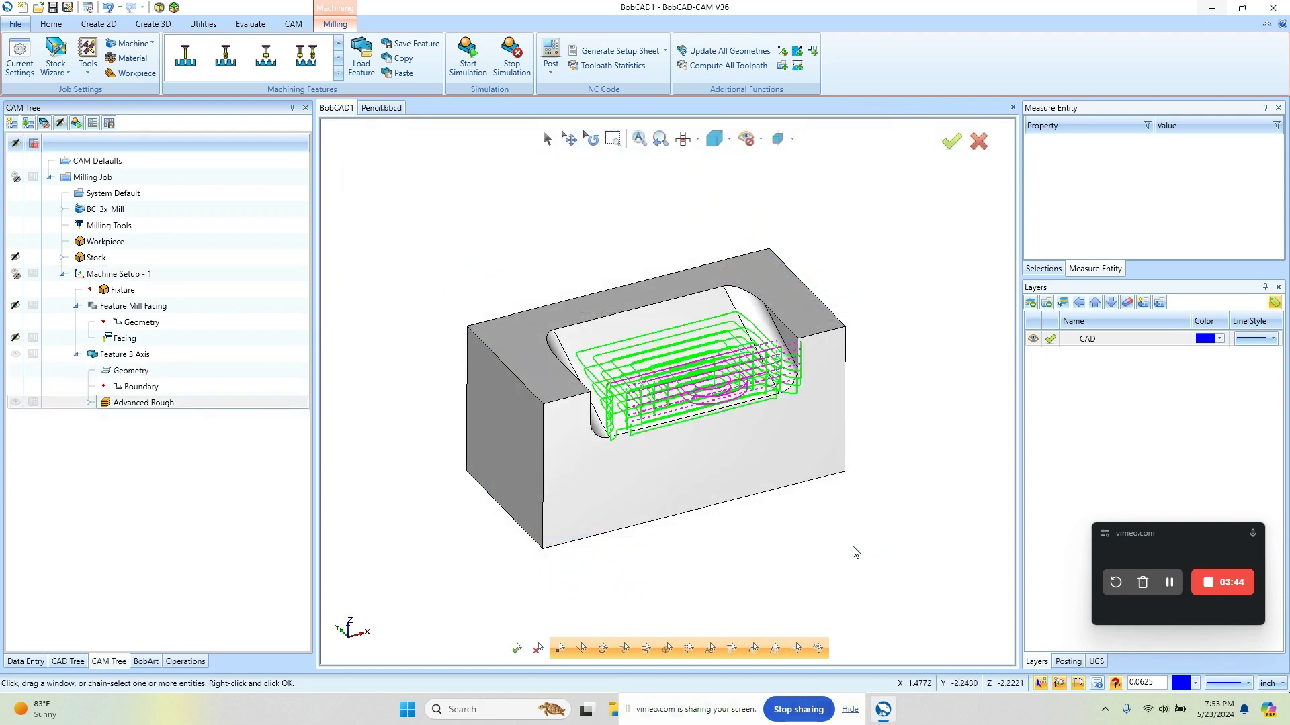
# - Collapse the facing and 3 Axis features in the job and hide the 3 Axis roughing toolpath
pyautogui.moveTo(735, 403)
pyautogui.mouseDown(button='middle')
pyautogui.moveTo(743, 469)
pyautogui.moveTo(735, 407)
pyautogui.moveTo(745, 396)
pyautogui.mouseUp(button='middle')
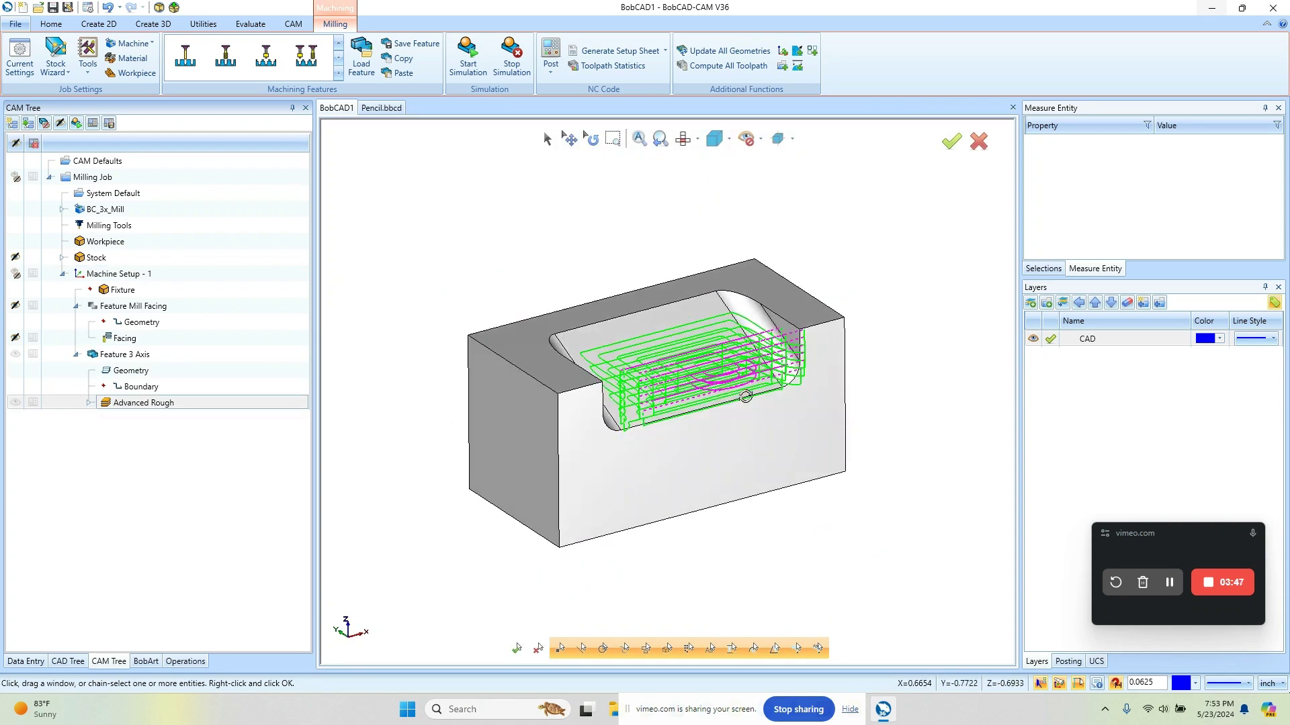
pyautogui.click(75, 307)
pyautogui.click(76, 323)
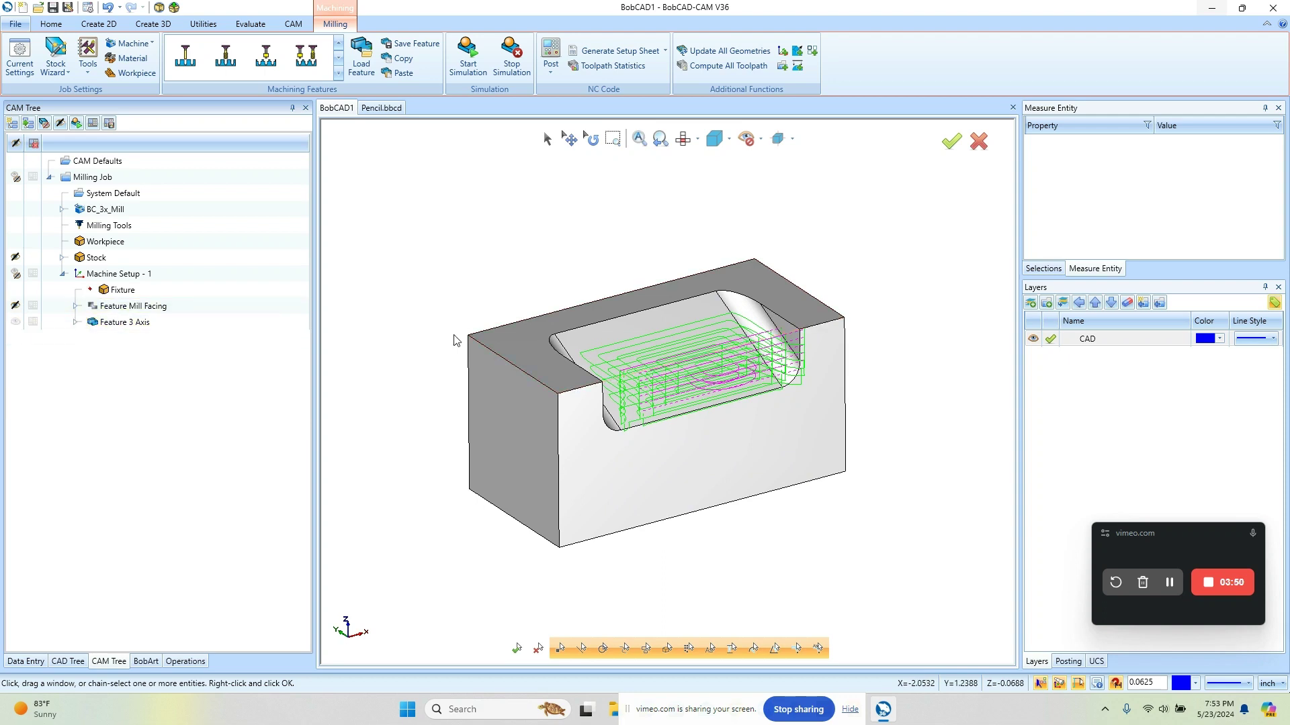
pyautogui.click(15, 321)
pyautogui.moveTo(645, 425); pyautogui.dragTo(759, 418, button='middle')
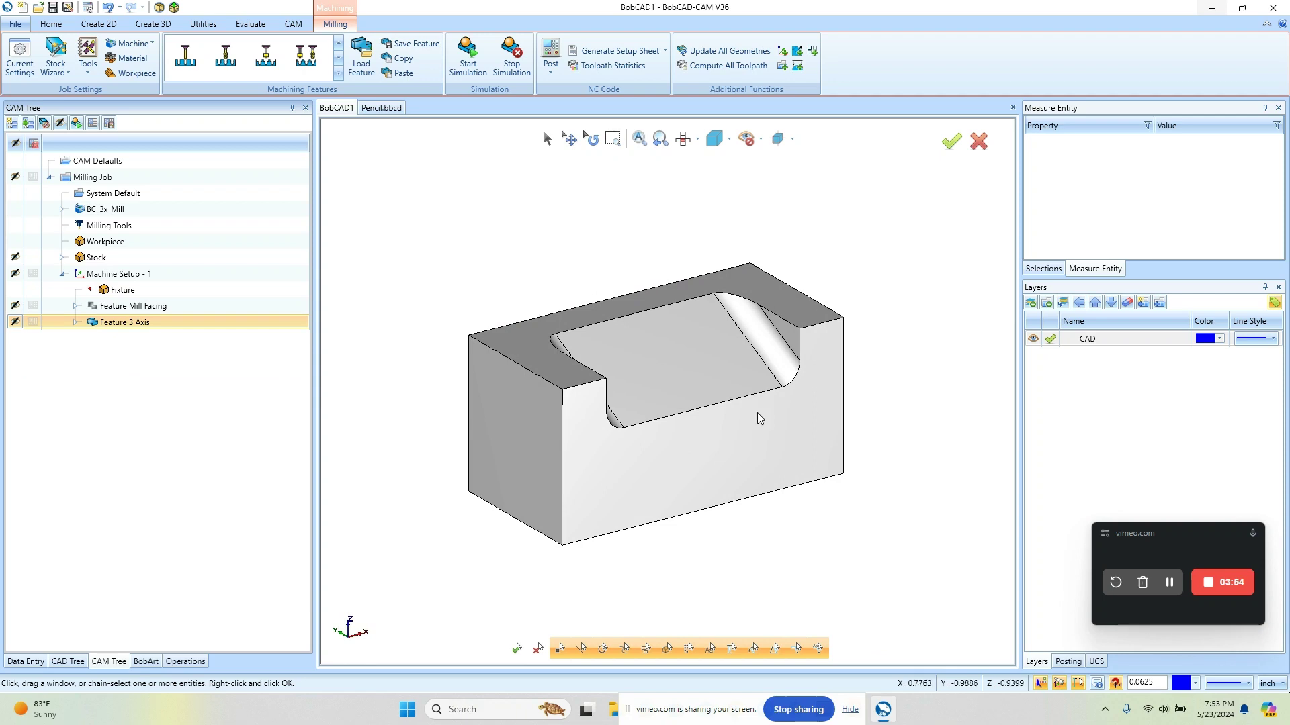
# - Add a Mill Multiaxis feature to Machine Setup - 1 with the Surface Flowline toolpath type
pyautogui.rightClick(134, 275)
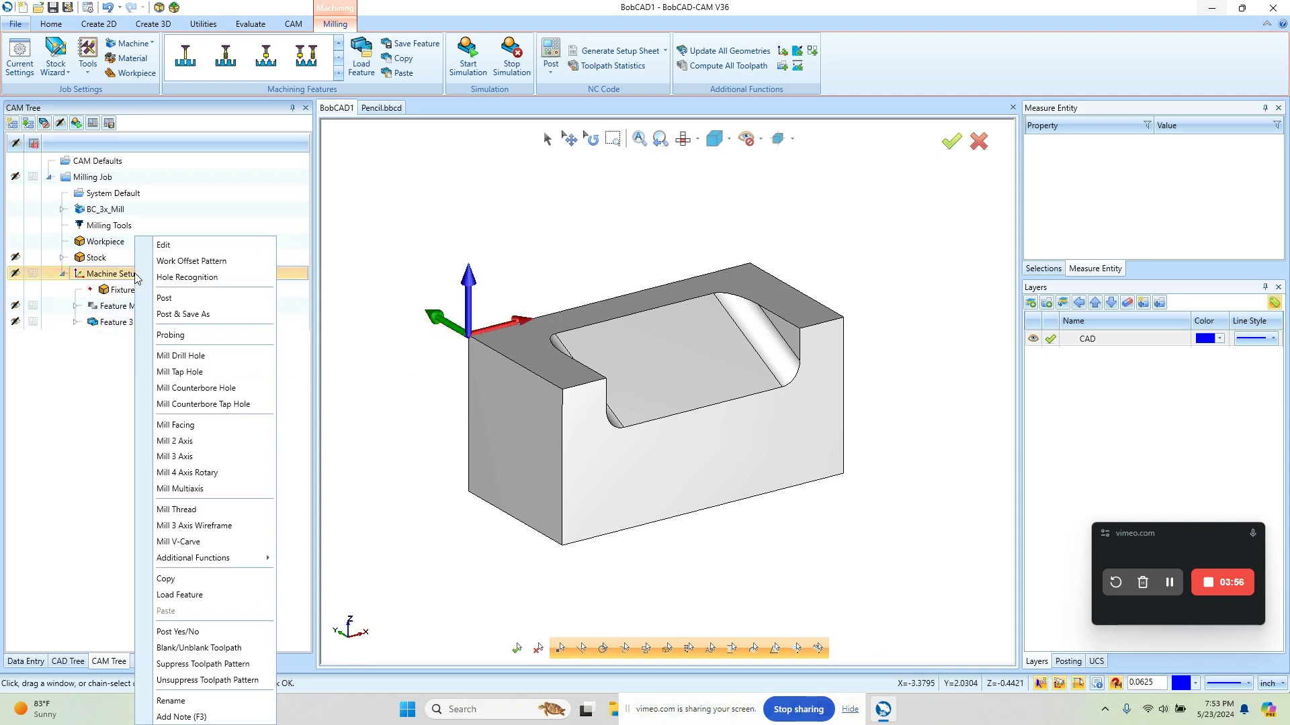
pyautogui.click(247, 488)
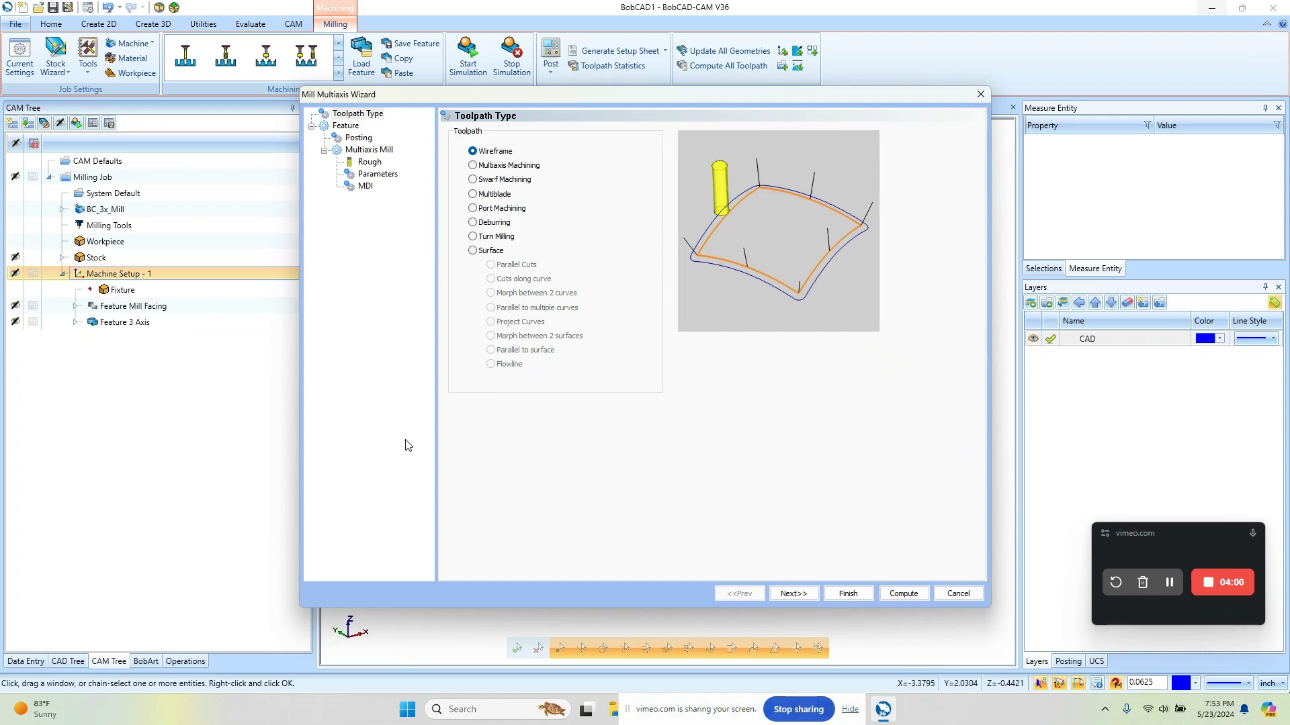
pyautogui.click(473, 250)
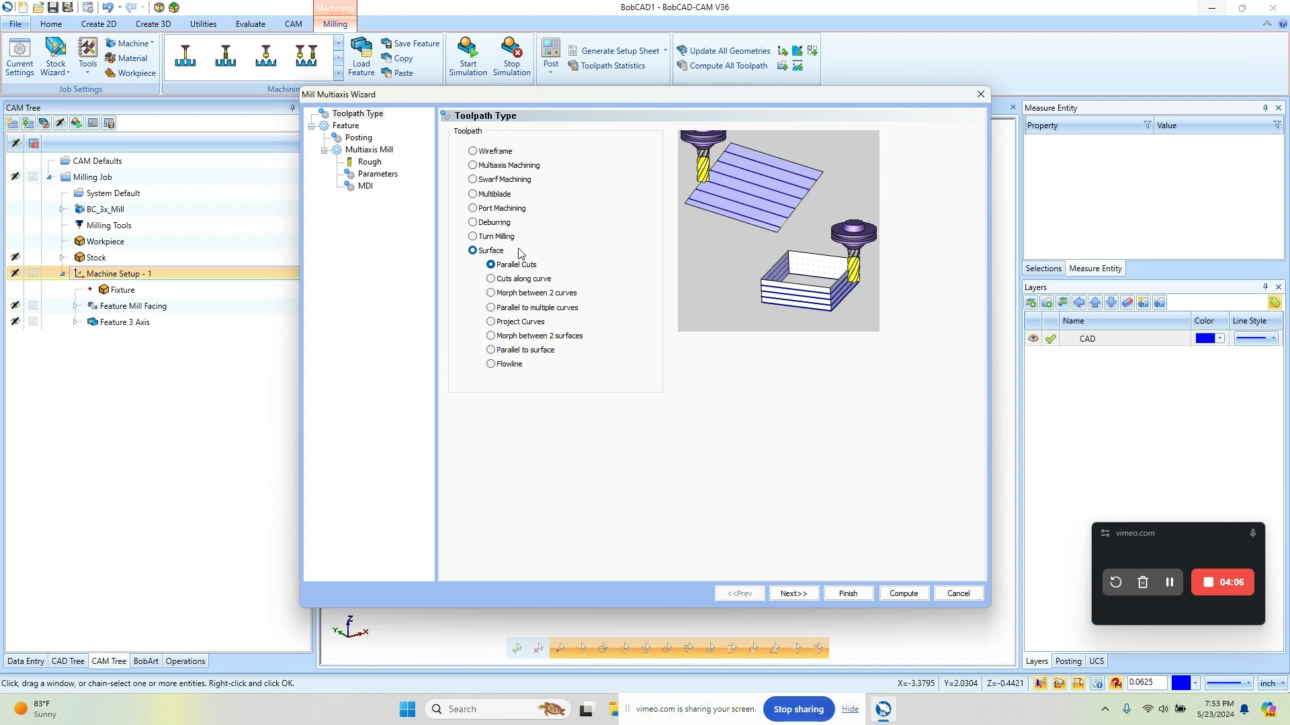
pyautogui.click(514, 366)
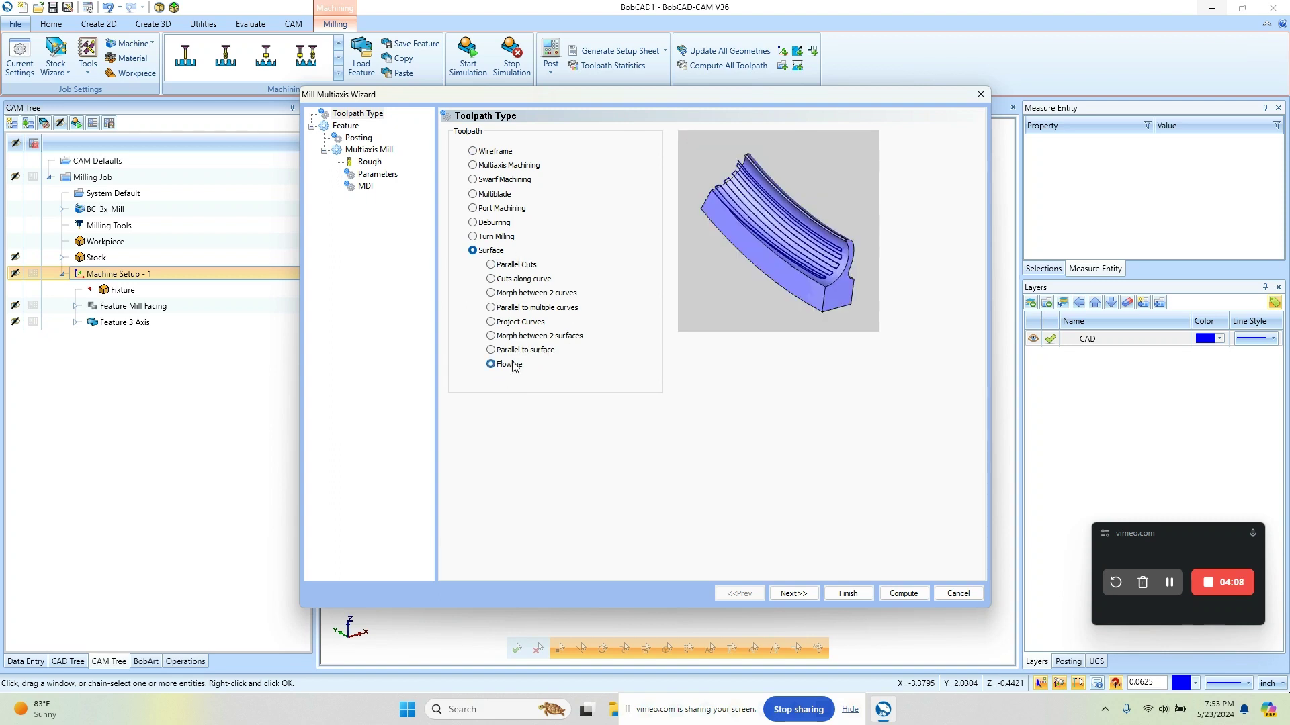
# - Set the corner radius of the multiaxis feature's 0.5 diameter tool to 0.25
pyautogui.click(796, 594)
pyautogui.click(370, 162)
pyautogui.doubleClick(640, 215)
pyautogui.write('.25')
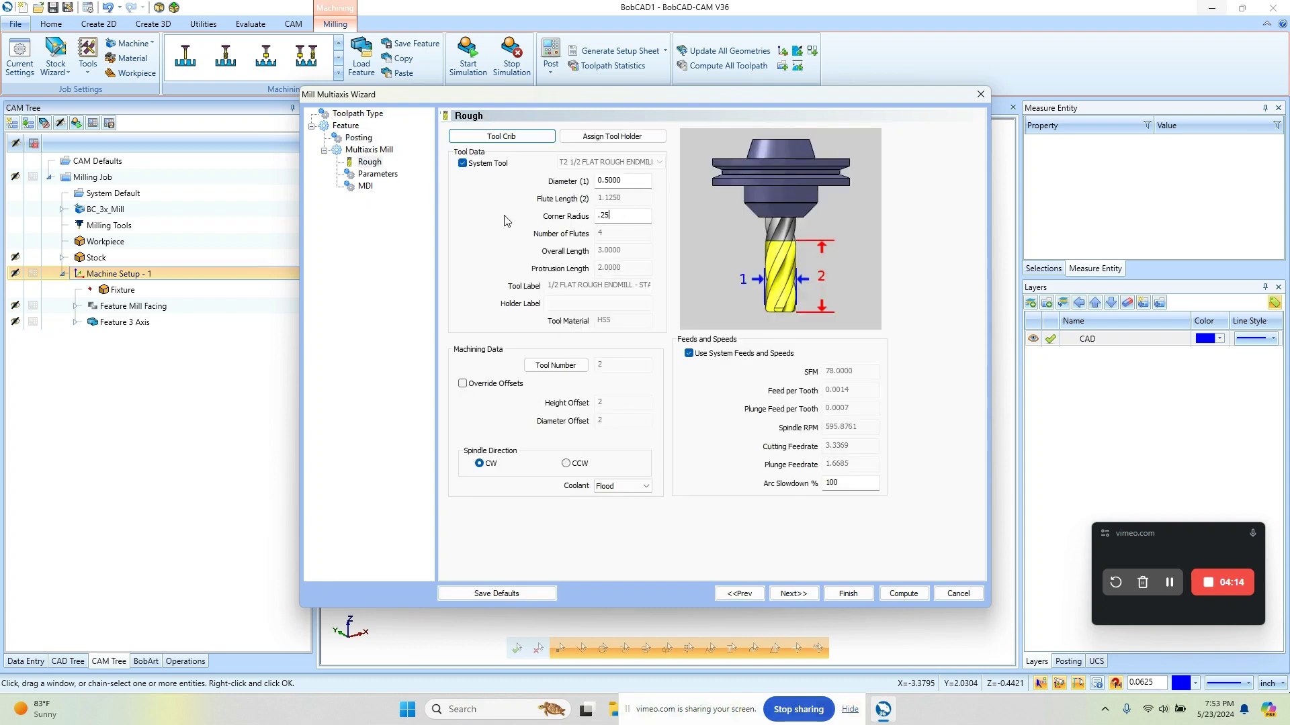
# - Set the Flowline tool axis control to 3 Axis output format
pyautogui.click(377, 174)
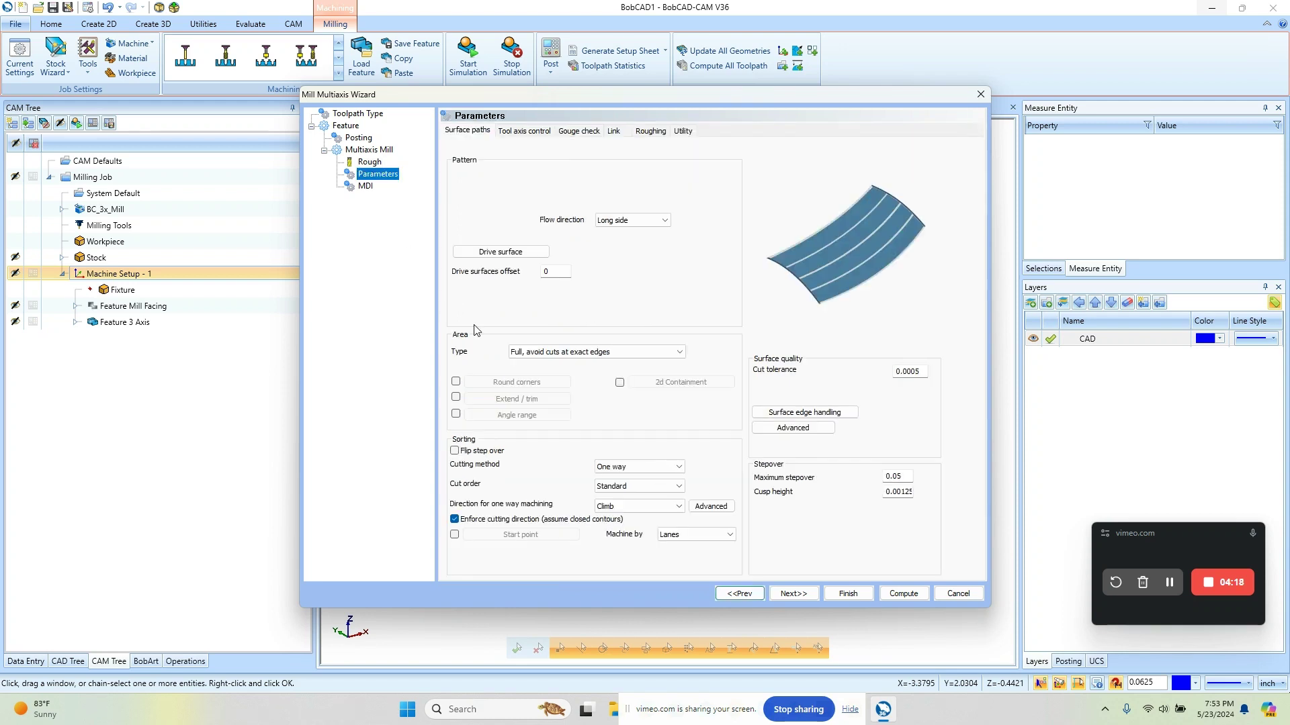
pyautogui.click(527, 133)
pyautogui.click(563, 152)
pyautogui.click(574, 168)
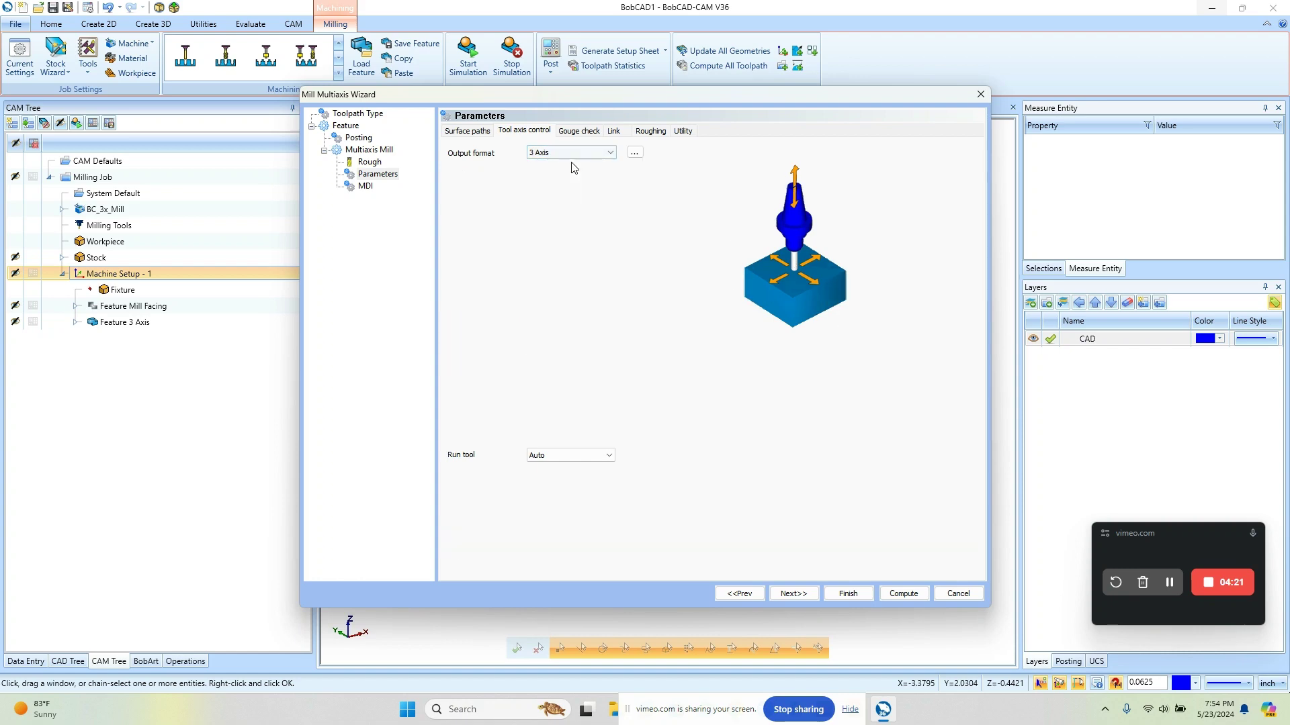
# - Assign the pocket's sloped flat face as the Flowline drive surface and compute the toolpath
pyautogui.click(468, 131)
pyautogui.click(524, 254)
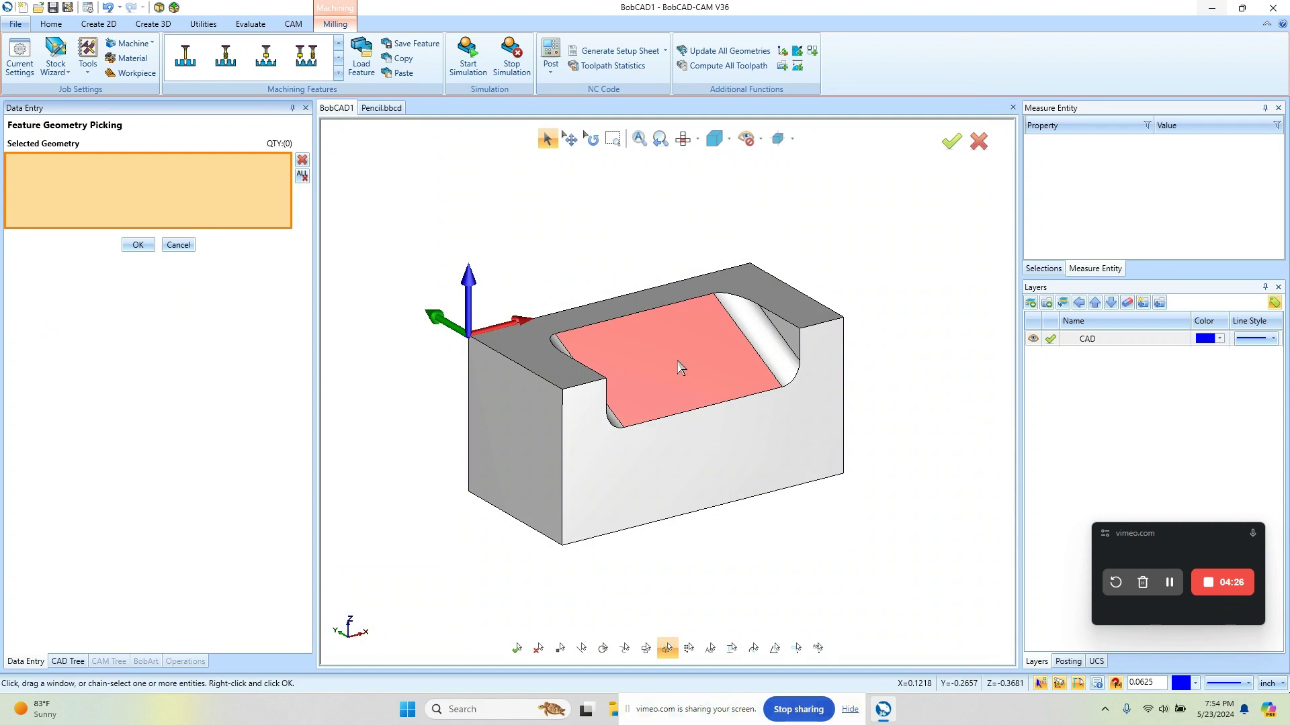
pyautogui.click(677, 360)
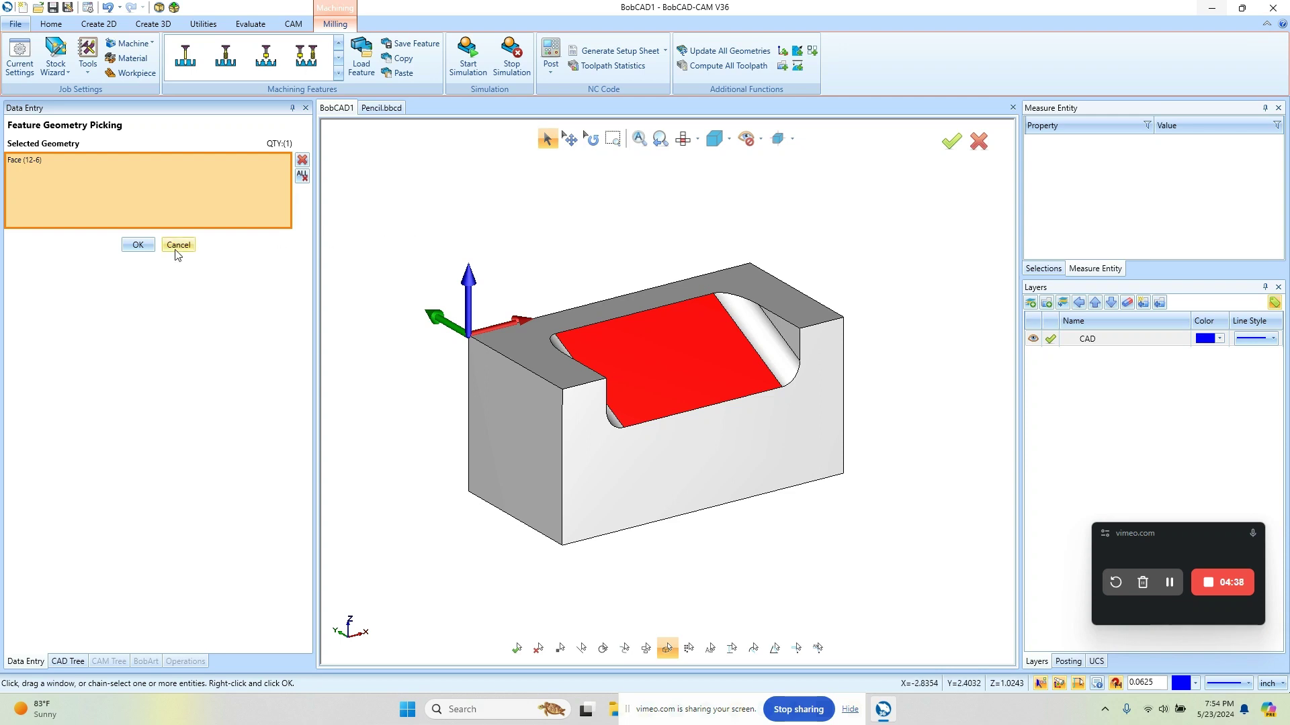
pyautogui.click(138, 245)
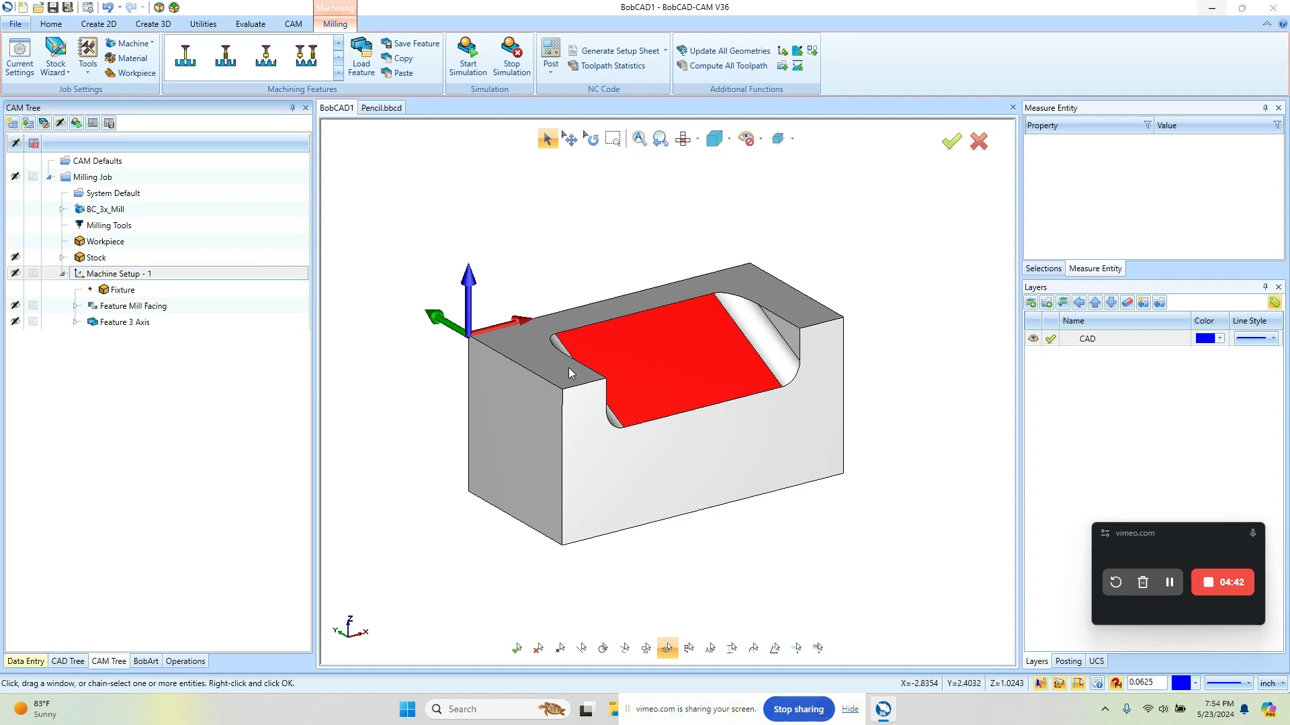
pyautogui.click(903, 594)
pyautogui.moveTo(787, 449); pyautogui.dragTo(748, 437, button='middle')
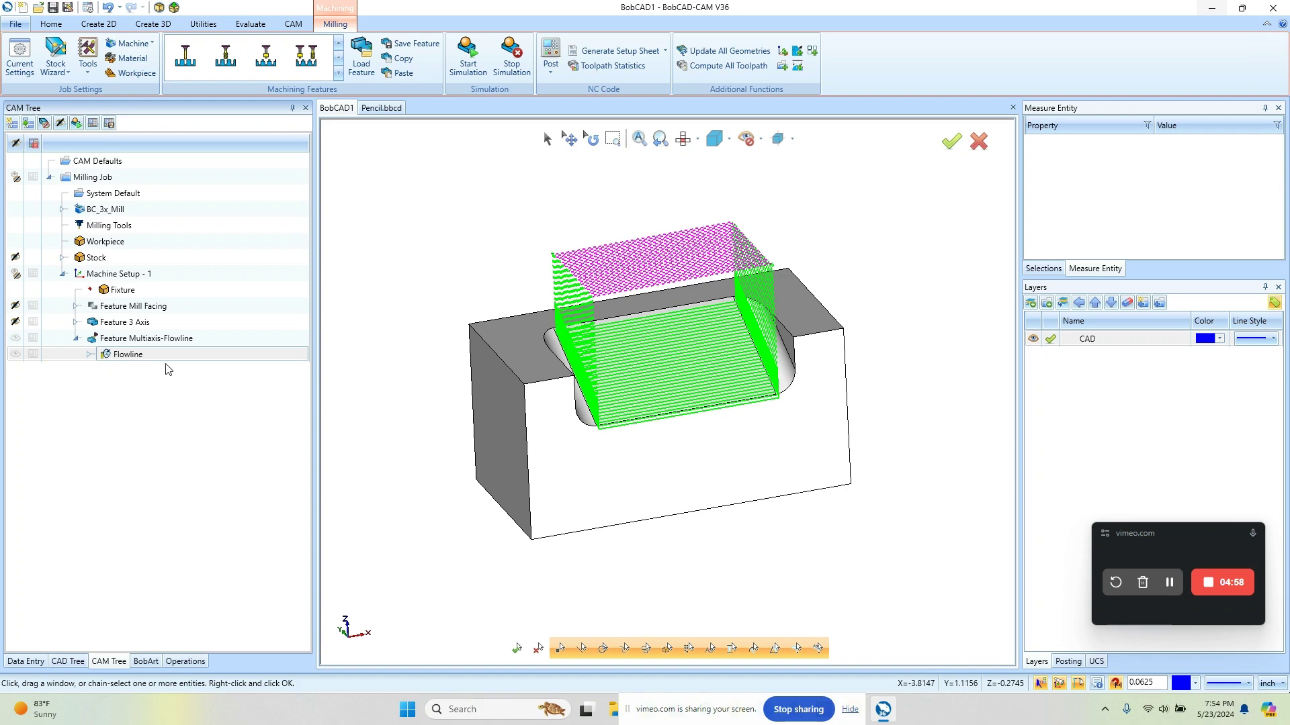
# - Edit the Flowline operation to use the Short side flow direction and recompute its toolpath
pyautogui.click(137, 356)
pyautogui.doubleClick(138, 358)
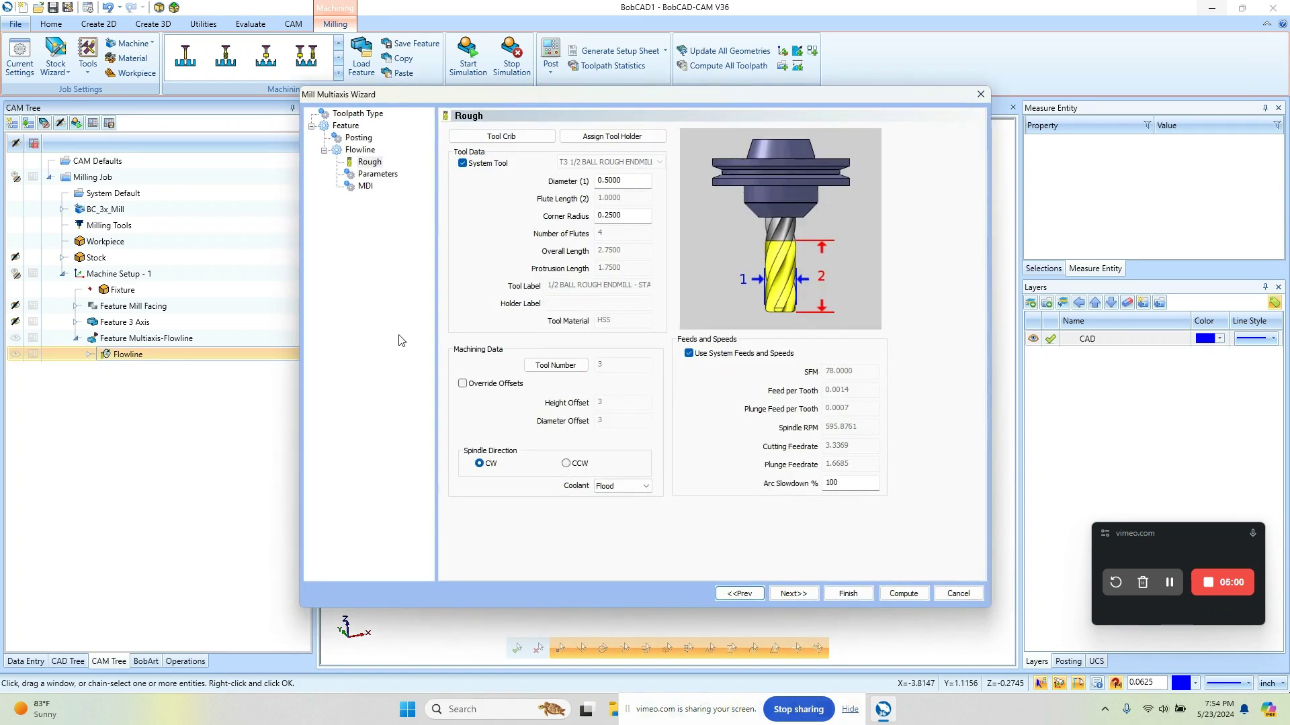
pyautogui.click(377, 175)
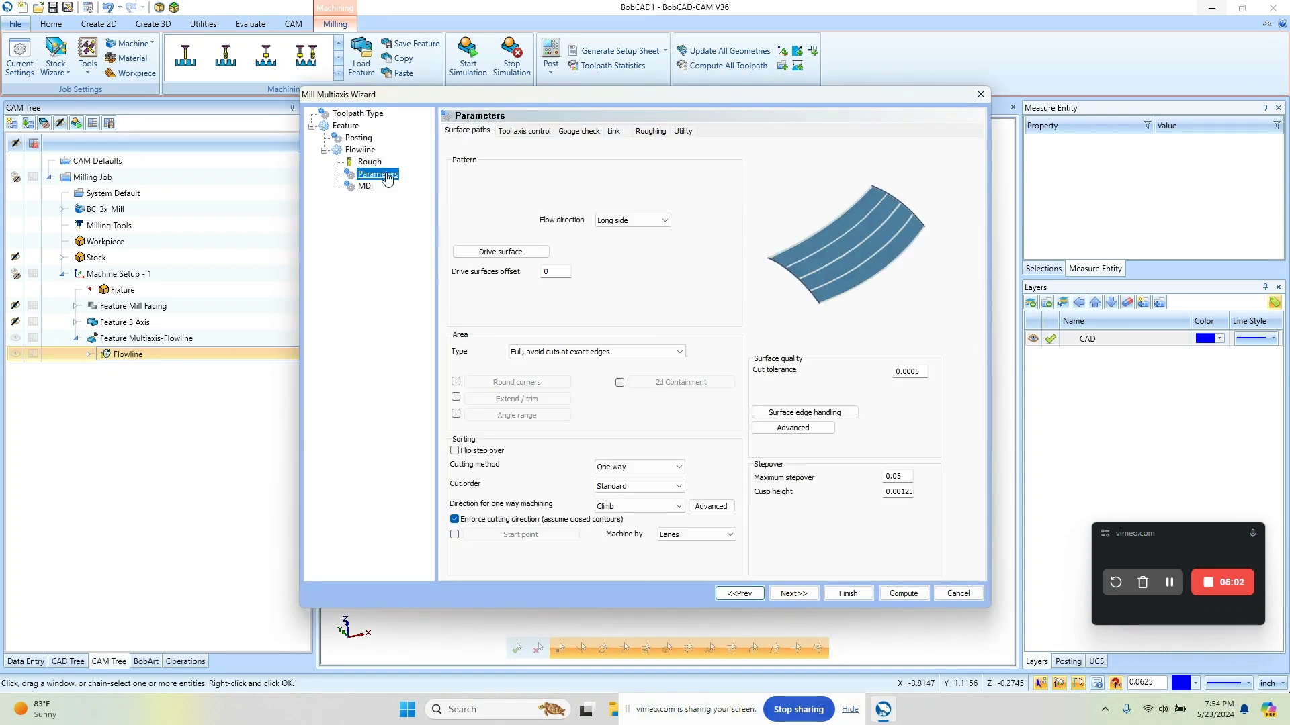
pyautogui.click(646, 219)
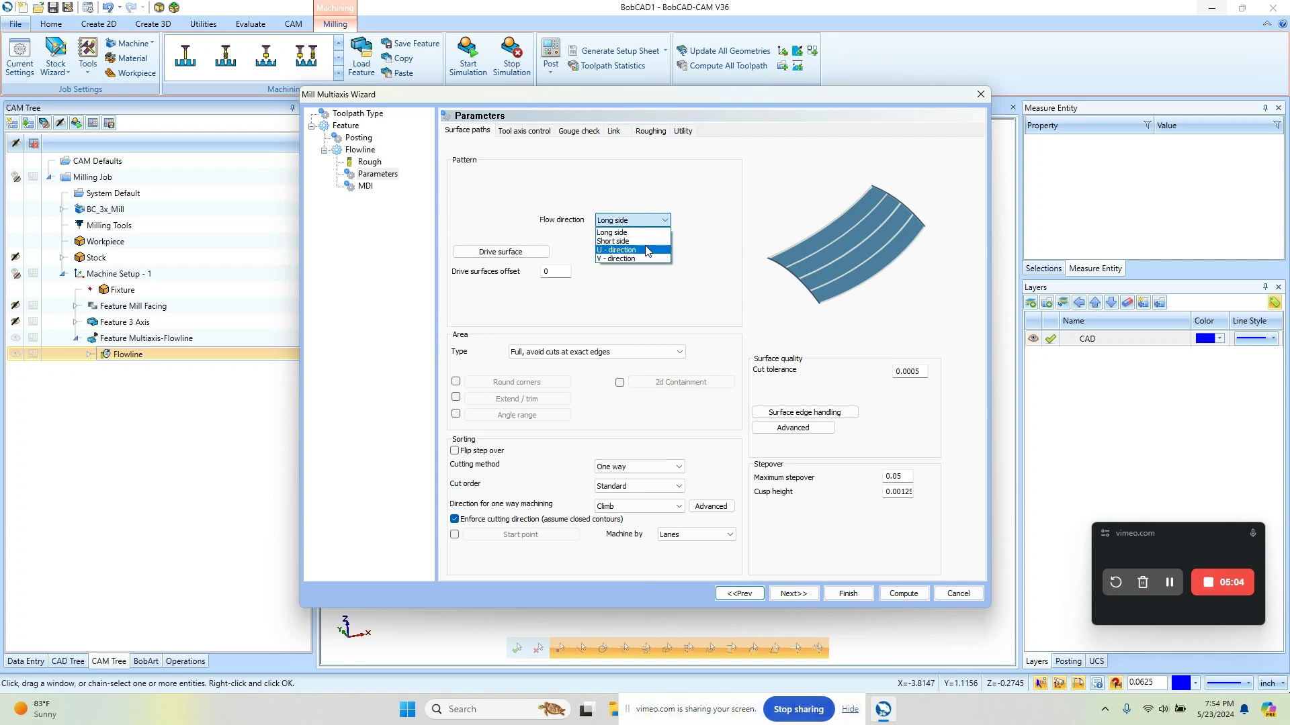
pyautogui.click(654, 241)
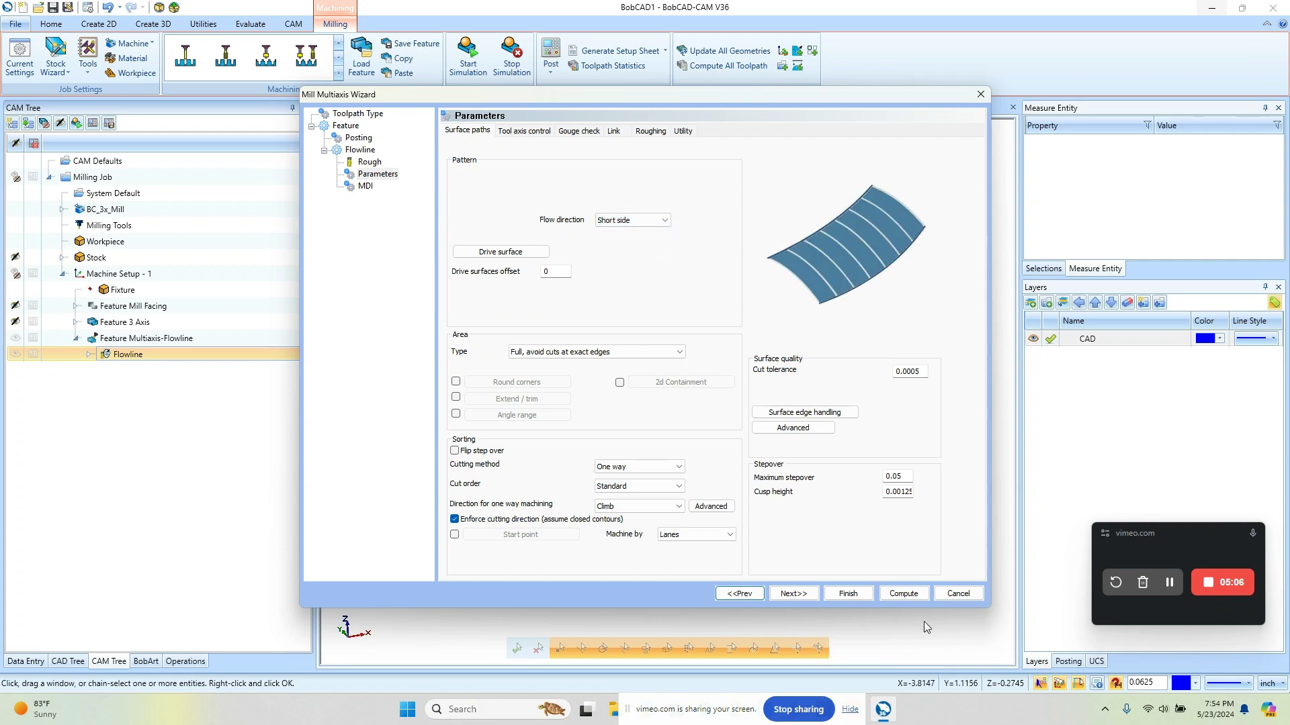
pyautogui.click(903, 593)
pyautogui.moveTo(754, 454); pyautogui.dragTo(691, 452, button='middle')
pyautogui.scroll(2, 691, 450)
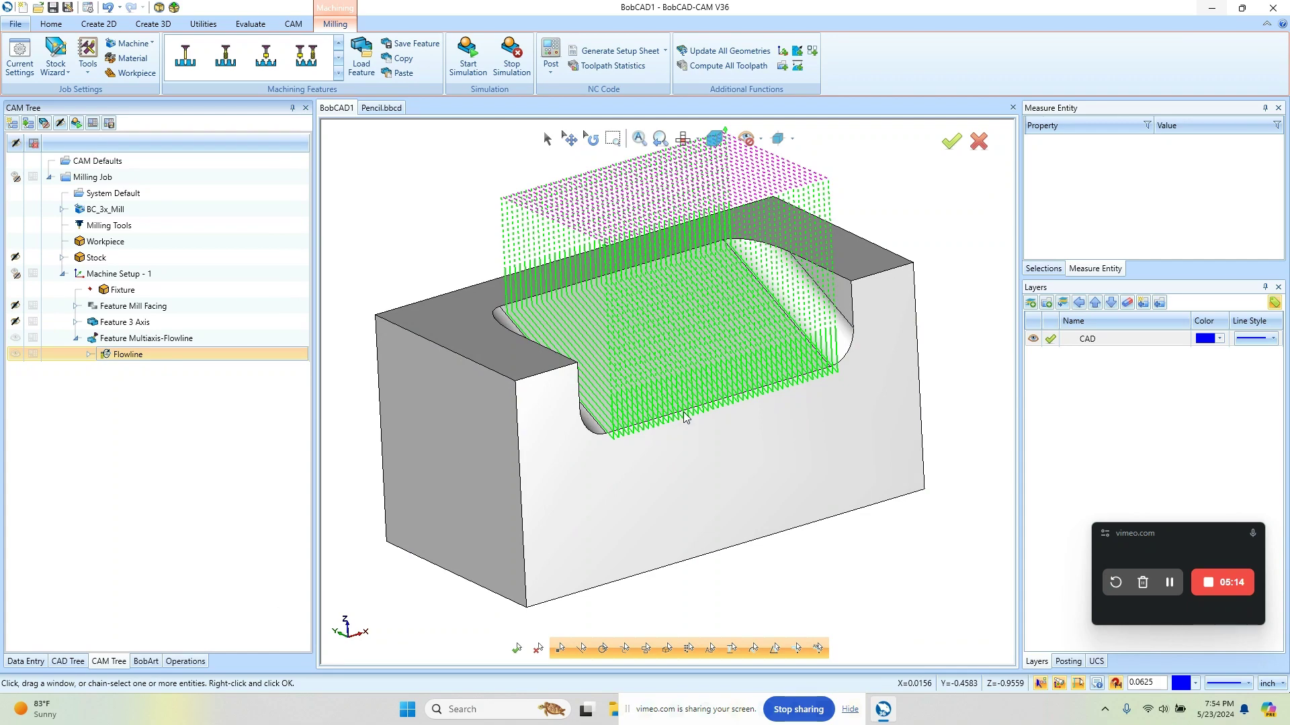
# - Backplot the Flowline operation by stepping the tool through its first moves, and close the backplot
pyautogui.rightClick(133, 361)
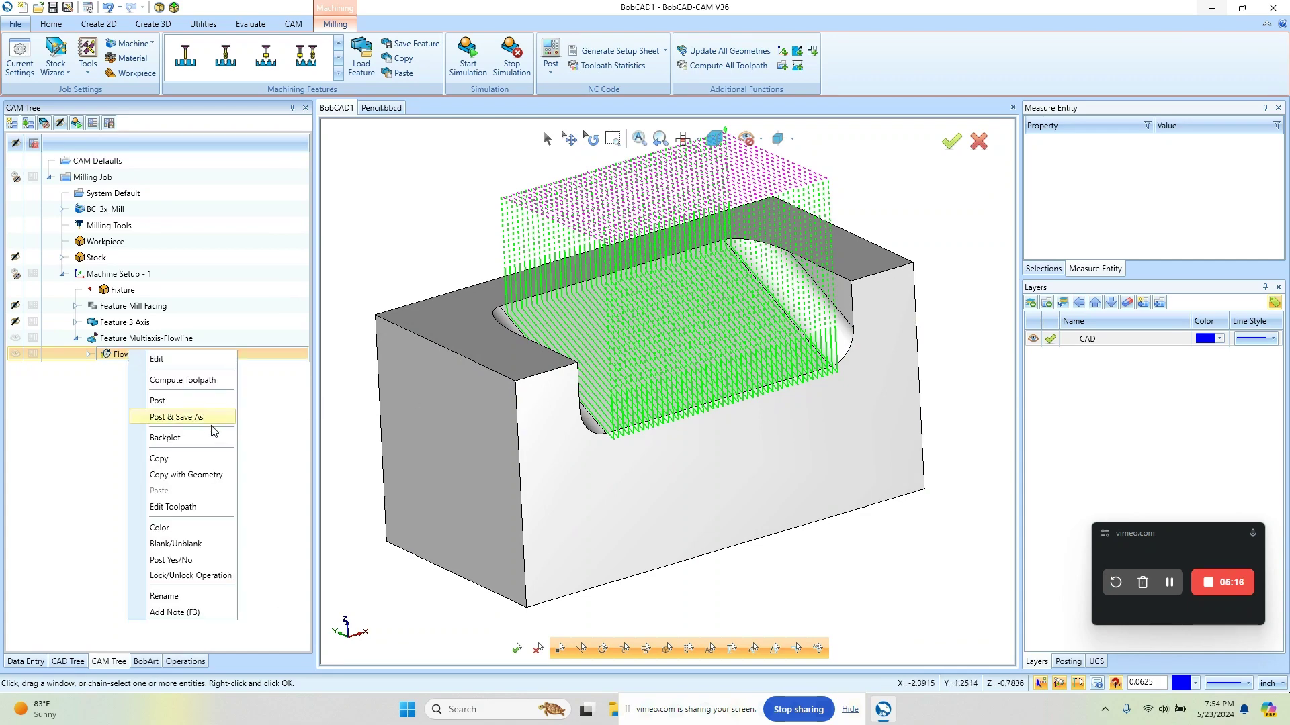
pyautogui.click(153, 435)
pyautogui.click(184, 159)
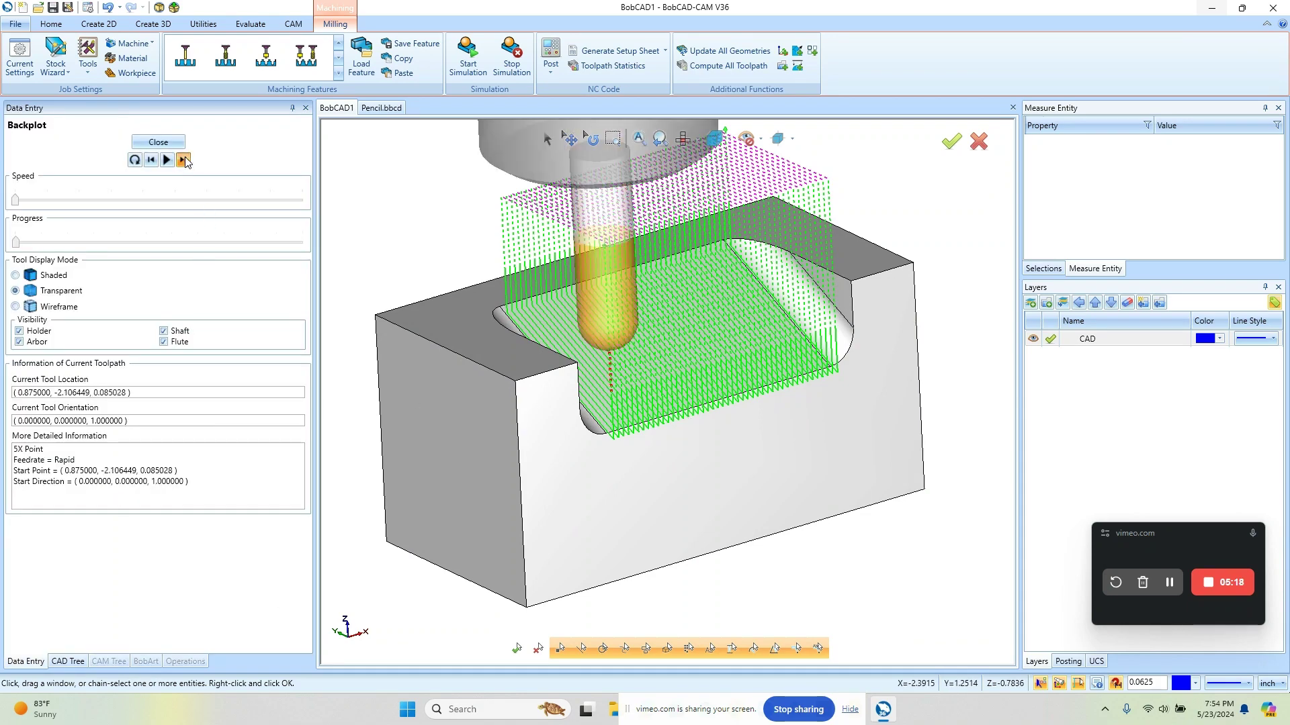
pyautogui.click(184, 159)
pyautogui.click(184, 160)
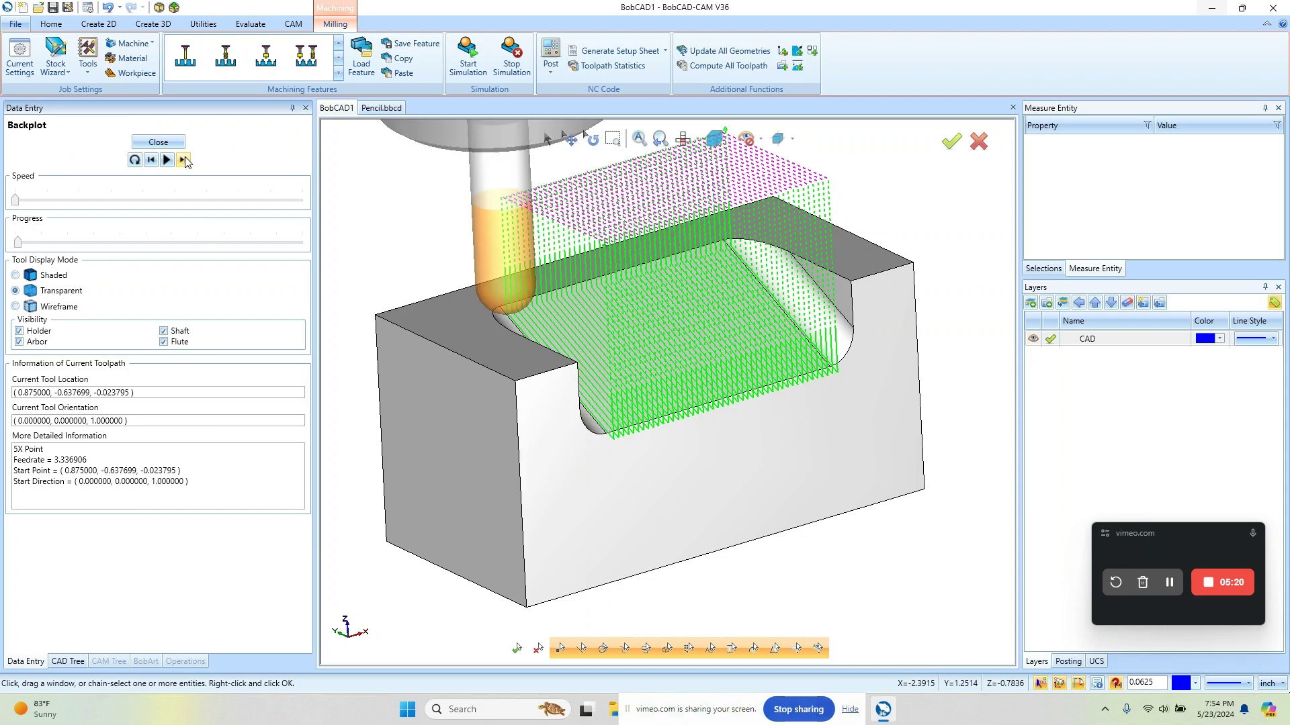
pyautogui.moveTo(583, 413)
pyautogui.mouseDown(button='middle')
pyautogui.moveTo(671, 409)
pyautogui.moveTo(605, 406)
pyautogui.mouseUp(button='middle')
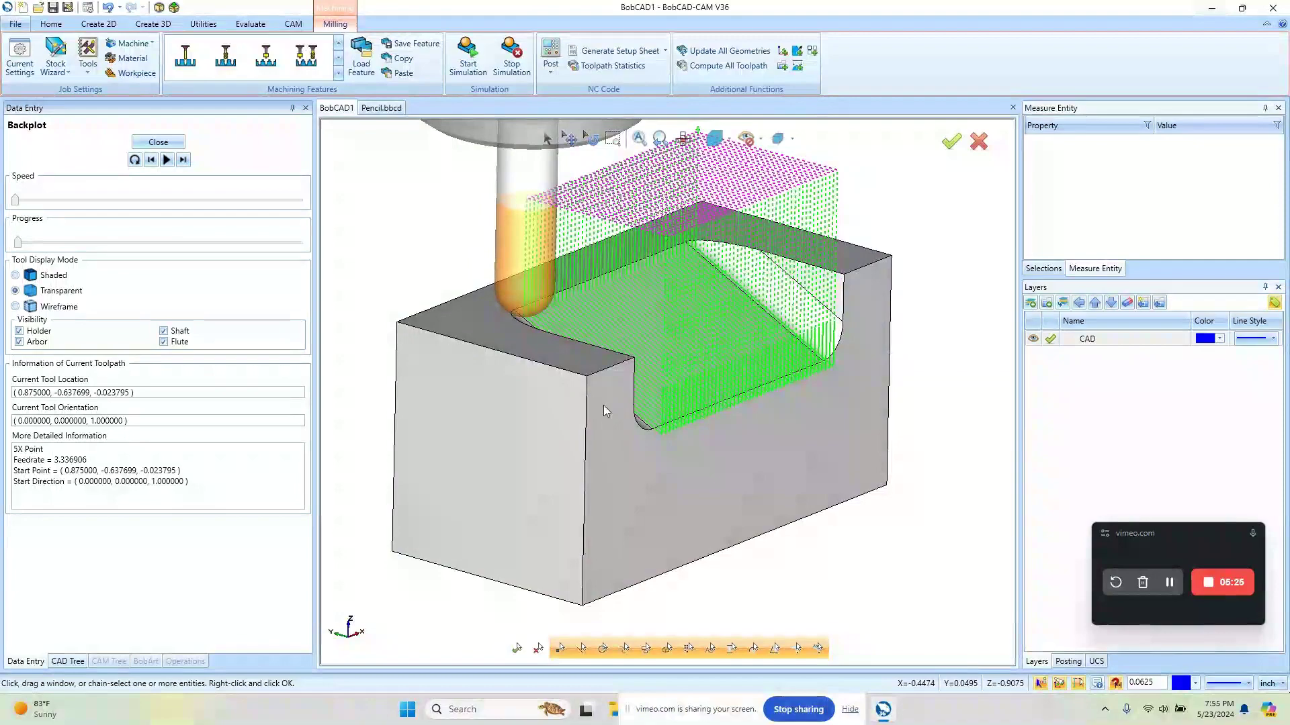
pyautogui.click(152, 160)
pyautogui.moveTo(657, 475); pyautogui.dragTo(614, 413, button='middle')
pyautogui.click(178, 143)
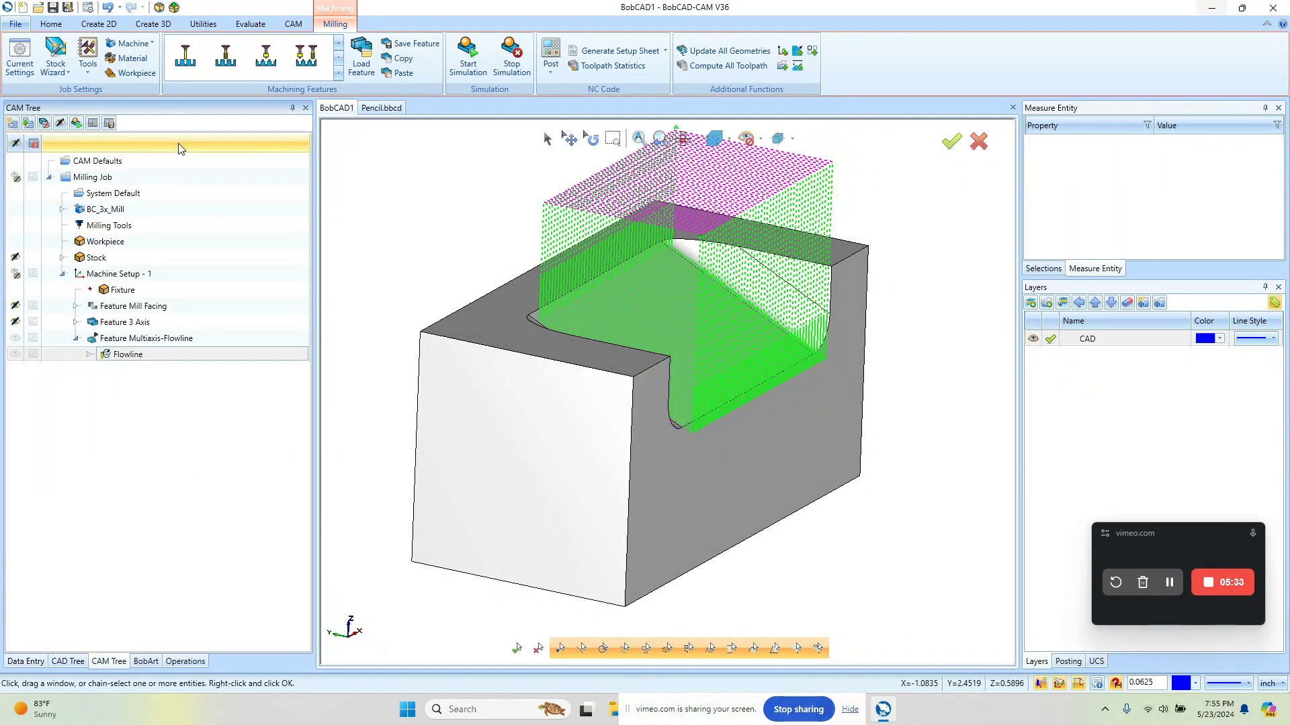
# - Enable Extend / trim for the Flowline operation with tangential start and end extensions of 25% tool diameter, and recompute the toolpath
pyautogui.doubleClick(129, 356)
pyautogui.click(378, 175)
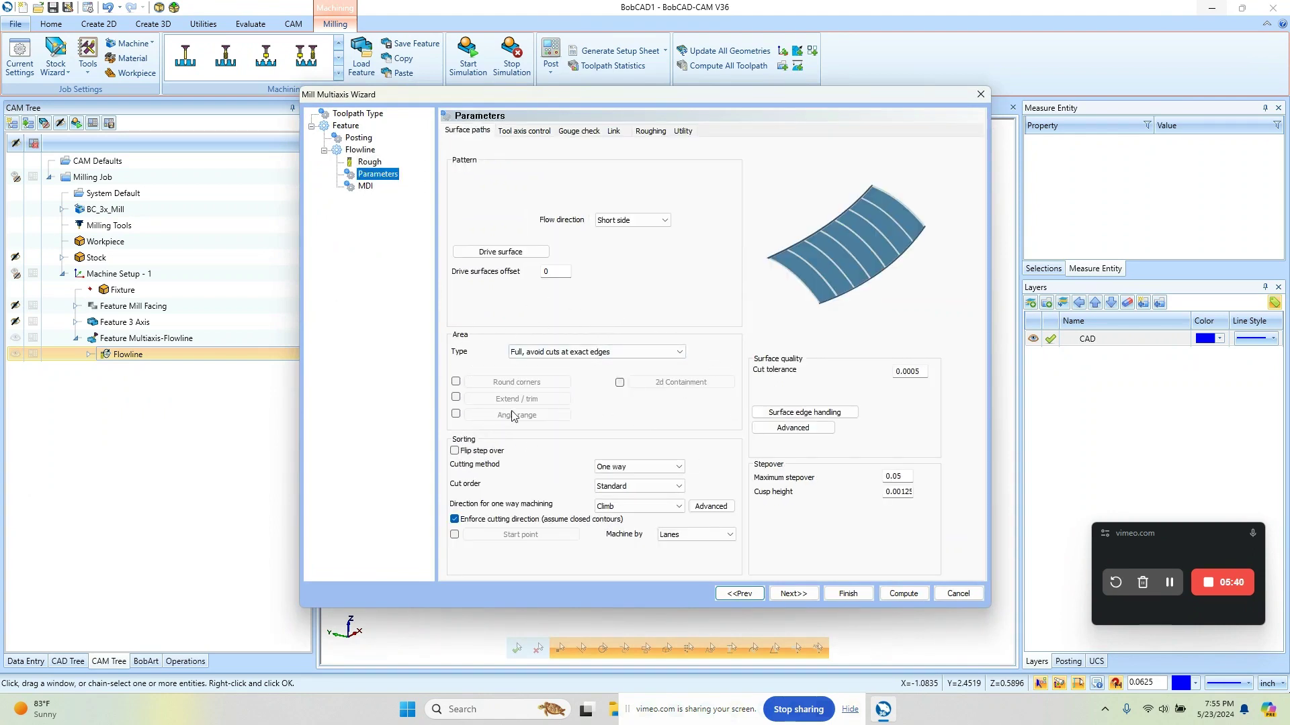
pyautogui.click(456, 398)
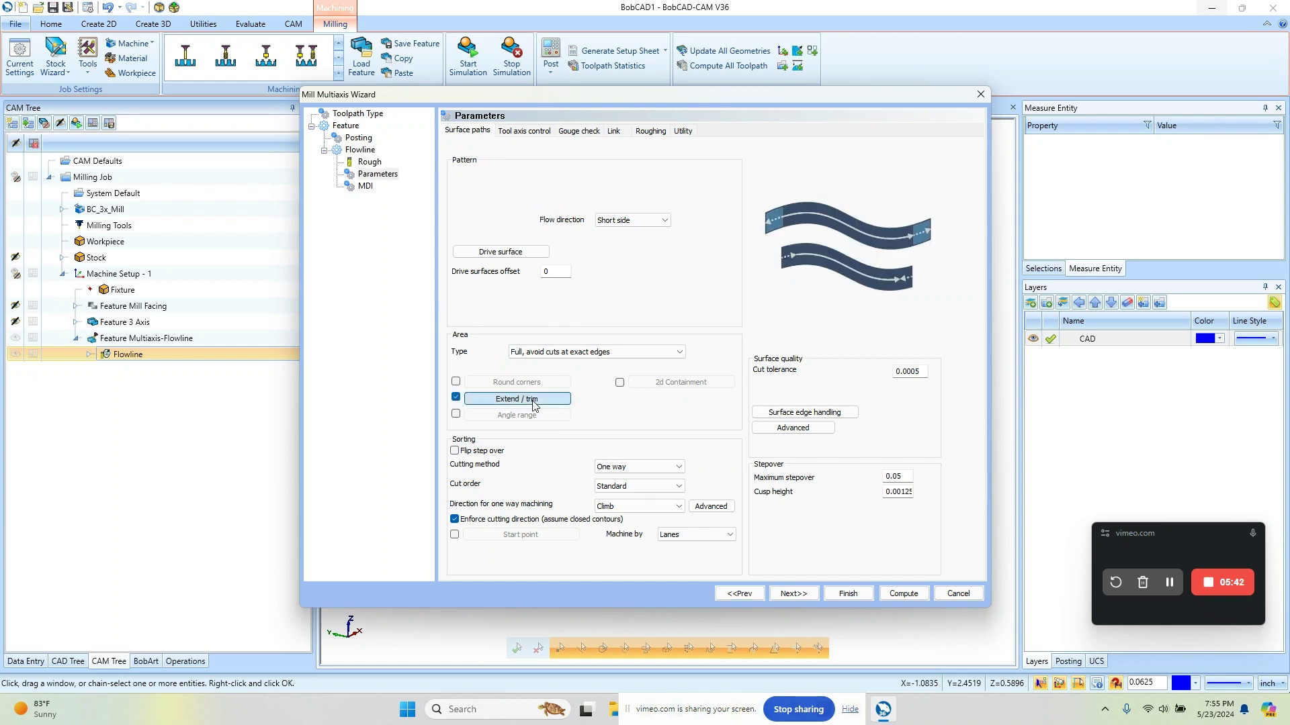
pyautogui.click(520, 398)
pyautogui.click(578, 296)
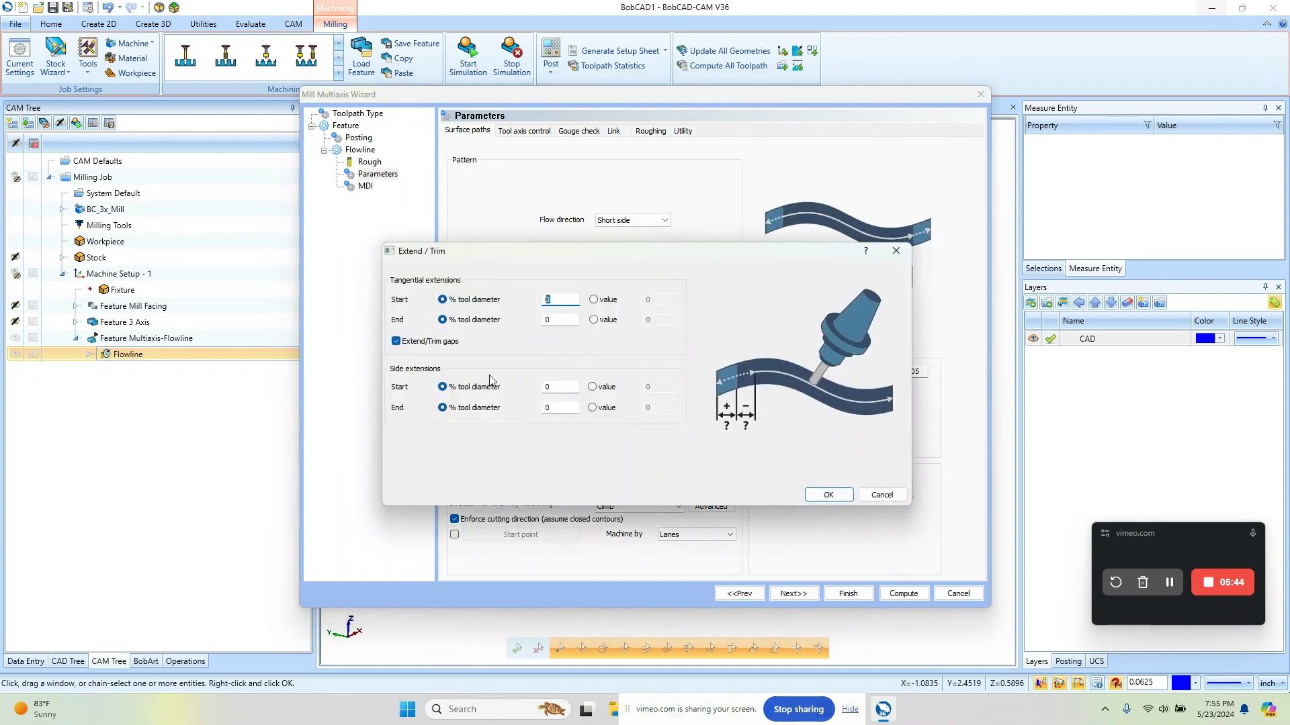
pyautogui.write('25')
pyautogui.click(568, 321)
pyautogui.write('25')
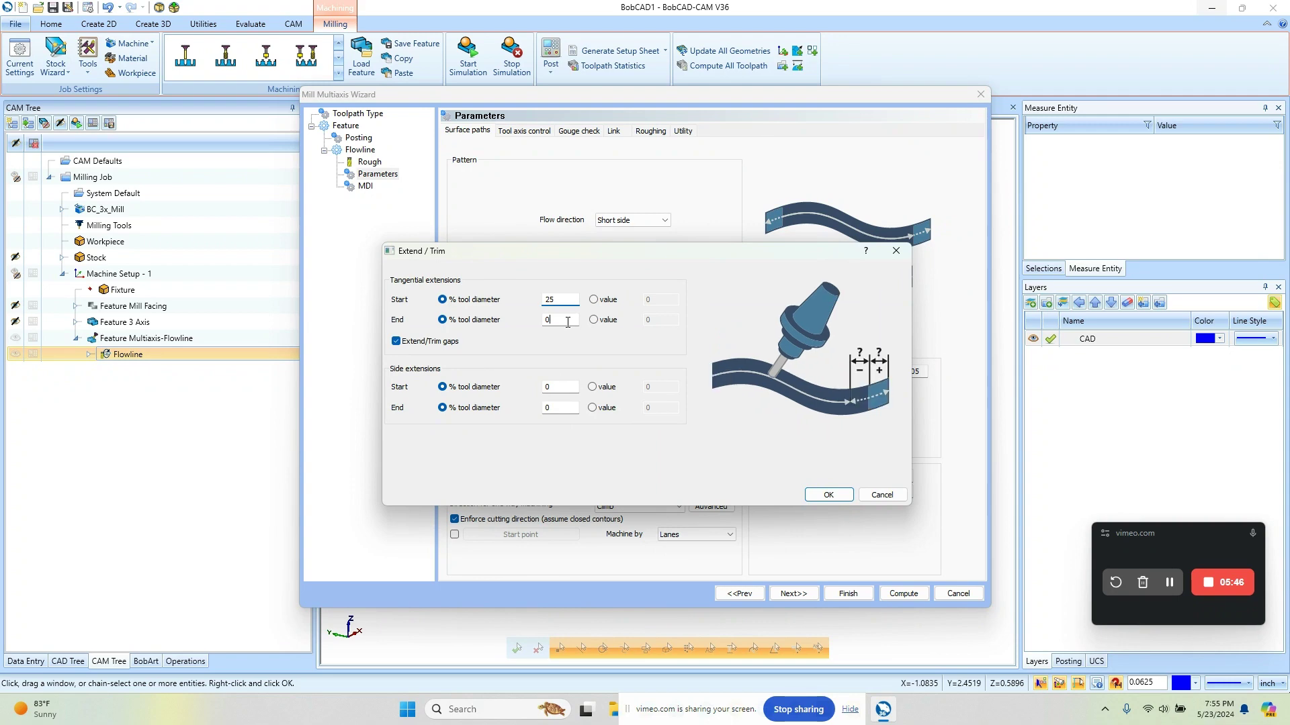
pyautogui.click(828, 495)
pyautogui.click(903, 593)
# - Set the Flowline links to use Lead-In on first entry, Lead-Out on last exit and Lead-In/Out on large moves between slices
pyautogui.moveTo(727, 474)
pyautogui.mouseDown(button='middle')
pyautogui.moveTo(795, 455)
pyautogui.moveTo(736, 467)
pyautogui.mouseUp(button='middle')
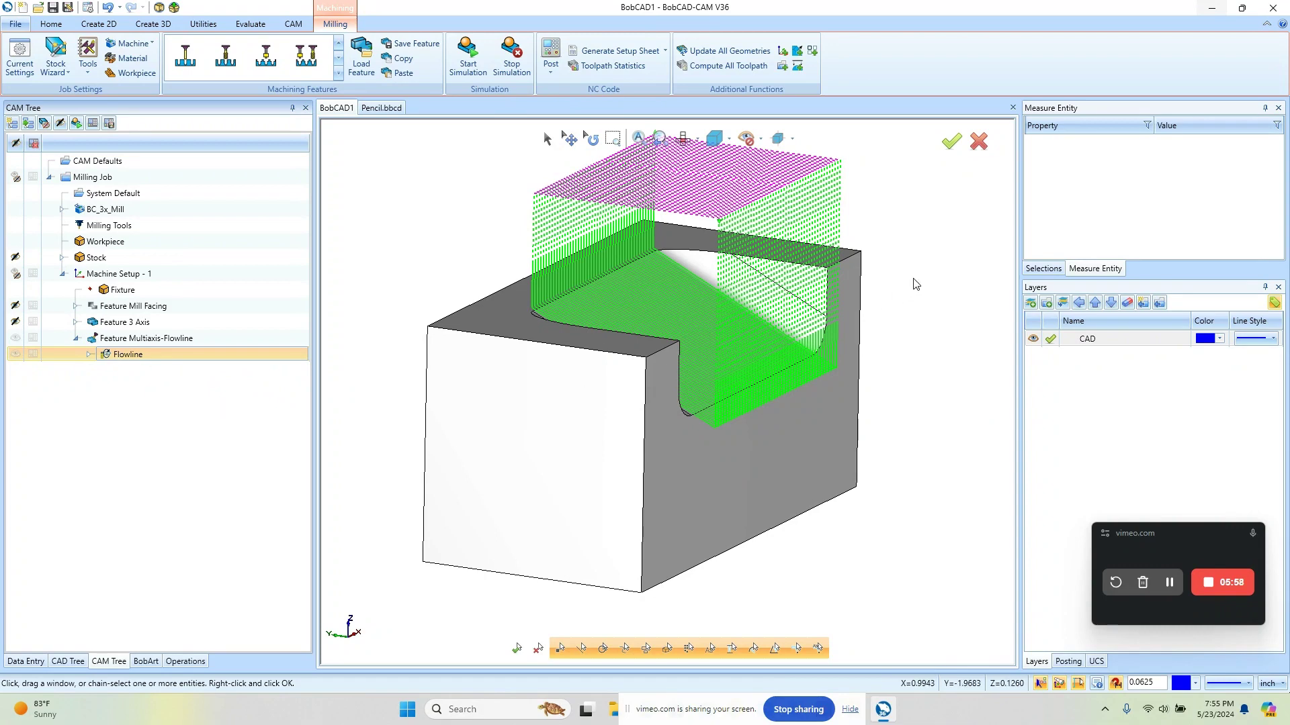
pyautogui.press('F2')
pyautogui.press('F3')
pyautogui.press('F4')
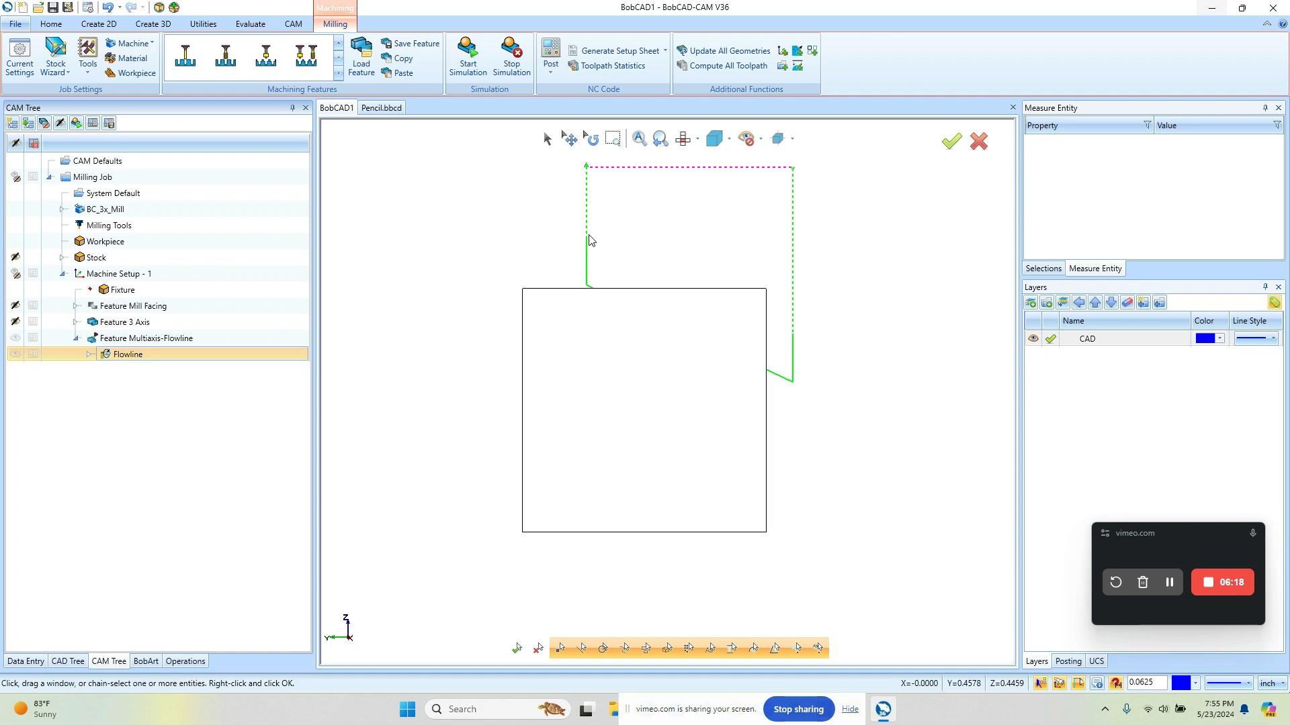
pyautogui.doubleClick(128, 354)
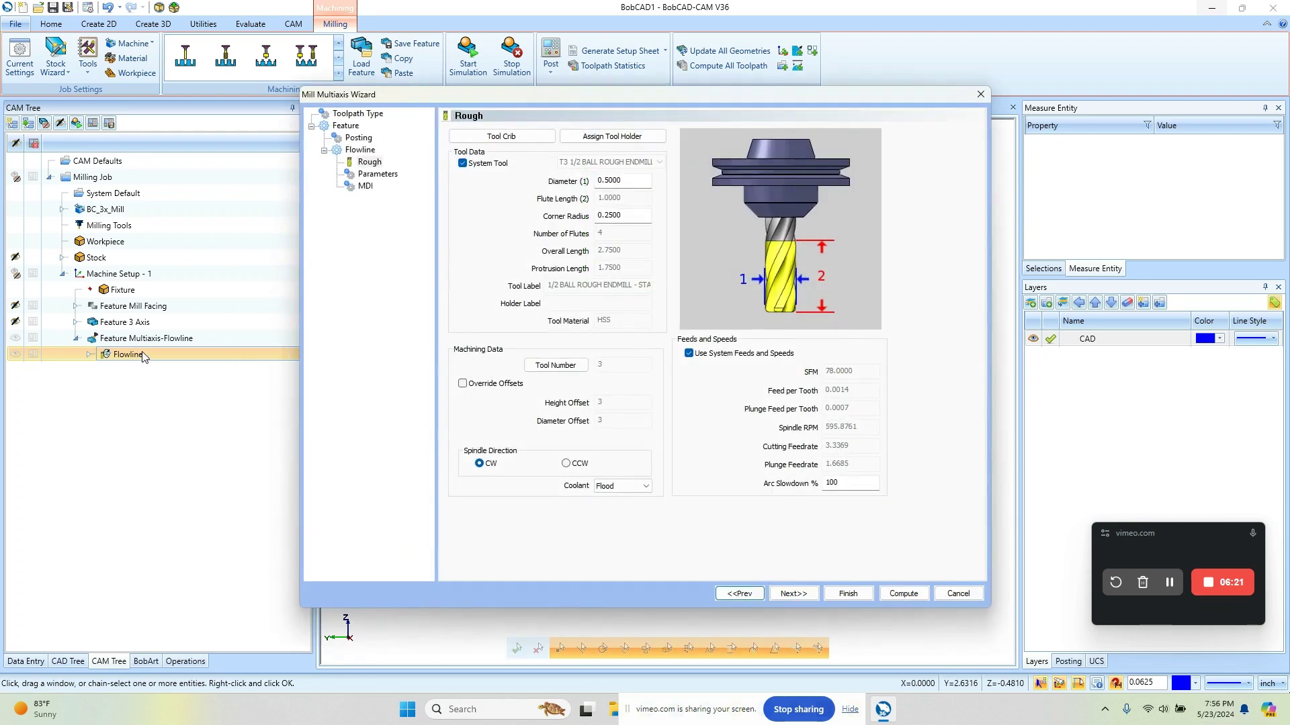
pyautogui.click(391, 177)
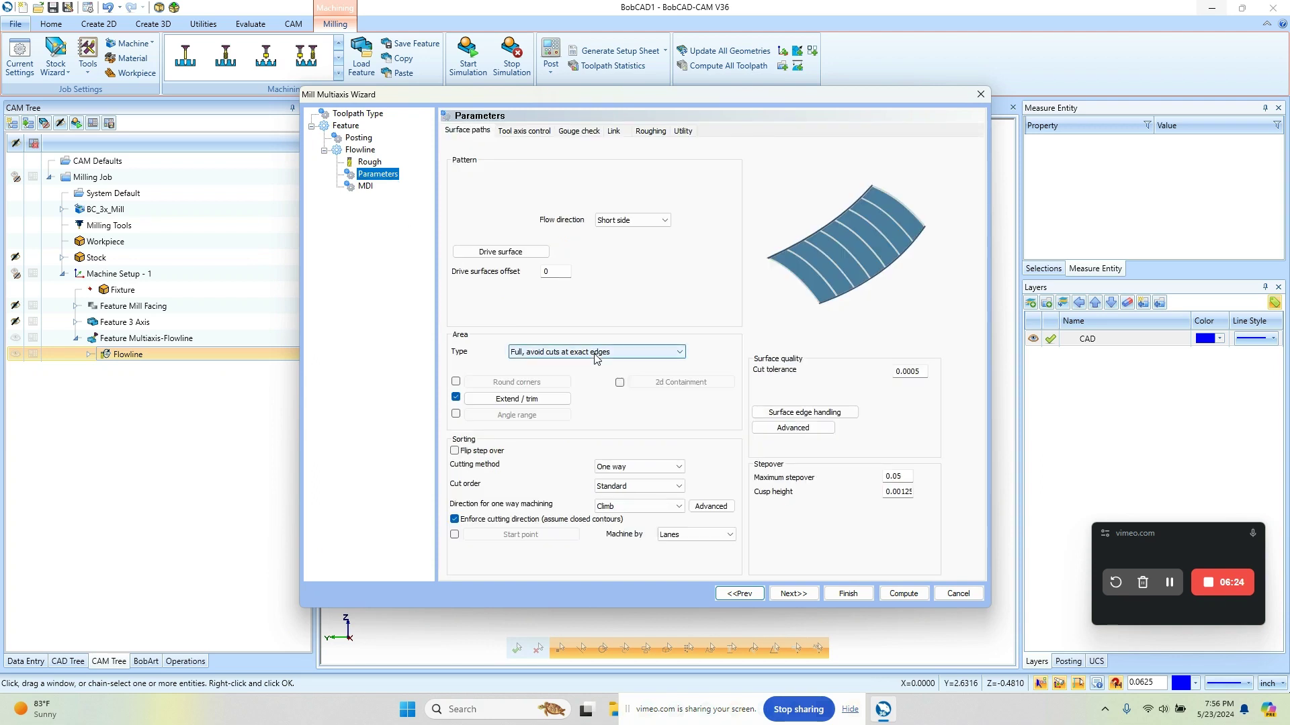
pyautogui.click(619, 132)
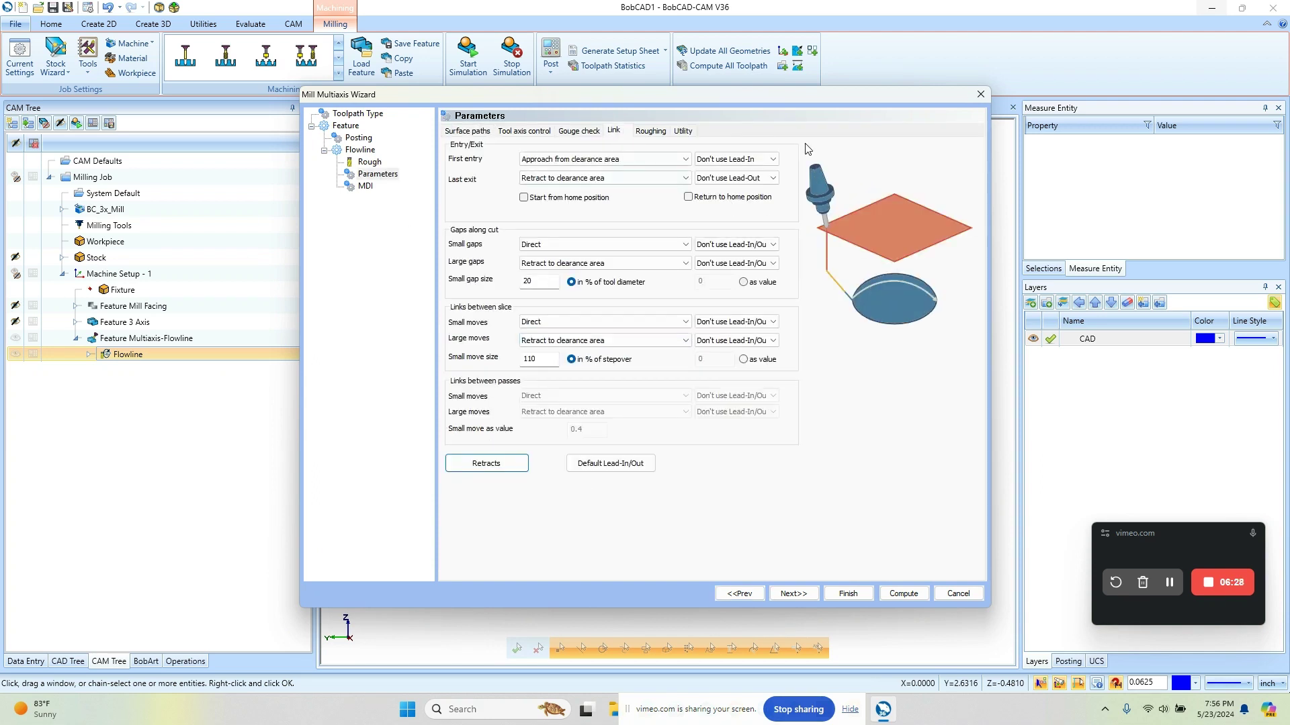
pyautogui.click(772, 159)
pyautogui.click(739, 172)
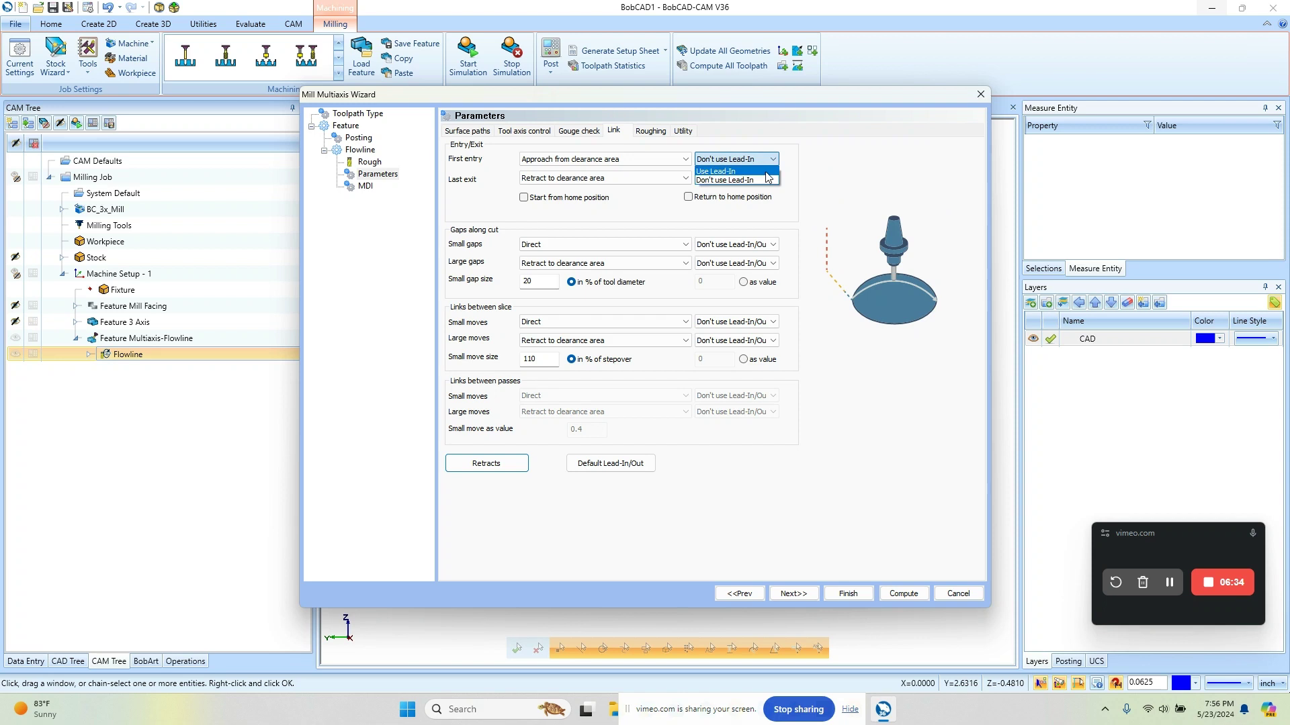
pyautogui.click(769, 177)
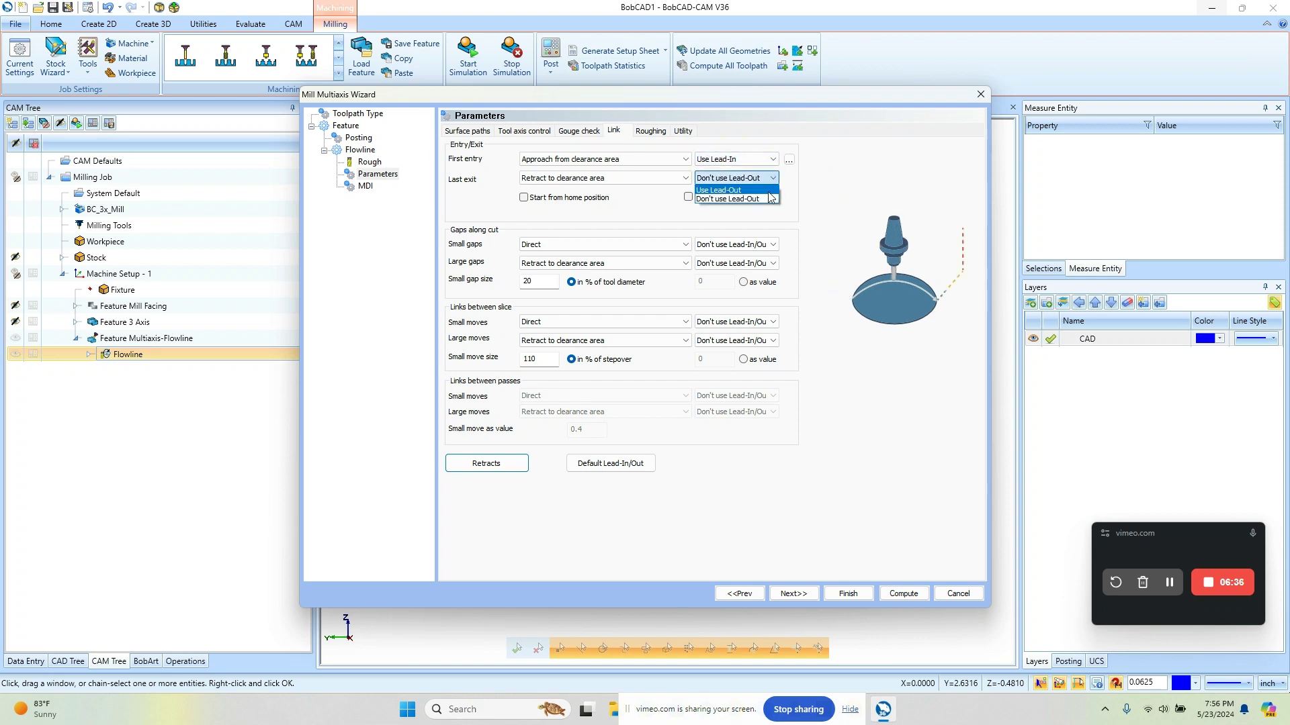
pyautogui.click(769, 191)
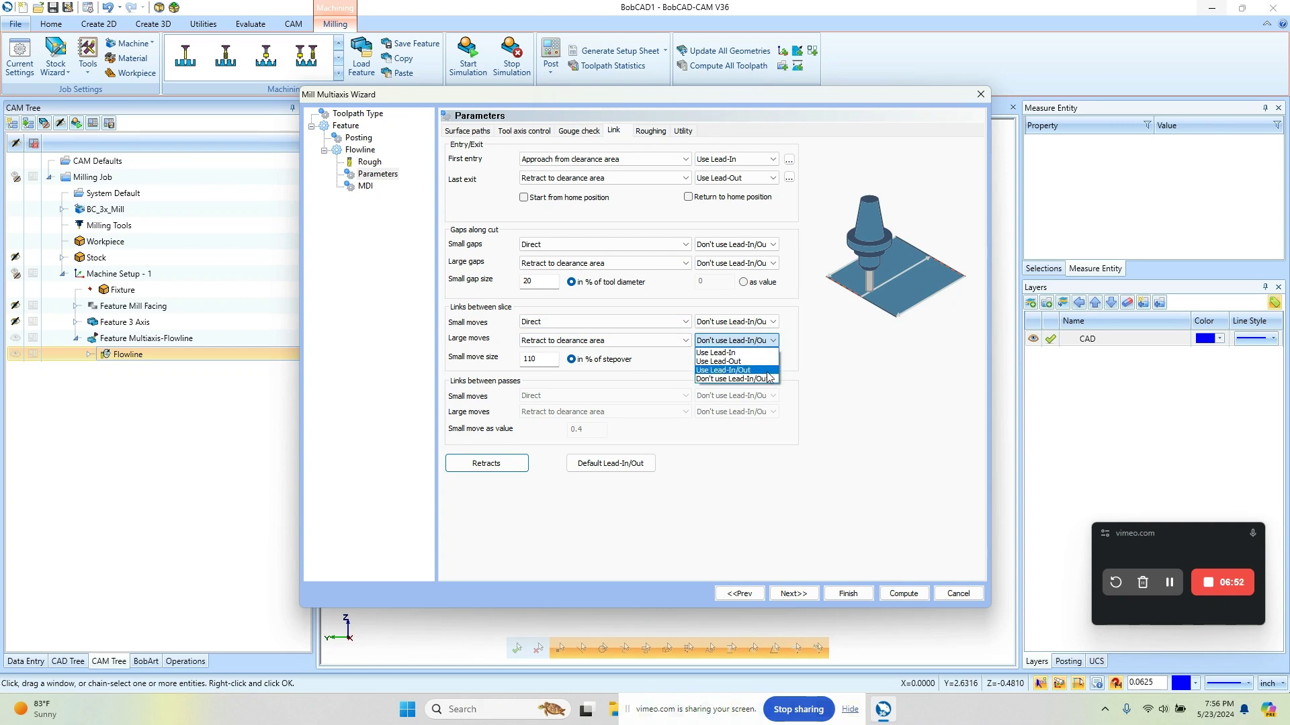
pyautogui.click(768, 371)
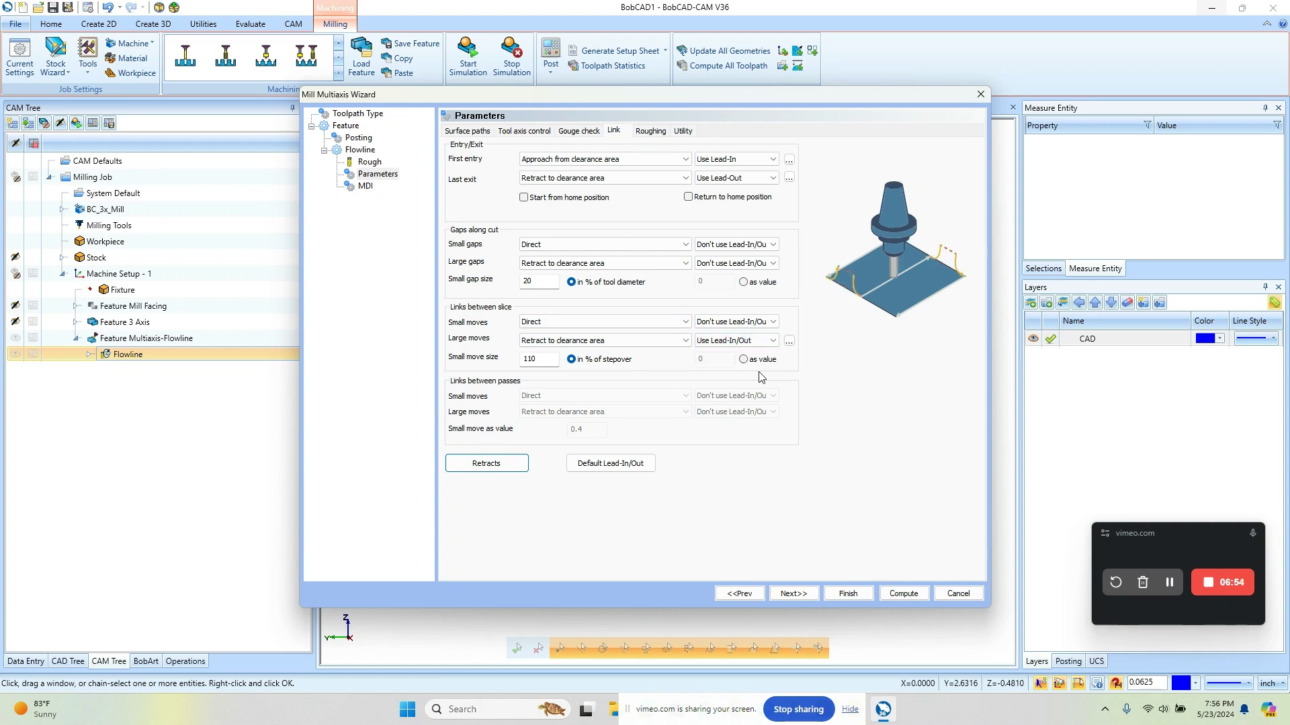
# - Set the default lead-in to Vertical tang. arc with a 50% arc diameter / tool diameter, and copy it to the lead-out
pyautogui.click(613, 466)
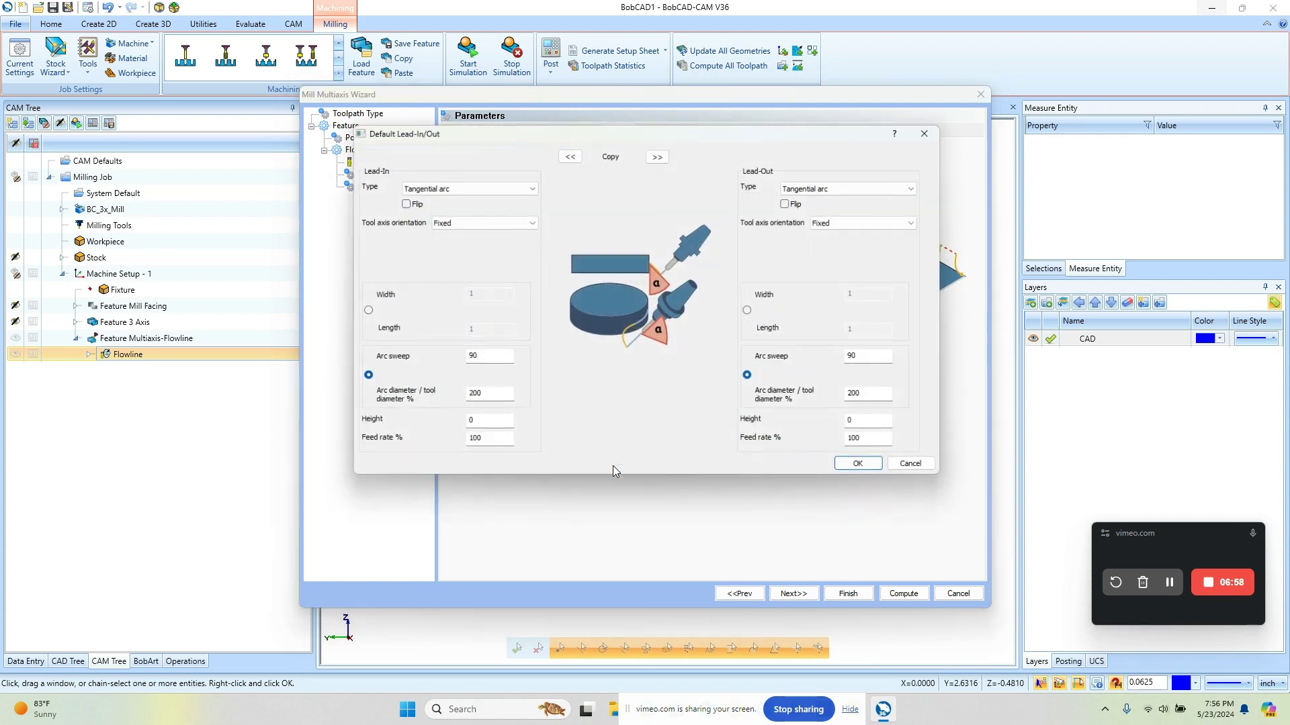
pyautogui.click(504, 191)
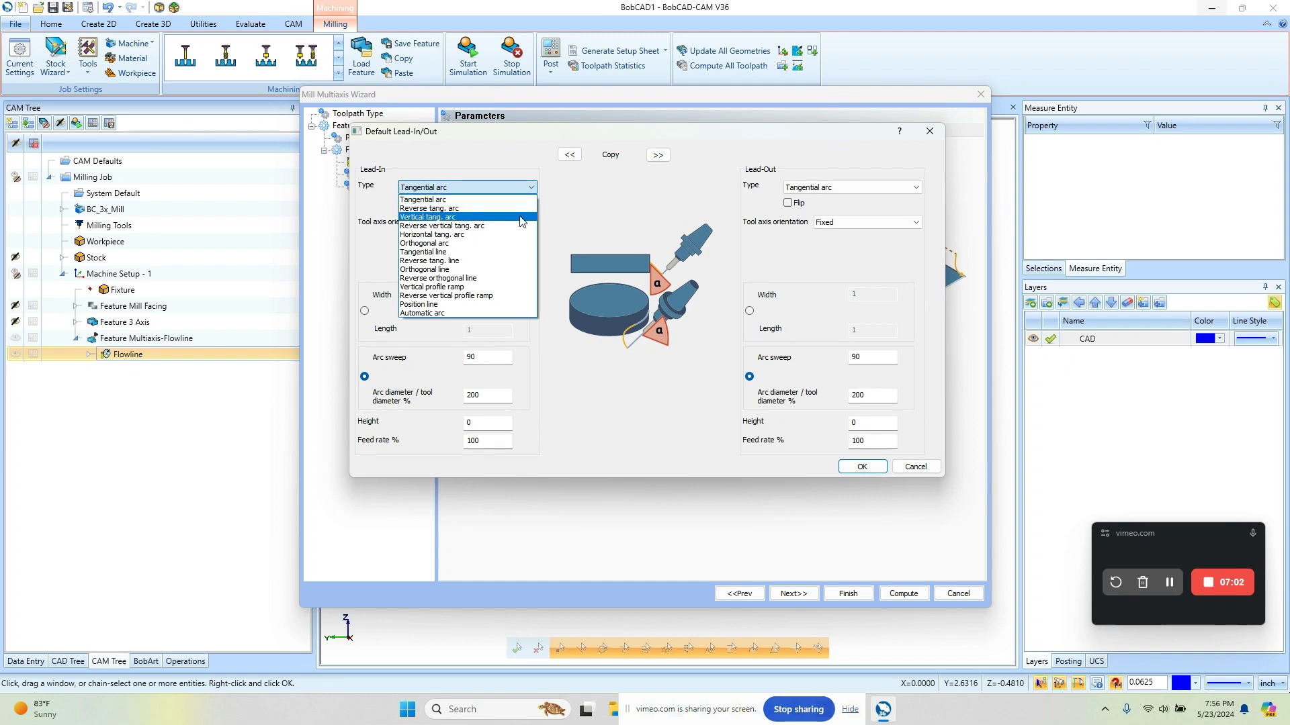
pyautogui.click(521, 217)
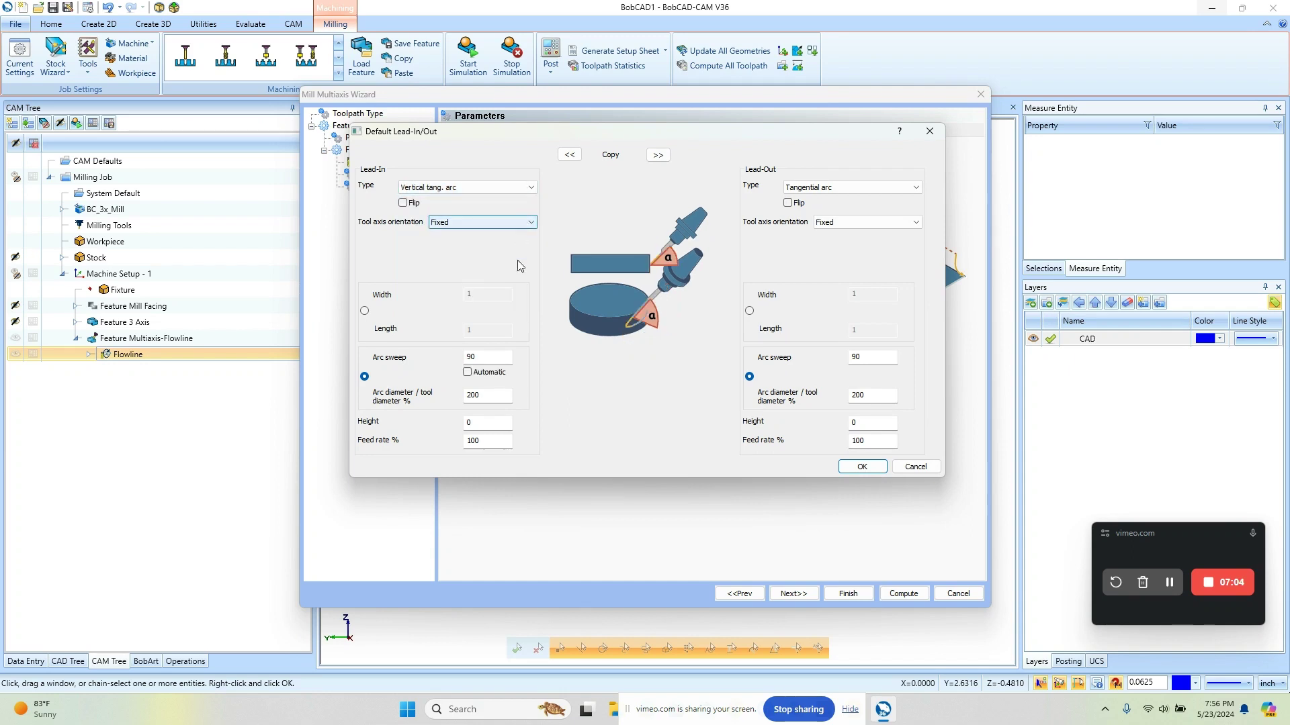
pyautogui.doubleClick(483, 395)
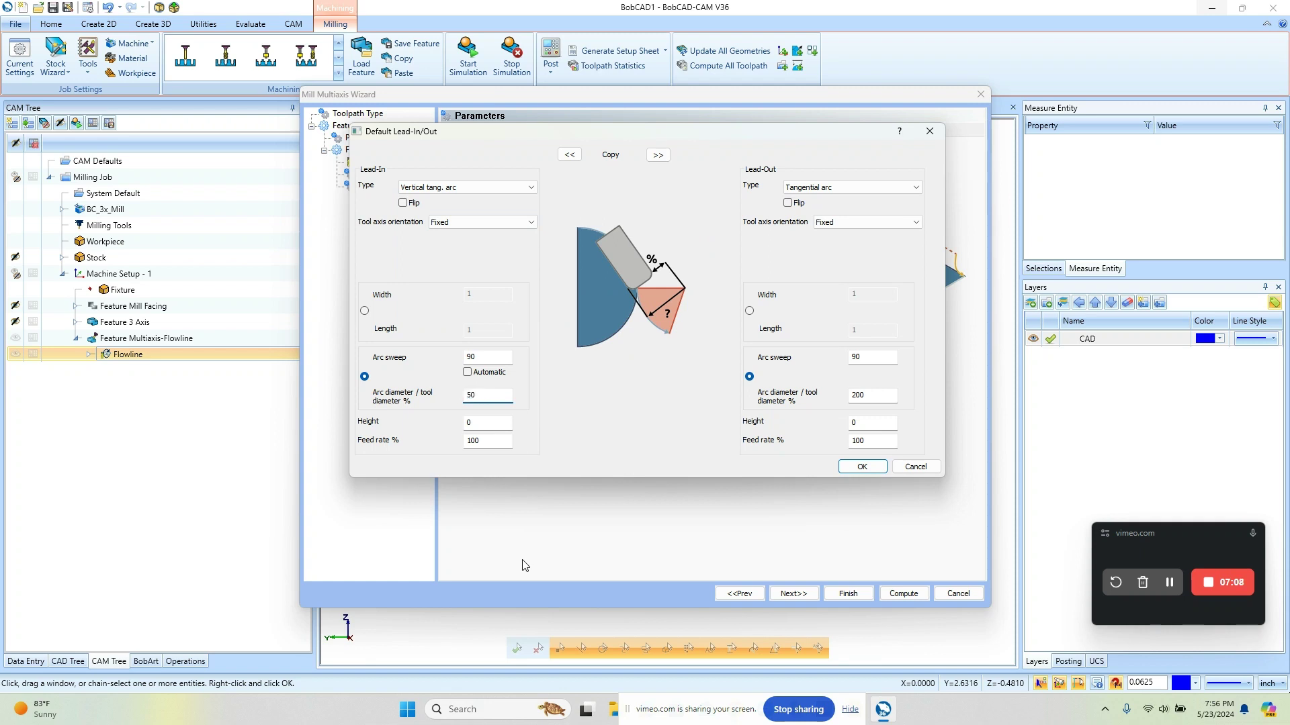
pyautogui.click(658, 155)
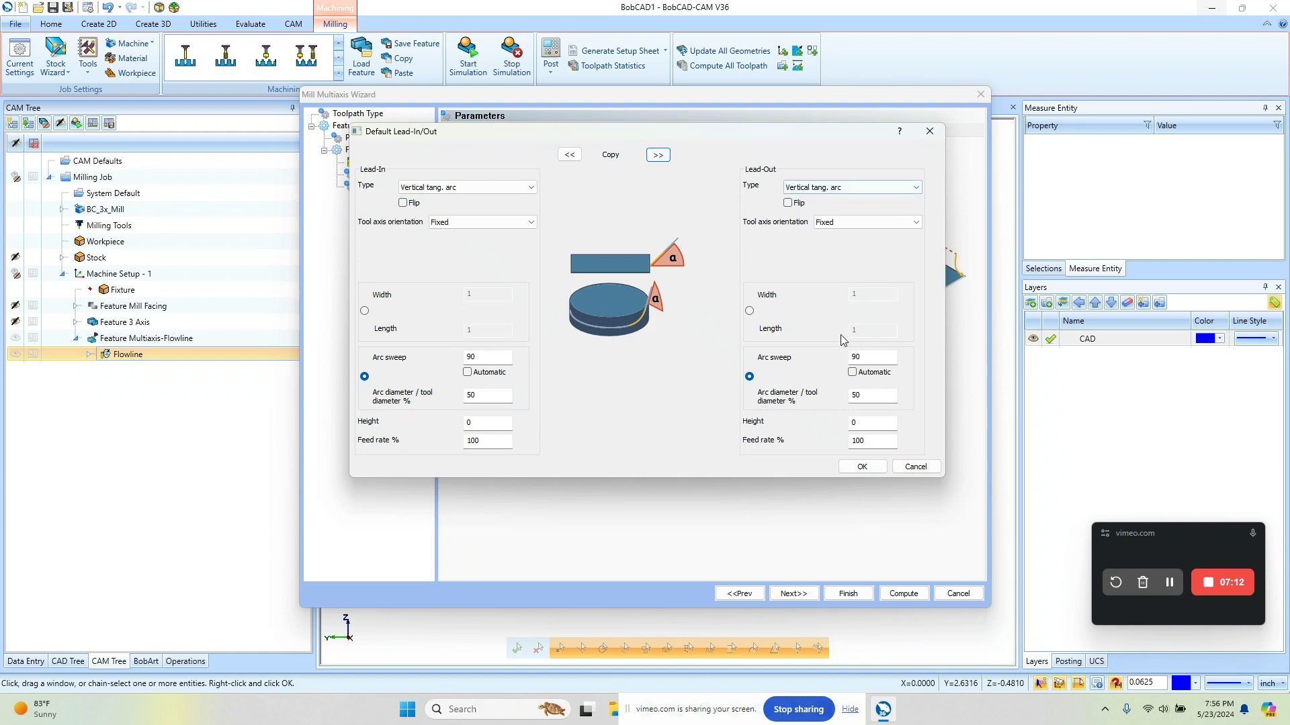
pyautogui.click(863, 467)
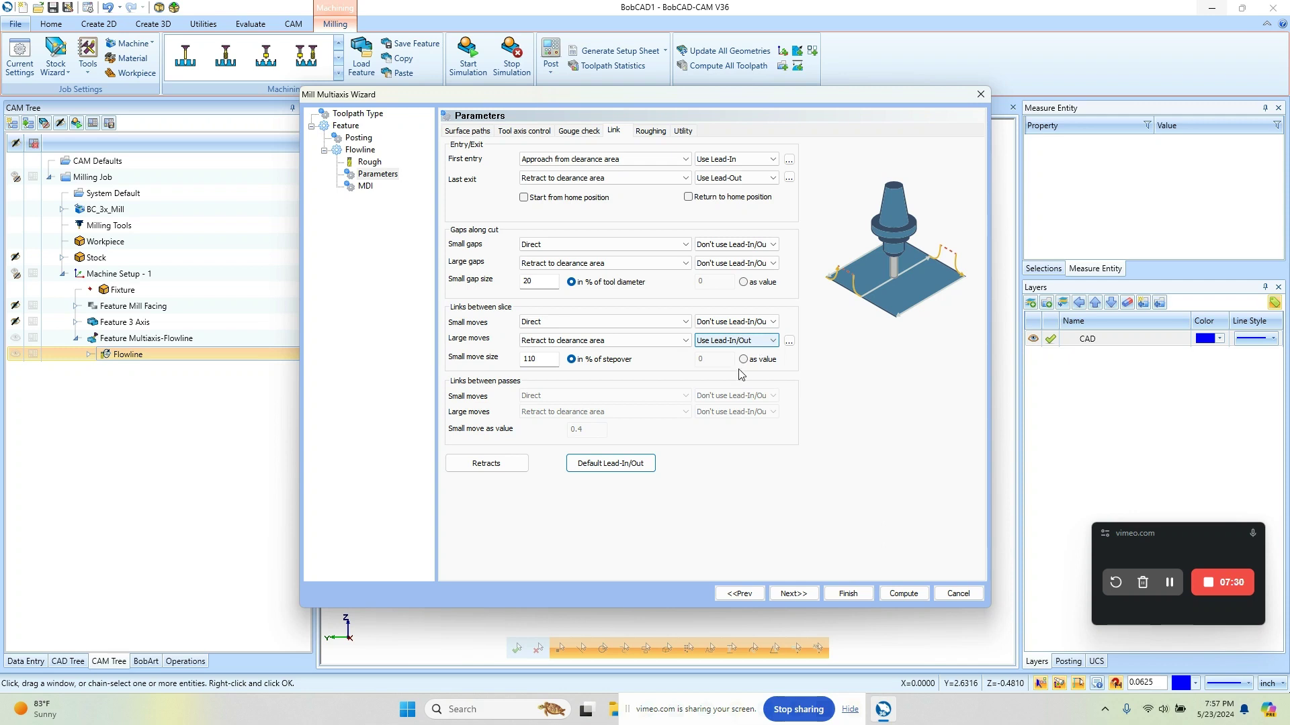
# - Enable arc fit with an arc radius for the retracts' clearance area and rapid distance, and recompute the Flowline toolpath
pyautogui.click(512, 464)
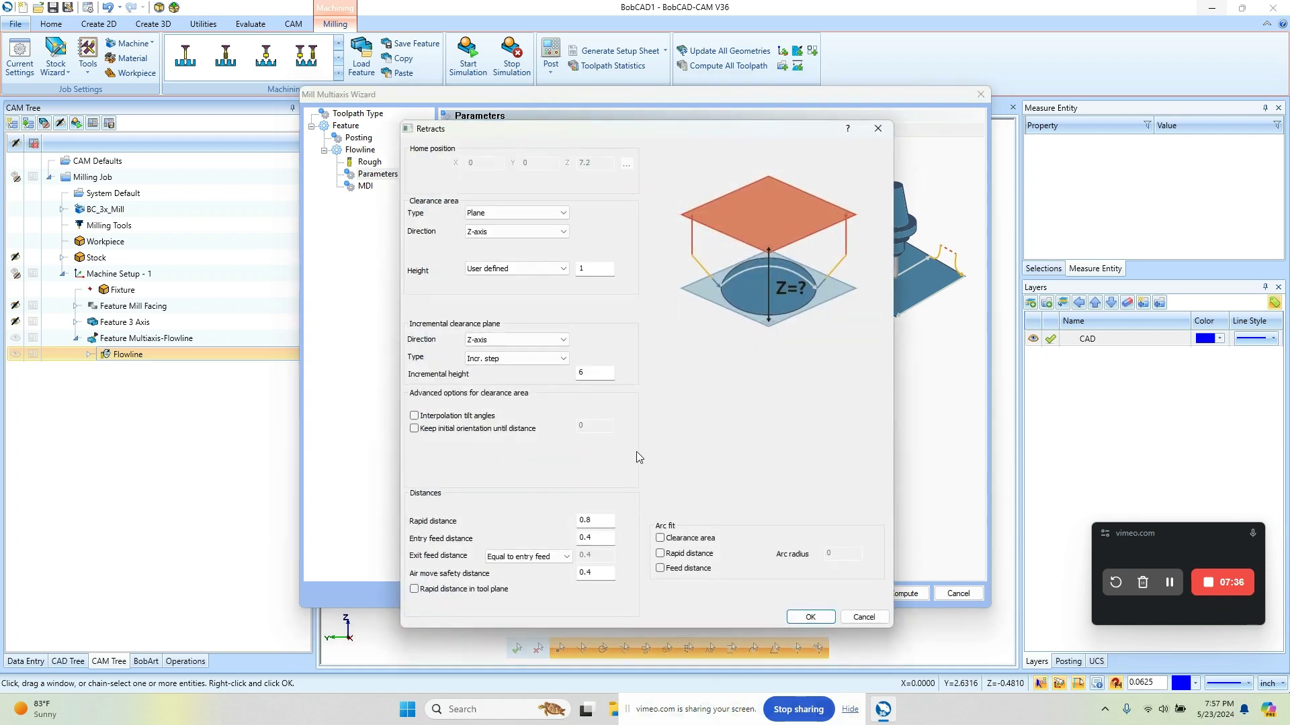
pyautogui.click(660, 538)
pyautogui.click(659, 553)
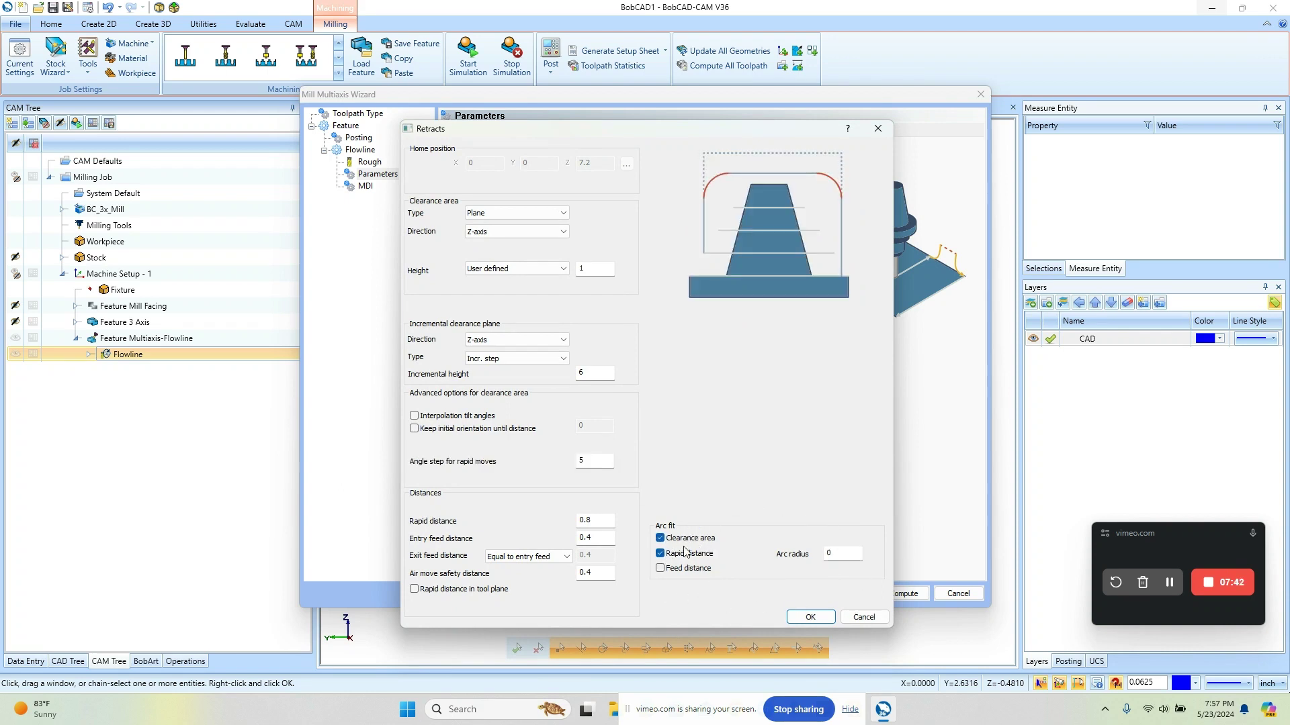
pyautogui.click(856, 555)
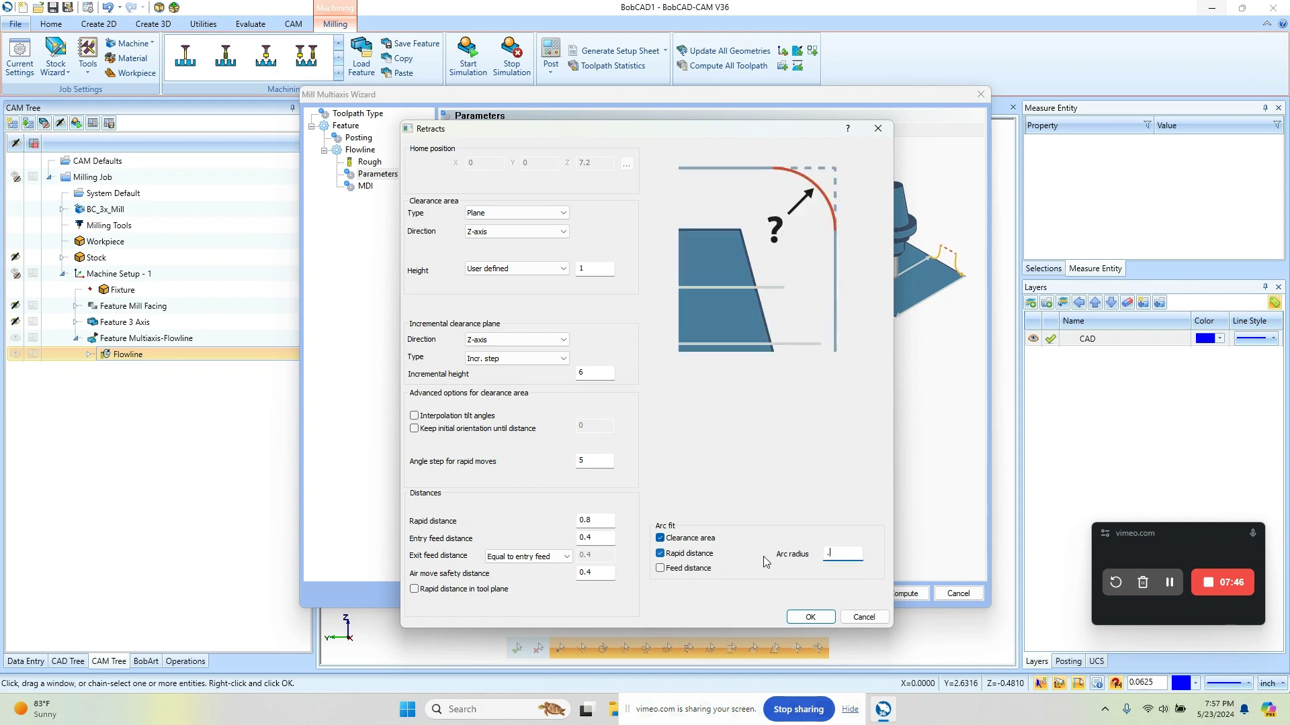
pyautogui.click(812, 616)
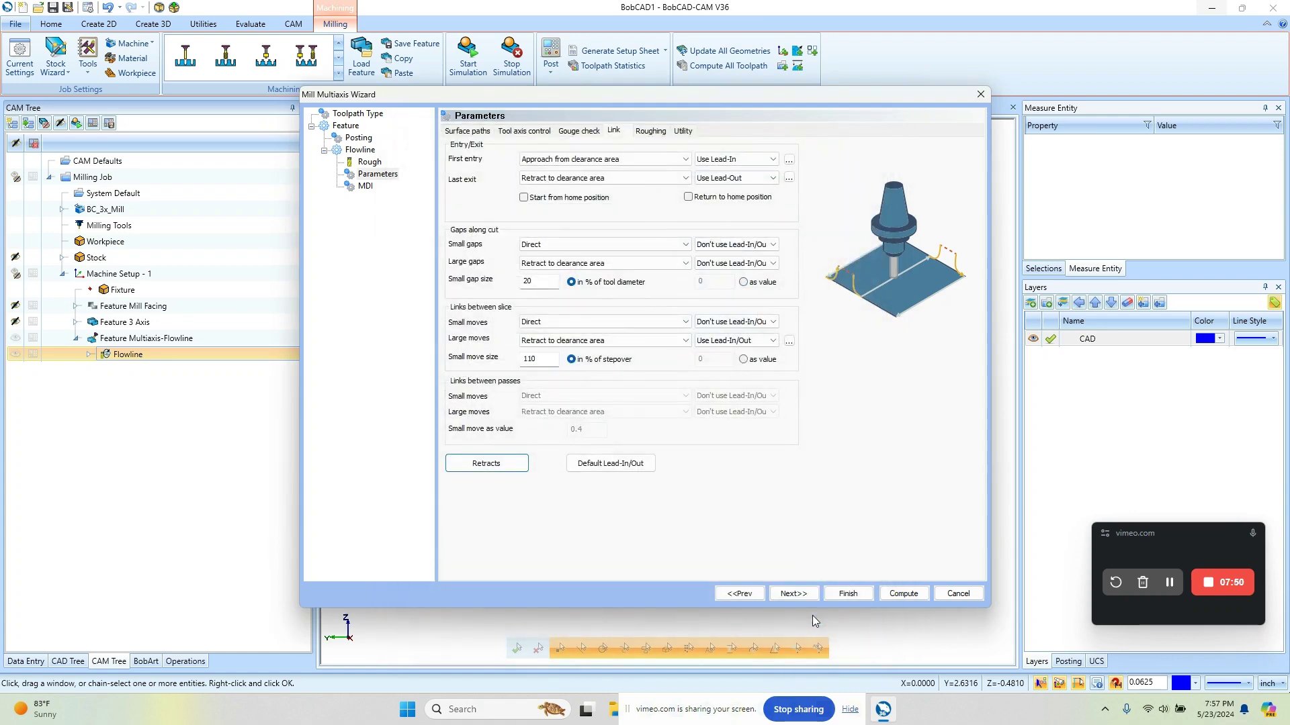
pyautogui.click(900, 594)
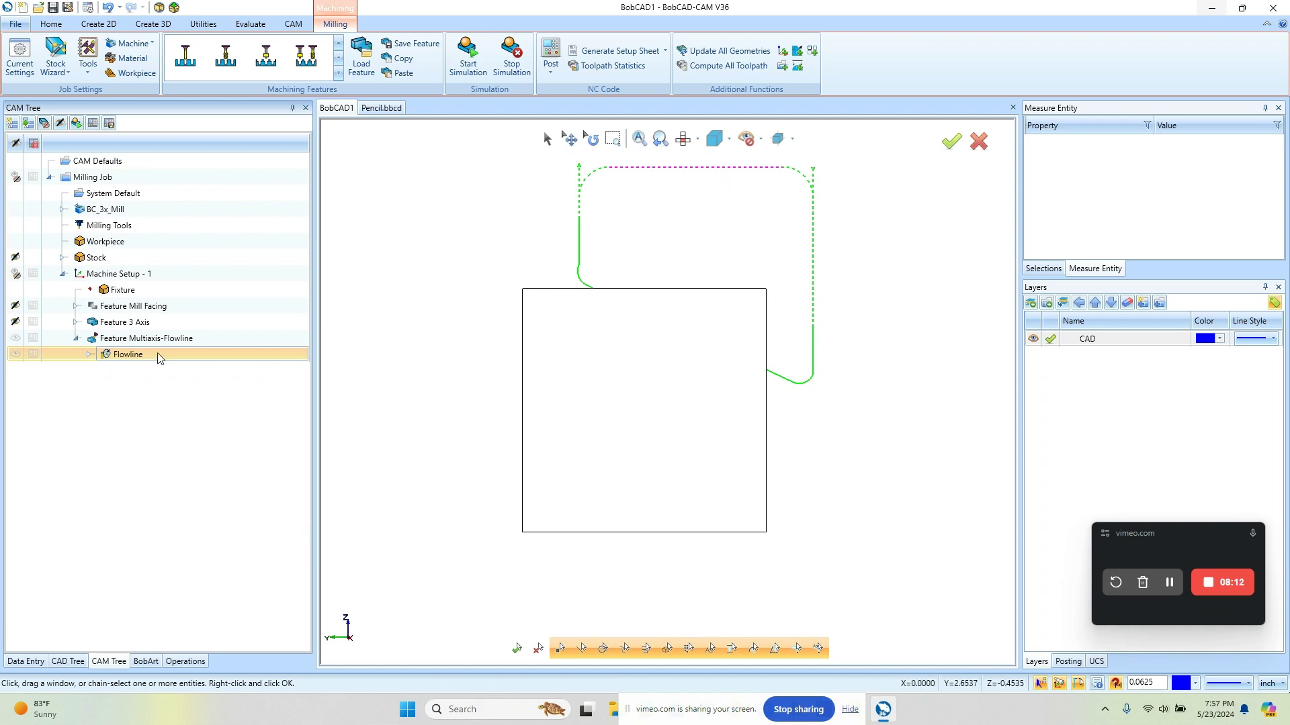
# - Set the Flowline operation's large moves between slices to Retract to rapid distance and recompute the toolpath
pyautogui.doubleClick(130, 356)
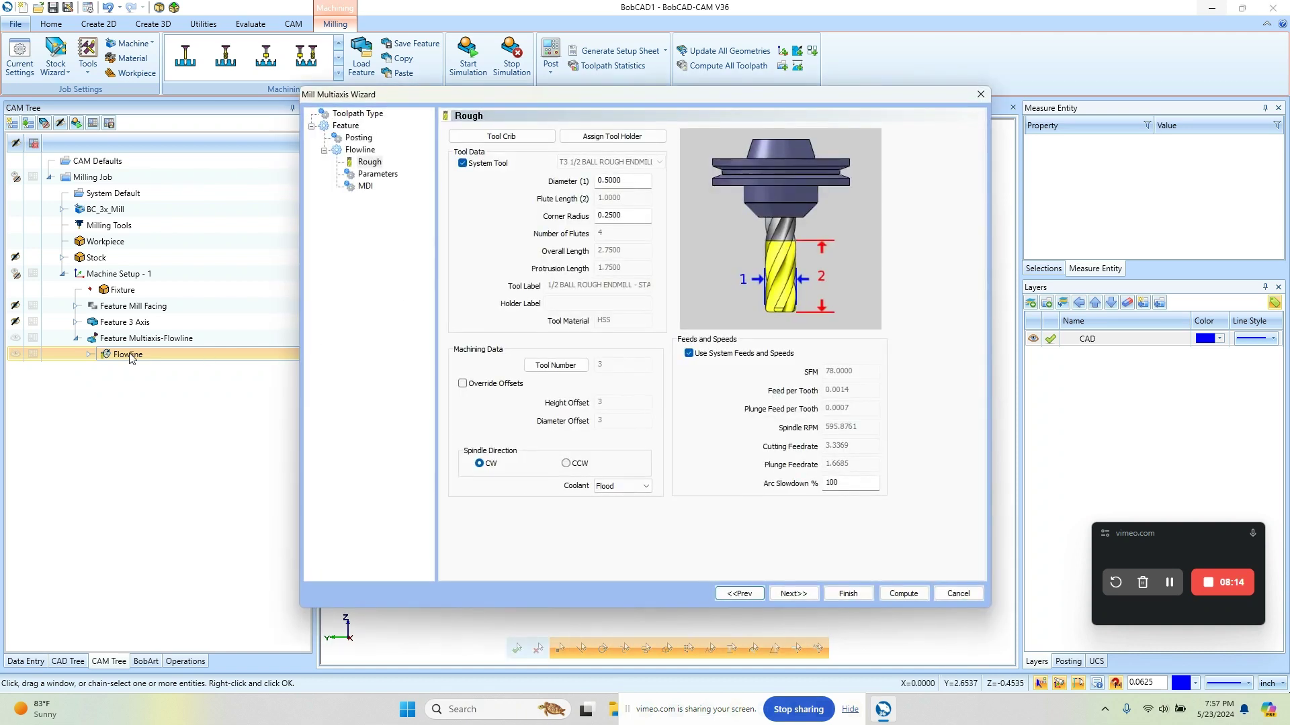
pyautogui.click(378, 174)
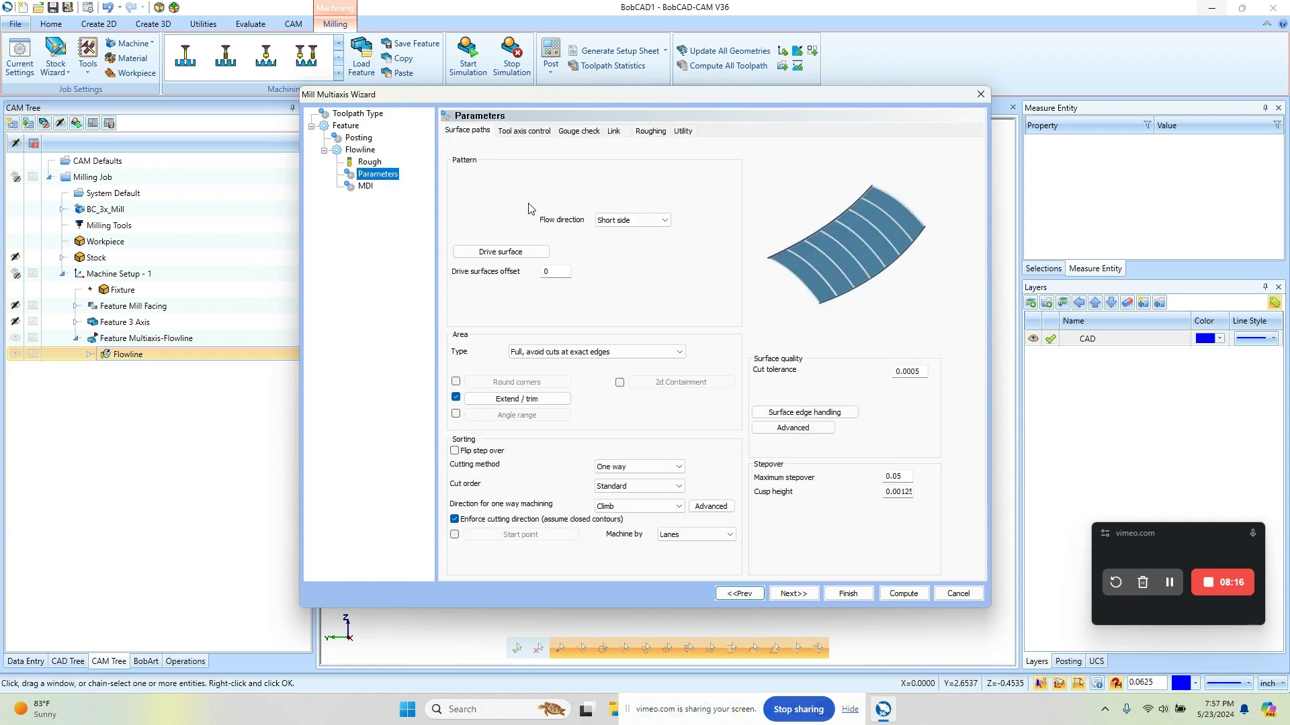
pyautogui.click(614, 131)
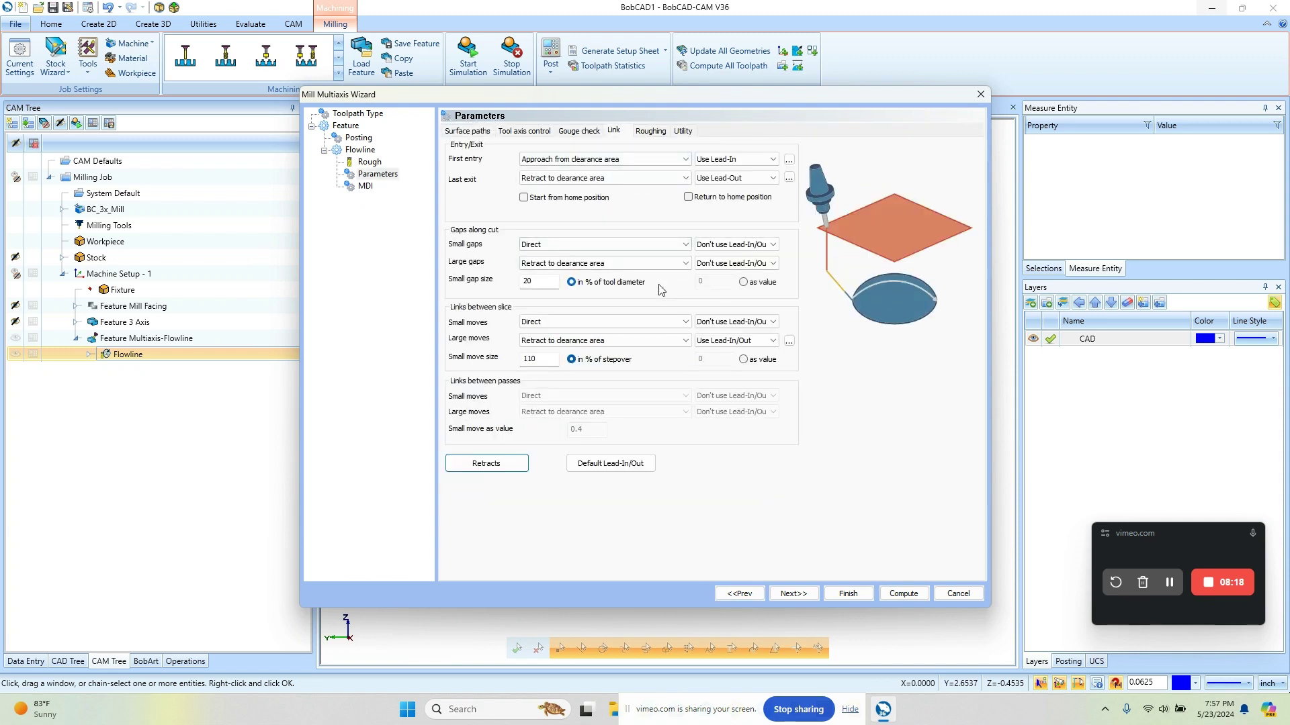
pyautogui.click(617, 340)
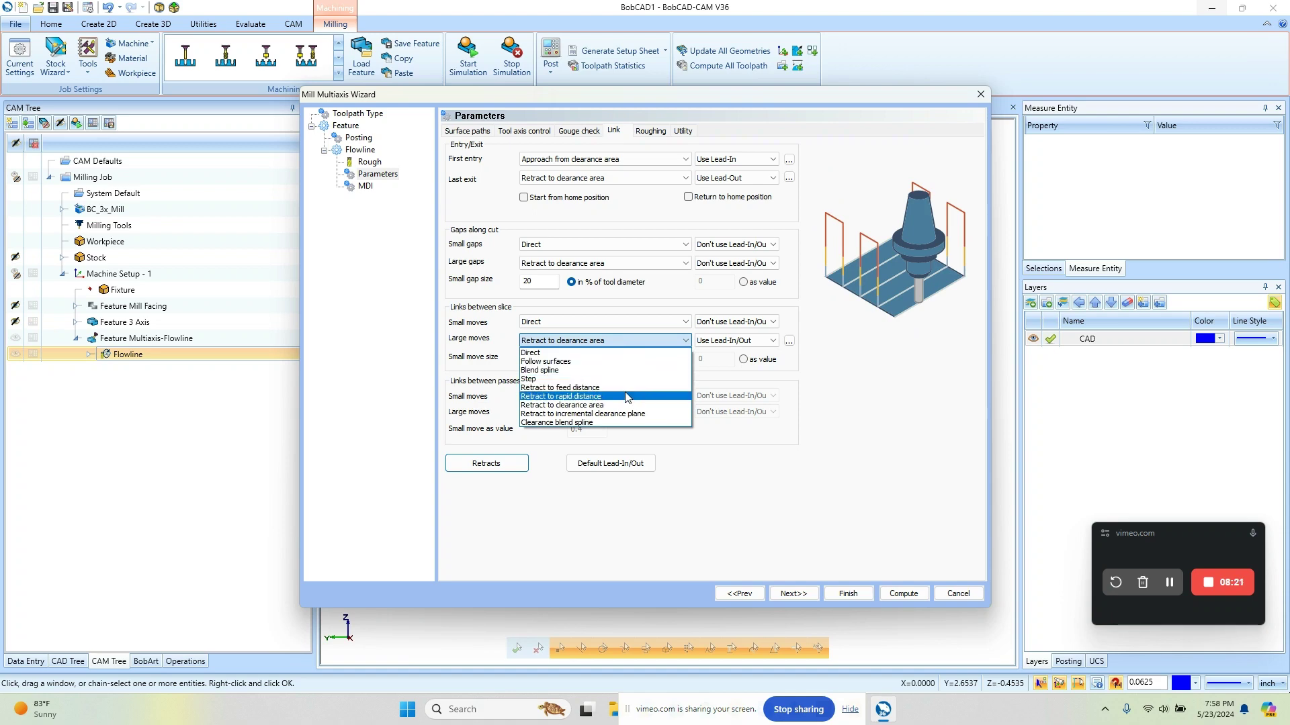
pyautogui.click(626, 397)
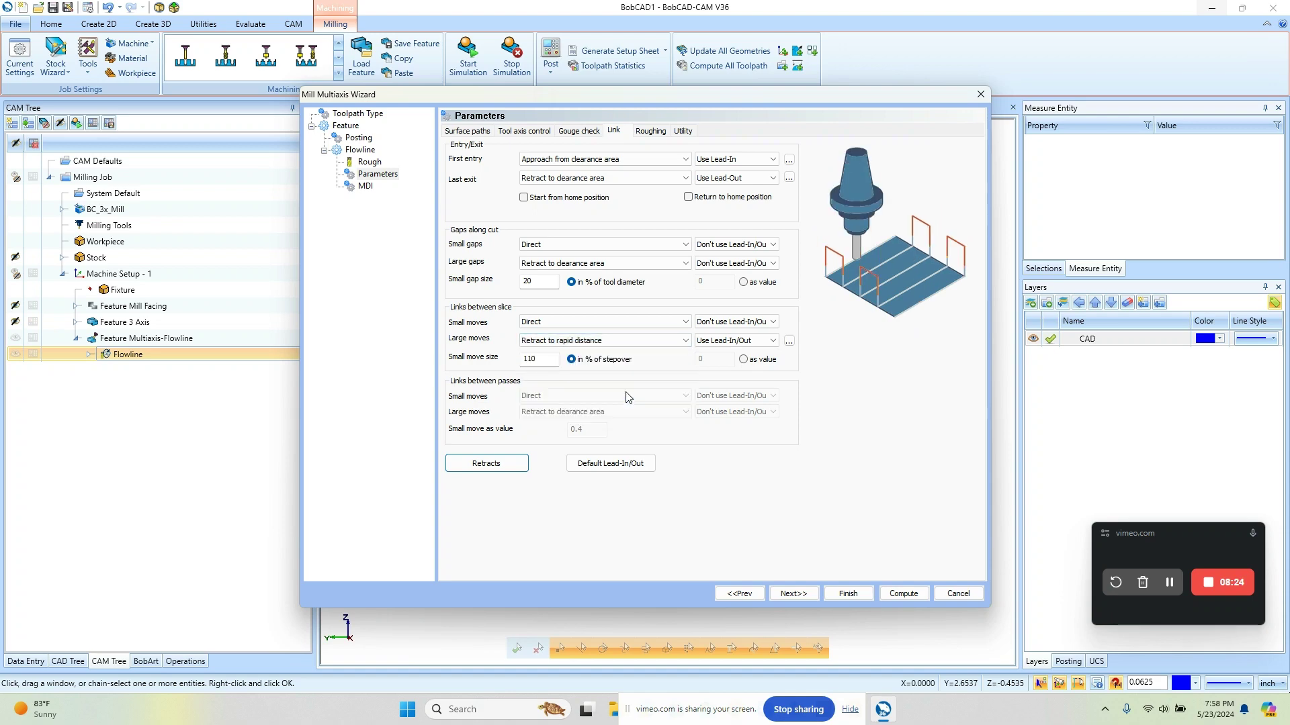
pyautogui.click(910, 595)
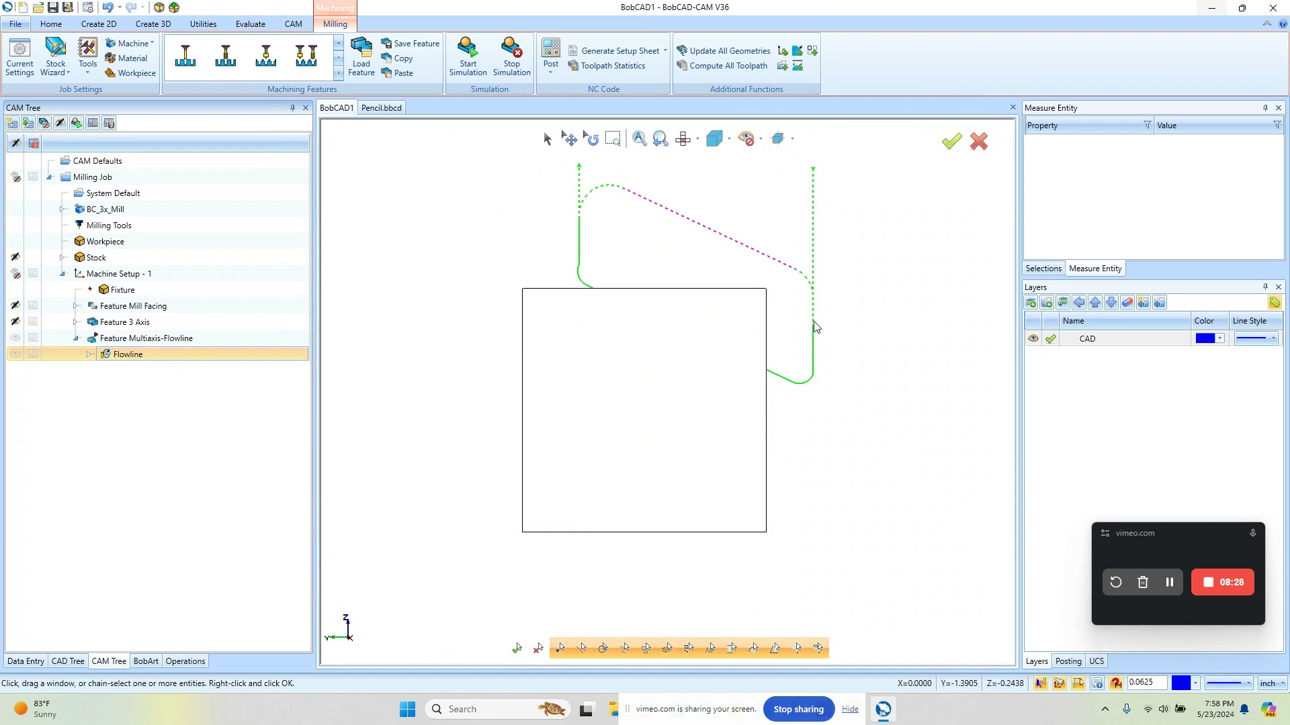
# - Backplot the Flowline operation and step the tool through the first pass, its lead-out arc and the retract
pyautogui.moveTo(772, 366); pyautogui.dragTo(720, 412, button='middle')
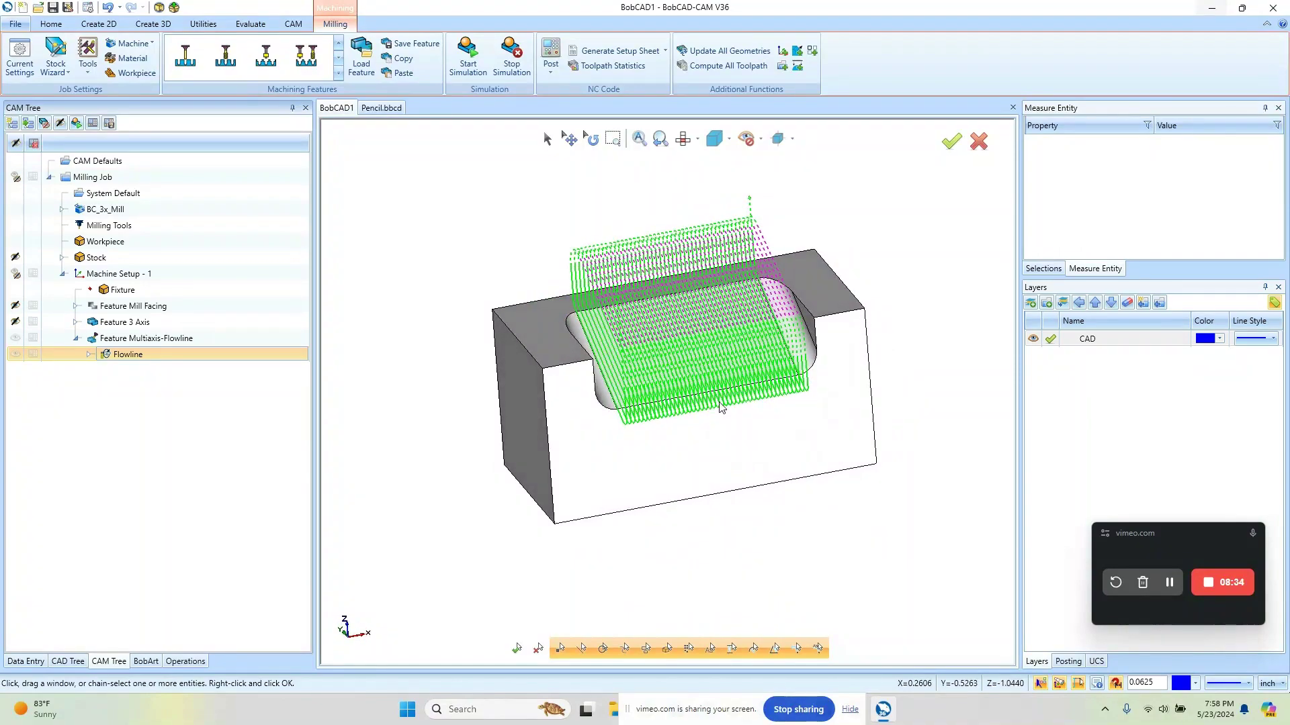
pyautogui.rightClick(122, 359)
pyautogui.click(161, 440)
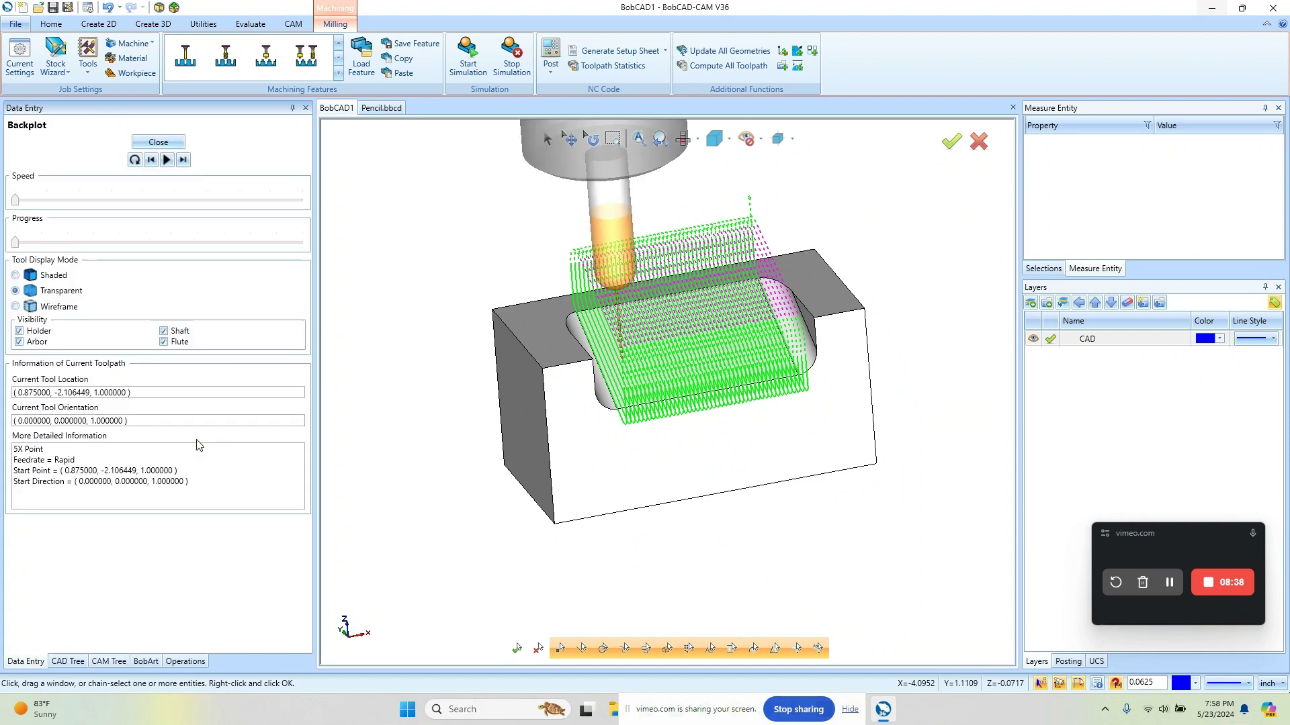
pyautogui.click(183, 160)
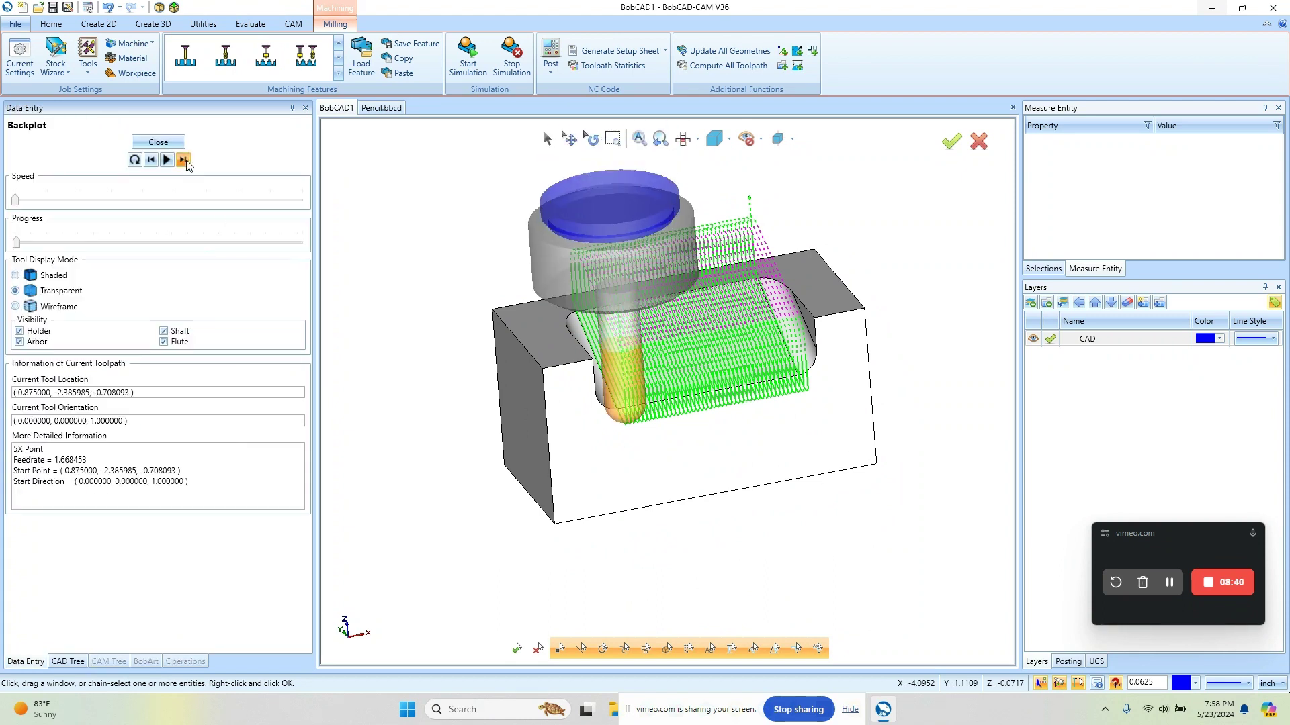
pyautogui.click(184, 160)
pyautogui.click(184, 160)
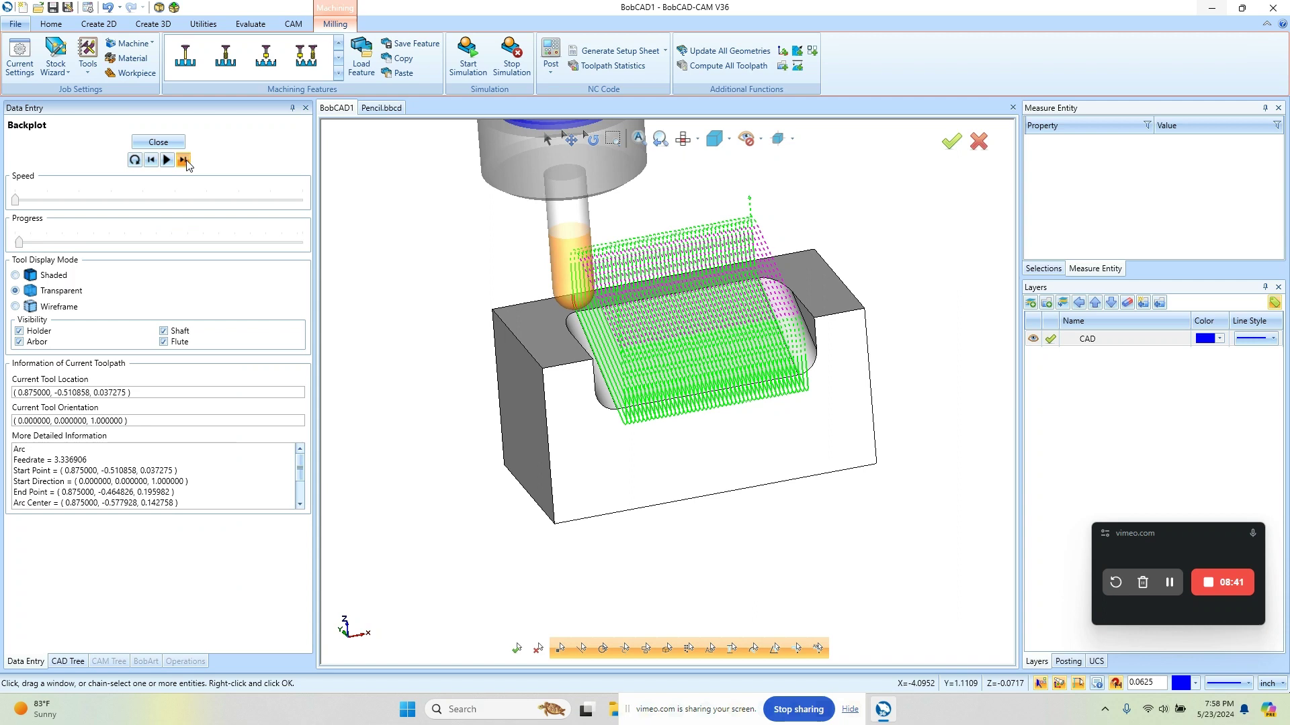
pyautogui.click(184, 159)
pyautogui.click(184, 160)
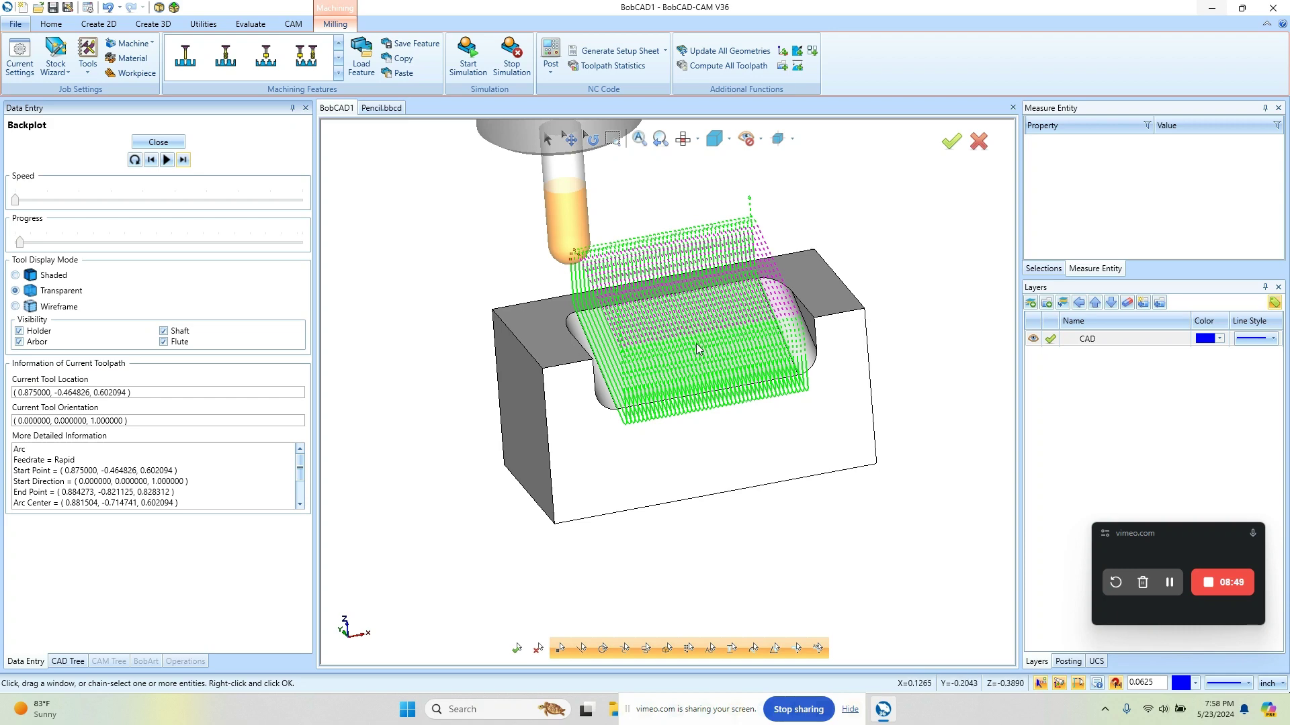
# - Set the Flowline operation's cut order to From center away and recompute the toolpath
pyautogui.moveTo(757, 457); pyautogui.dragTo(761, 446, button='middle')
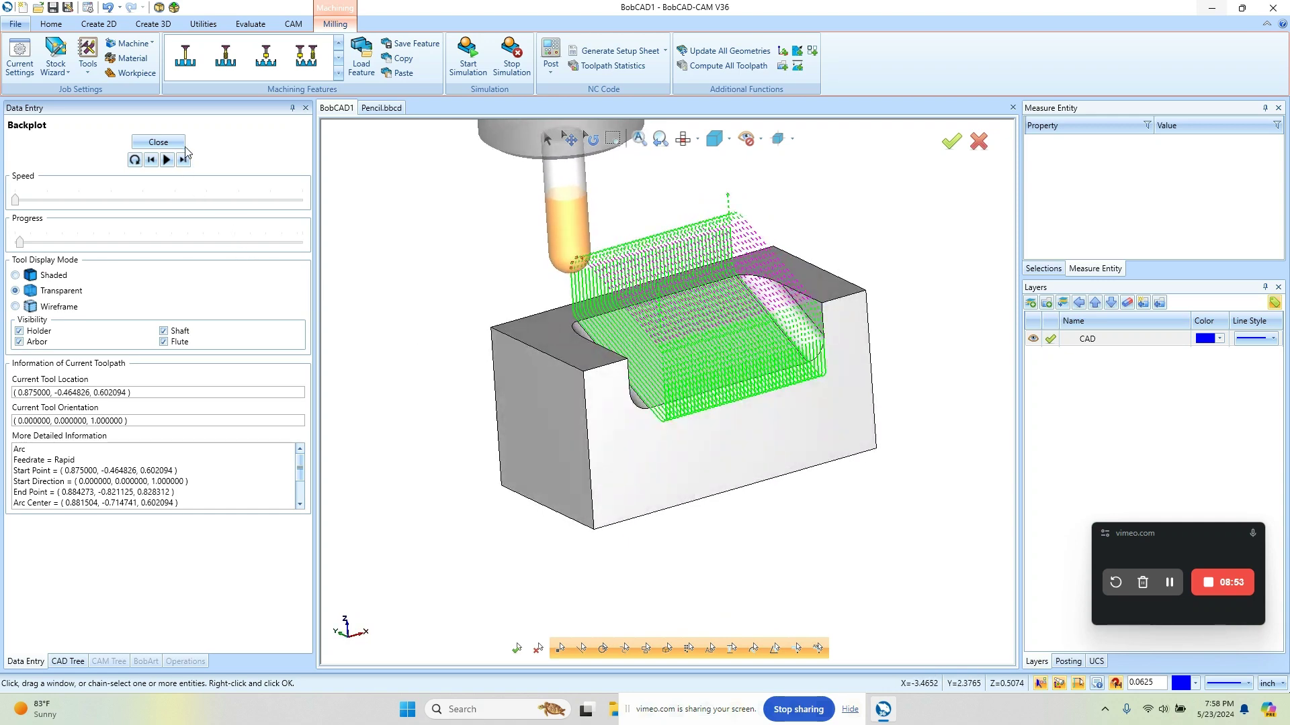
pyautogui.click(180, 143)
pyautogui.doubleClick(125, 356)
pyautogui.click(392, 176)
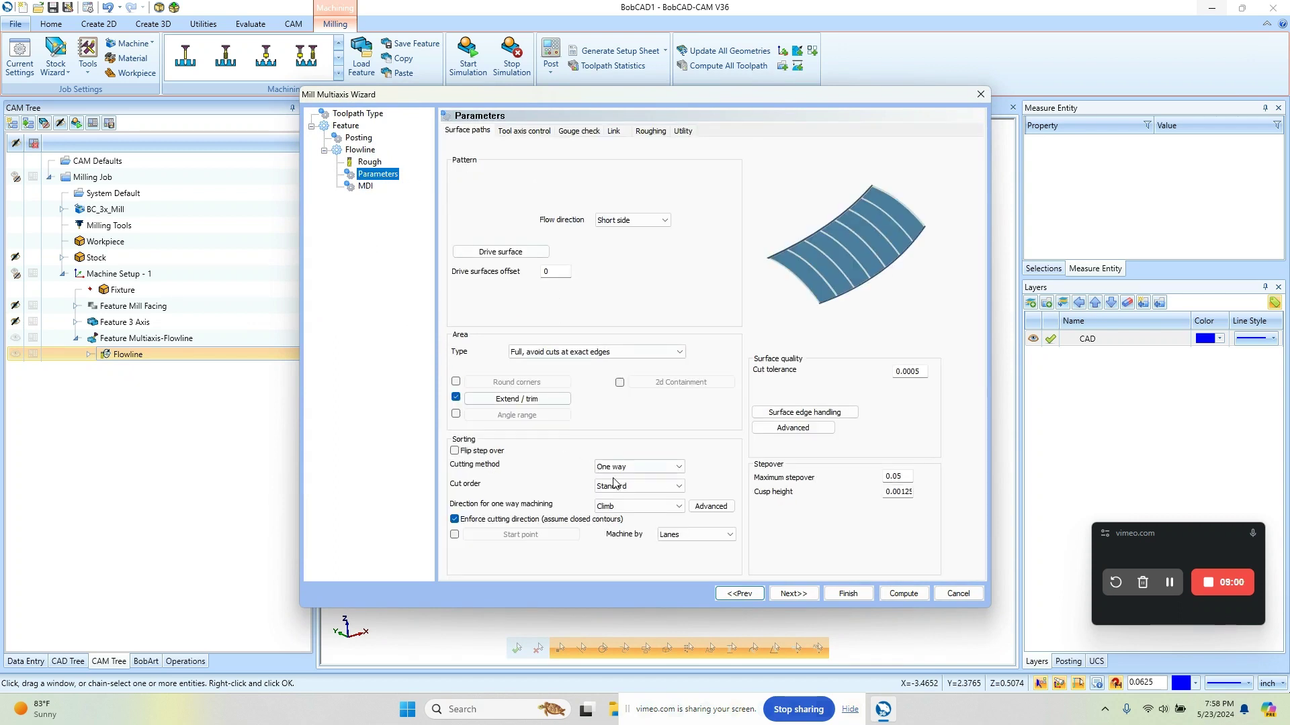
pyautogui.click(654, 487)
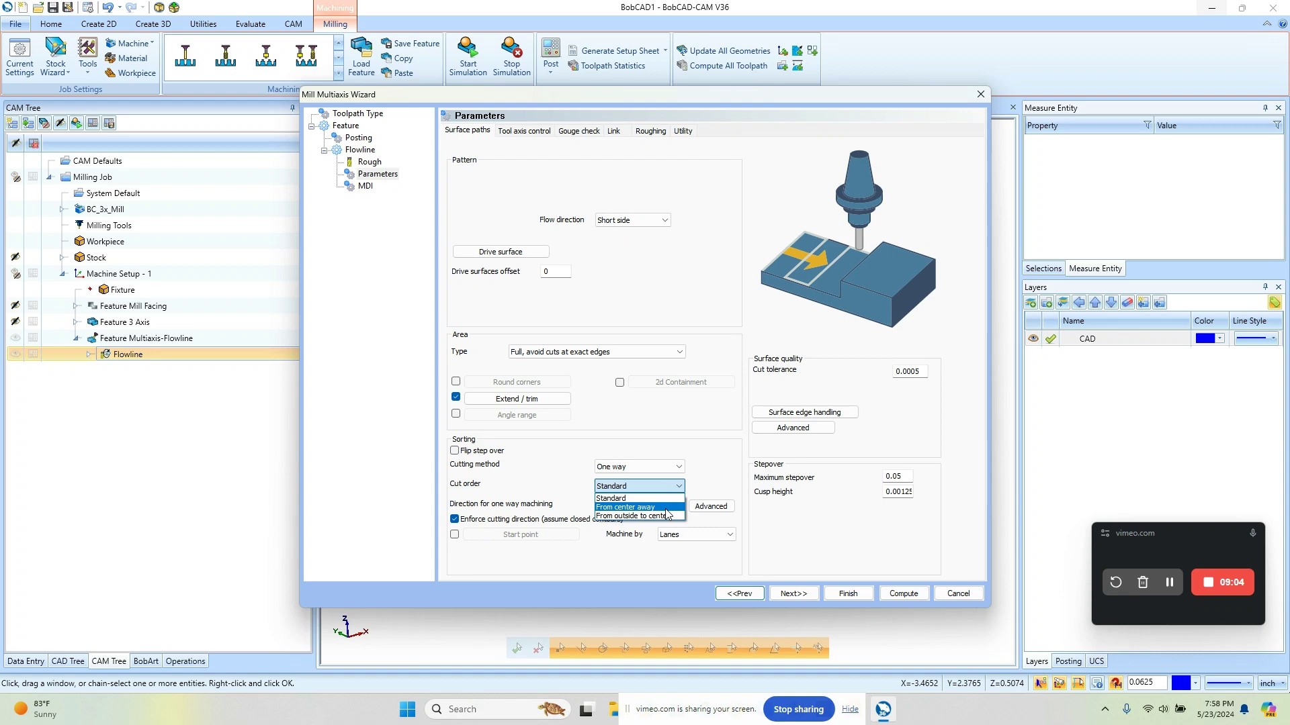
pyautogui.click(666, 509)
pyautogui.click(903, 594)
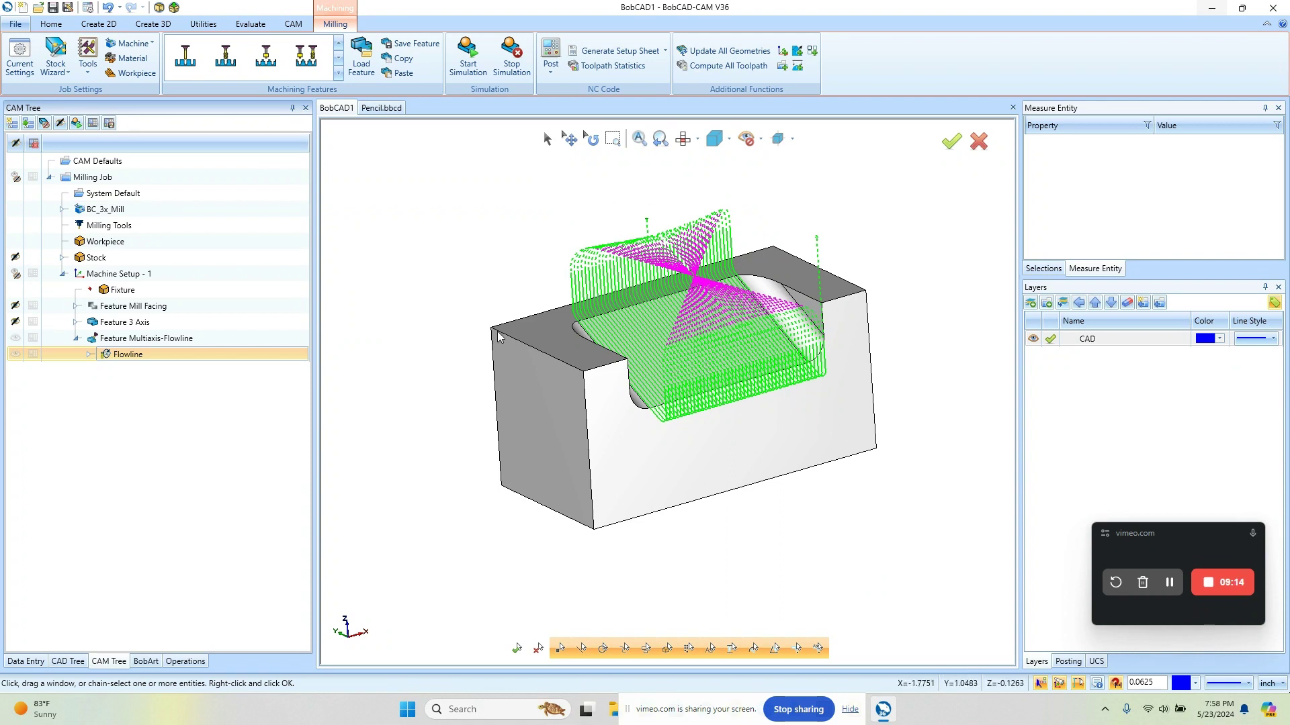
# - Return the Flowline operation's cut order to Standard and recompute the toolpath
pyautogui.doubleClick(136, 362)
pyautogui.click(378, 174)
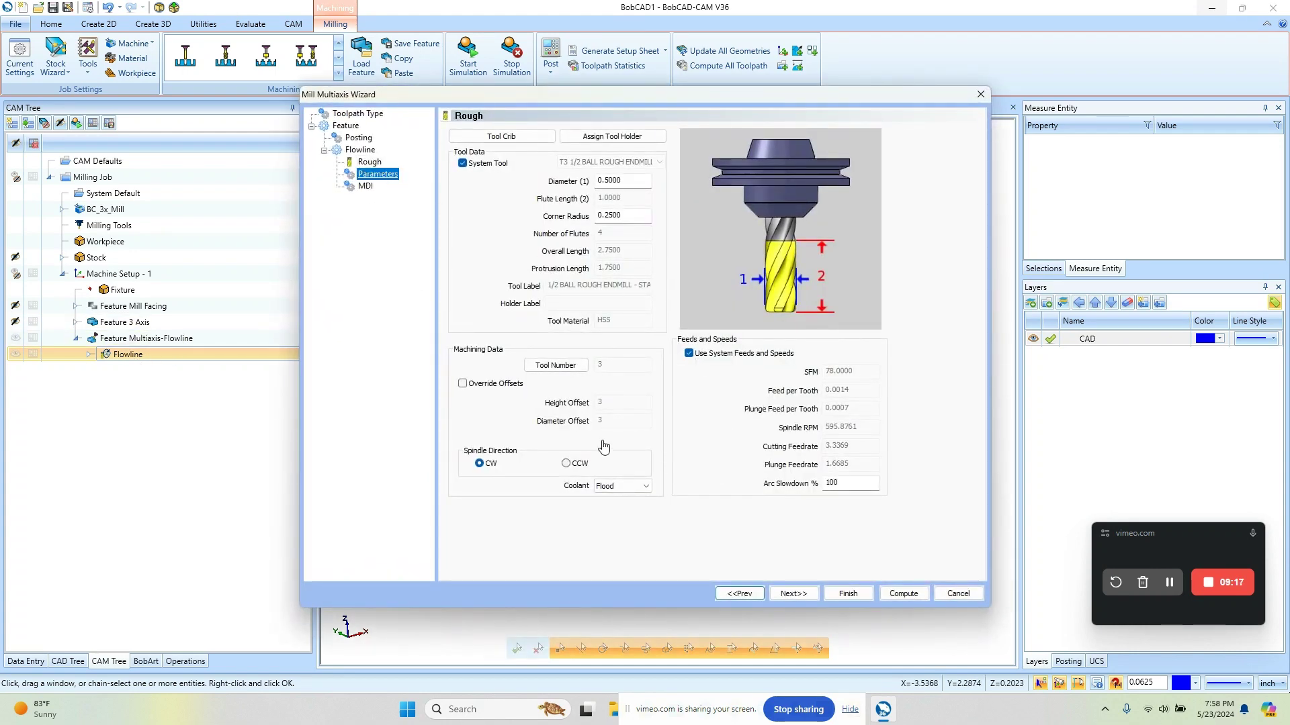
pyautogui.click(645, 486)
pyautogui.click(670, 501)
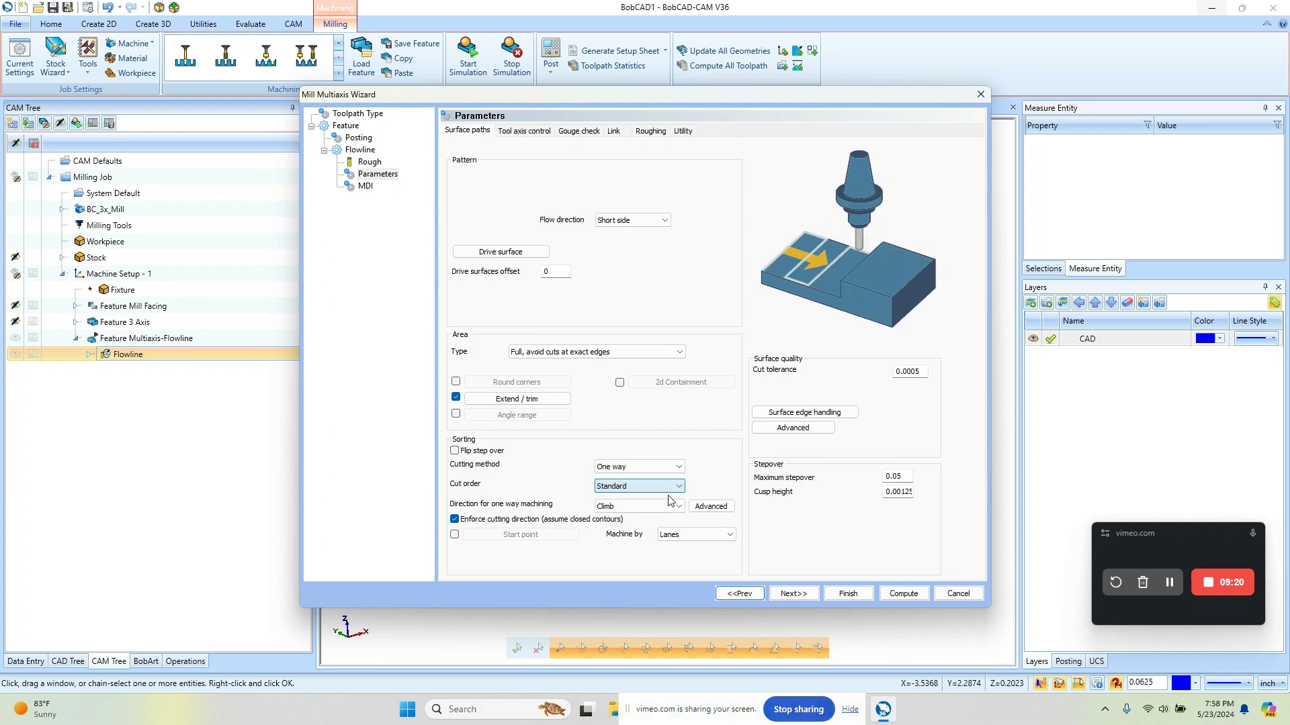
pyautogui.click(912, 594)
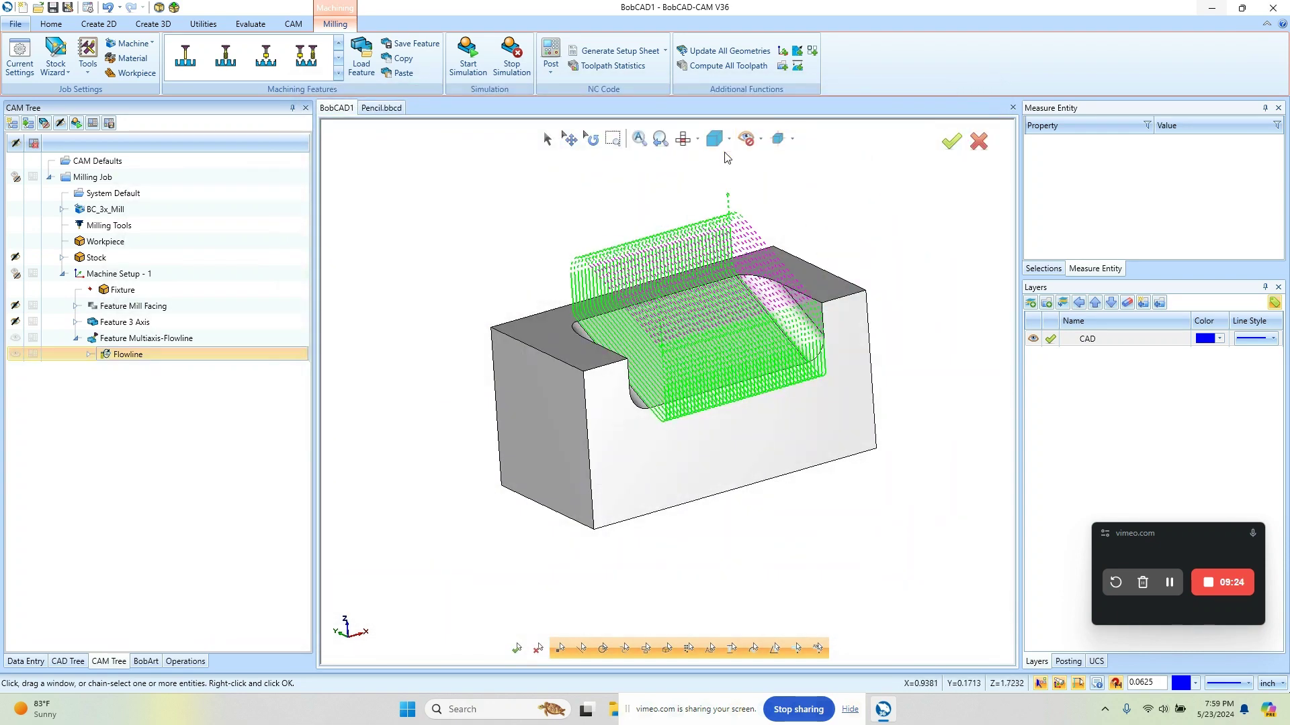
# - Hide the Multiaxis-Flowline feature's toolpath and add a new layer for the boundary geometry
pyautogui.click(684, 140)
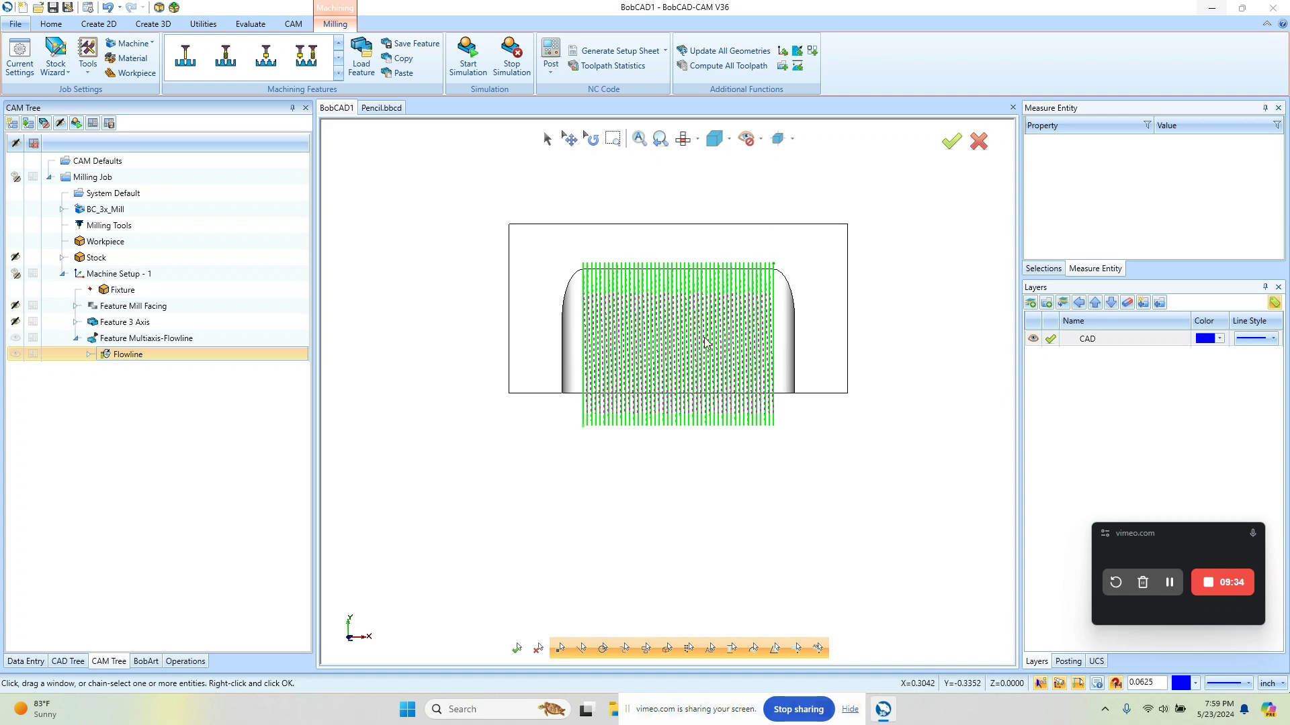
pyautogui.scroll(-2, 771, 467)
pyautogui.moveTo(772, 467); pyautogui.dragTo(806, 416, button='middle')
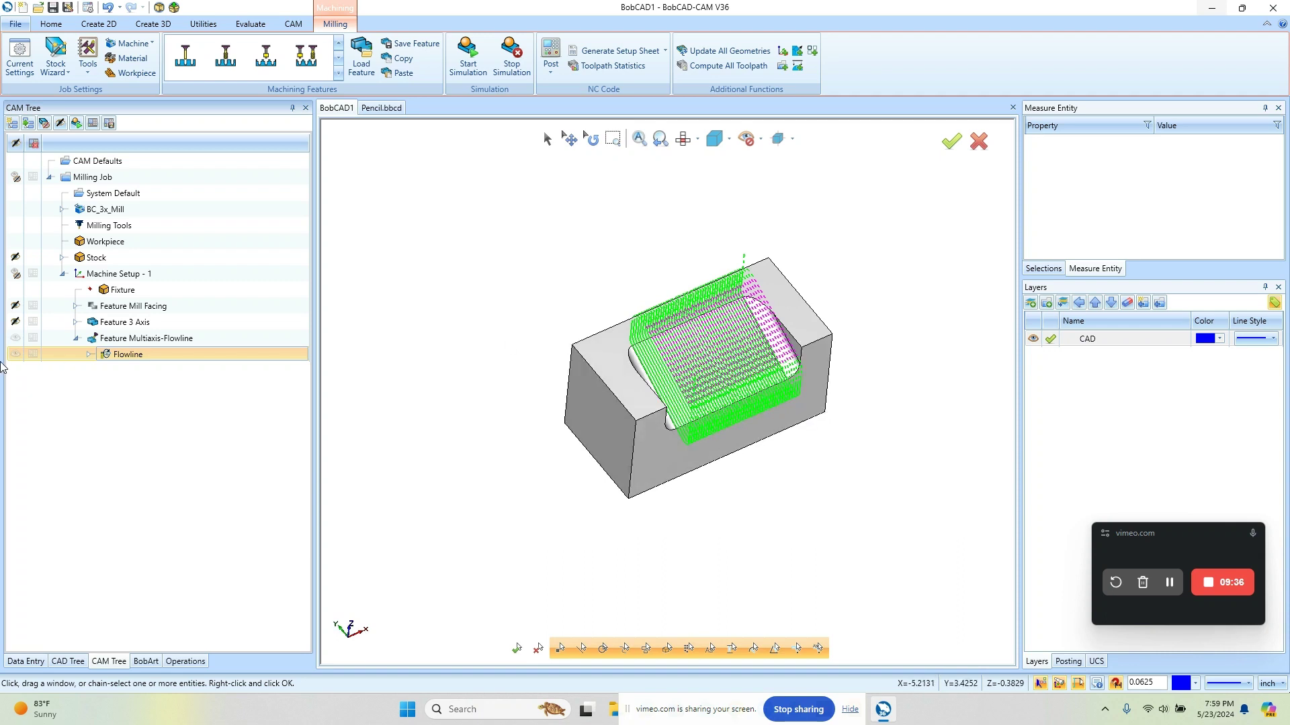
pyautogui.click(15, 338)
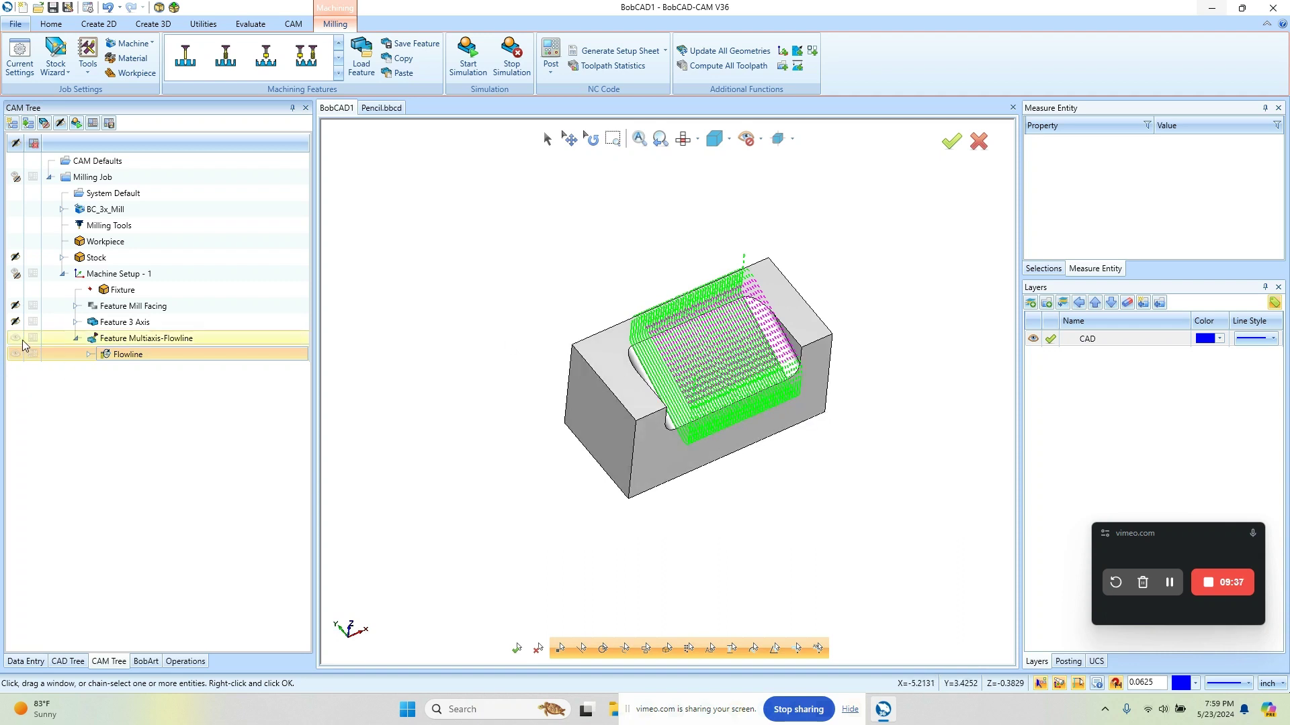
pyautogui.rightClick(1084, 372)
pyautogui.click(1123, 375)
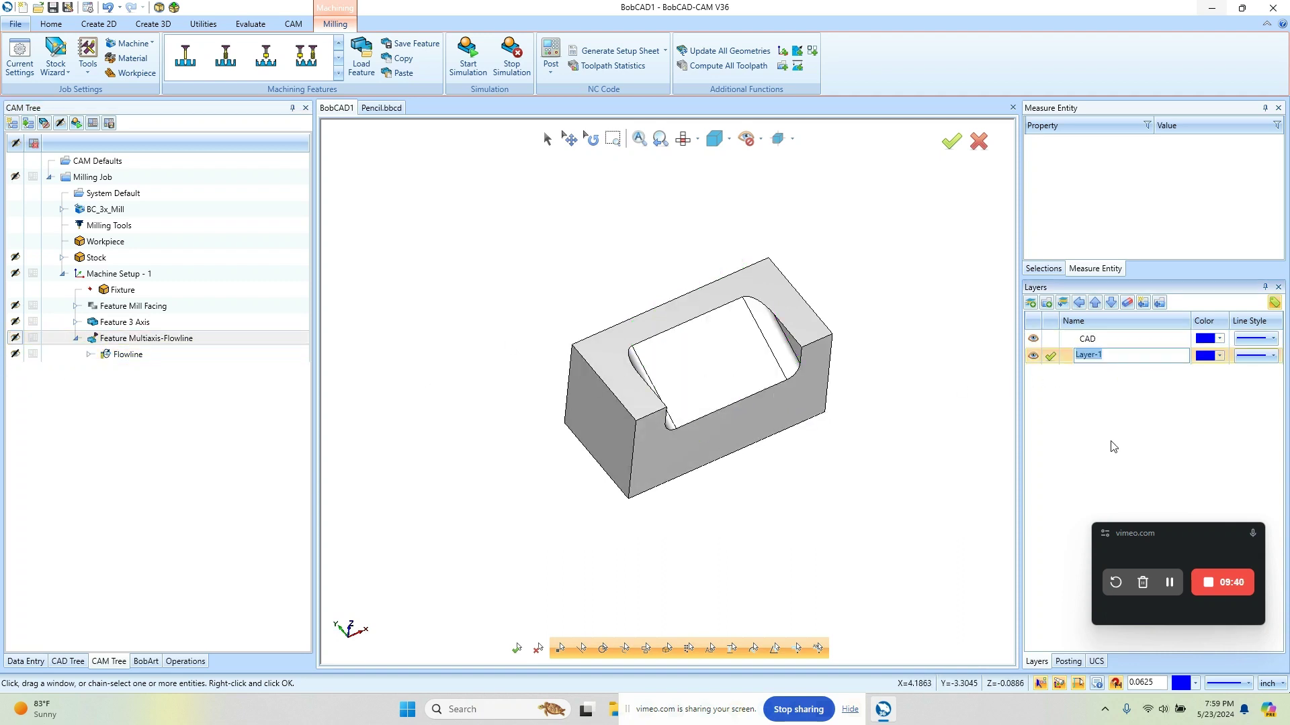
# - Extract the edges of the pocket's flat floor face, projected to the Z plane at 0.0000
pyautogui.click(111, 28)
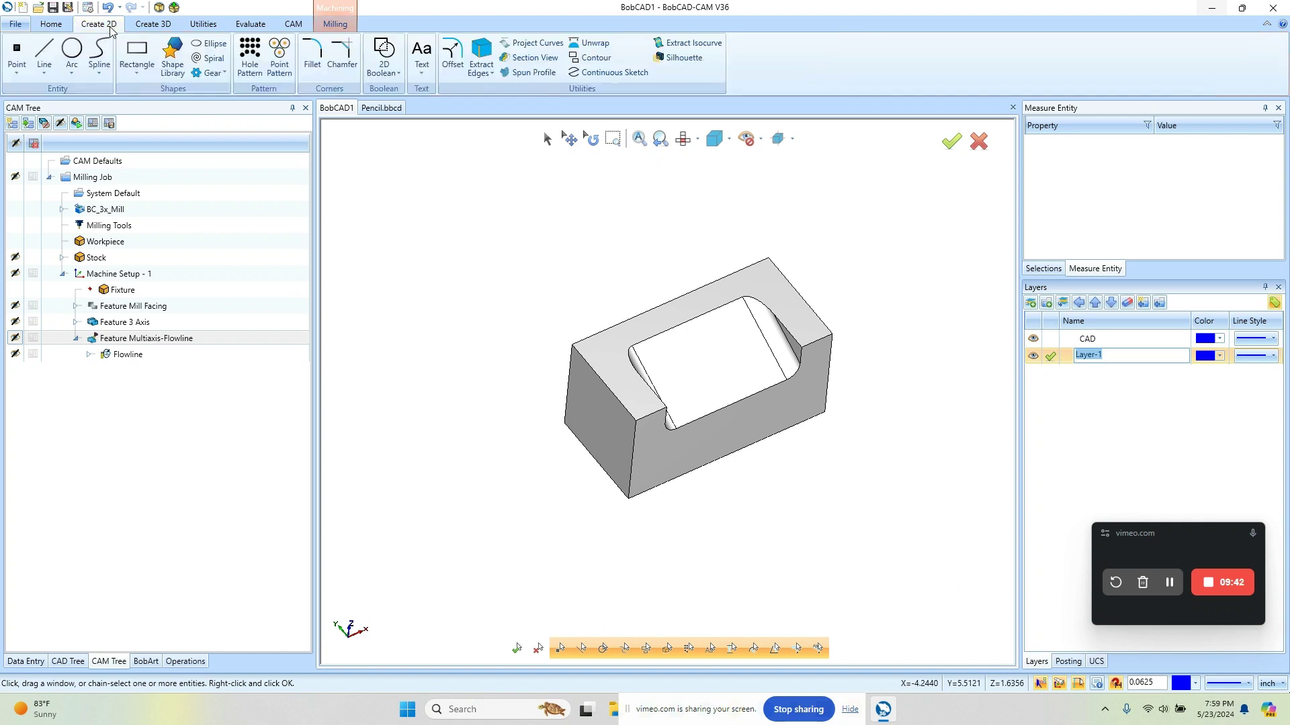
pyautogui.click(480, 55)
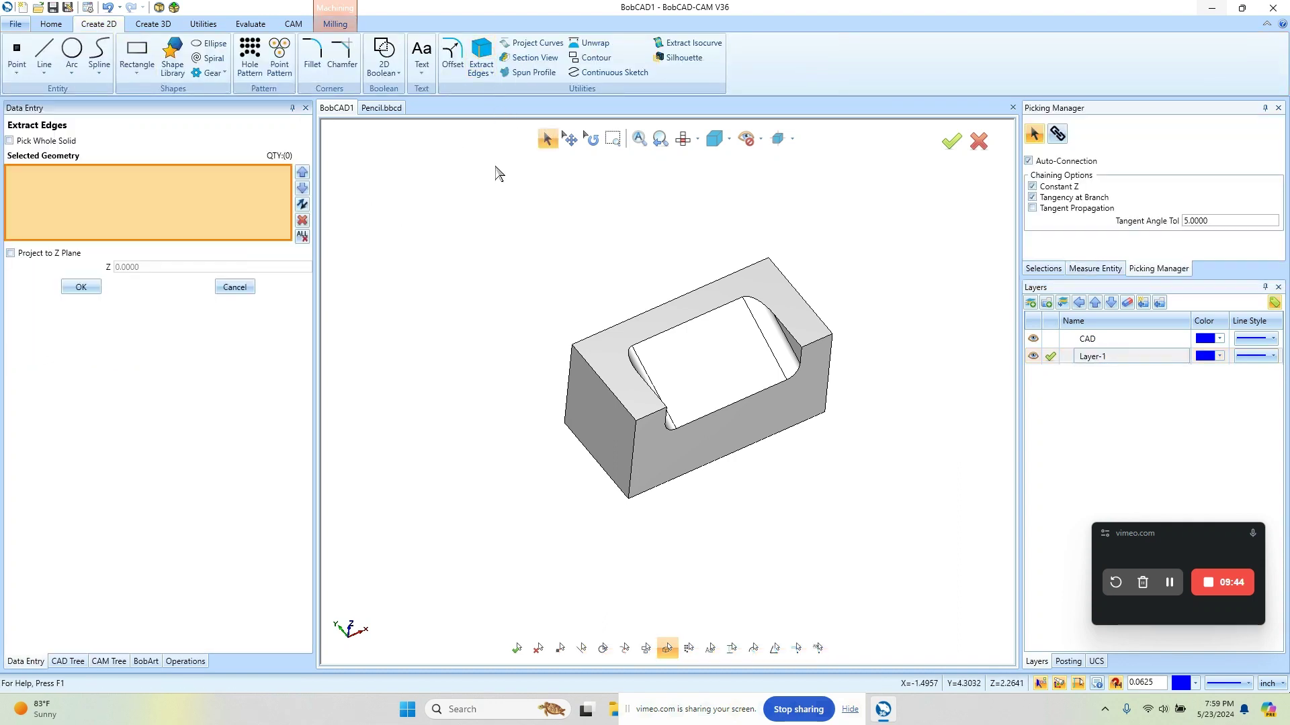
pyautogui.click(46, 254)
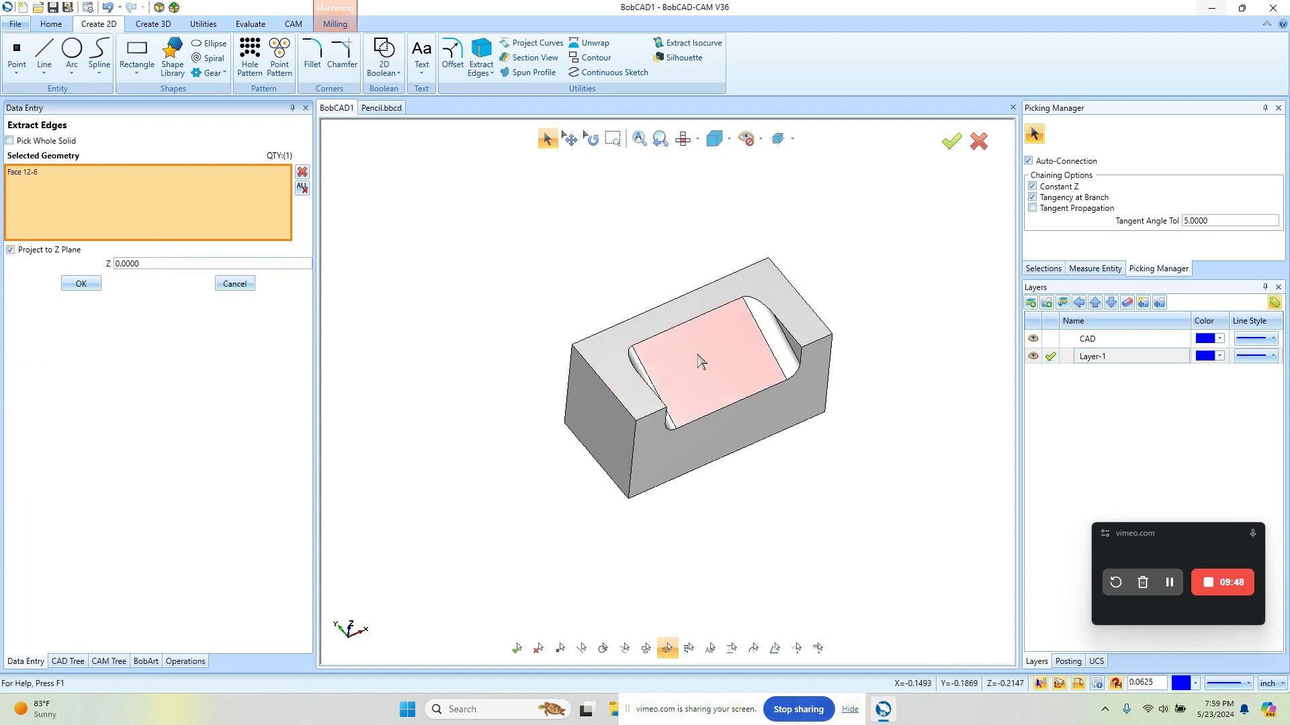
pyautogui.click(82, 284)
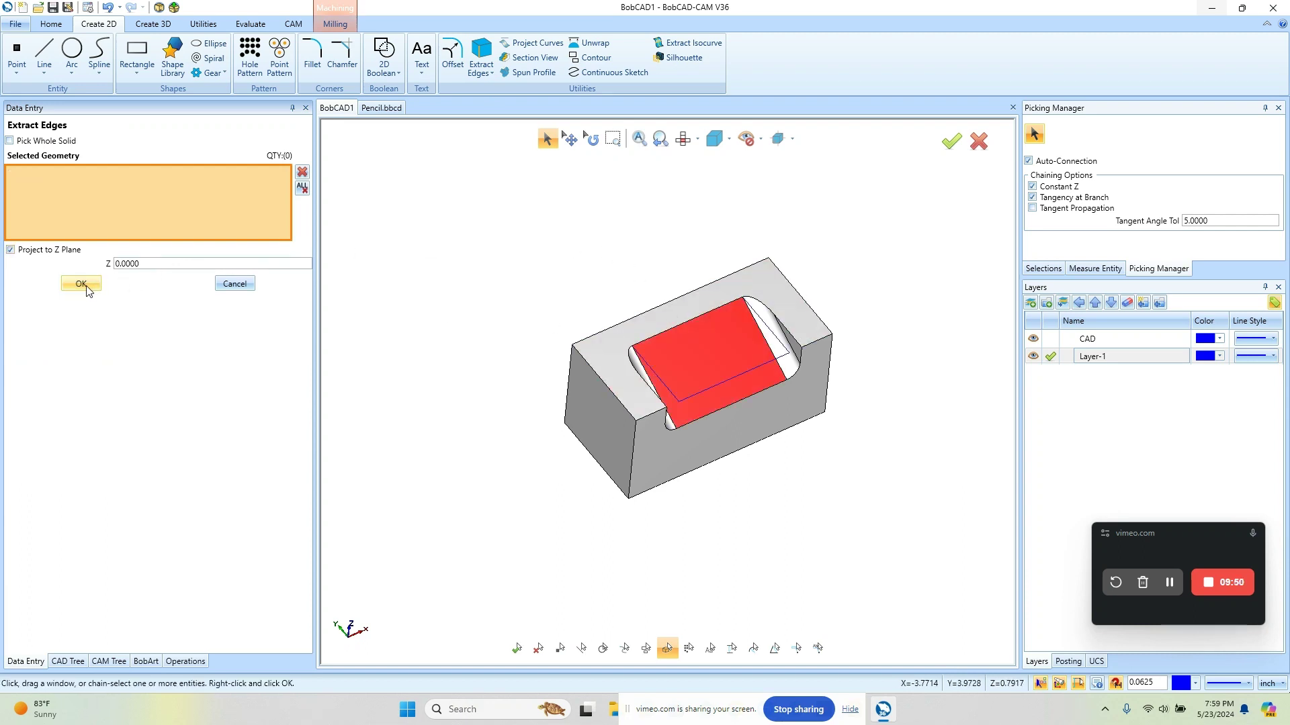
pyautogui.click(246, 287)
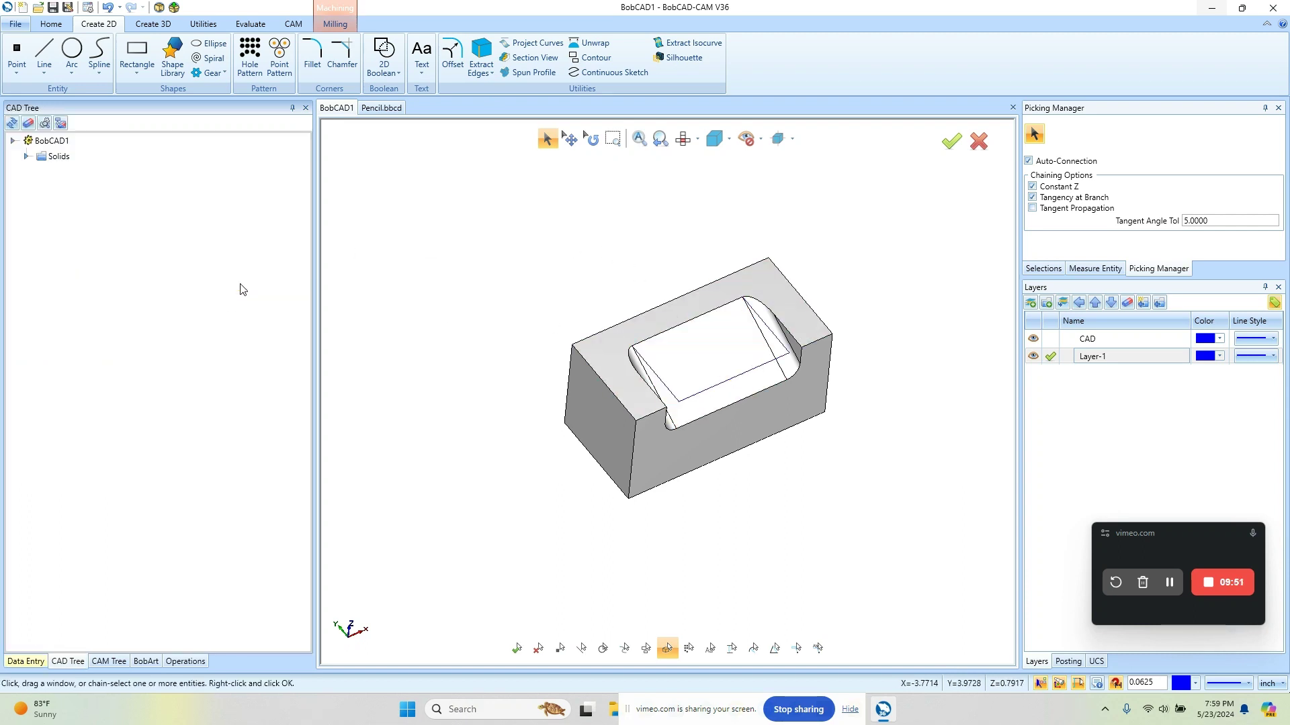
# - Hide the CAD layer and draw a vertical line joining the midpoints of the extracted rectangle's two long edges
pyautogui.click(1034, 340)
pyautogui.click(683, 143)
pyautogui.scroll(-1, 735, 372)
pyautogui.scroll(3, 729, 371)
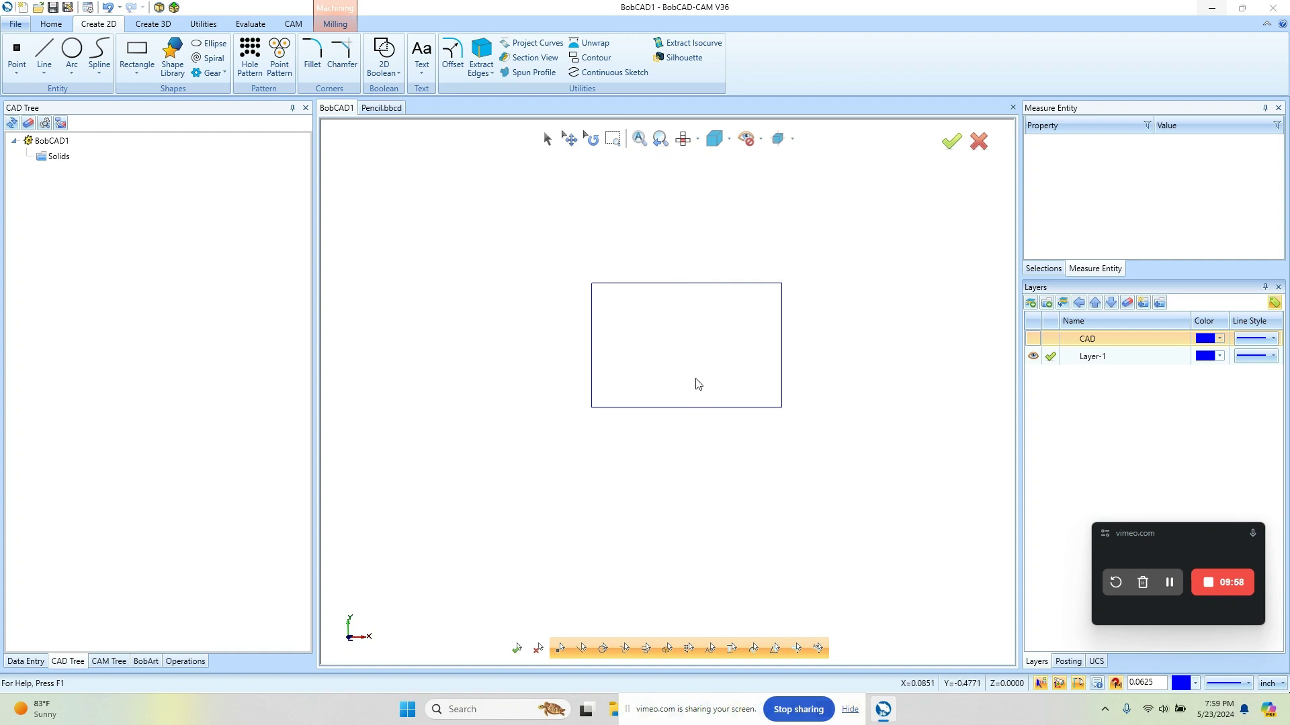
pyautogui.click(44, 53)
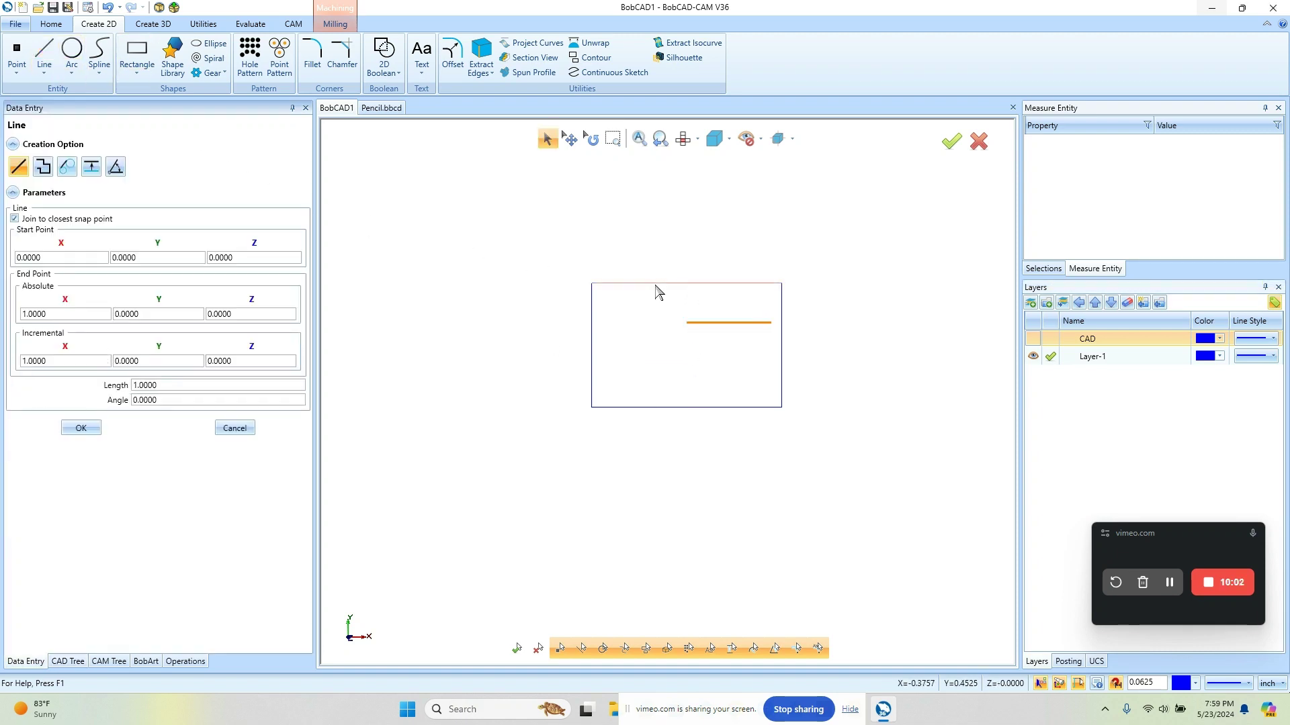
pyautogui.click(686, 284)
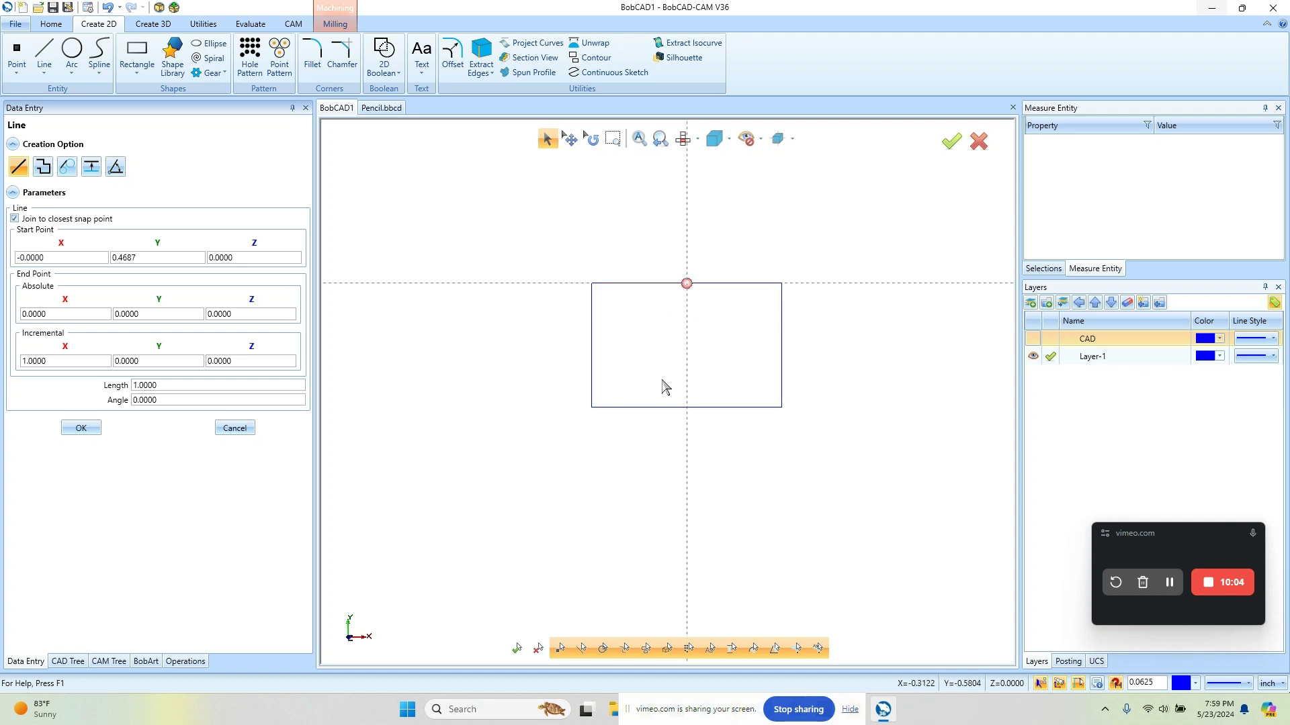
pyautogui.click(686, 408)
pyautogui.click(87, 430)
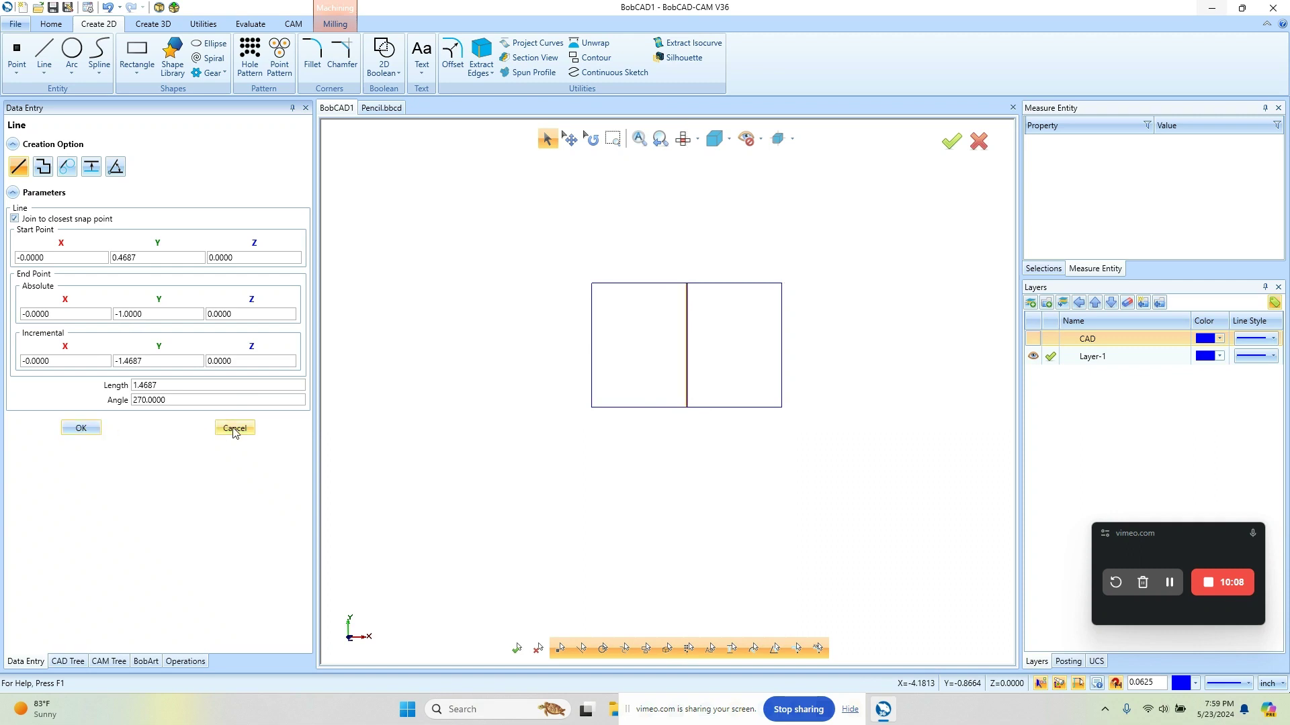
pyautogui.click(234, 428)
# - Break the rectangle and its dividing line at their intersections with Break Many
pyautogui.click(547, 139)
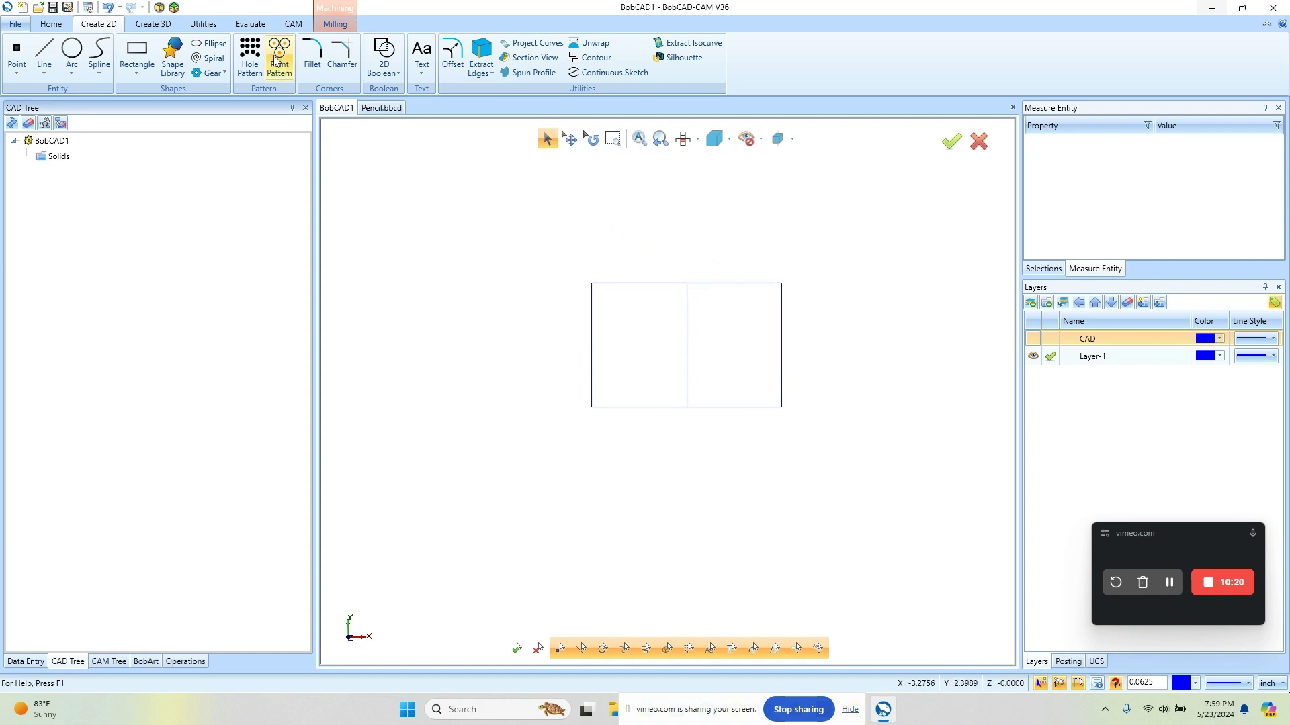
pyautogui.click(216, 30)
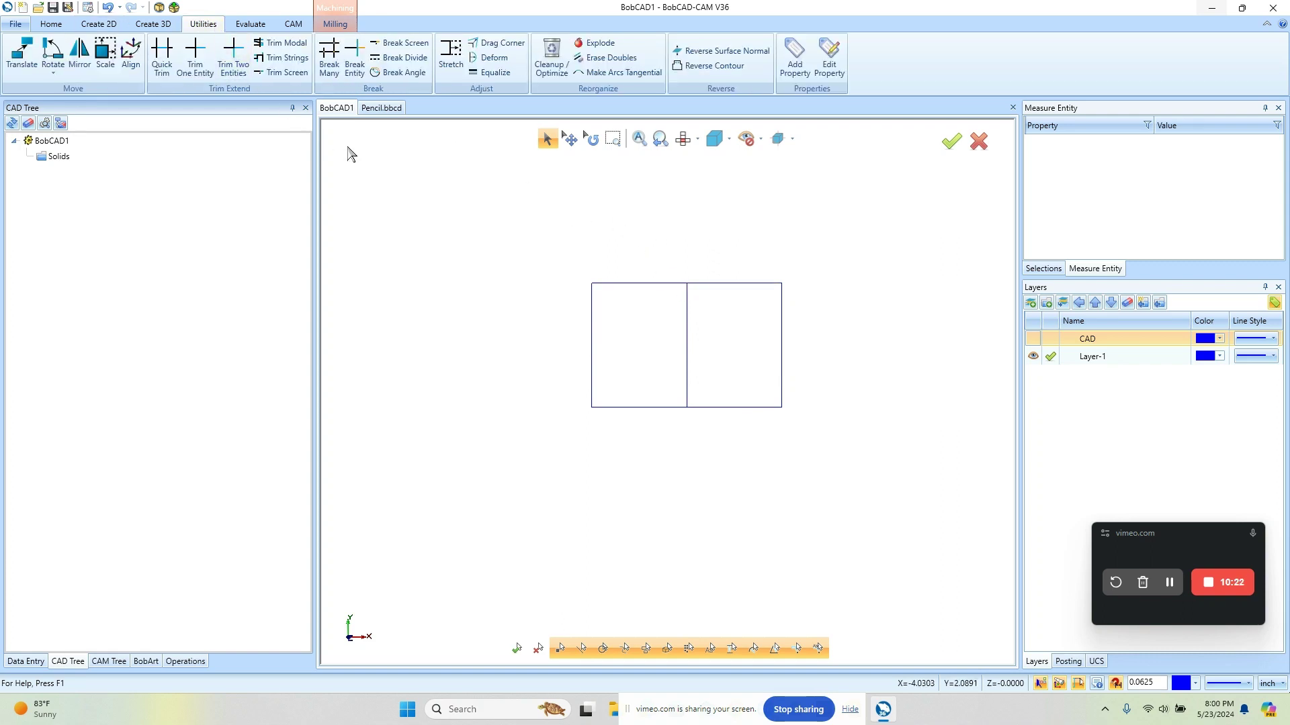
pyautogui.click(329, 61)
pyautogui.moveTo(558, 238); pyautogui.dragTo(852, 466)
pyautogui.click(81, 321)
pyautogui.click(233, 323)
# - Check the break by selecting the rectangle's left half with the dividing line, and clear the selection
pyautogui.click(546, 139)
pyautogui.moveTo(566, 264); pyautogui.dragTo(665, 423)
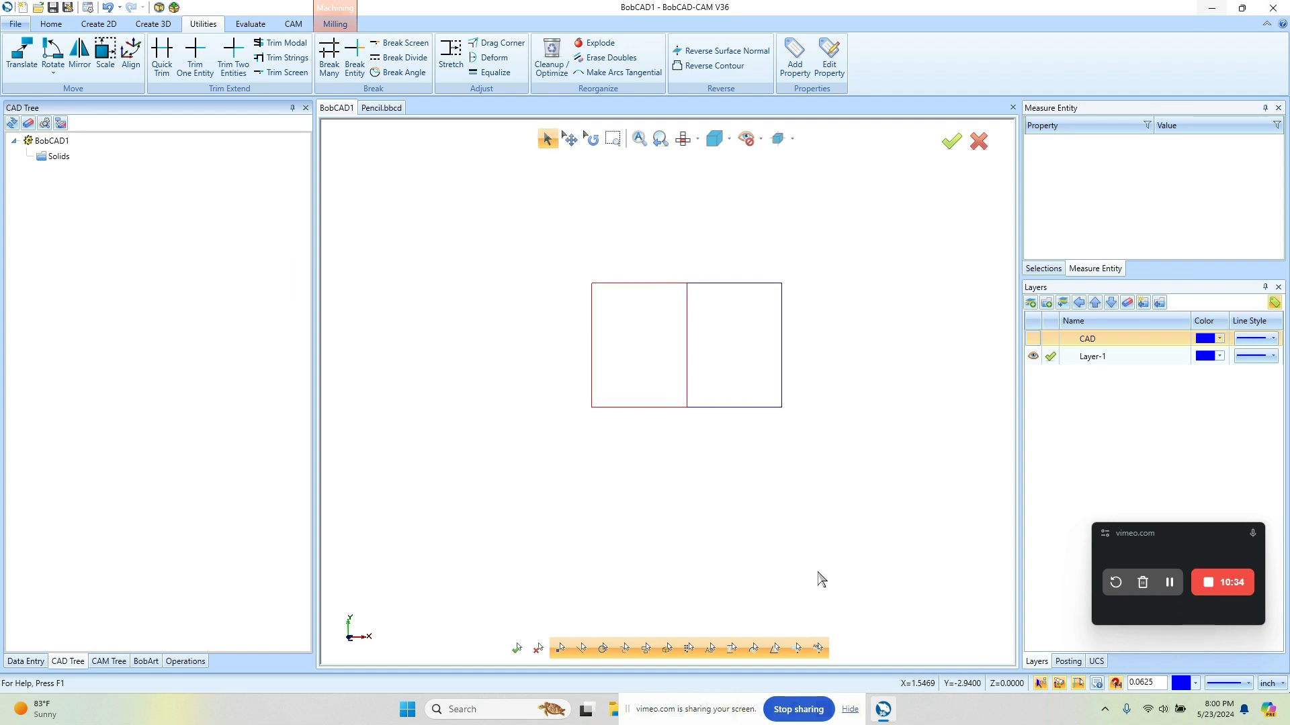
pyautogui.rightClick(861, 333)
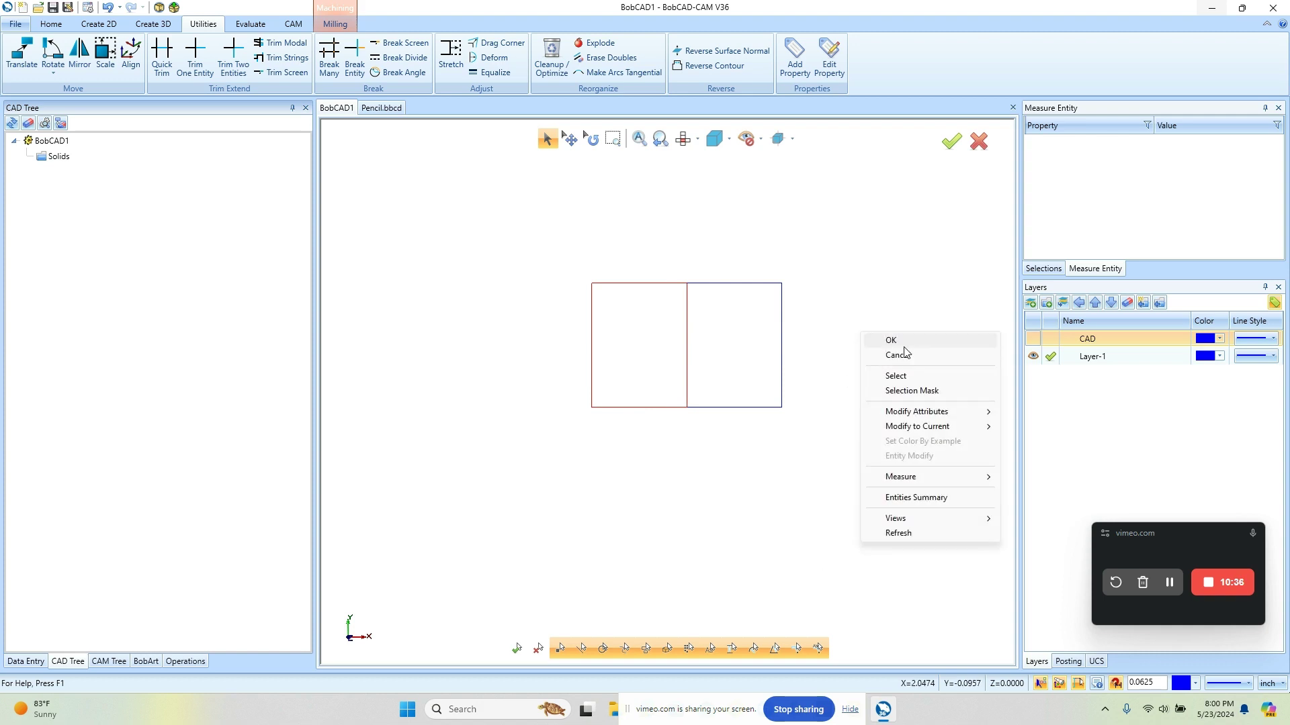
pyautogui.click(918, 360)
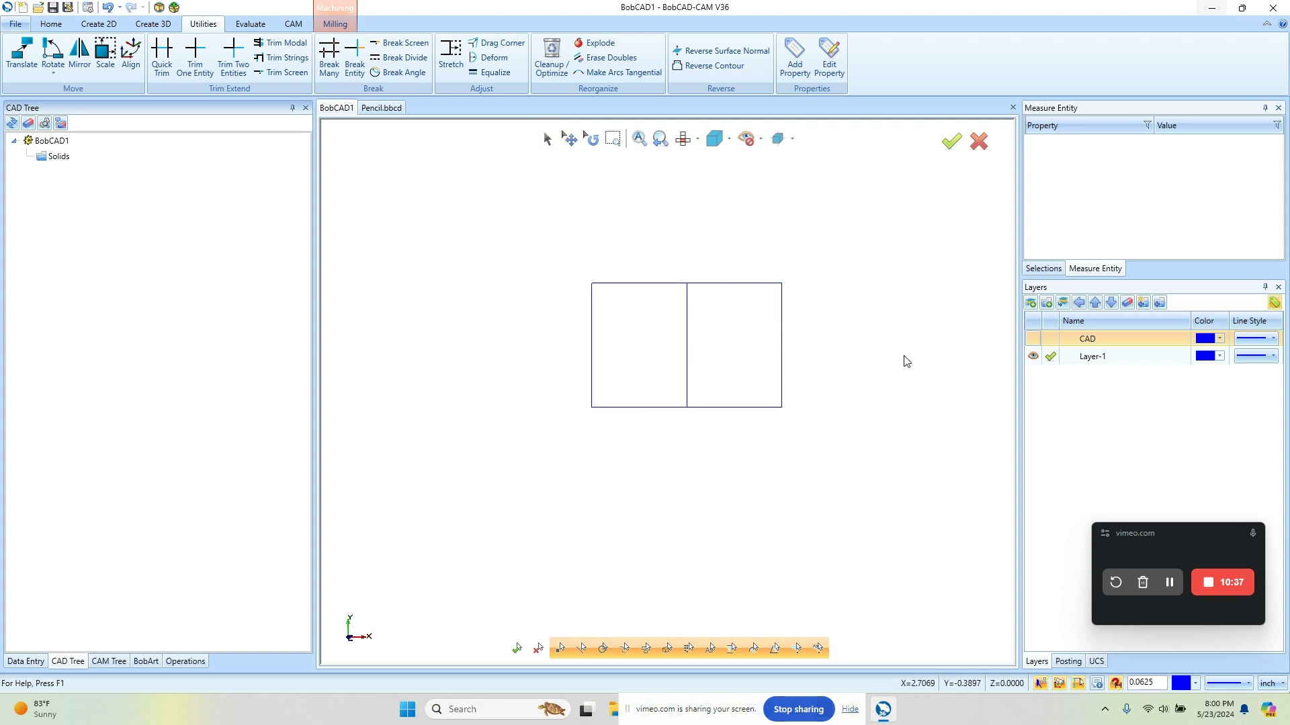
# - Enable 2d containment along the Z axis for the Flowline operation, using the rectangle's left half as containment curves, and recompute the toolpath
pyautogui.click(109, 661)
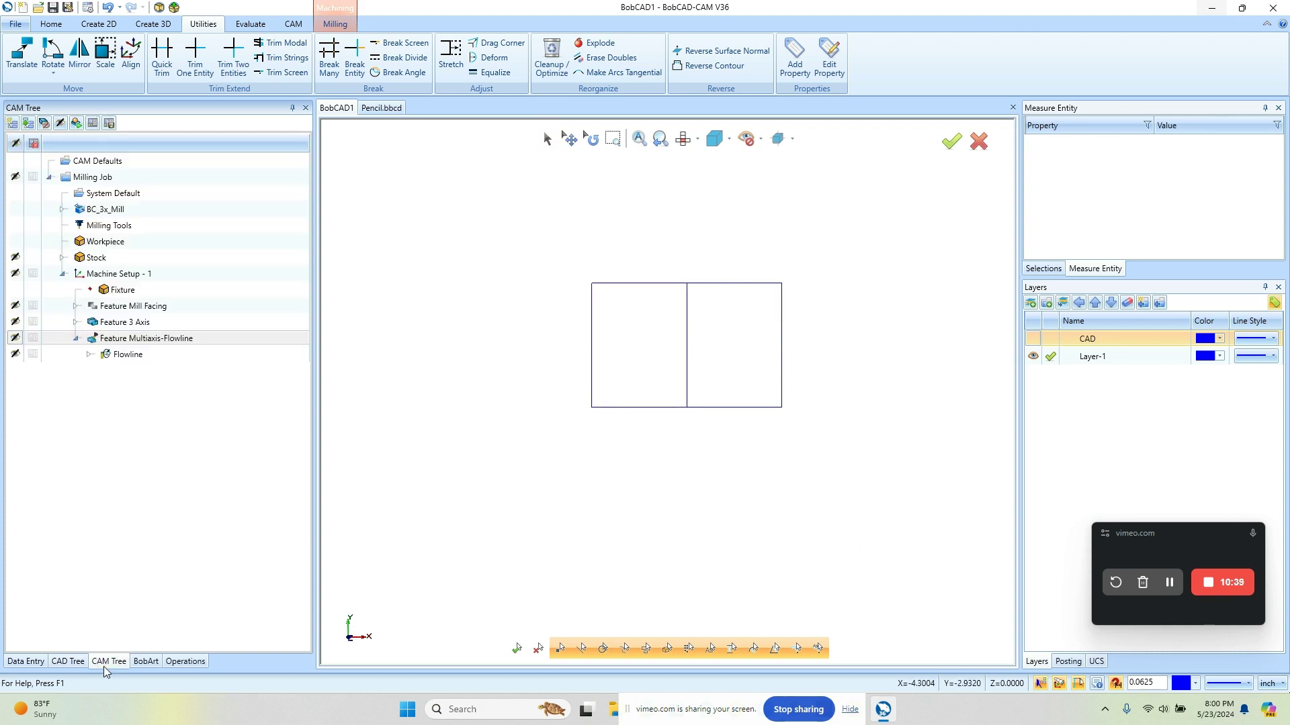
pyautogui.doubleClick(136, 361)
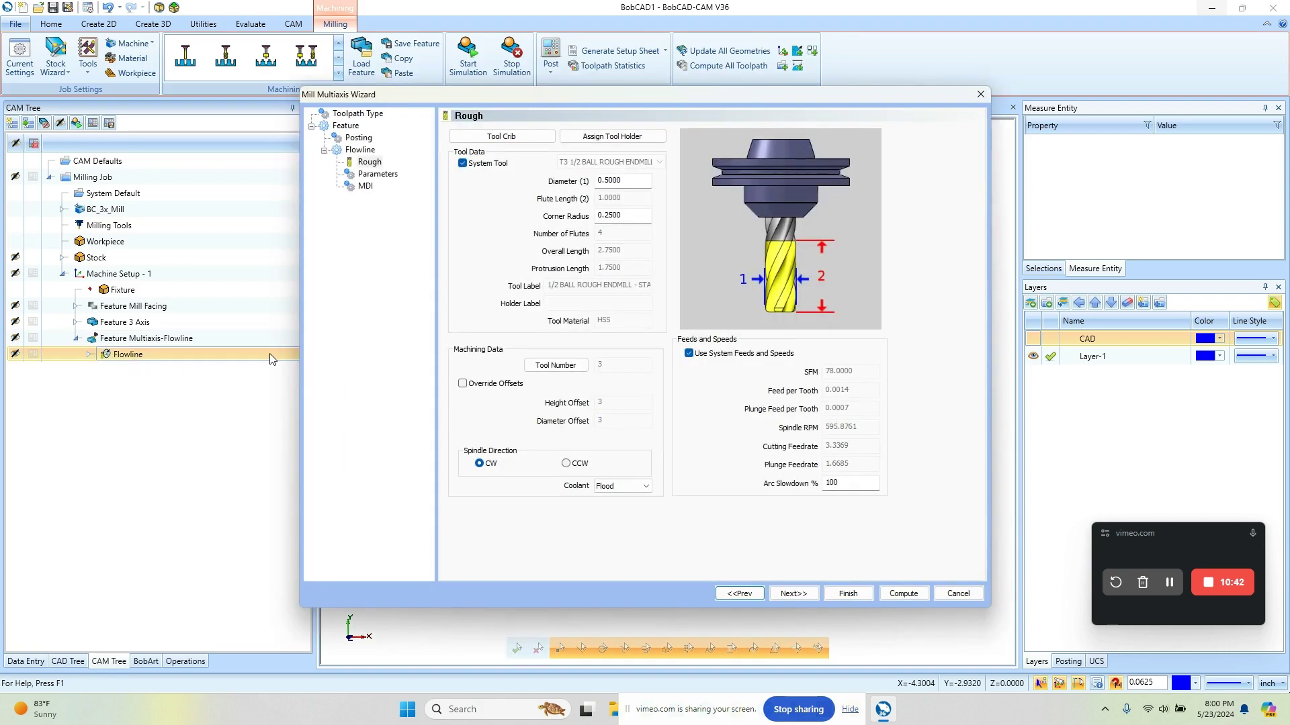
pyautogui.click(392, 176)
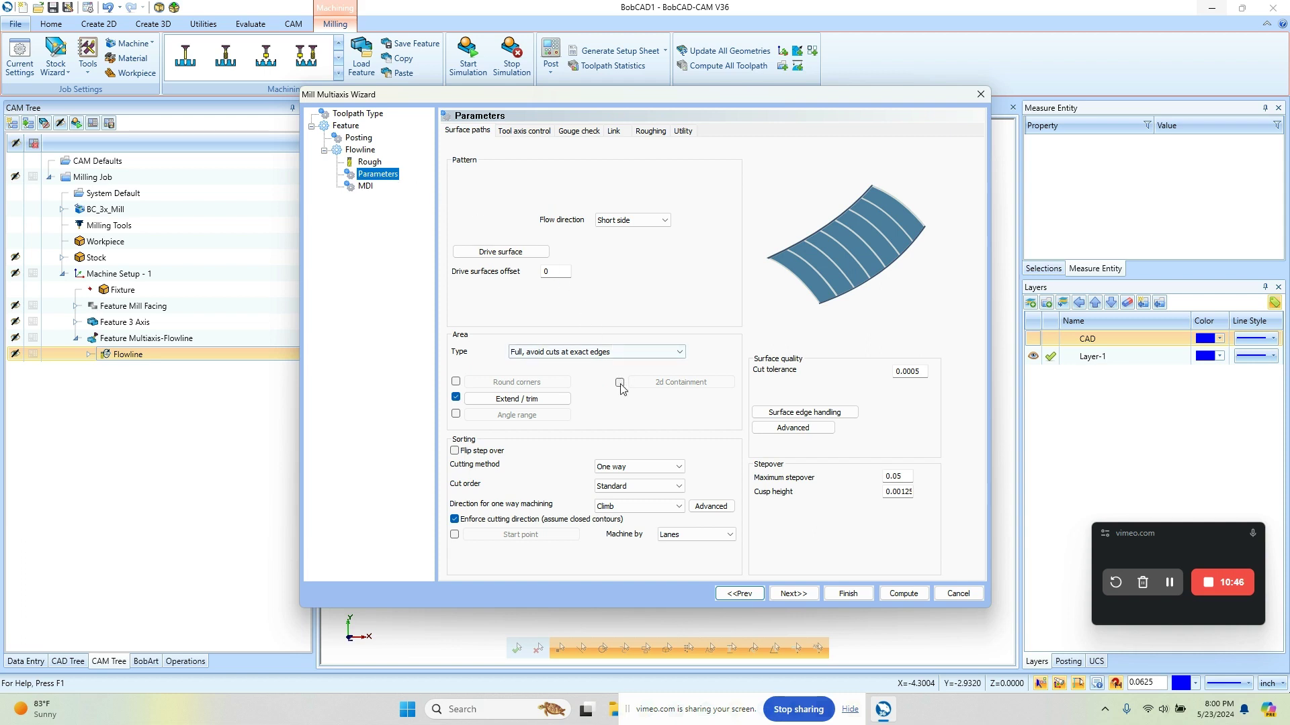
pyautogui.click(619, 382)
pyautogui.click(694, 386)
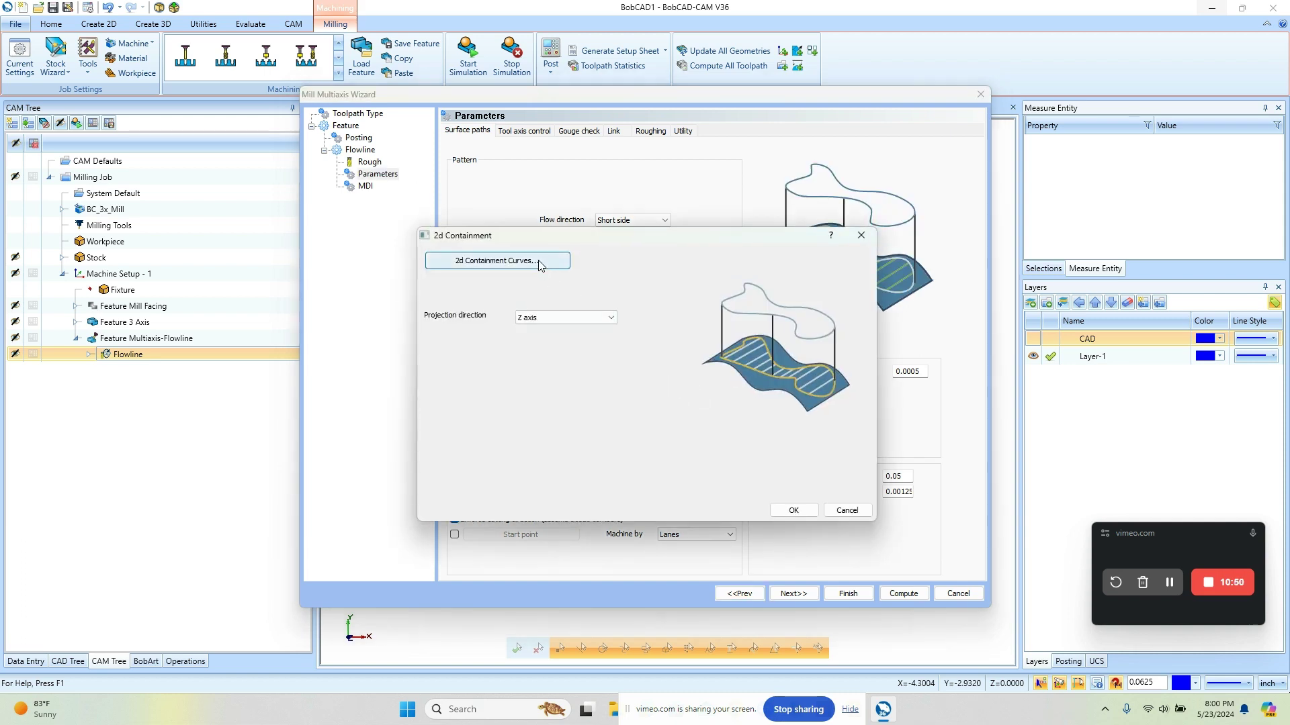
pyautogui.click(539, 262)
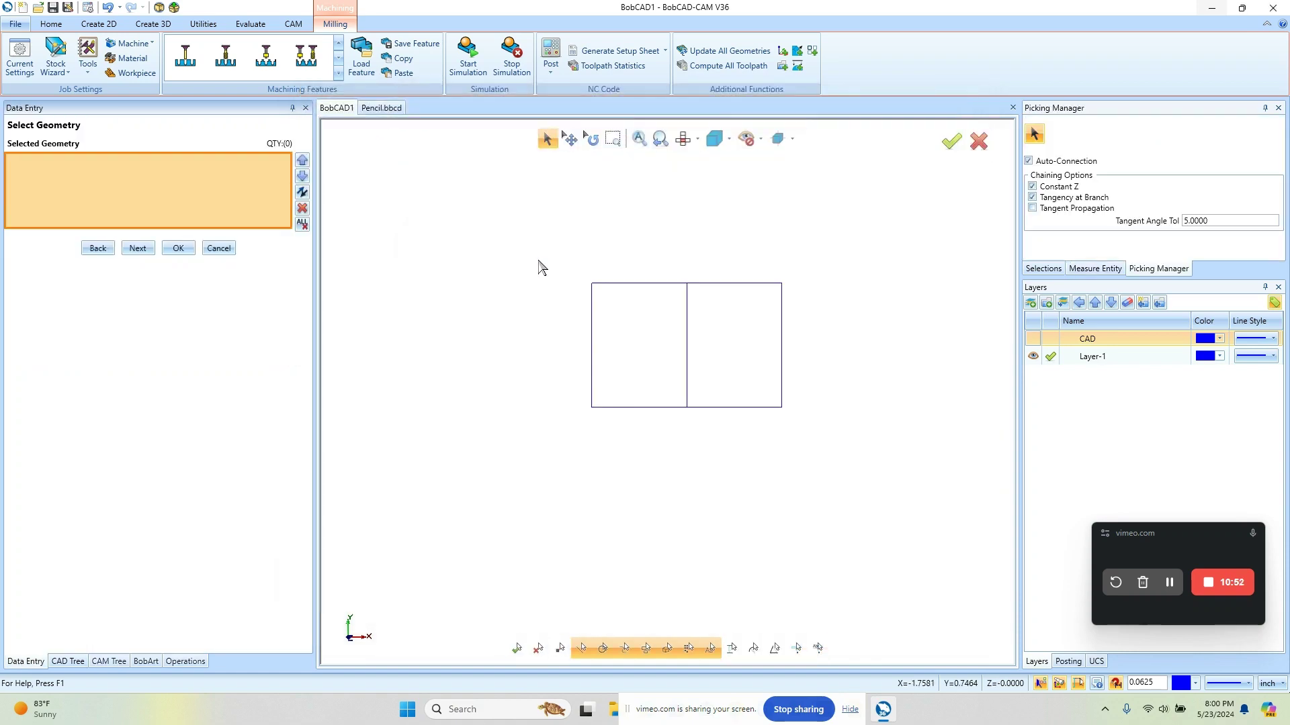
pyautogui.moveTo(552, 255); pyautogui.dragTo(630, 425)
pyautogui.click(686, 348)
pyautogui.click(137, 246)
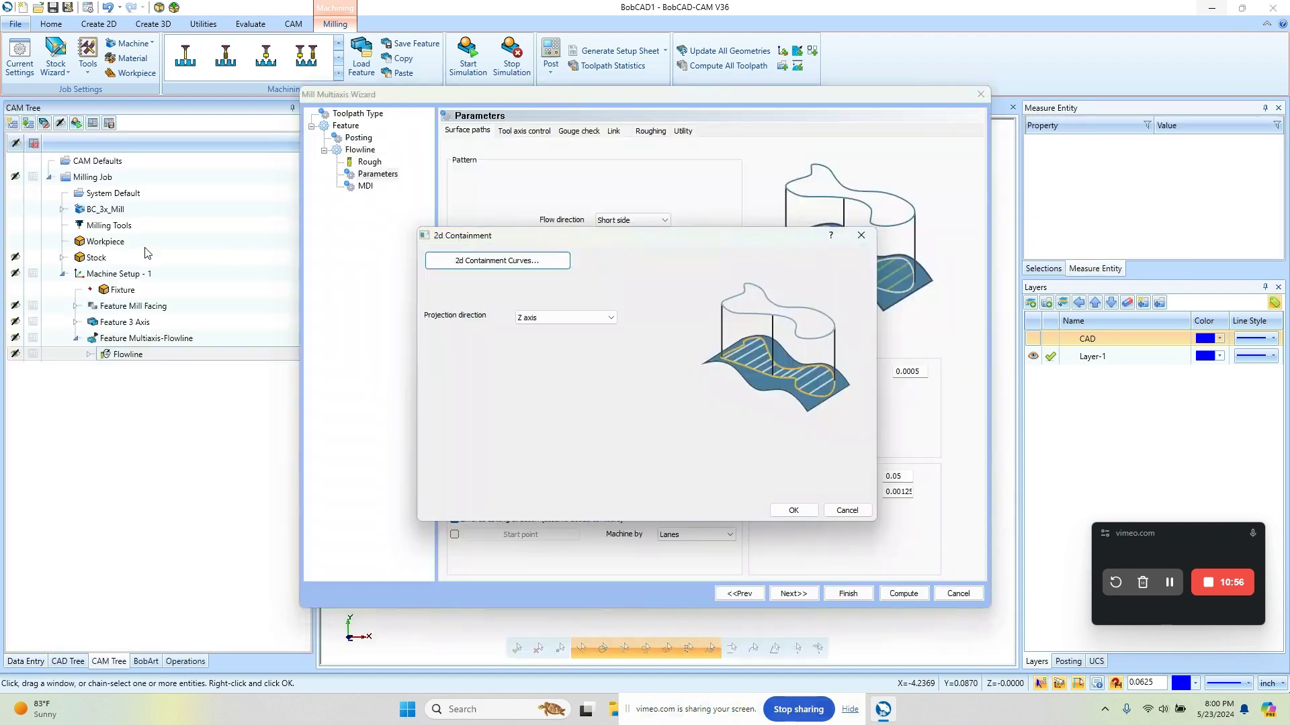
pyautogui.click(793, 511)
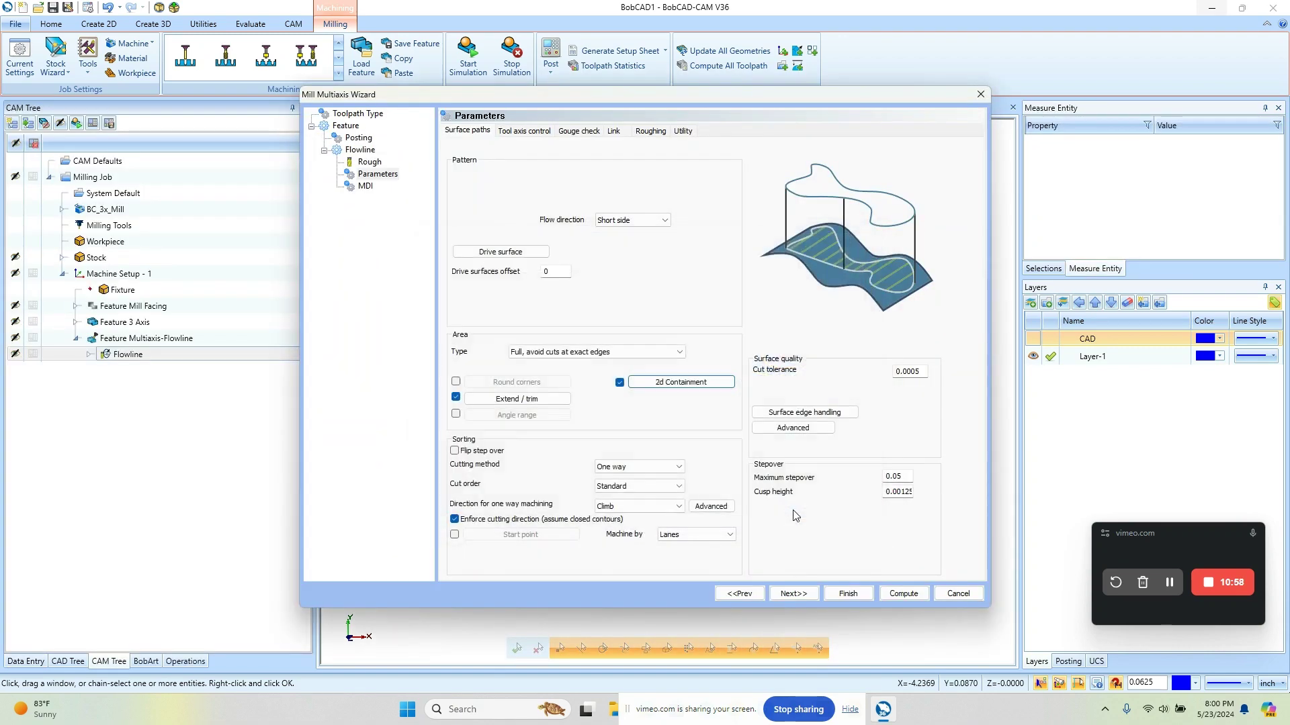
pyautogui.click(902, 594)
# - Backplot the Flowline operation to check where the contained toolpath starts cutting, and close the backplot
pyautogui.moveTo(728, 481); pyautogui.dragTo(826, 421, button='middle')
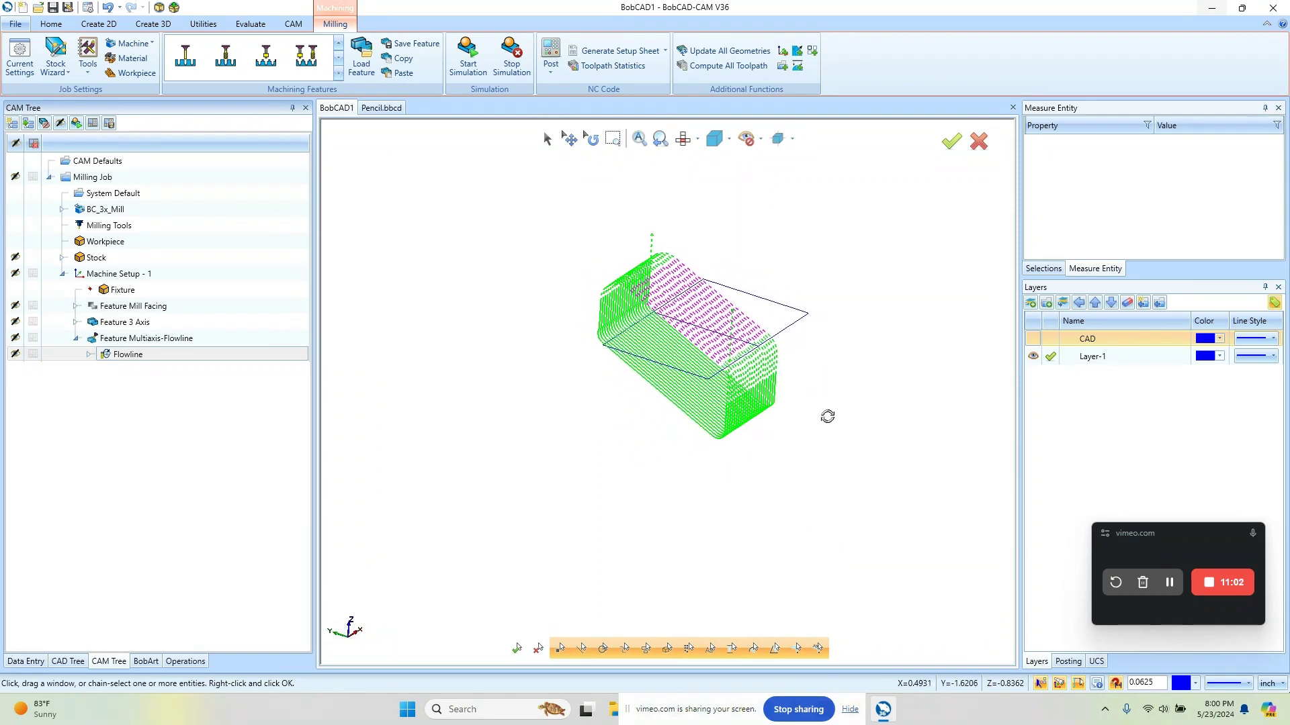
pyautogui.rightClick(122, 355)
pyautogui.click(198, 440)
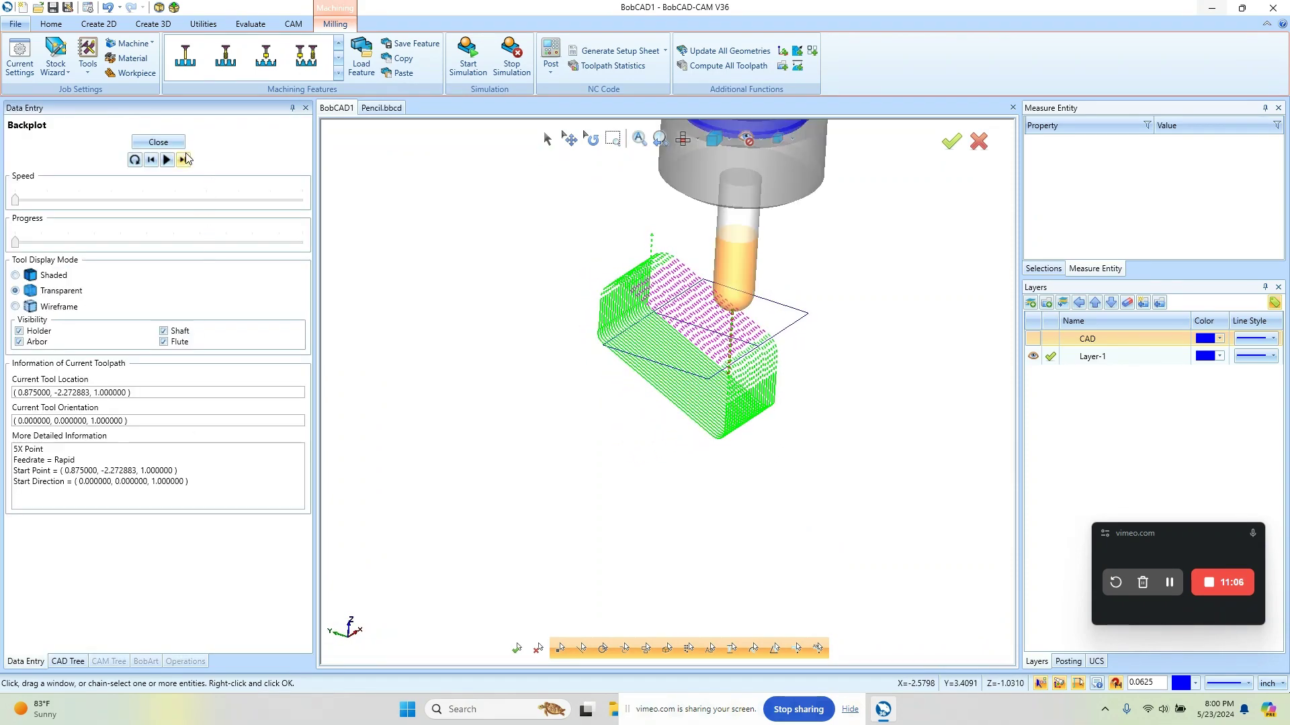
pyautogui.click(185, 159)
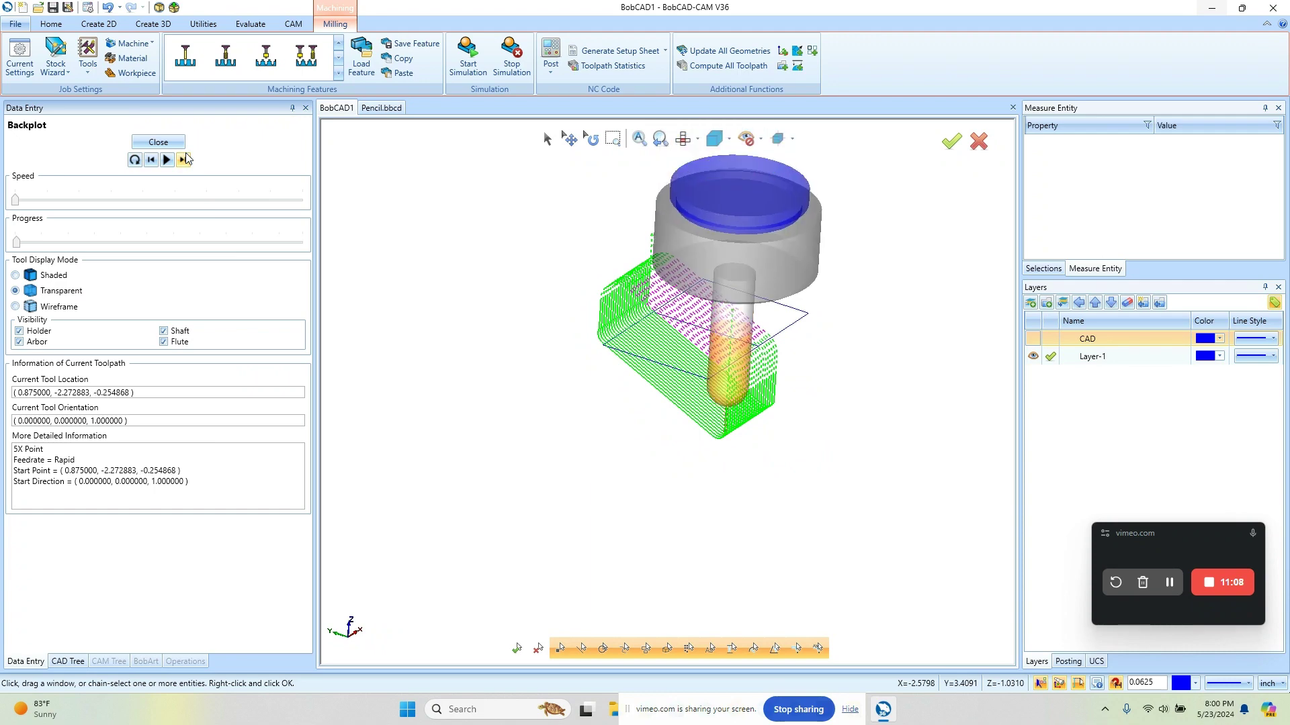
pyautogui.click(179, 143)
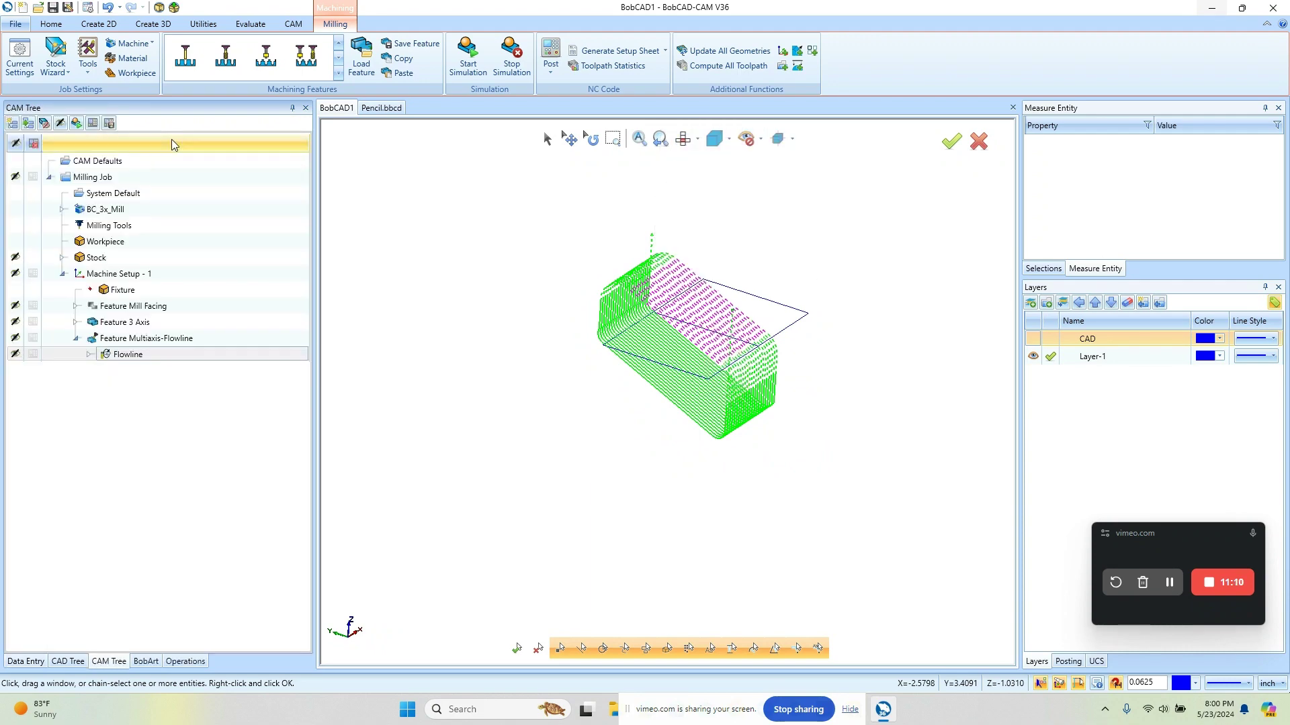
# - Turn on Flip step over in the Flowline operation's surface path parameters and recompute the toolpath
pyautogui.doubleClick(128, 354)
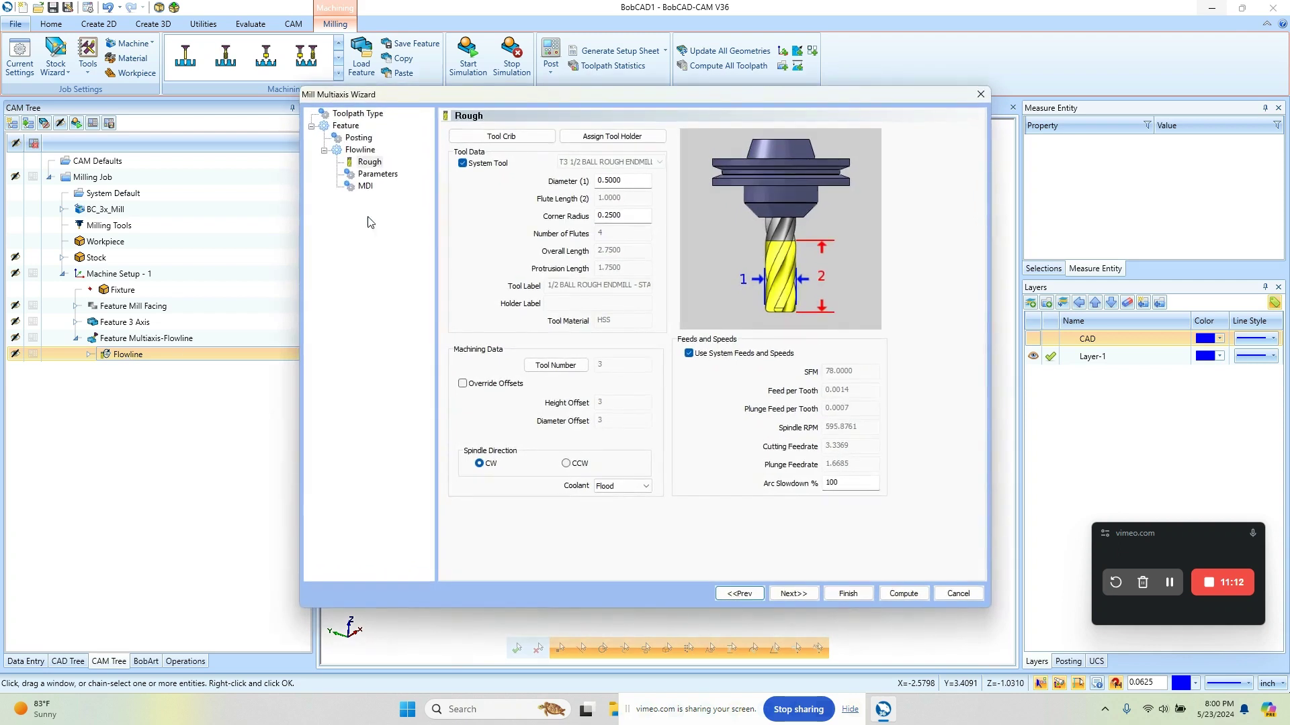
pyautogui.click(392, 177)
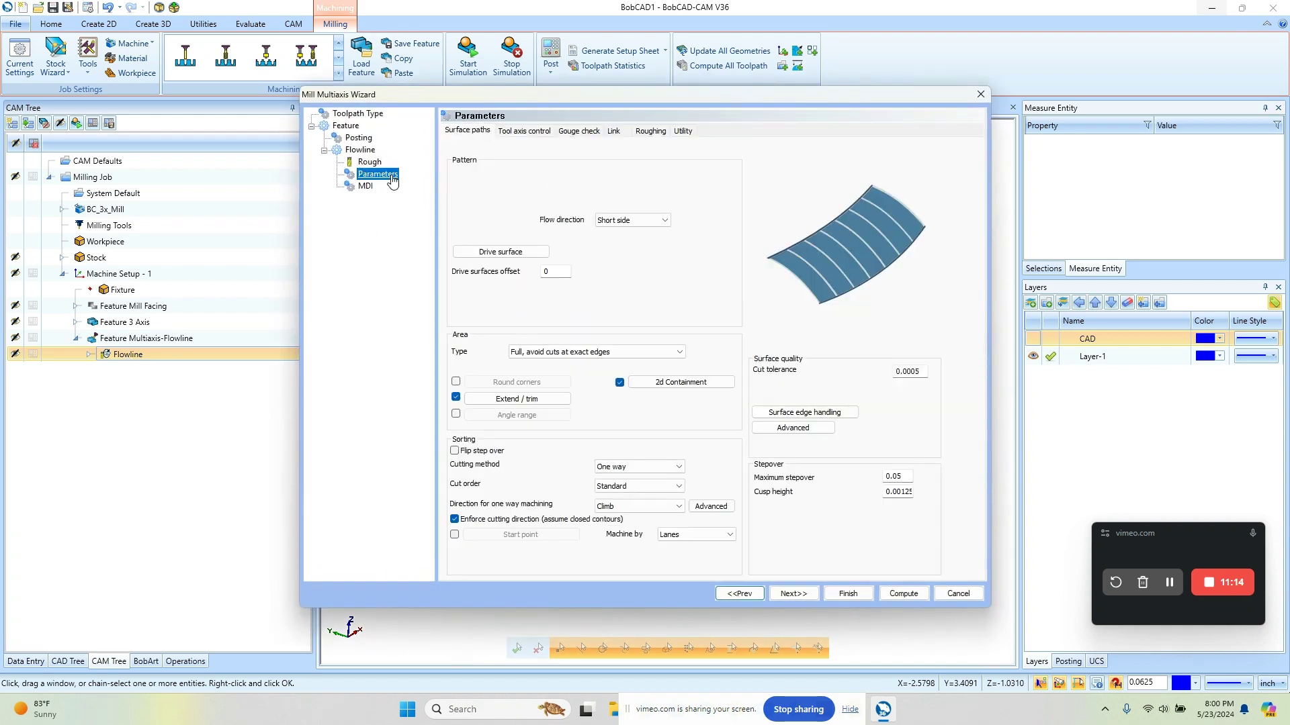
pyautogui.click(455, 451)
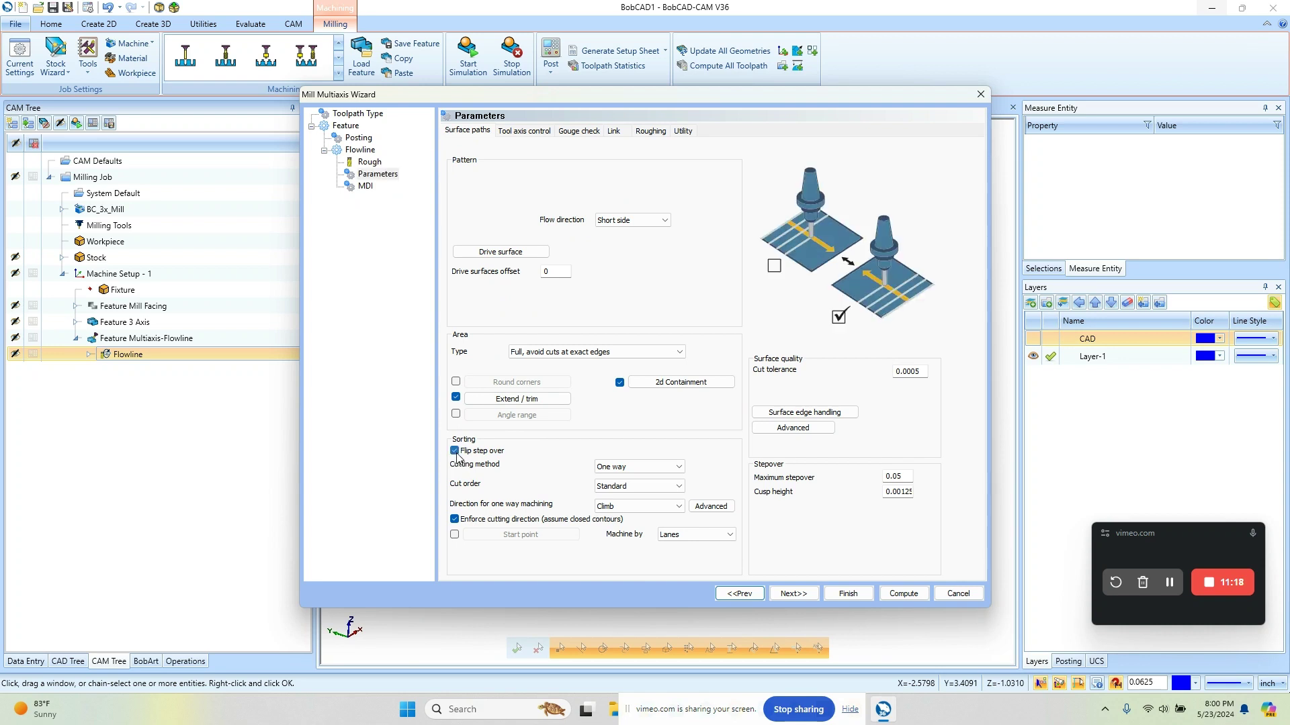
pyautogui.click(904, 593)
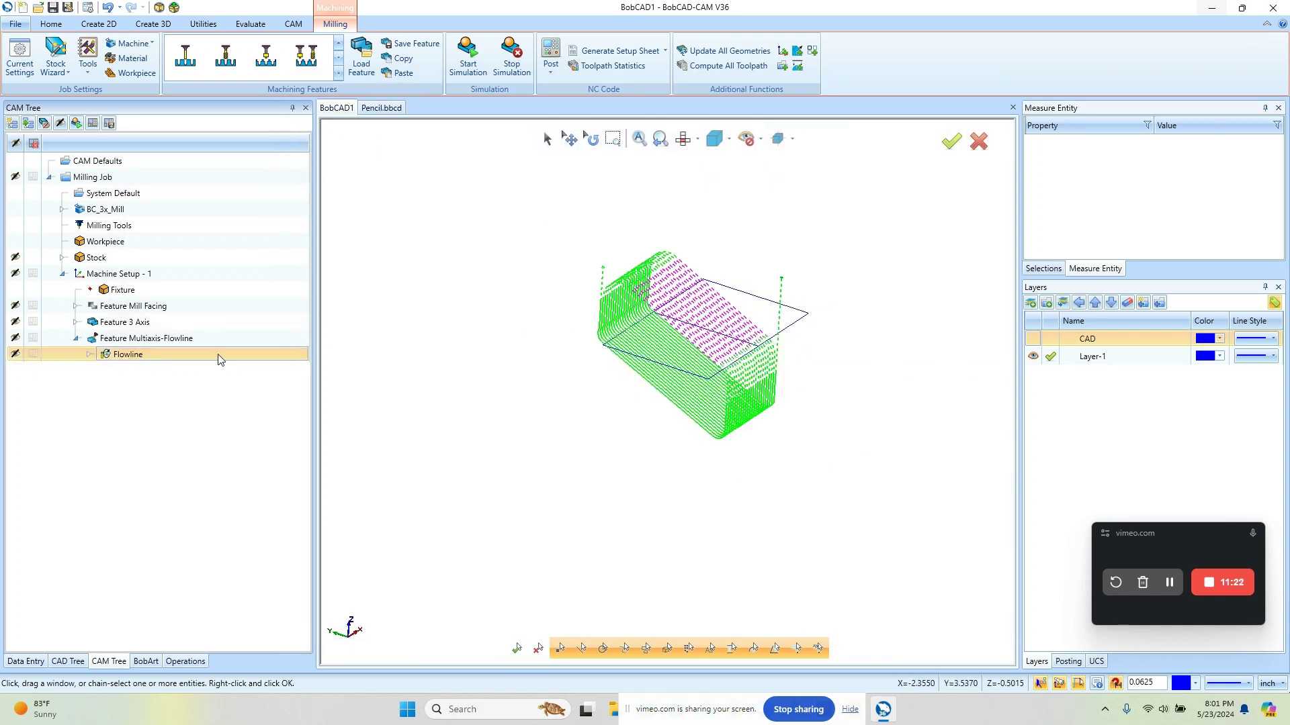
# - Backplot the Flowline operation through its first passes to check the flipped stepover direction, and close the backplot
pyautogui.rightClick(138, 357)
pyautogui.click(216, 438)
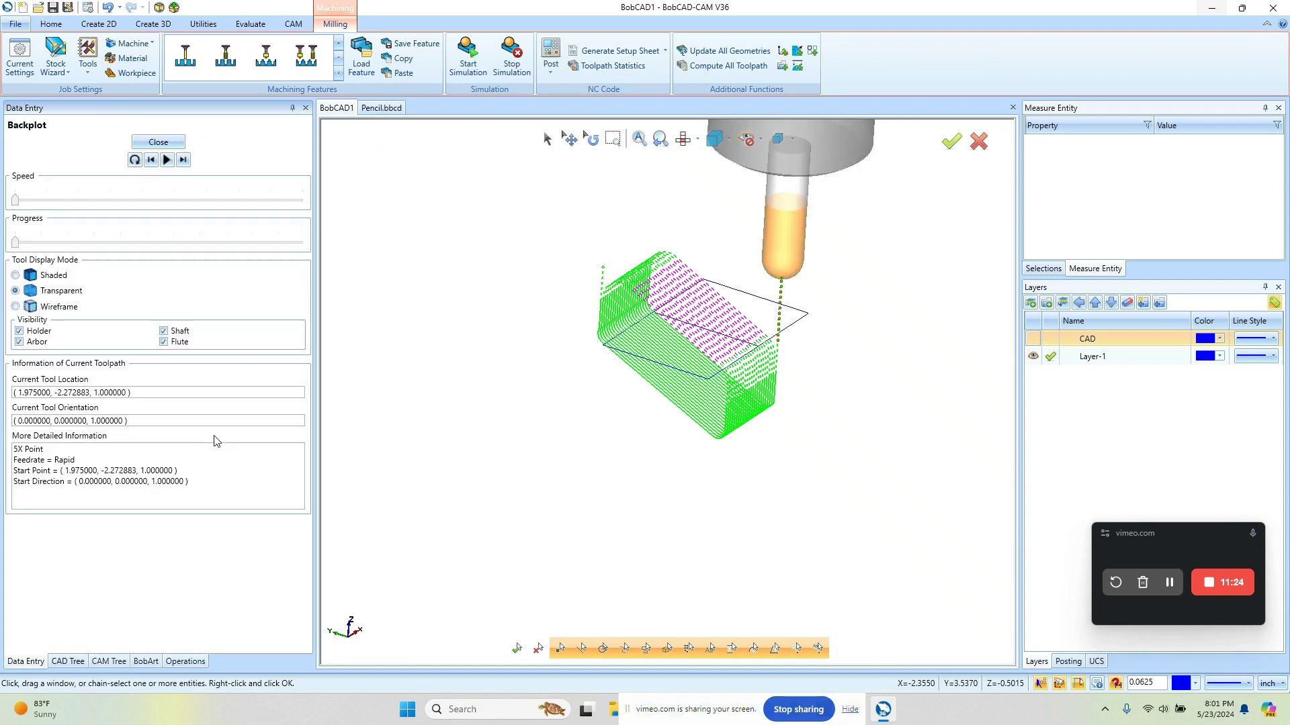
pyautogui.click(184, 161)
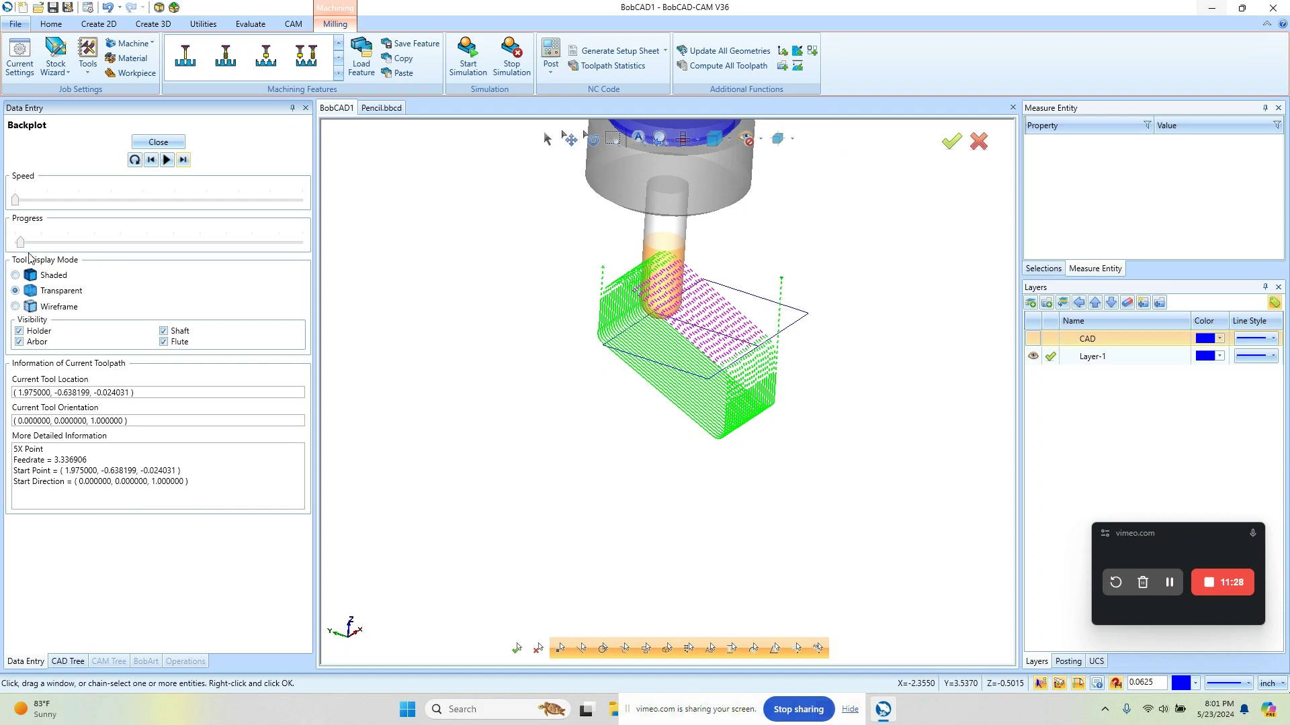
pyautogui.moveTo(21, 242); pyautogui.dragTo(59, 250)
pyautogui.click(158, 142)
pyautogui.moveTo(704, 418); pyautogui.dragTo(671, 410, button='middle')
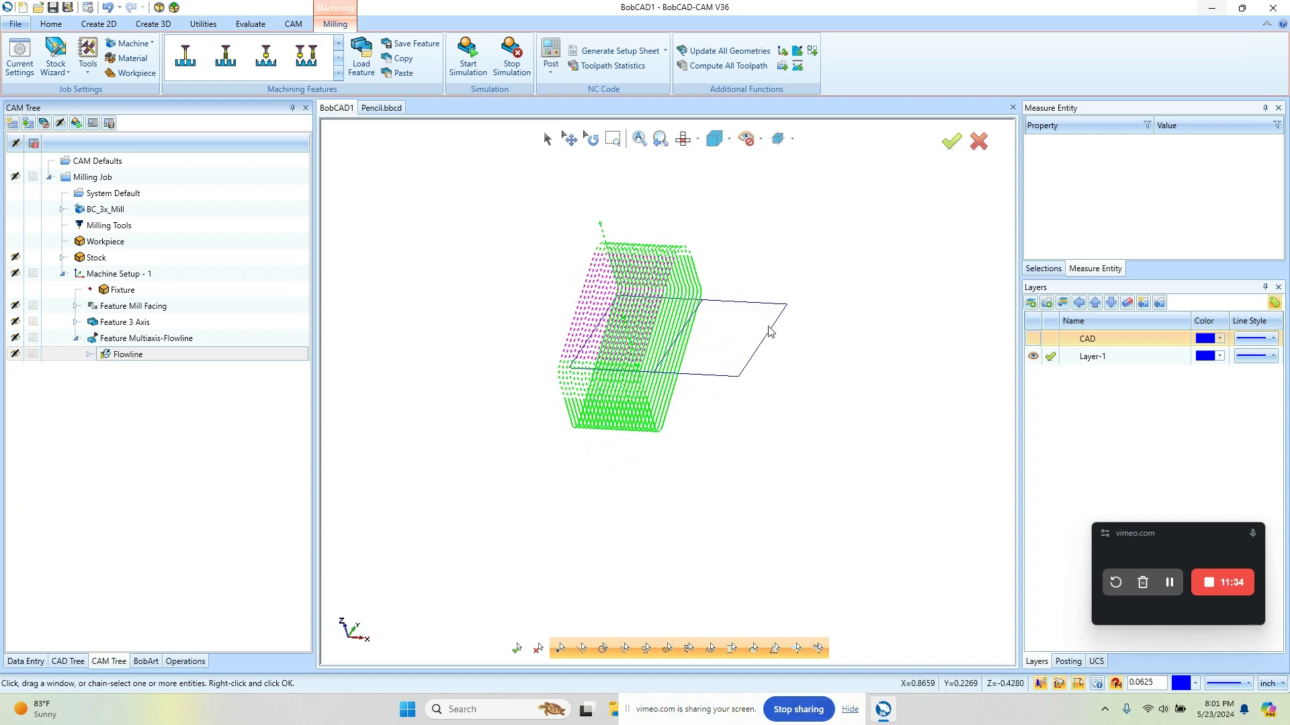
# - Duplicate the Multiaxis-Flowline feature together with its geometry in Machine Setup - 1
pyautogui.rightClick(155, 344)
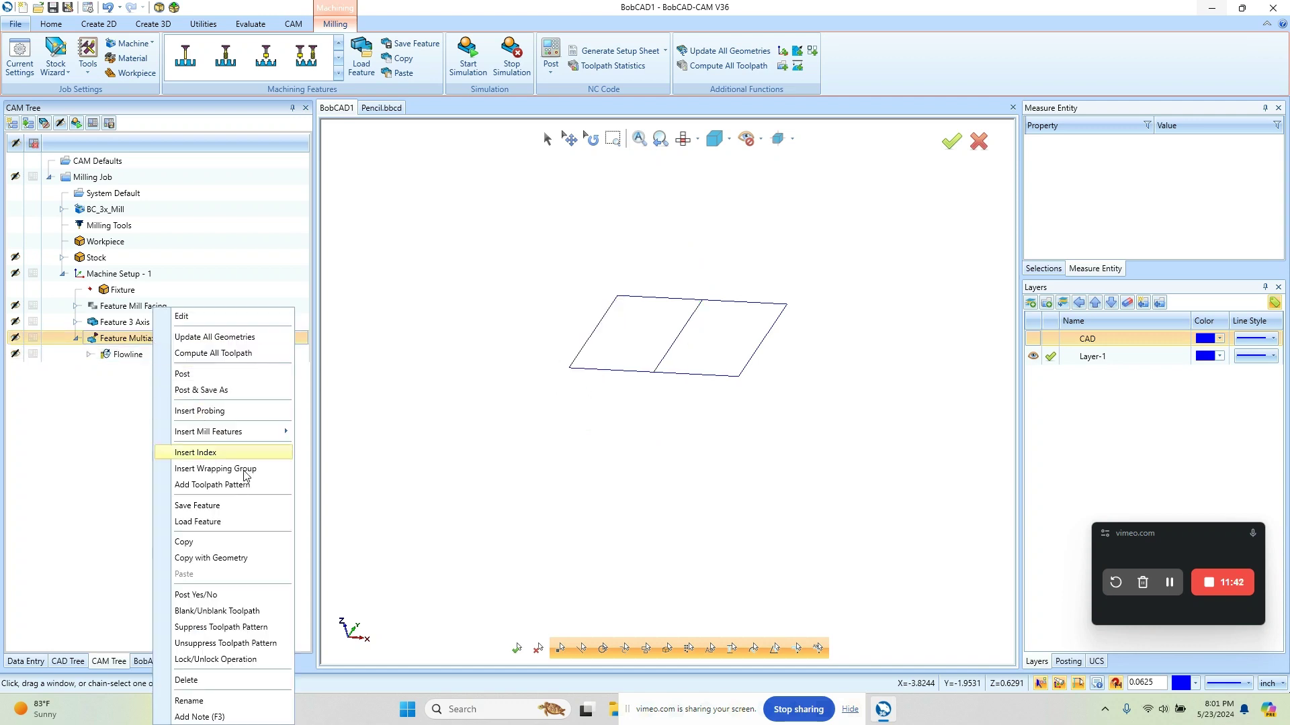
pyautogui.click(264, 552)
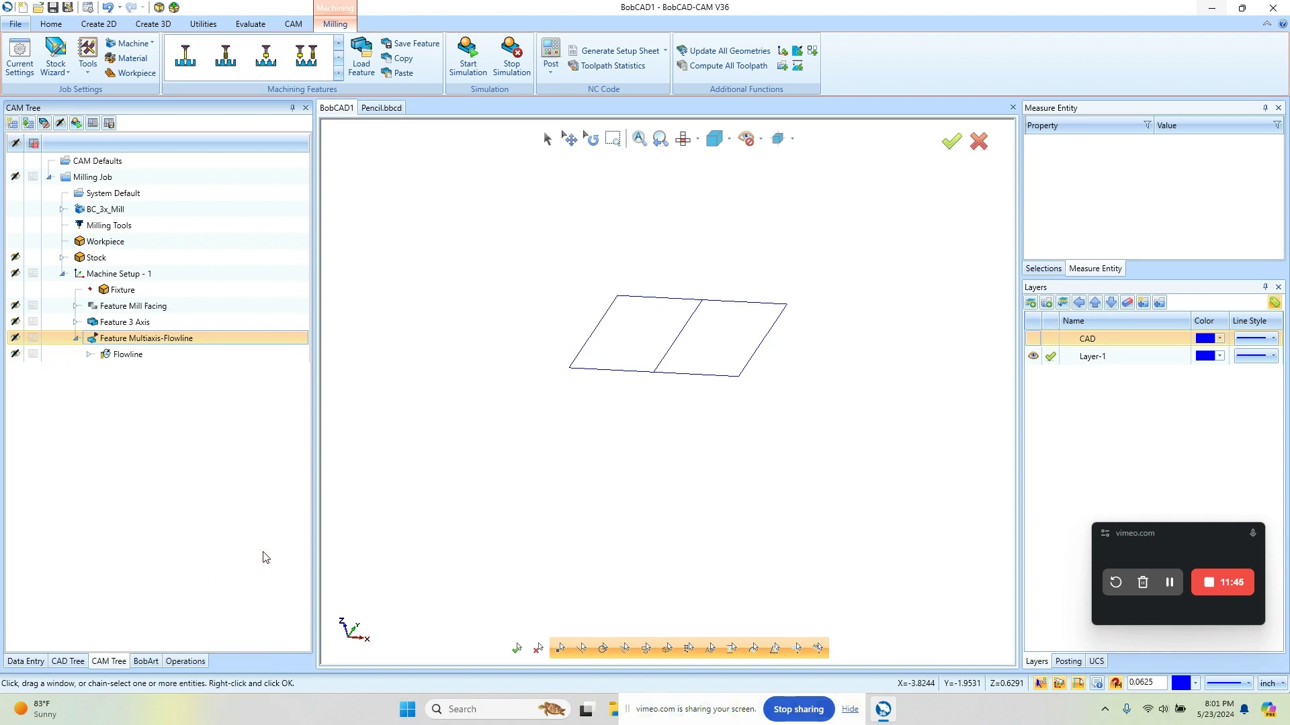
pyautogui.rightClick(162, 345)
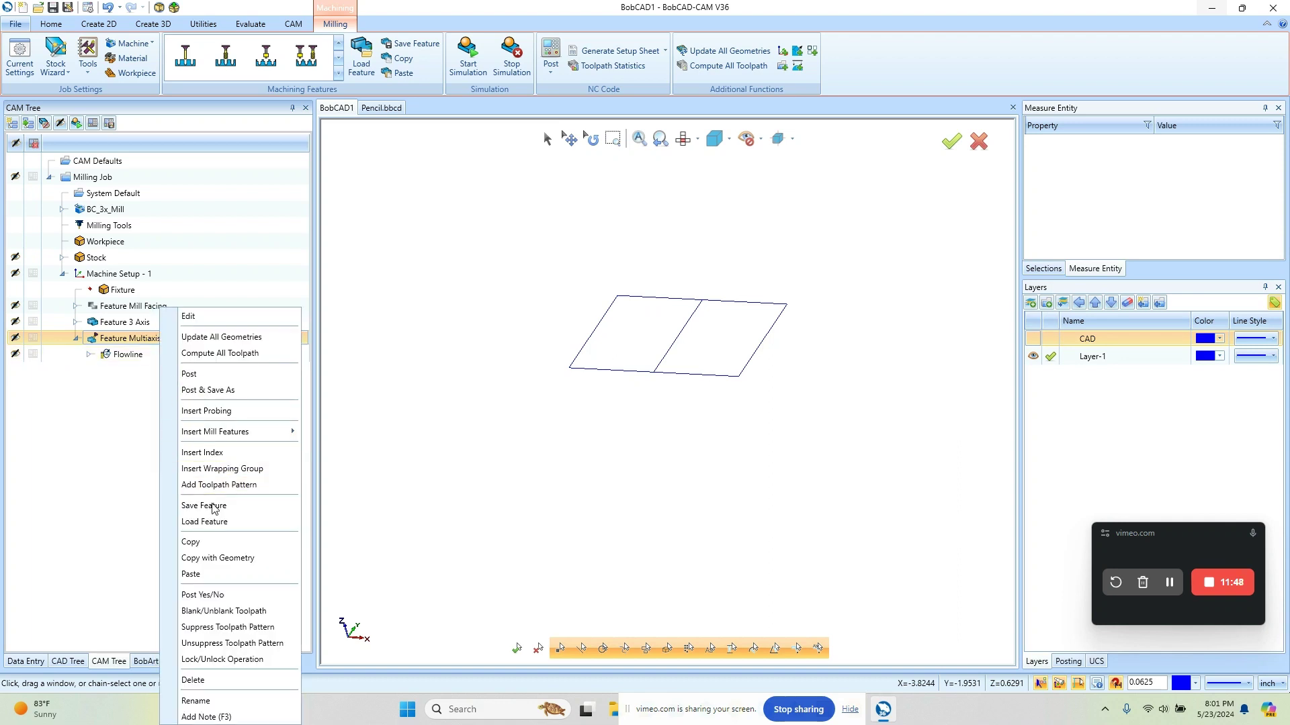
pyautogui.click(236, 574)
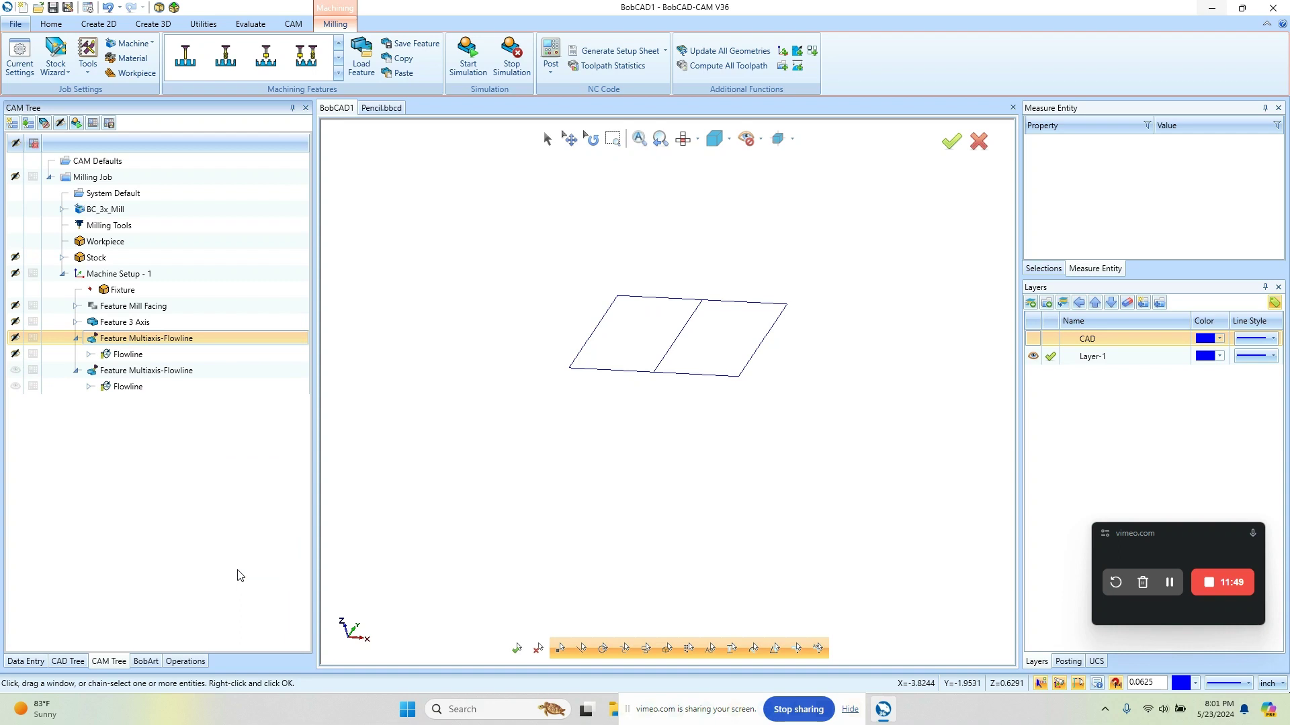
# - Compute the toolpath of the Flowline operation in the copied Multiaxis-Flowline feature
pyautogui.click(138, 372)
pyautogui.click(129, 339)
pyautogui.click(137, 376)
pyautogui.click(128, 387)
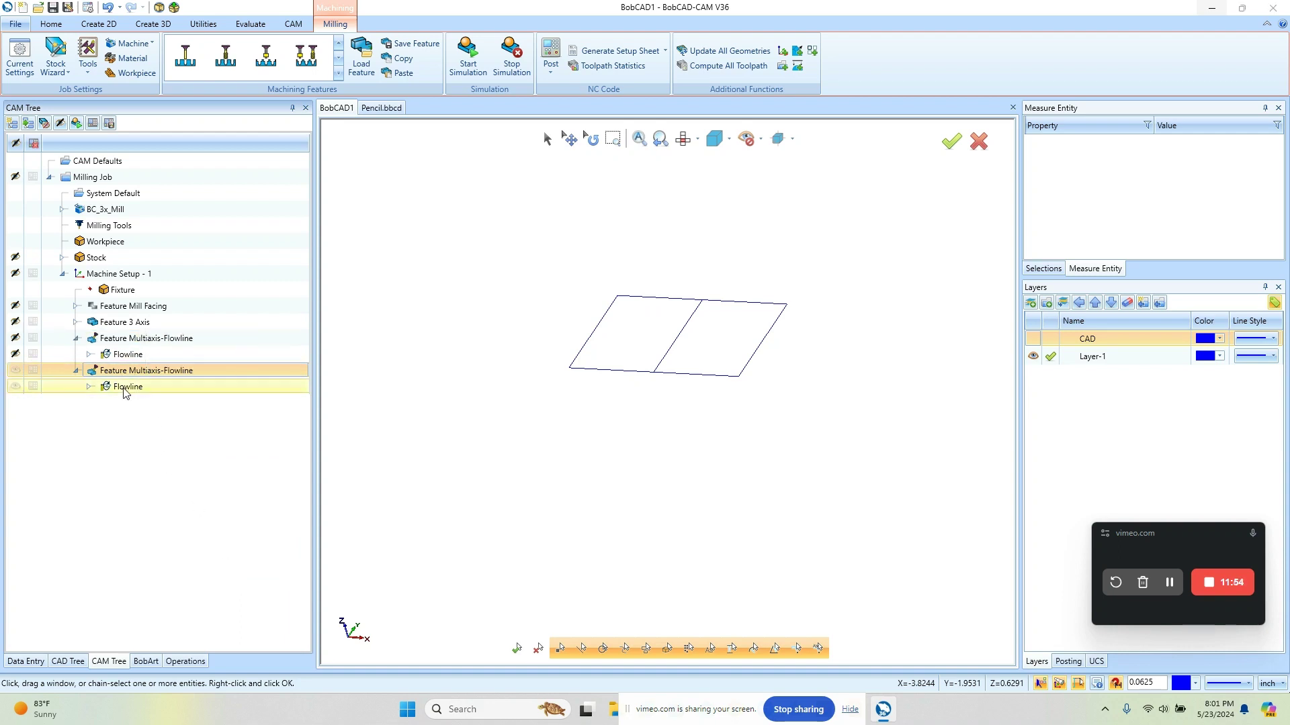
pyautogui.rightClick(125, 388)
pyautogui.click(178, 421)
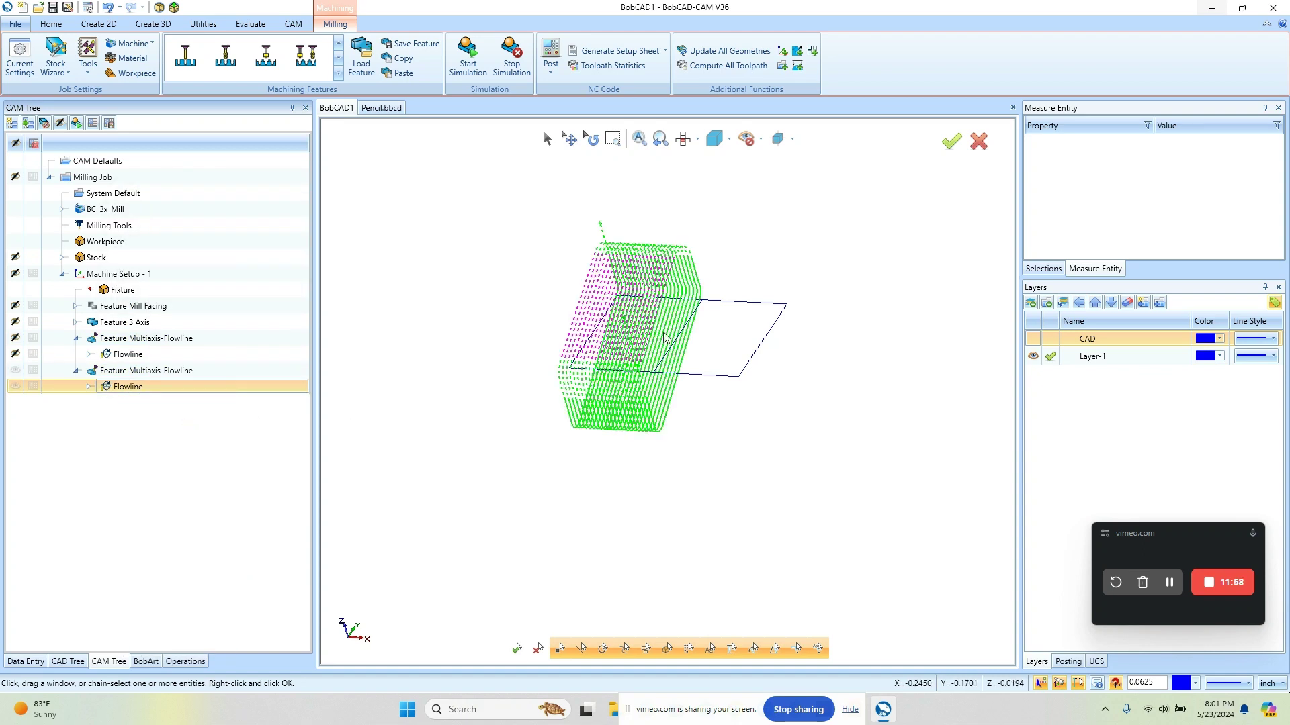
# - Replace the copied Flowline's 2d containment curves with the rectangle's right half, keeping the dividing line selected
pyautogui.doubleClick(130, 388)
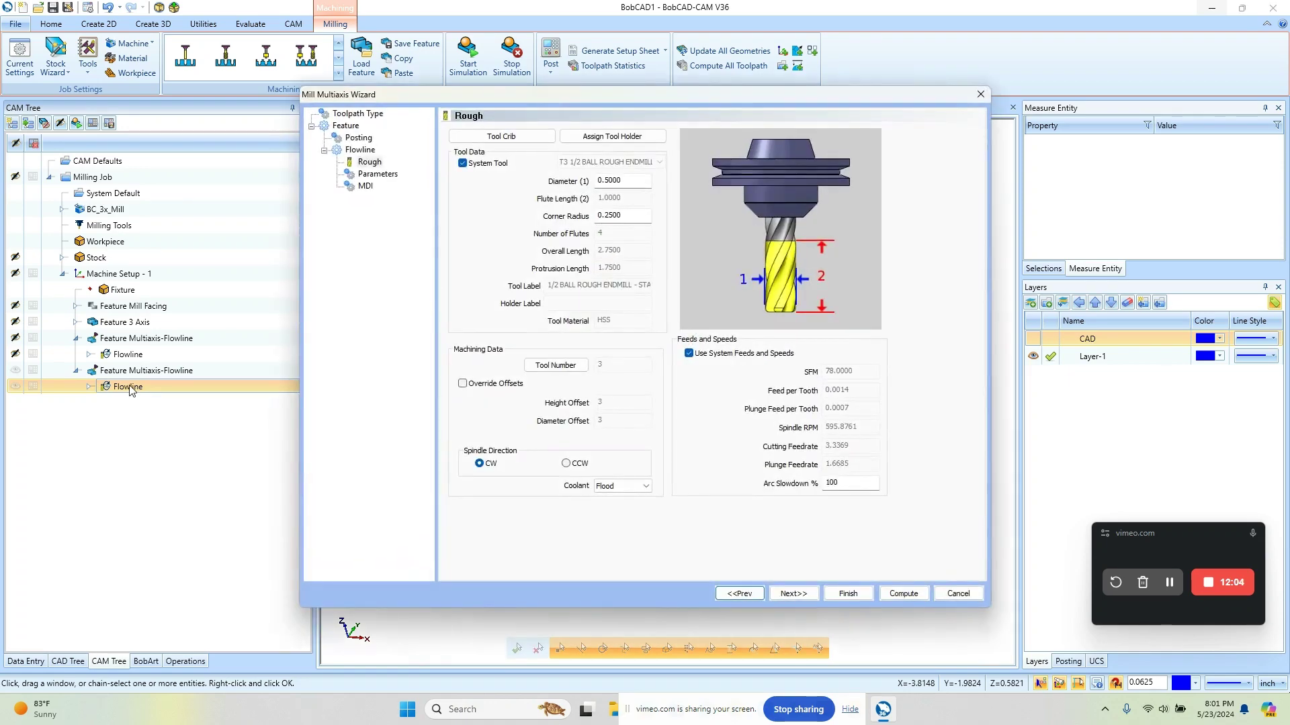
pyautogui.click(387, 176)
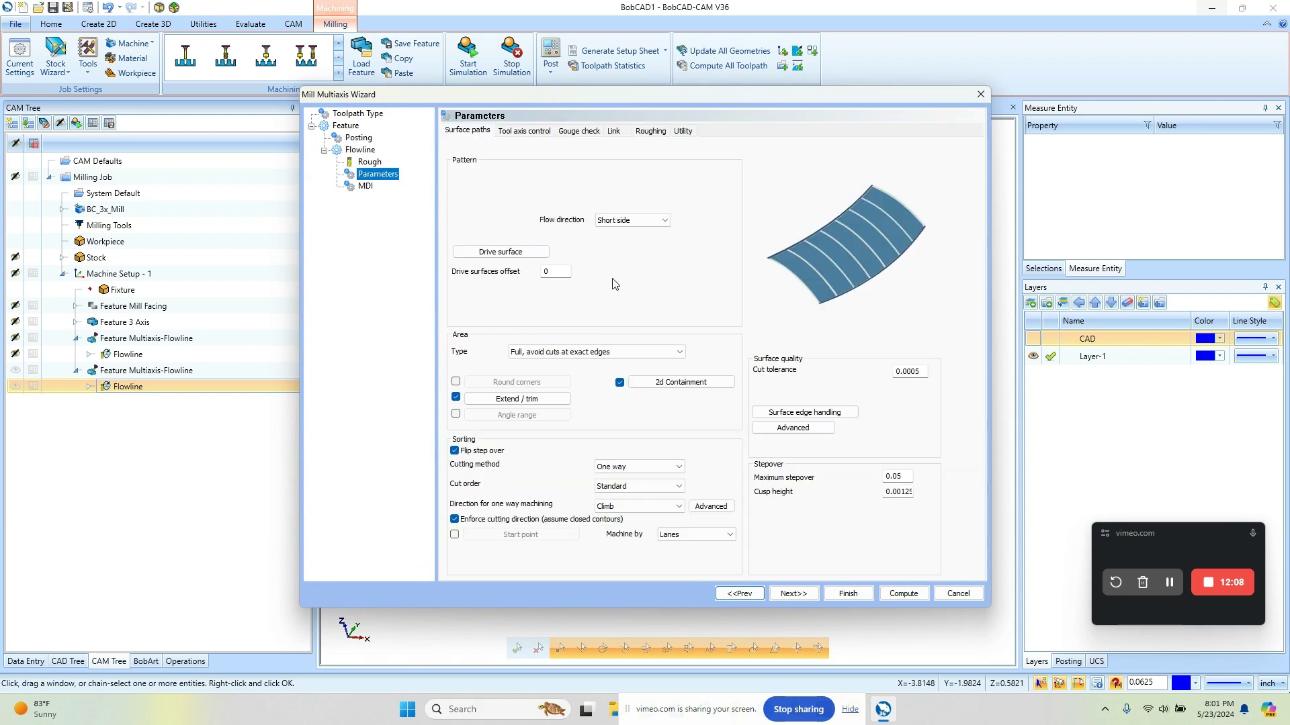
pyautogui.click(684, 382)
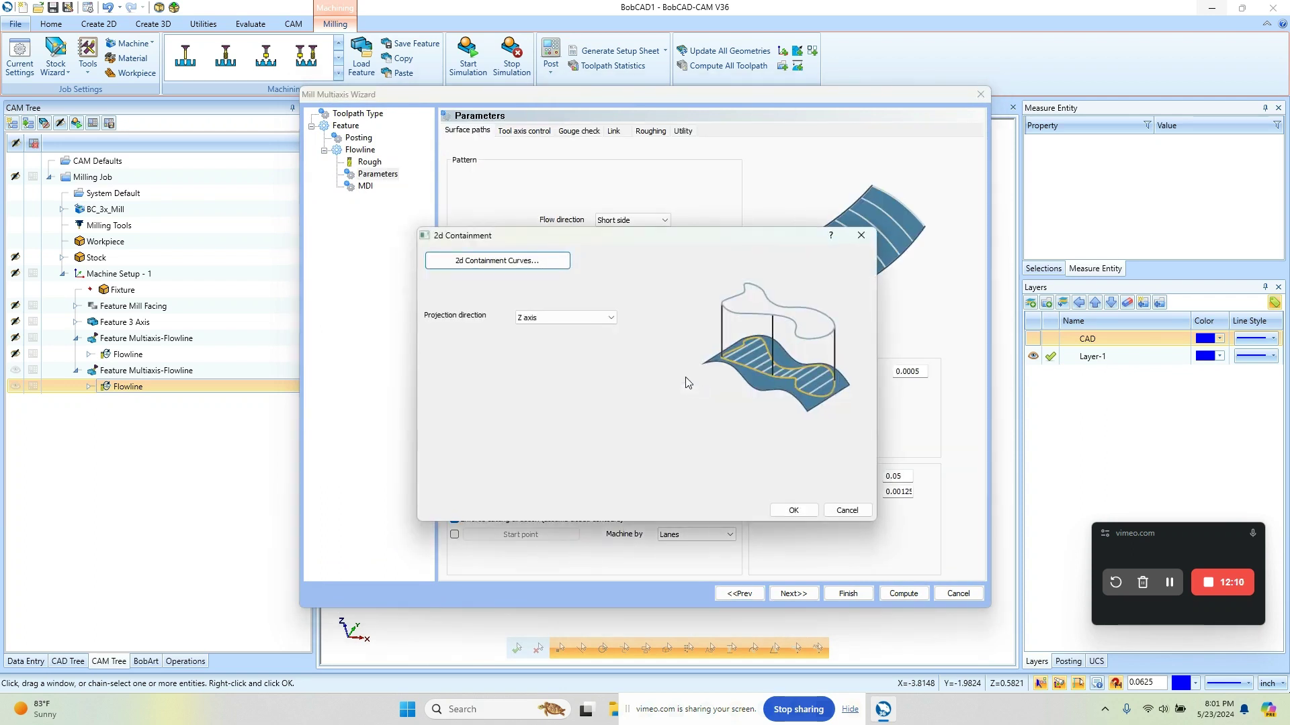
pyautogui.click(523, 263)
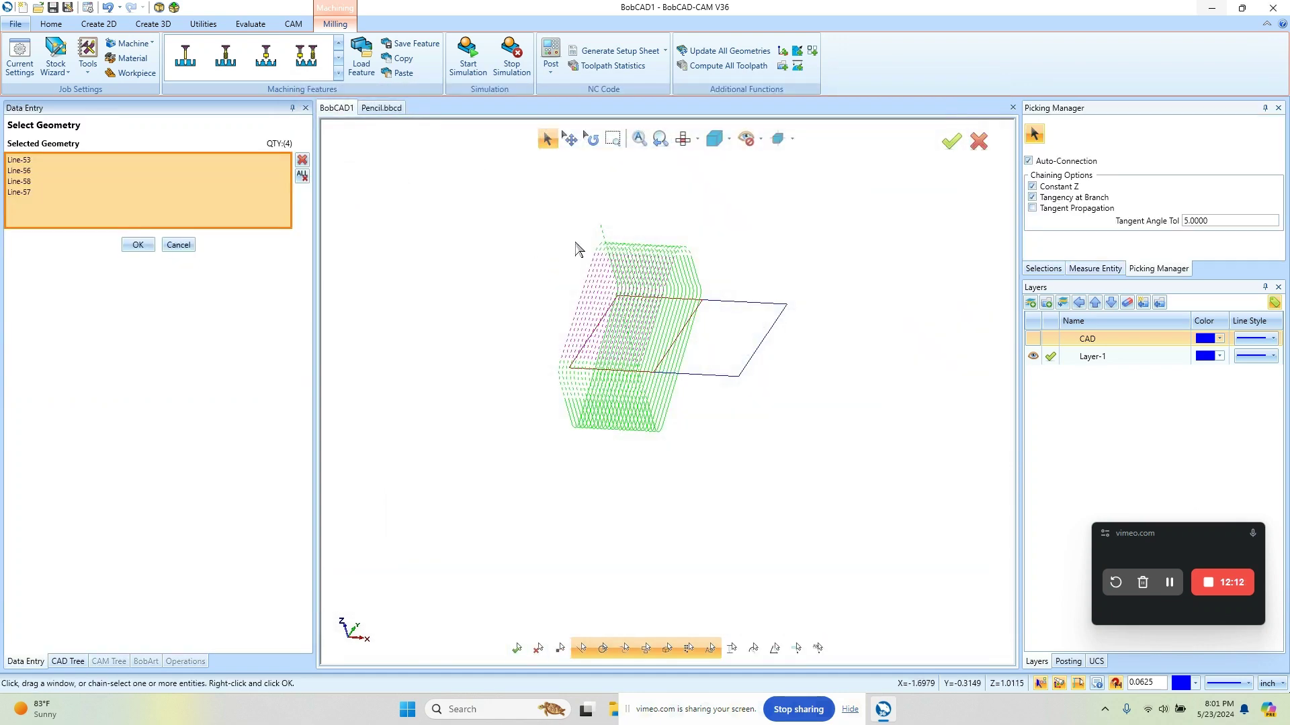
pyautogui.press('F5')
pyautogui.click(618, 456)
pyautogui.moveTo(562, 228); pyautogui.dragTo(620, 457)
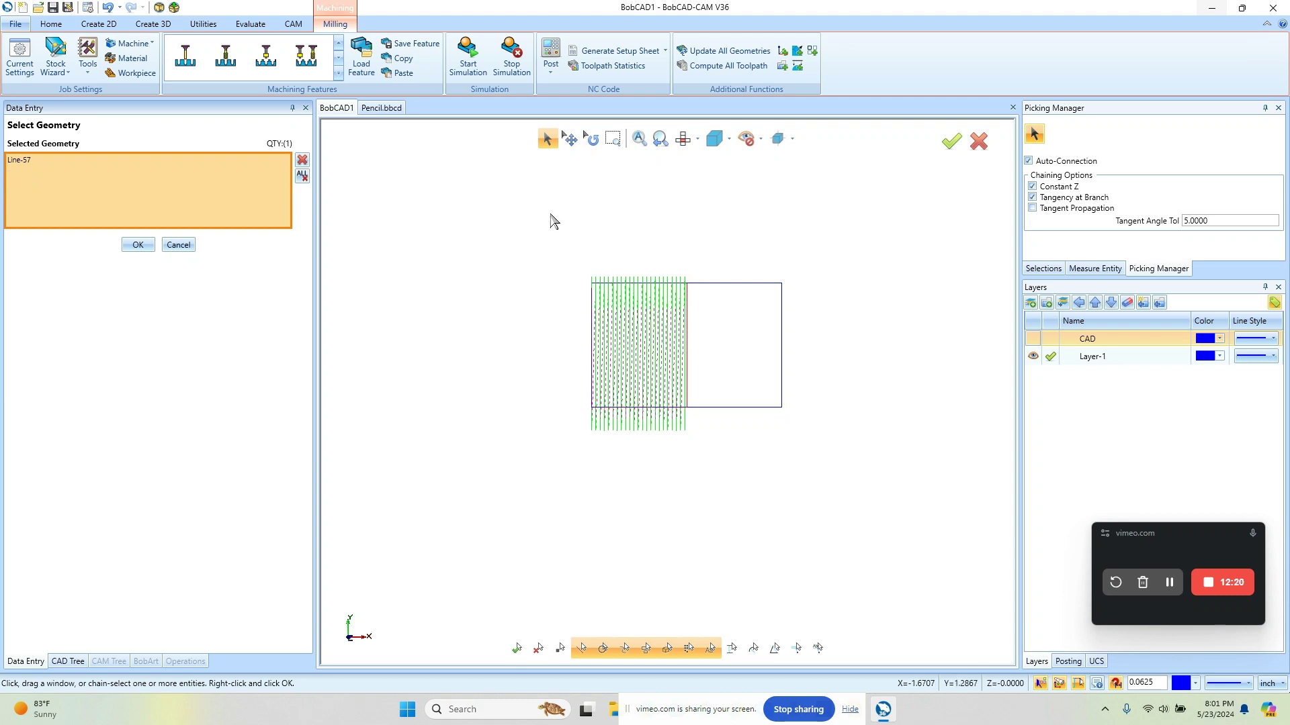
pyautogui.moveTo(736, 238); pyautogui.dragTo(811, 446)
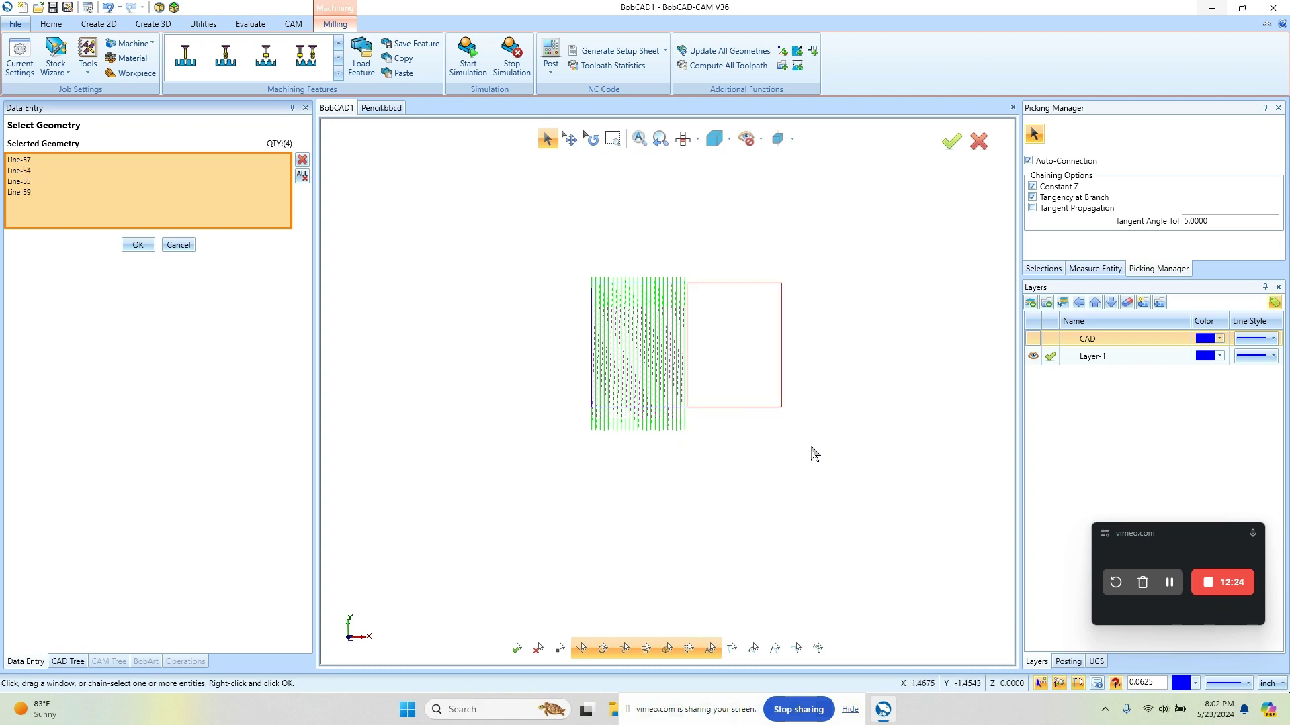
pyautogui.click(139, 245)
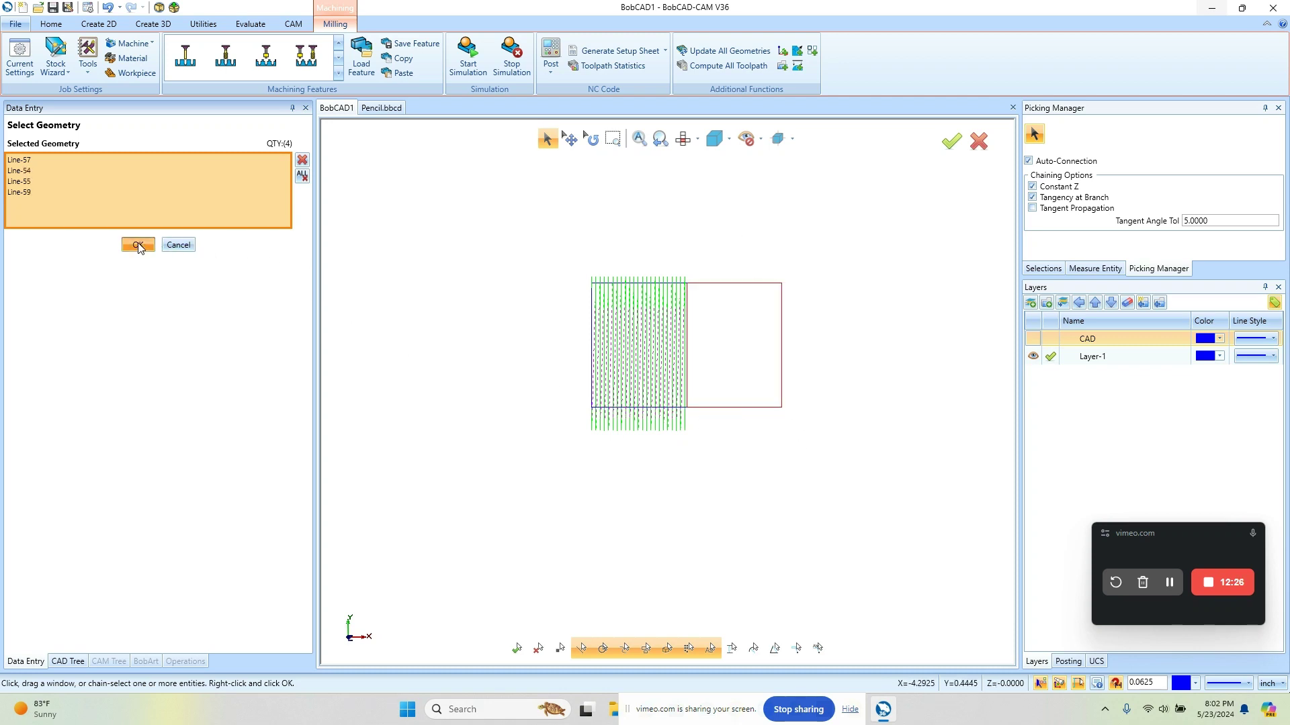
pyautogui.click(793, 511)
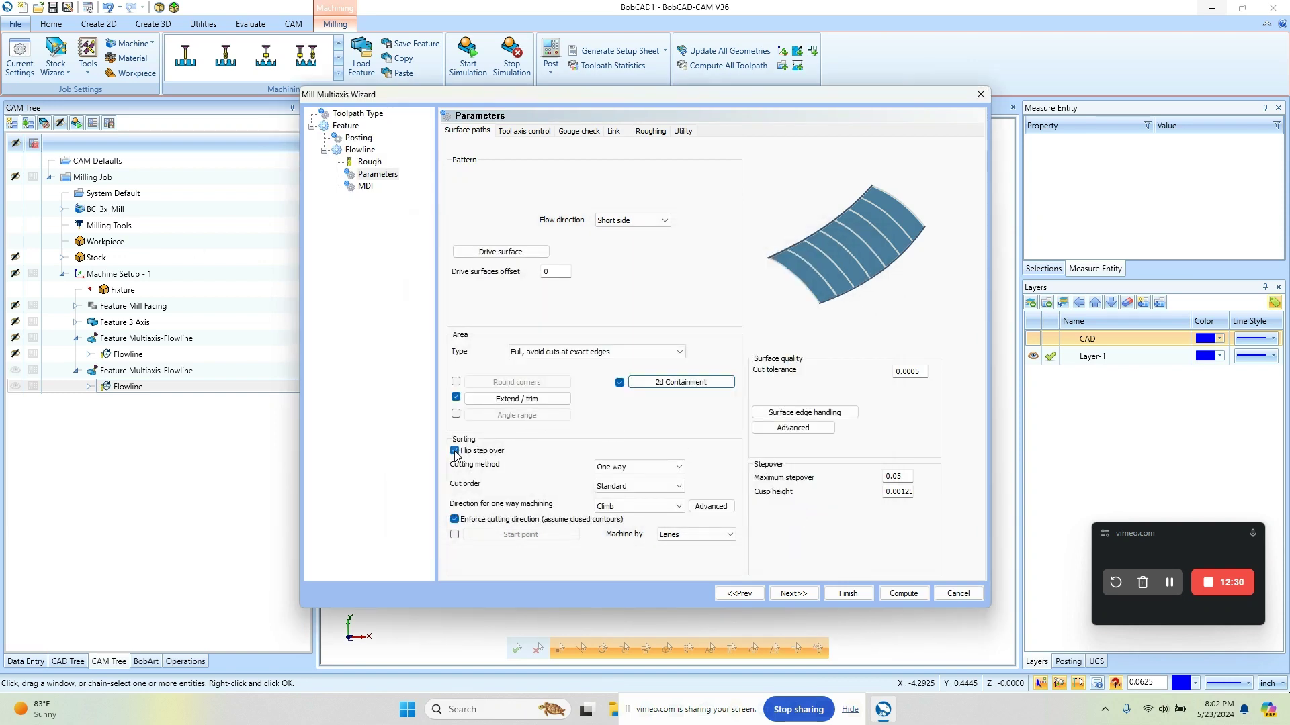
# - Turn off Flip step over for the copied Flowline operation and recompute its toolpath
pyautogui.click(455, 451)
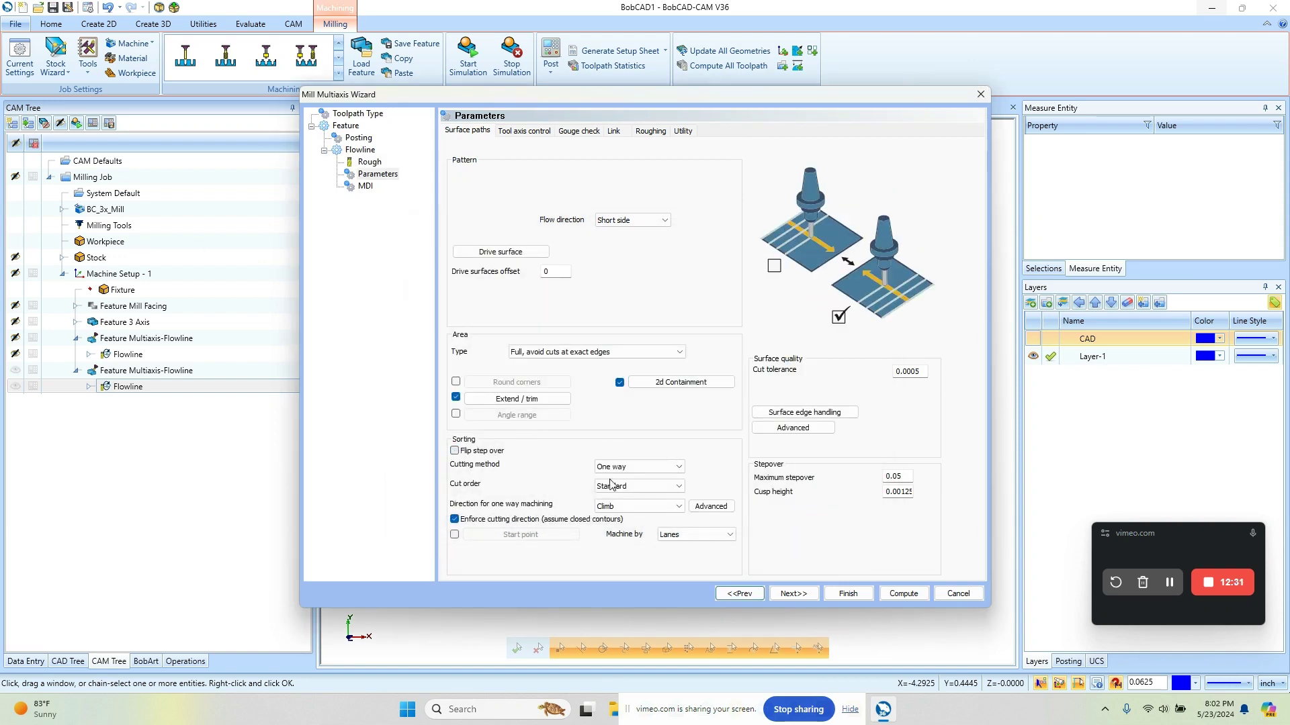
pyautogui.click(903, 593)
pyautogui.moveTo(749, 488); pyautogui.dragTo(795, 406, button='middle')
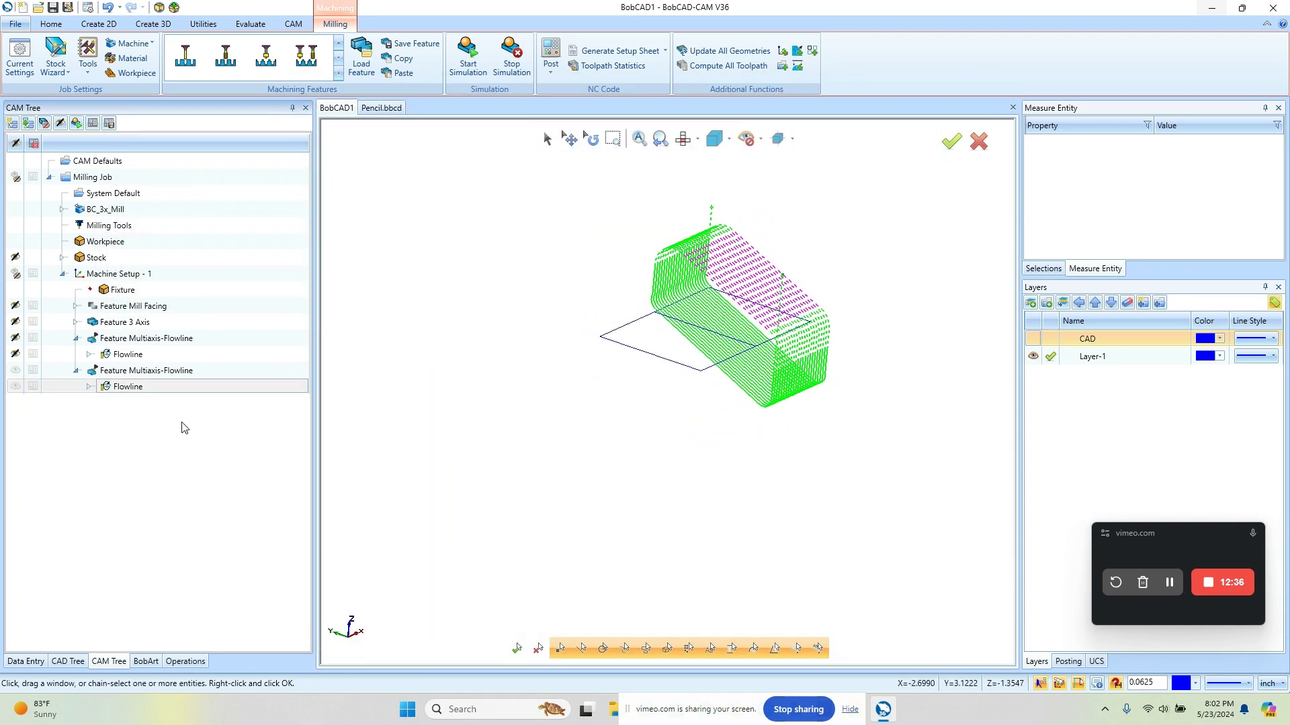
# - Backplot the copied Flowline operation to check its cutting order across the right half, and close the backplot
pyautogui.rightClick(125, 388)
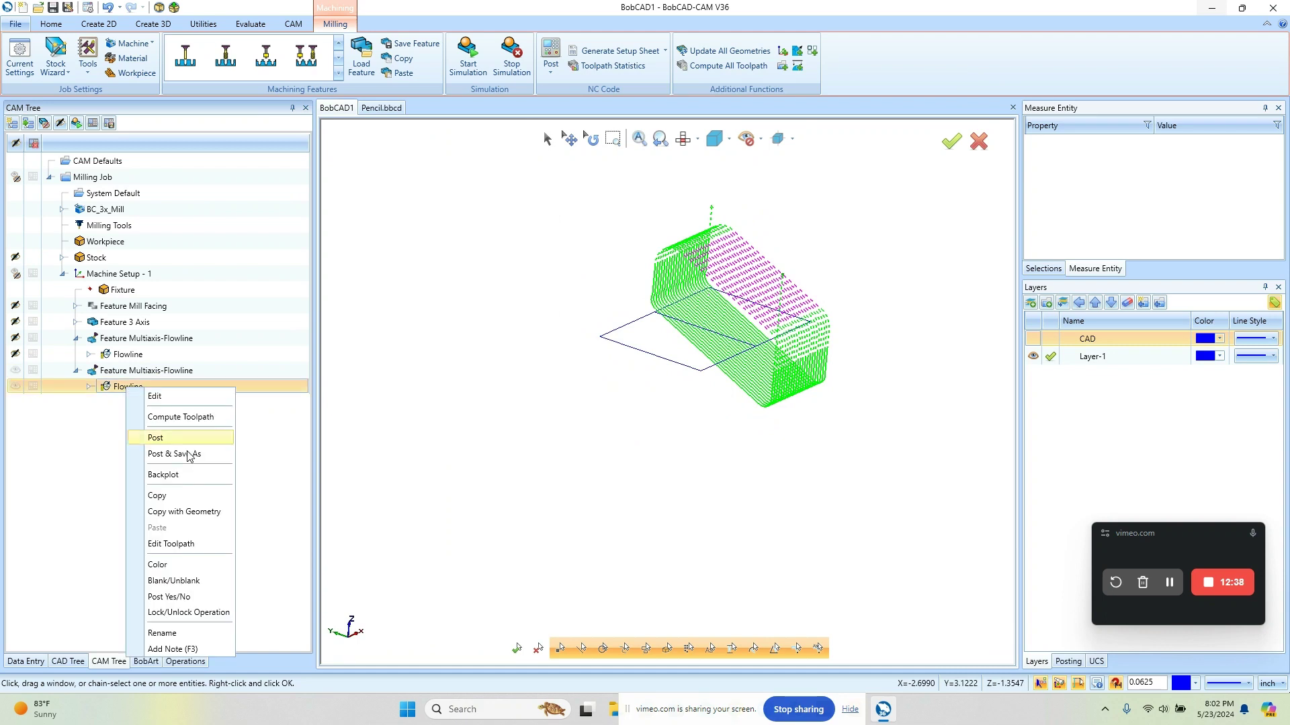
pyautogui.click(163, 475)
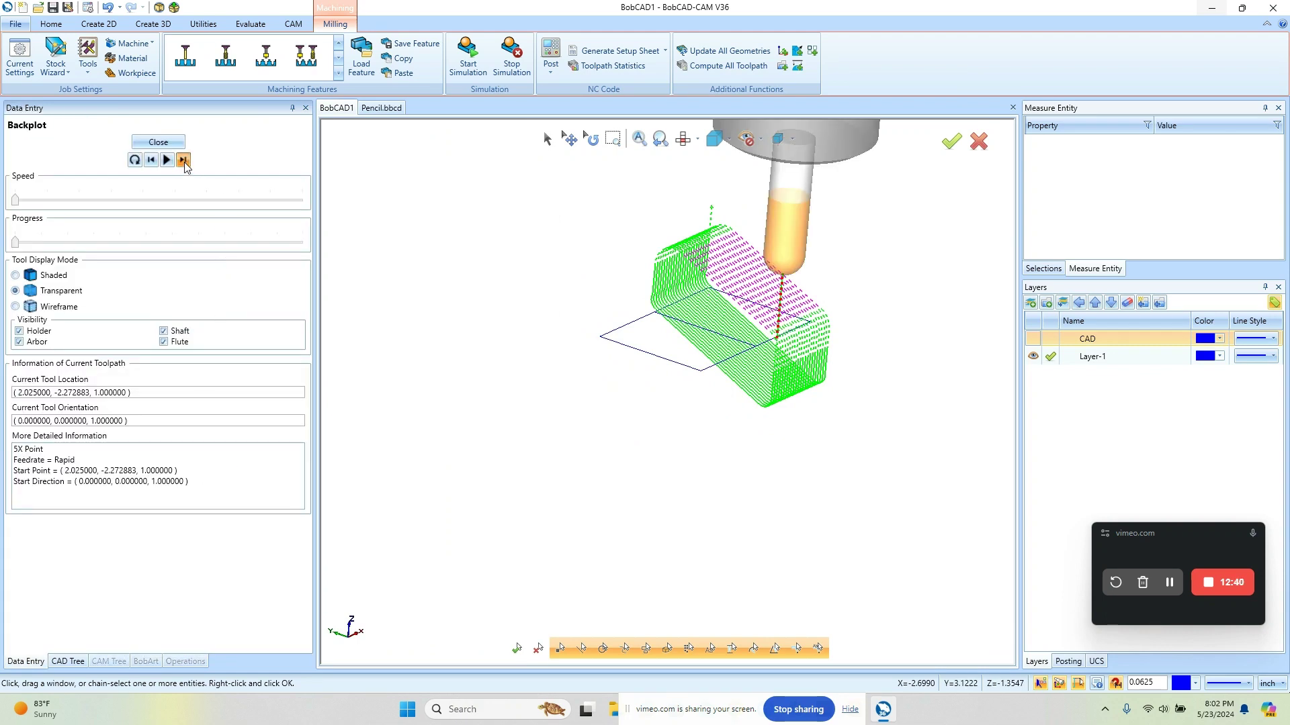
pyautogui.click(184, 161)
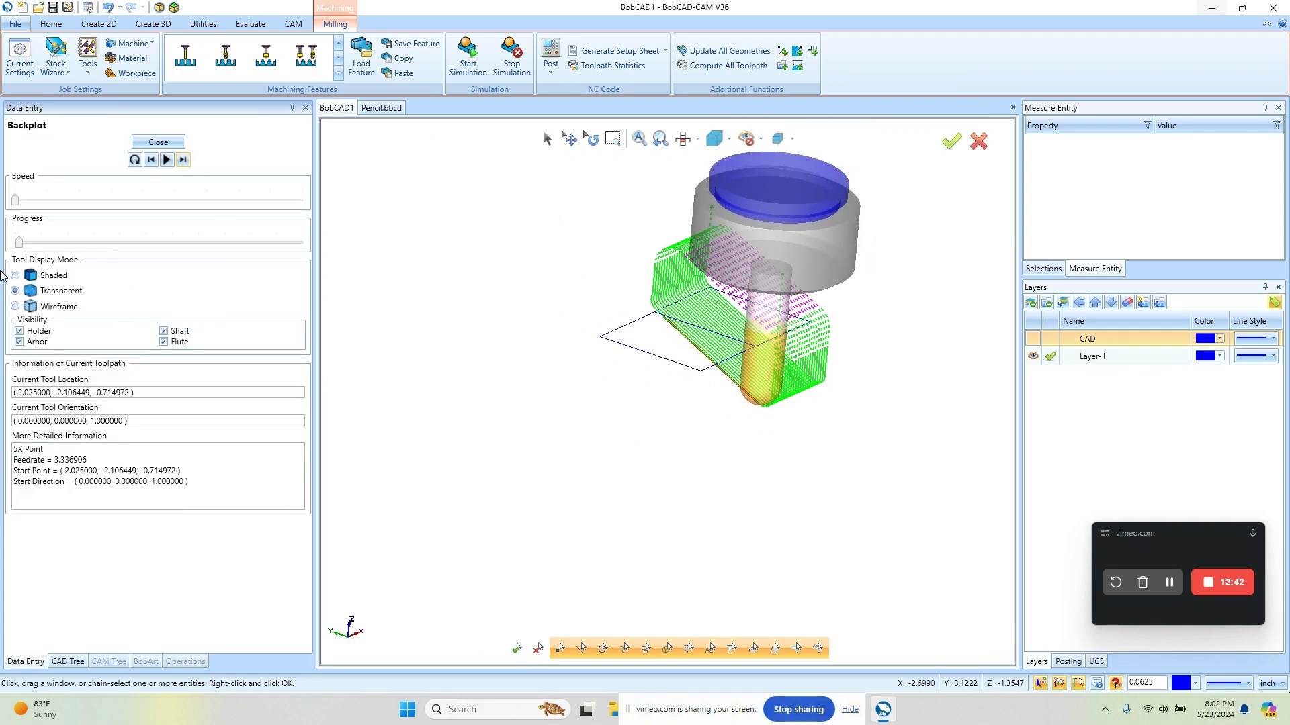
pyautogui.moveTo(20, 243); pyautogui.dragTo(127, 249)
pyautogui.click(166, 142)
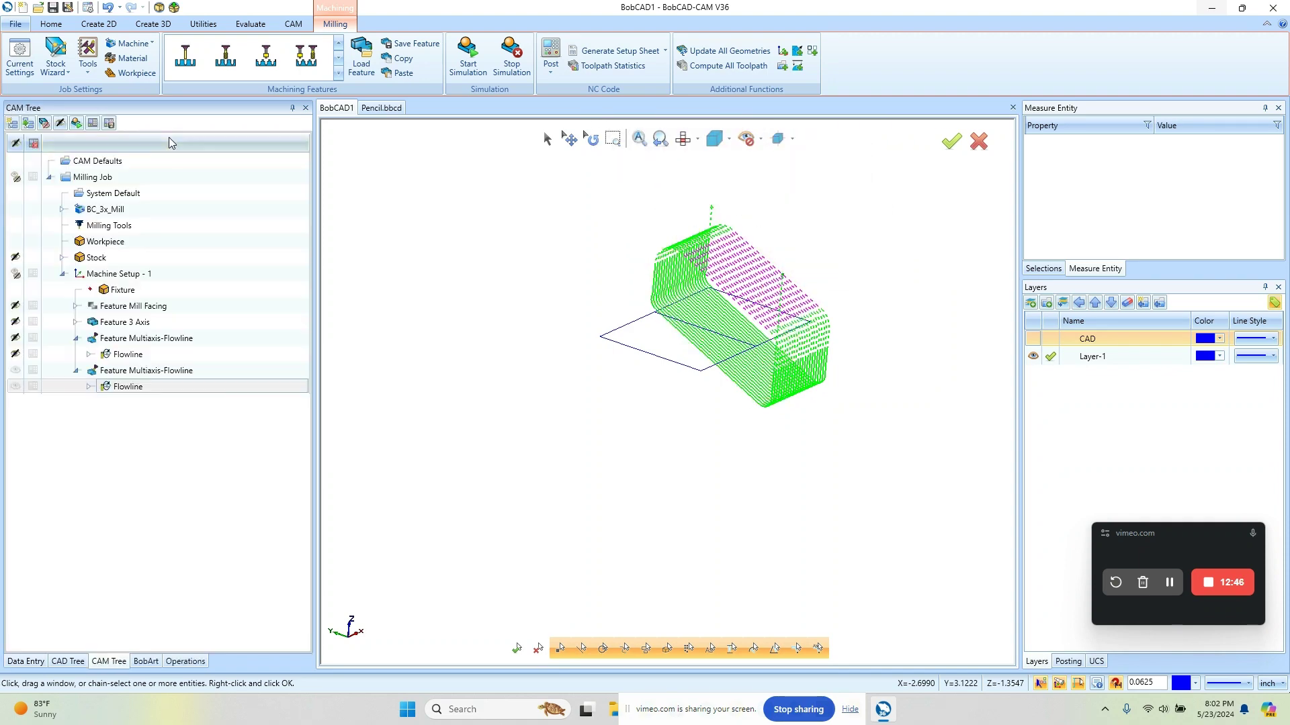
# - Collapse both Multiaxis-Flowline features in the CAM tree
pyautogui.click(121, 338)
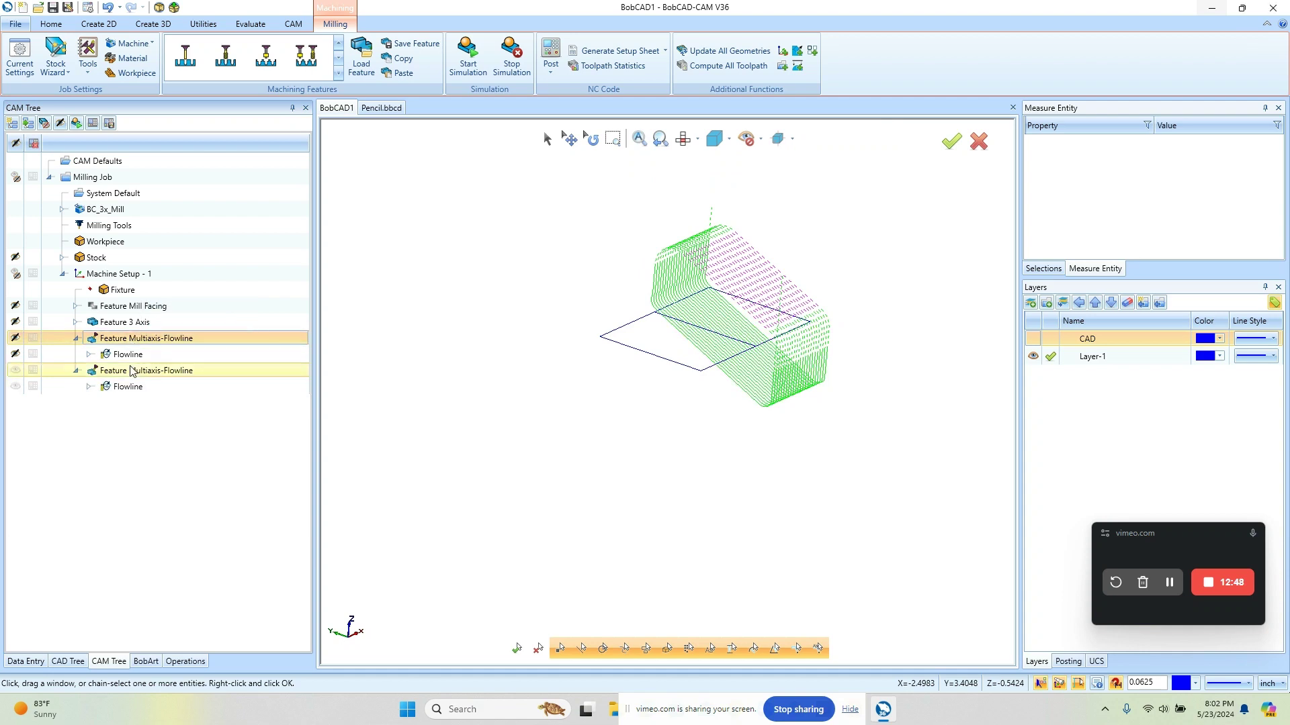
pyautogui.click(122, 371)
pyautogui.click(75, 338)
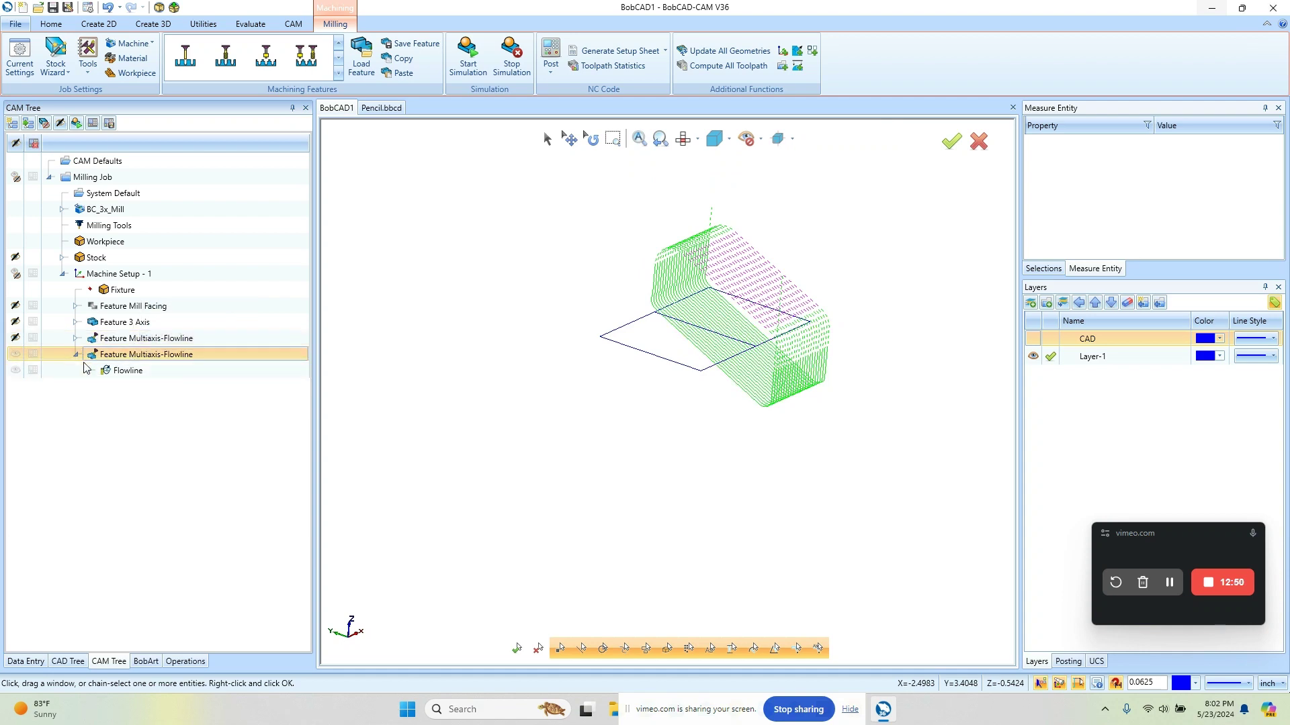
pyautogui.click(76, 354)
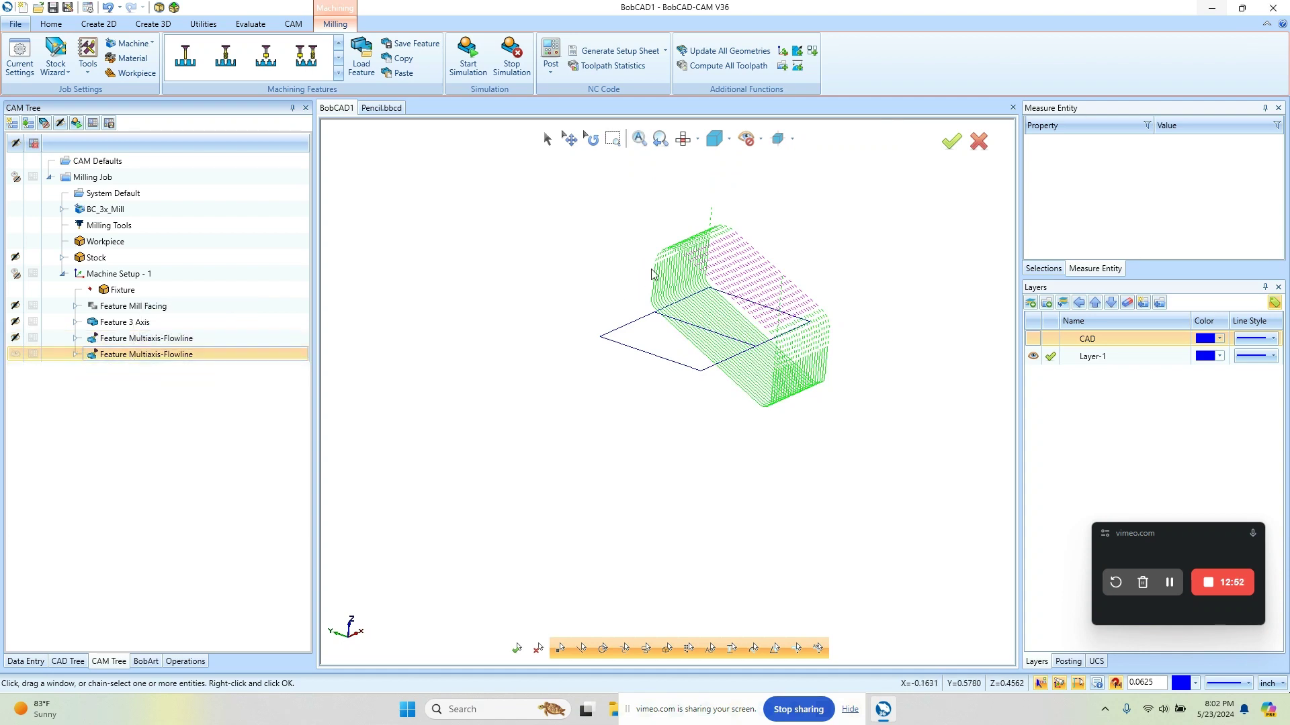
# - Hide the toolpath of the copied Multiaxis-Flowline feature and show the CAD layer
pyautogui.click(15, 355)
pyautogui.click(1033, 339)
pyautogui.click(1050, 339)
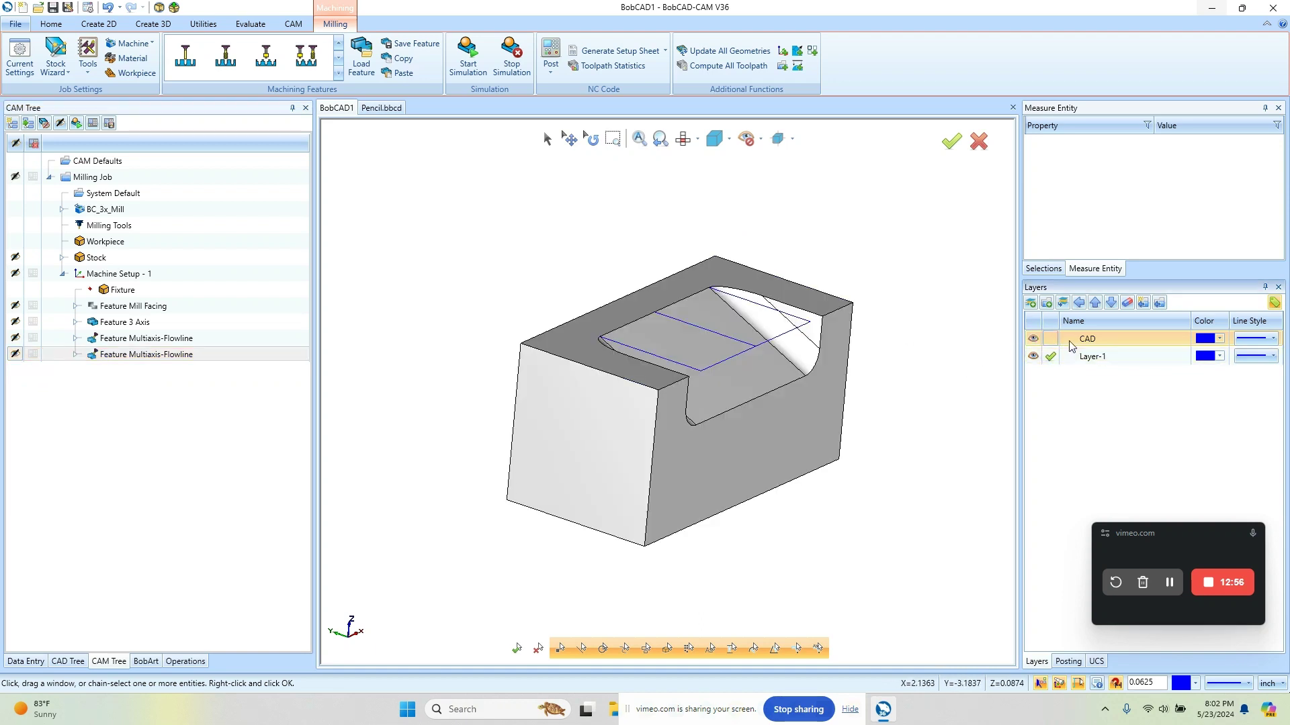
# - Hide Layer-1 and add a Mill Multiaxis feature with the Deburring toolpath type to Machine Setup - 1
pyautogui.click(1033, 356)
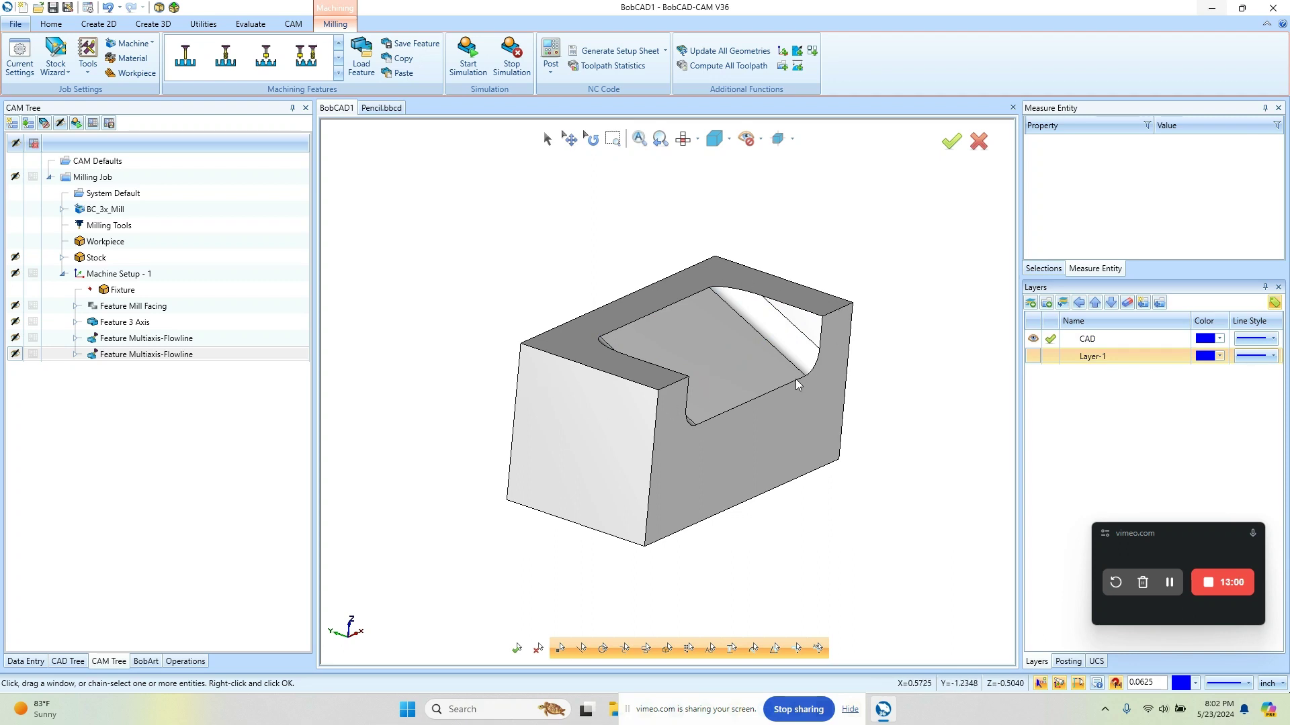
pyautogui.moveTo(748, 438); pyautogui.dragTo(711, 438, button='middle')
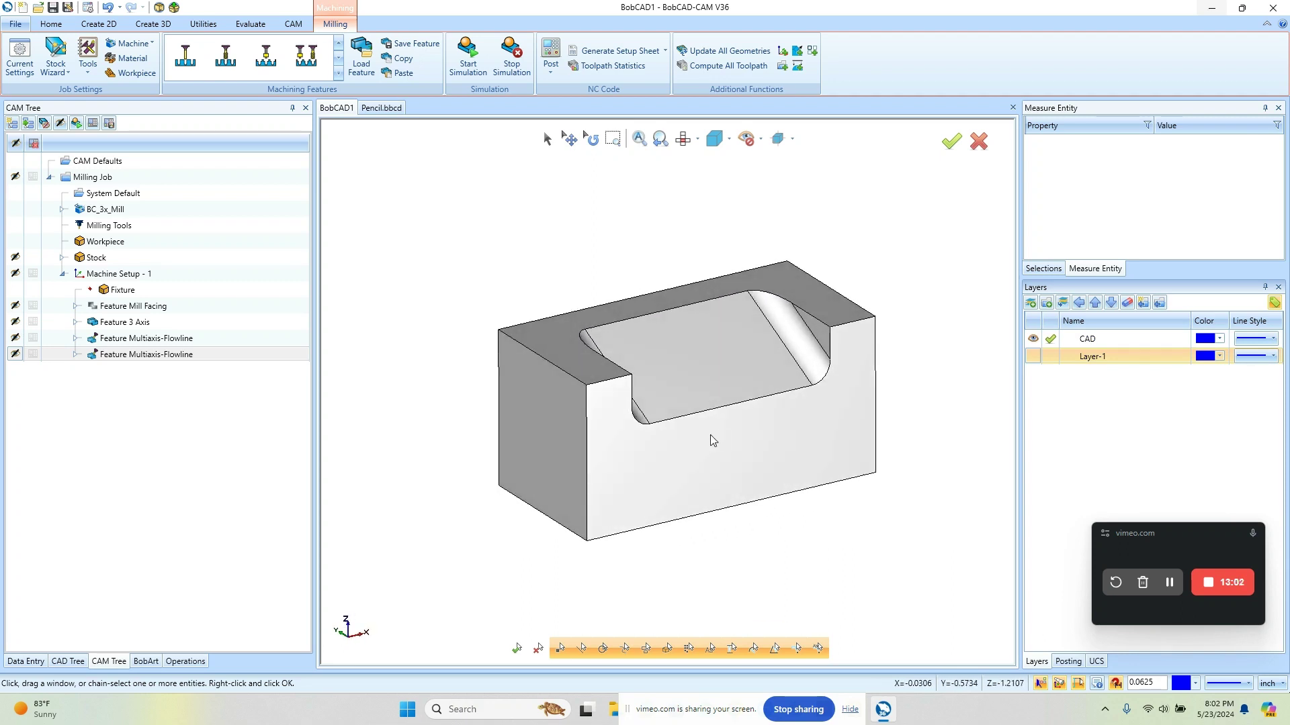
pyautogui.rightClick(128, 276)
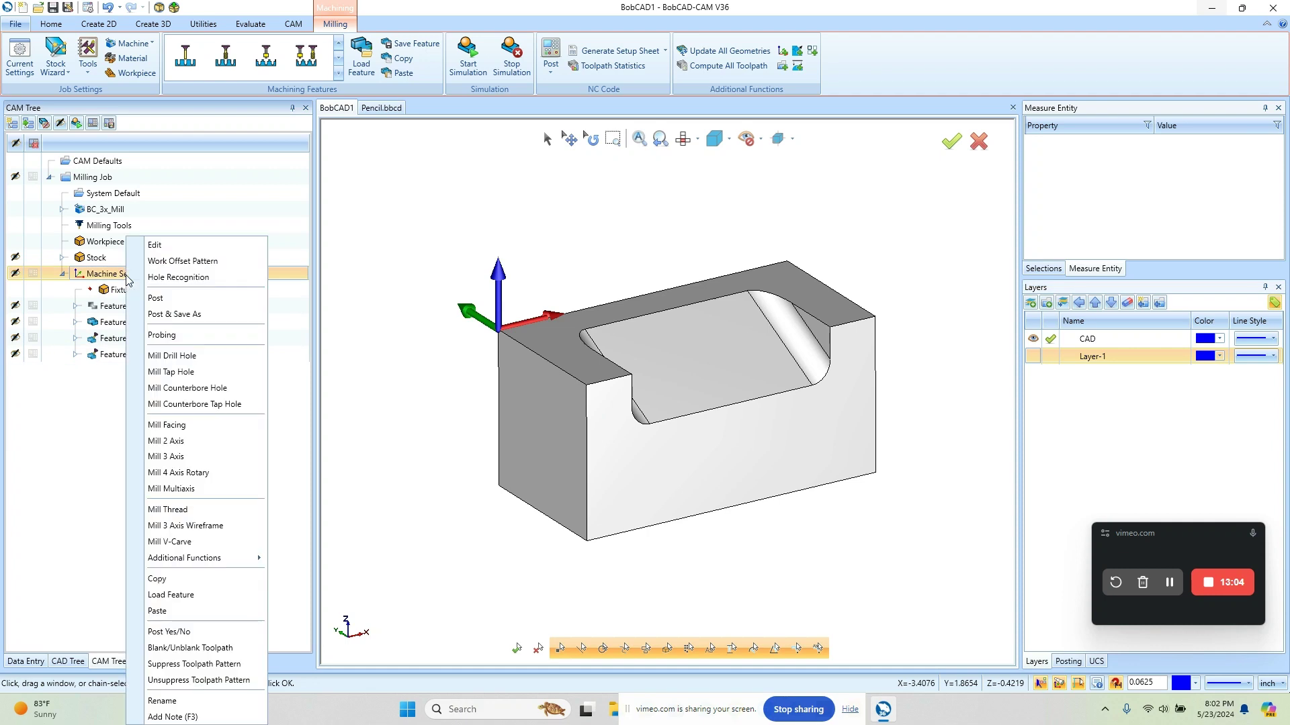
pyautogui.click(230, 490)
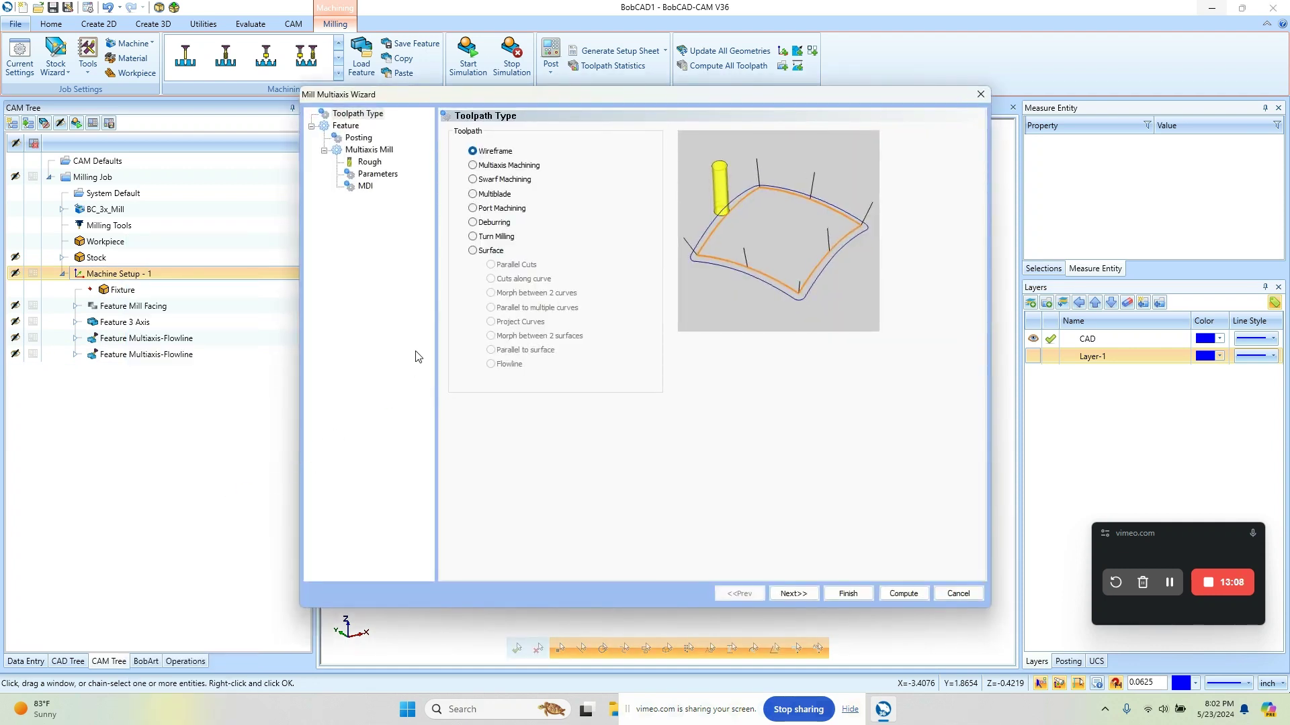
pyautogui.click(473, 223)
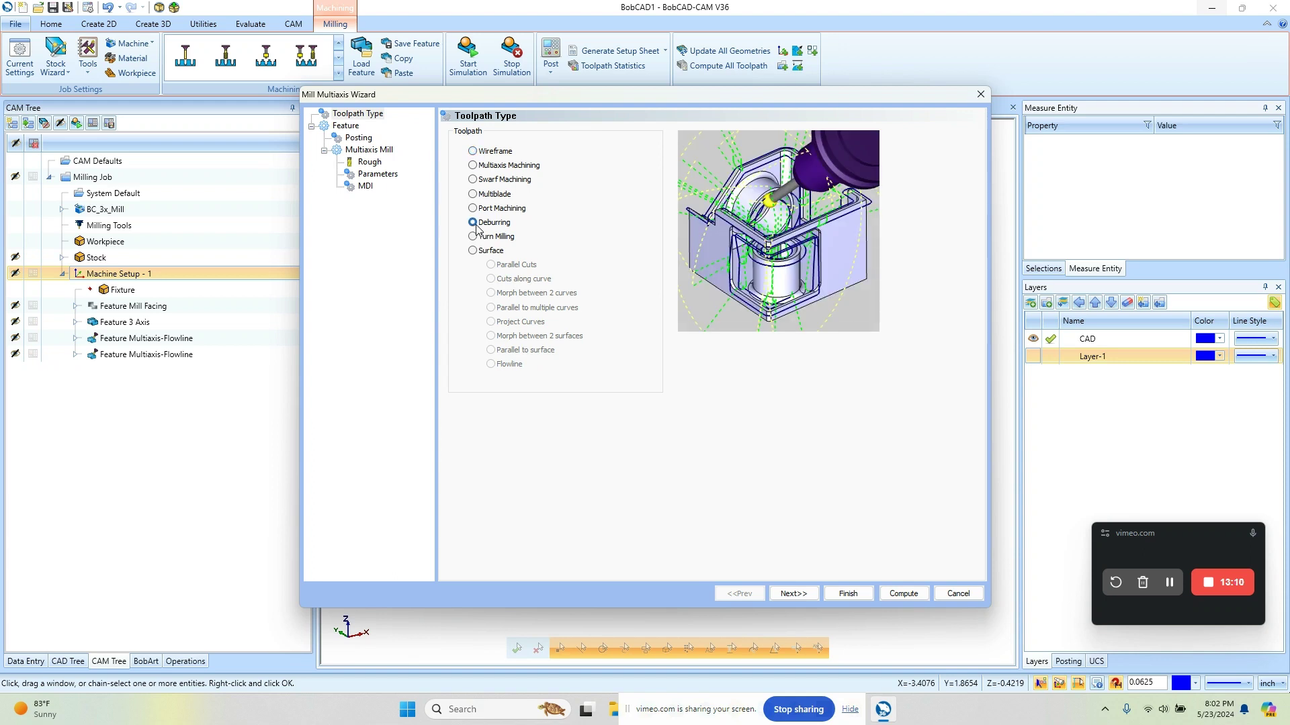
pyautogui.click(790, 592)
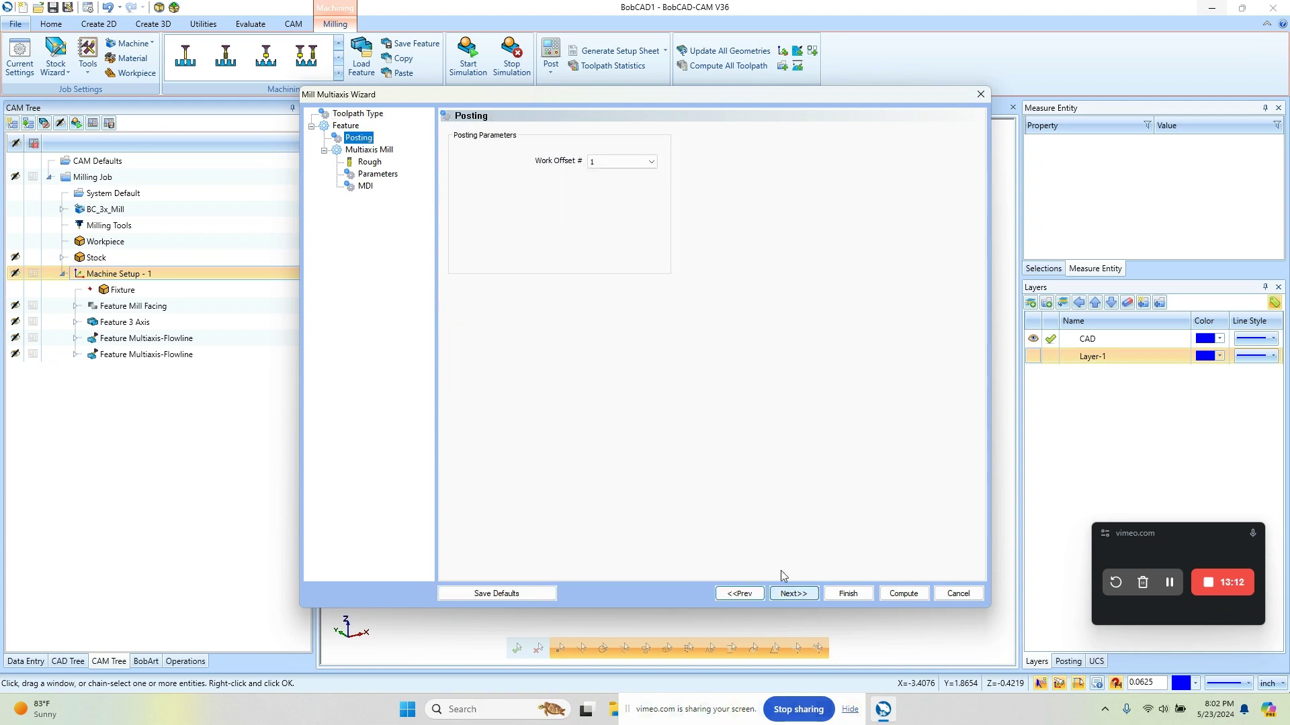
# - Review the deburring tool and set the tool axis control's machining type to 3 axis
pyautogui.click(369, 164)
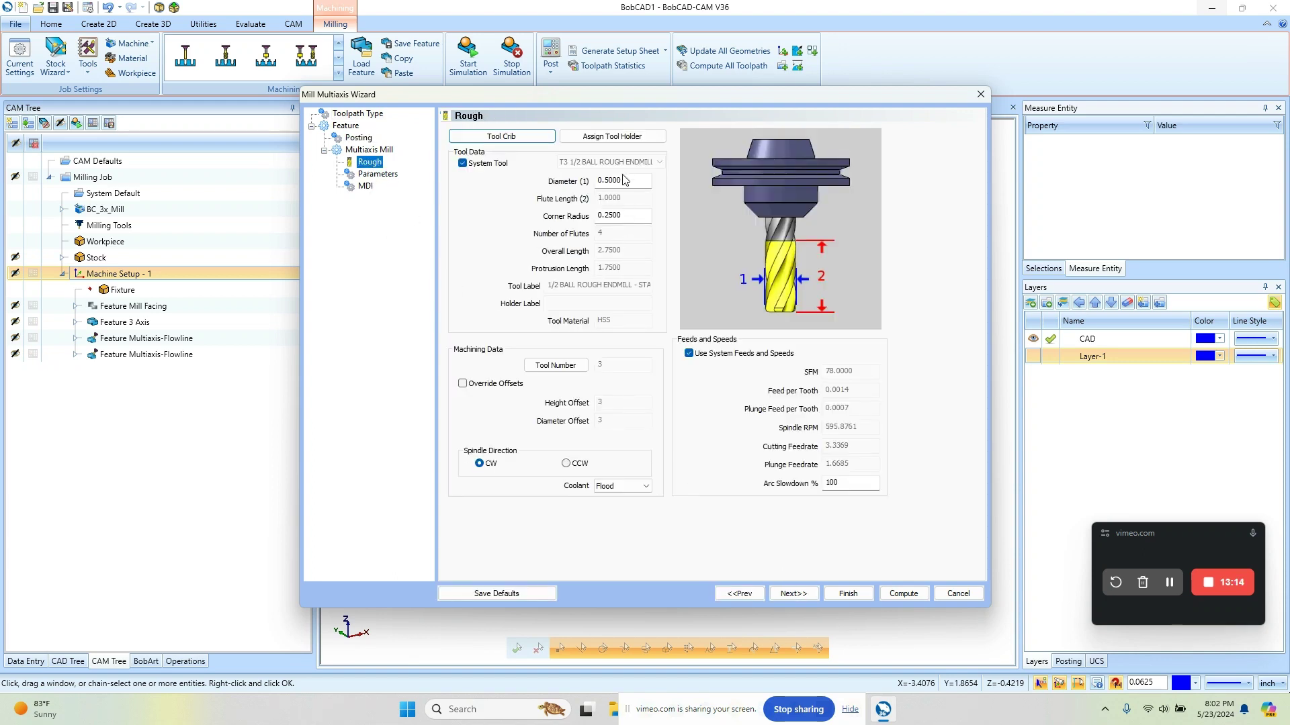
pyautogui.click(377, 175)
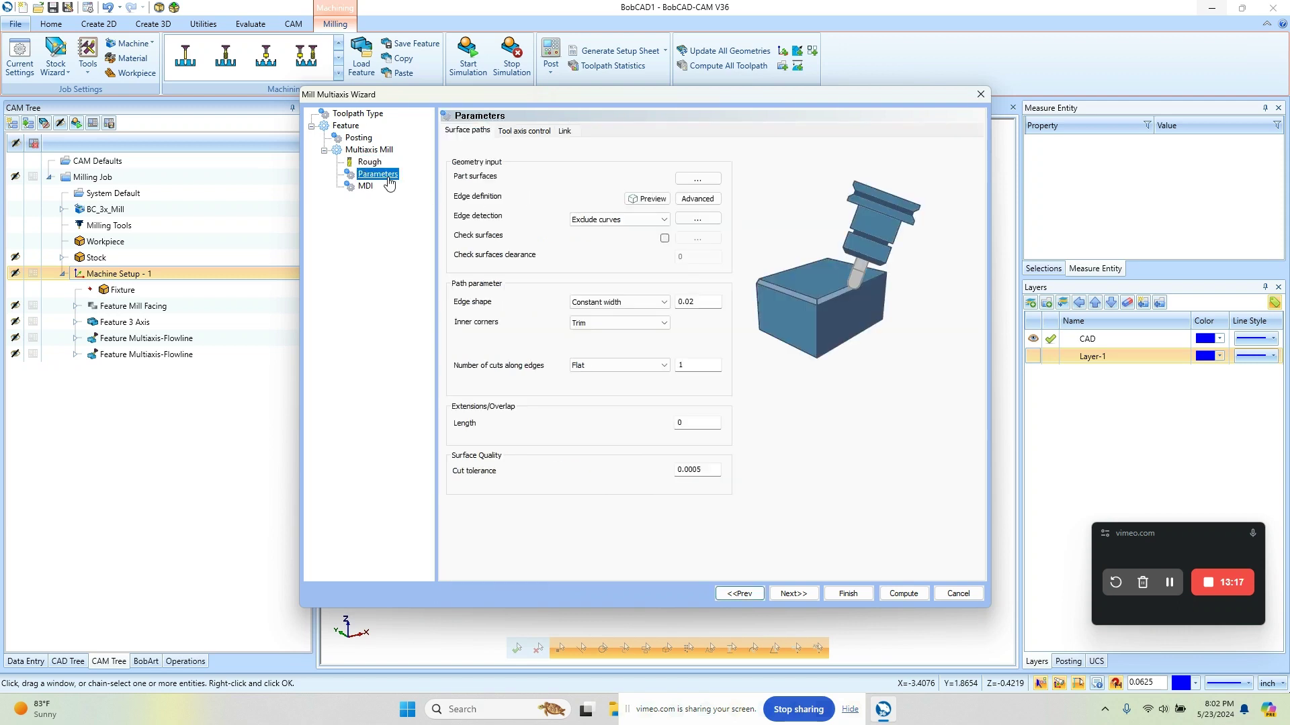
pyautogui.click(524, 131)
pyautogui.click(571, 164)
pyautogui.click(575, 180)
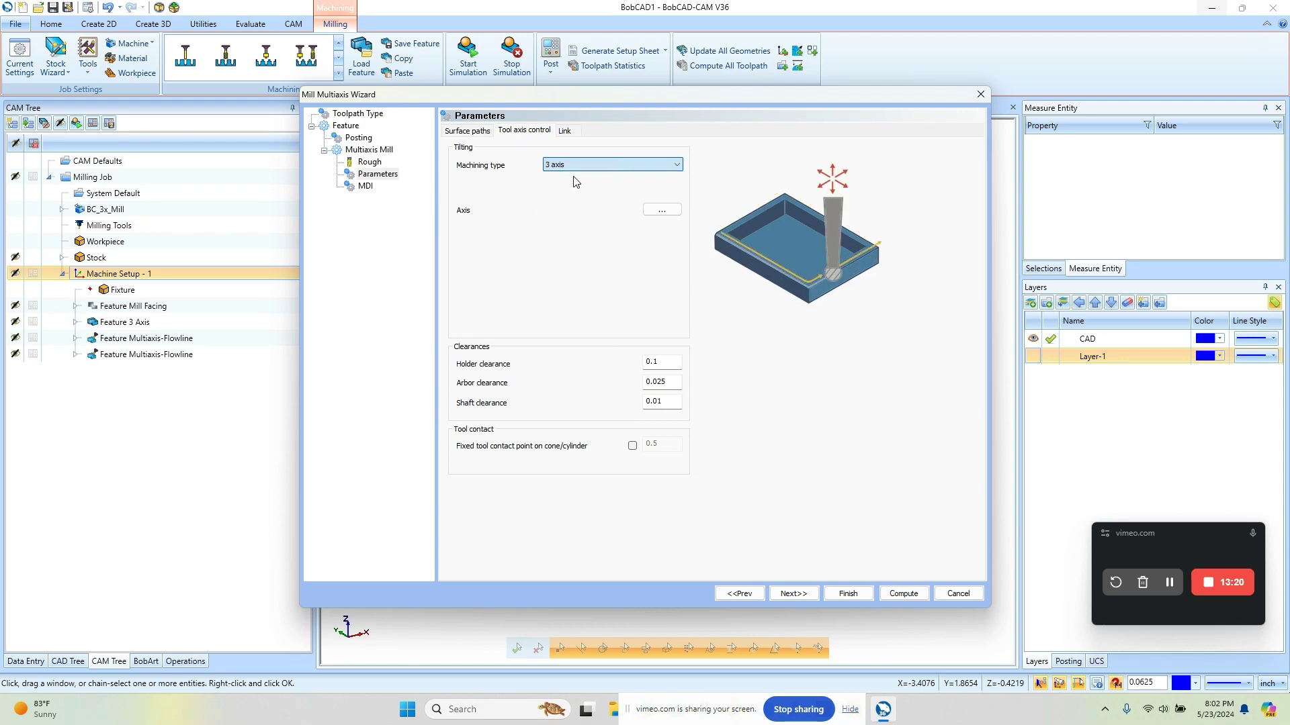
# - Assign all faces of the block as the part surfaces for deburring
pyautogui.click(469, 132)
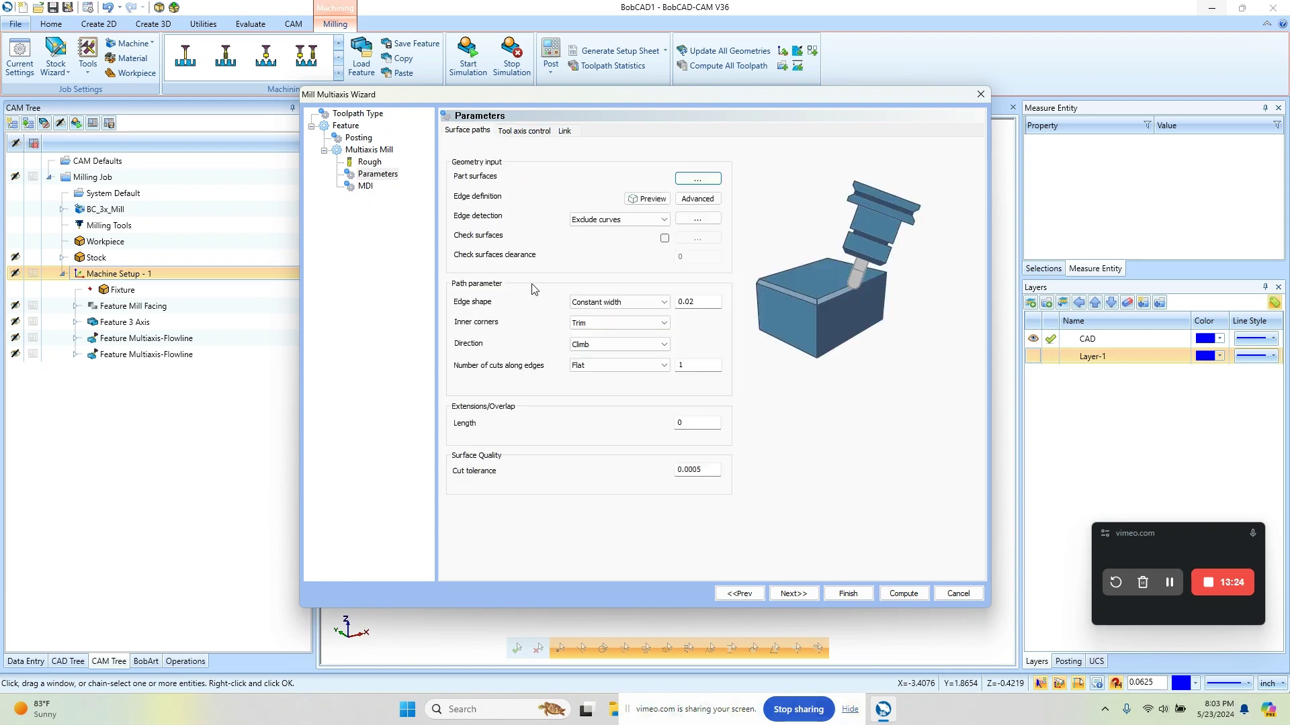
pyautogui.click(698, 180)
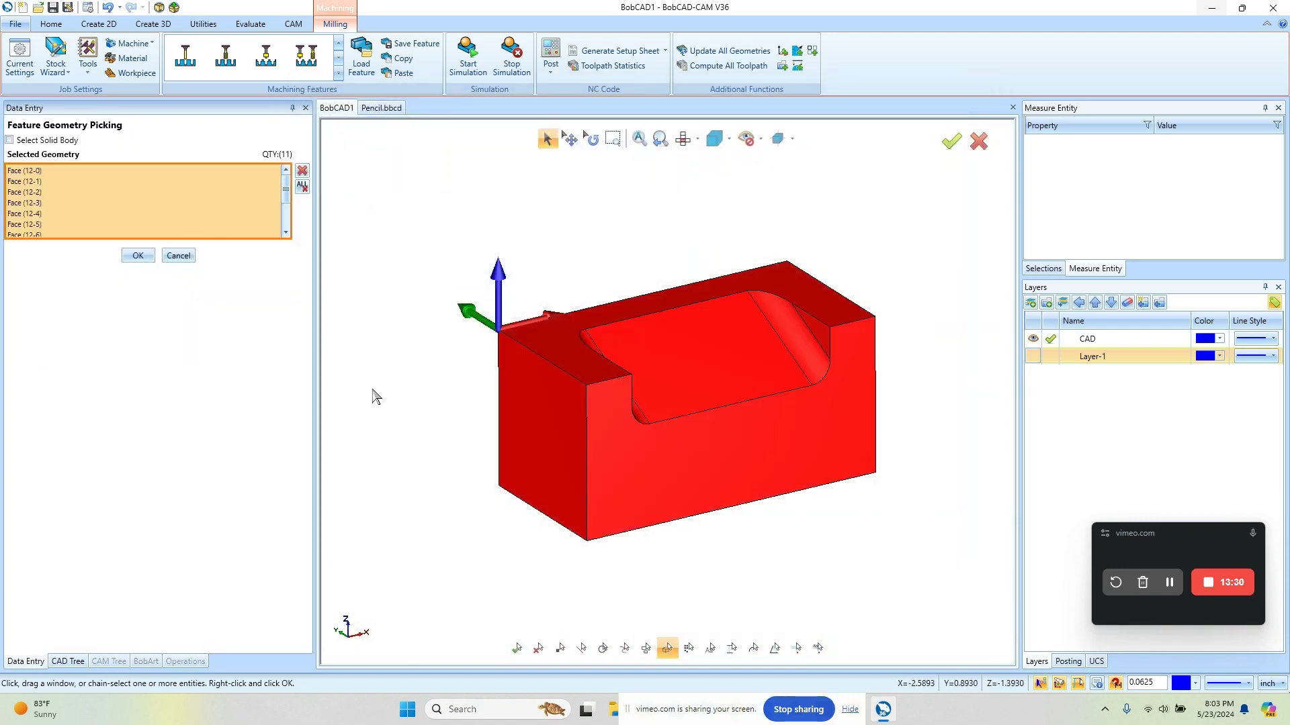
pyautogui.click(137, 255)
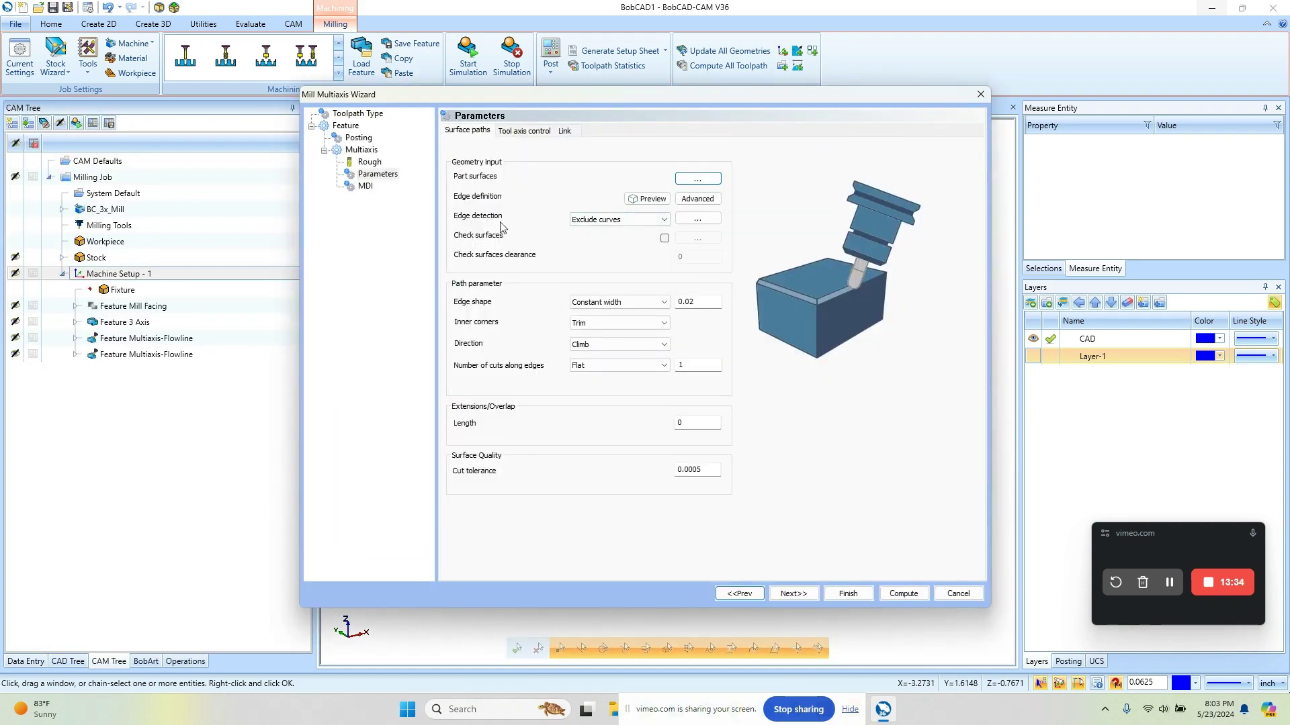
# - Set edge detection to Include curves and chain the pocket's open side profile with Tangent Propagation on and Constant Z off
pyautogui.click(637, 224)
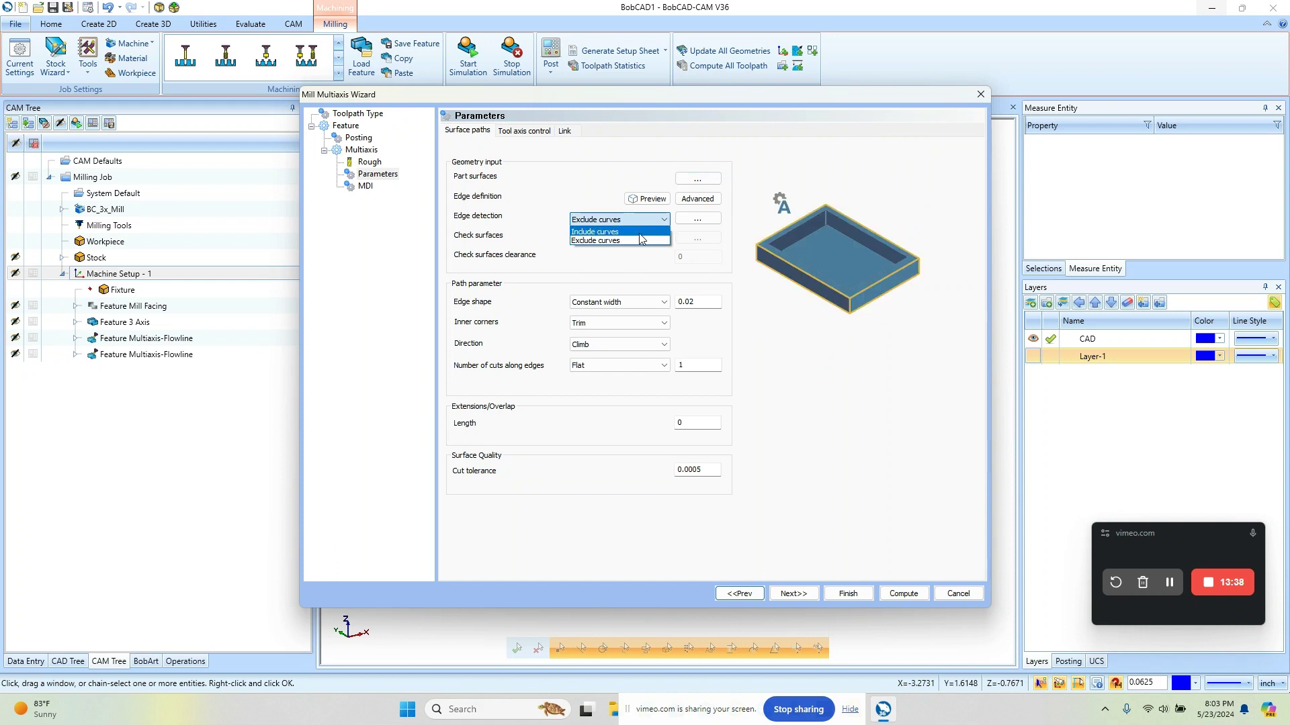
pyautogui.click(639, 234)
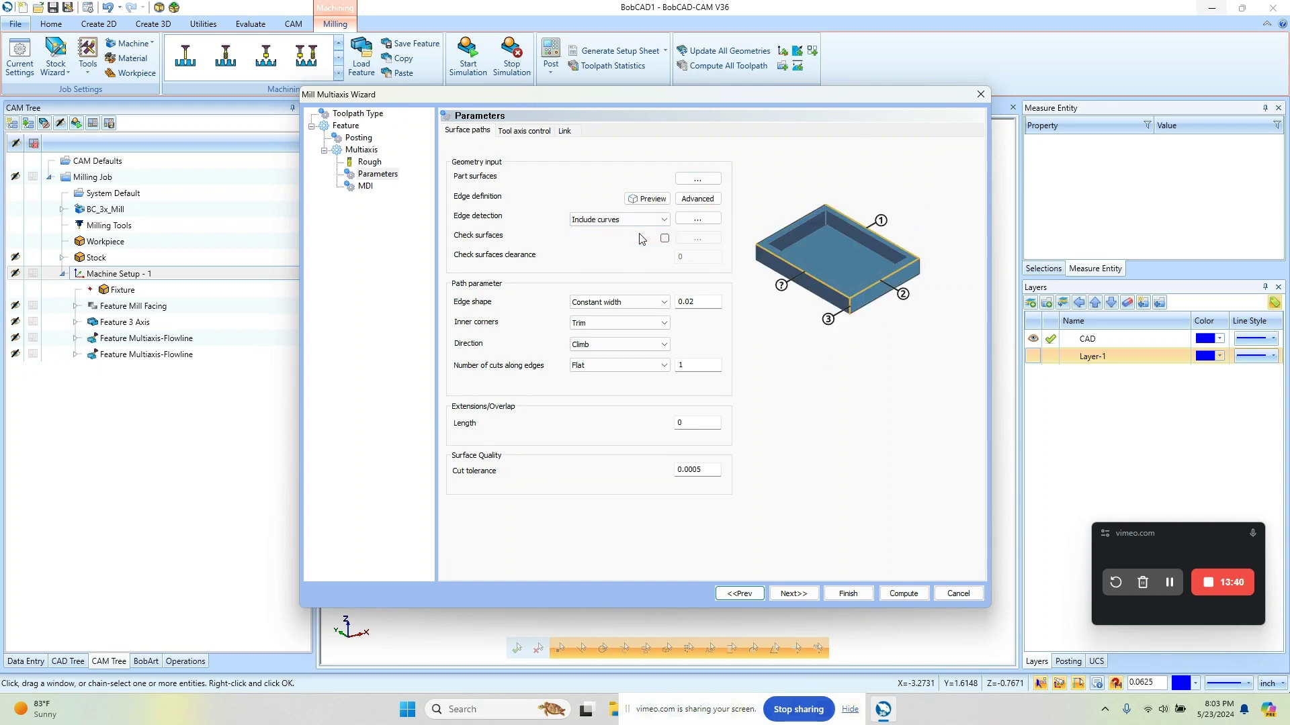
pyautogui.click(696, 219)
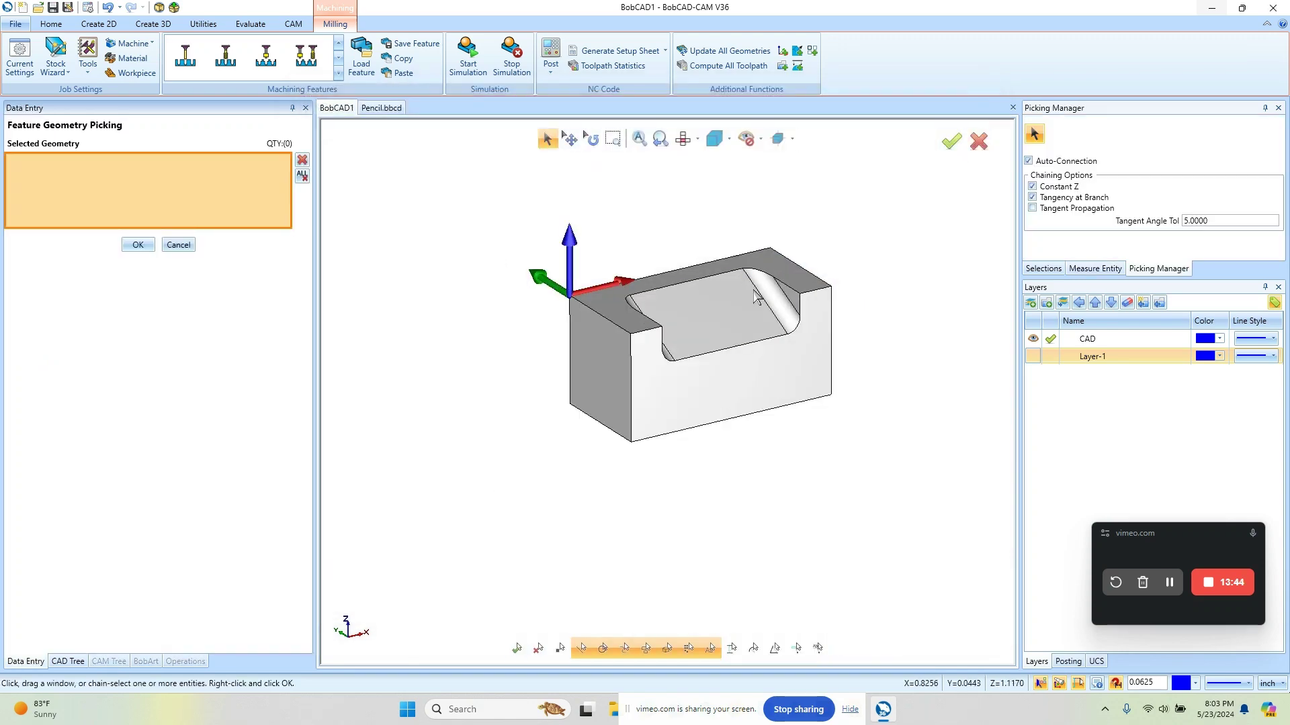
pyautogui.click(1032, 209)
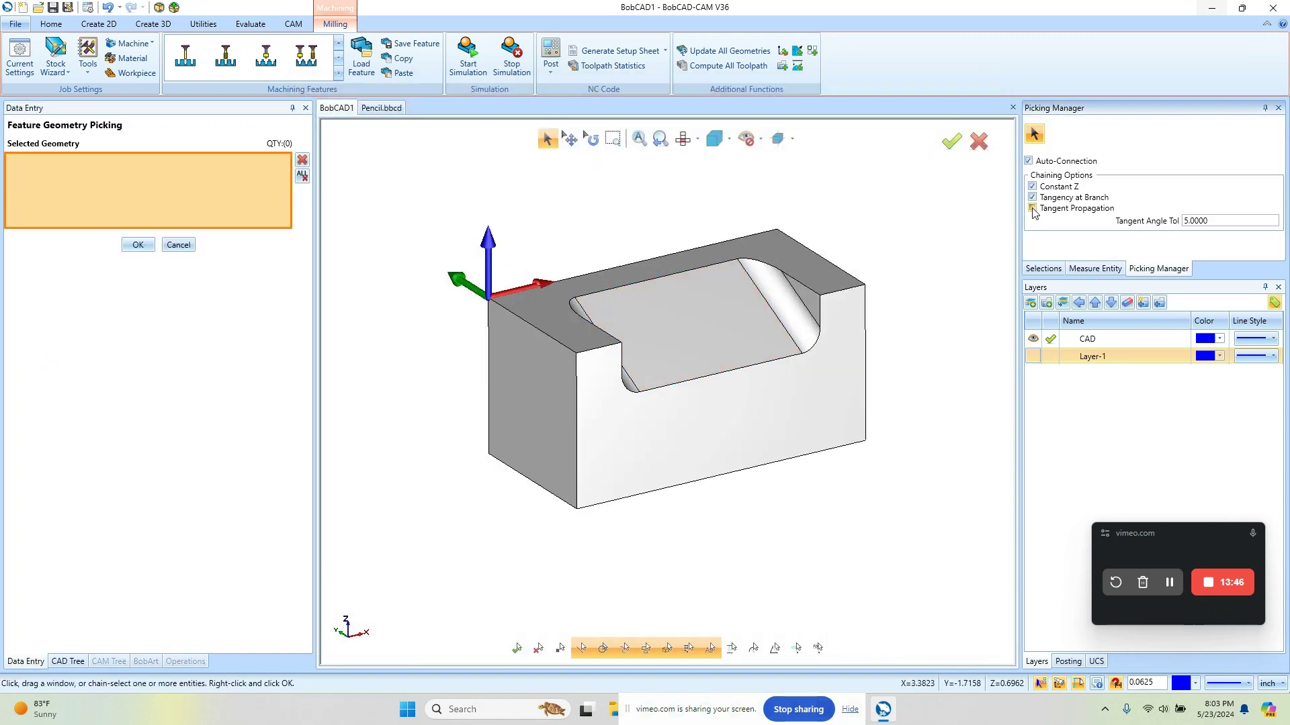
pyautogui.click(1033, 187)
pyautogui.click(822, 315)
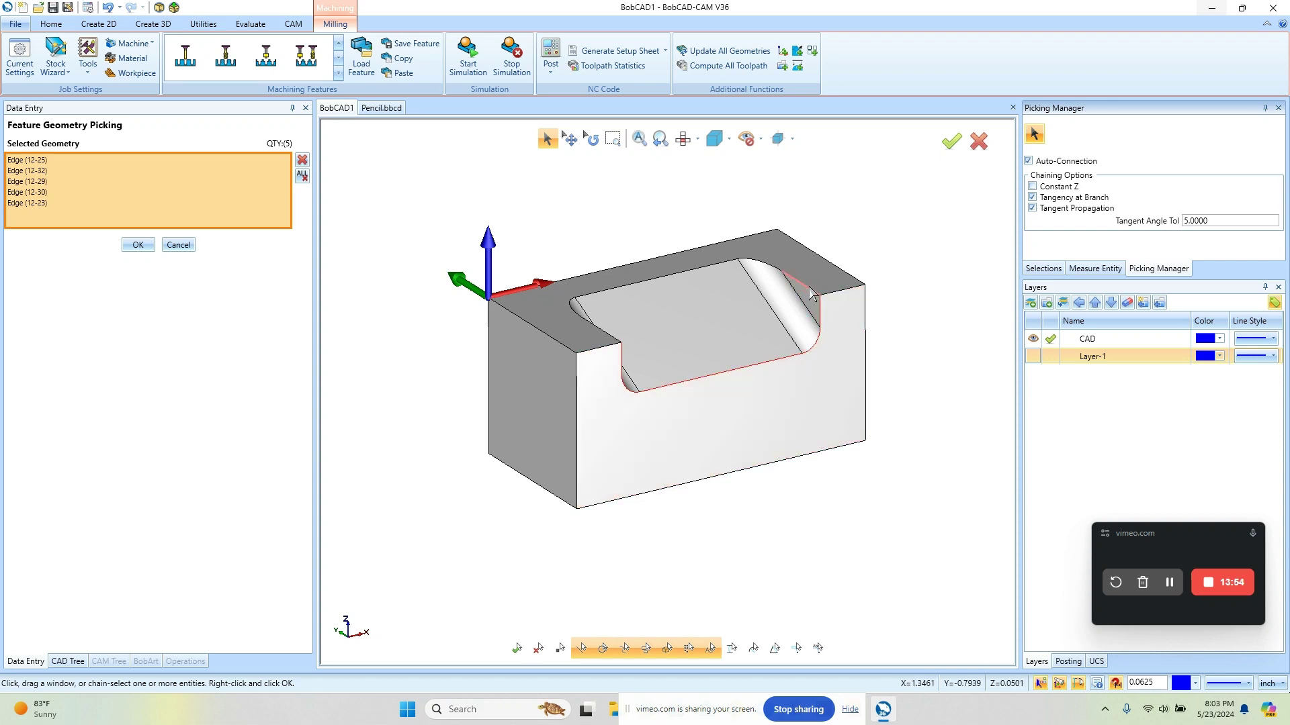
# - Add the block's outer top edges to the deburring curves, chaining with only Constant Z on
pyautogui.click(1032, 197)
pyautogui.click(1033, 208)
pyautogui.click(1032, 186)
pyautogui.click(865, 281)
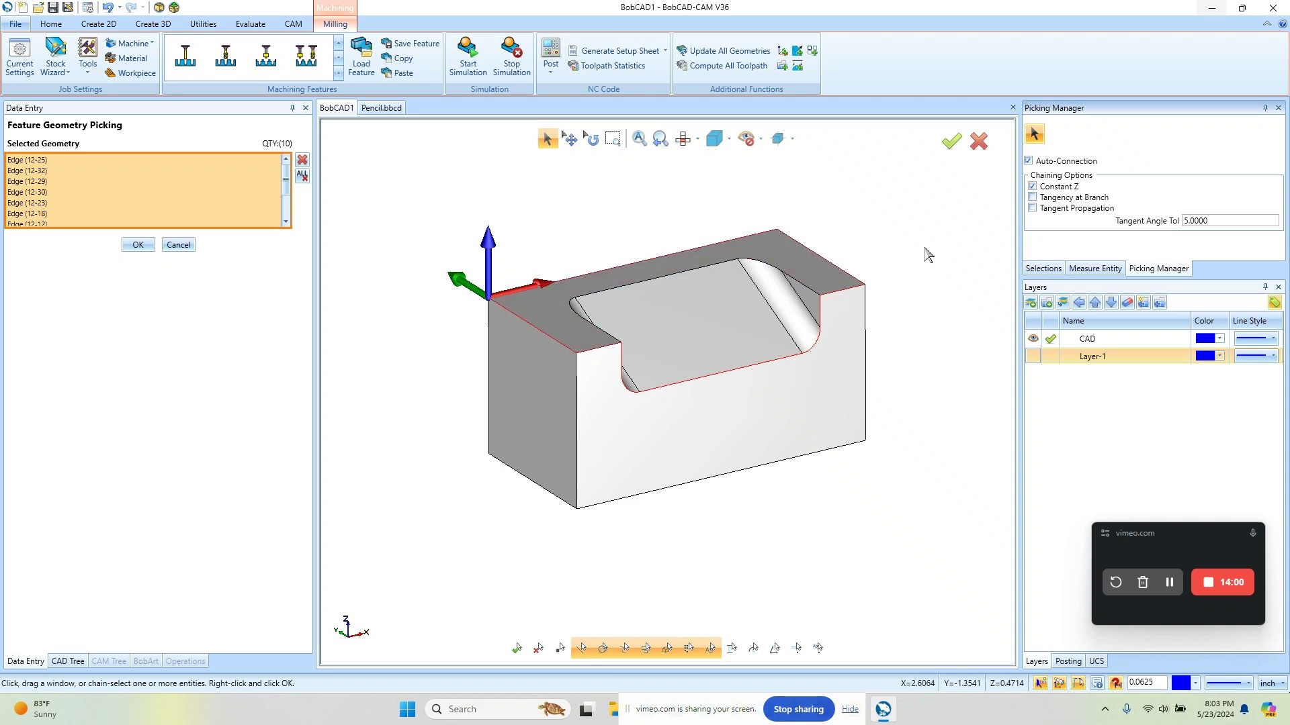
# - Add the pocket's upper rim edges with only Tangent Propagation on, and accept the edge selection
pyautogui.click(1032, 207)
pyautogui.click(1032, 187)
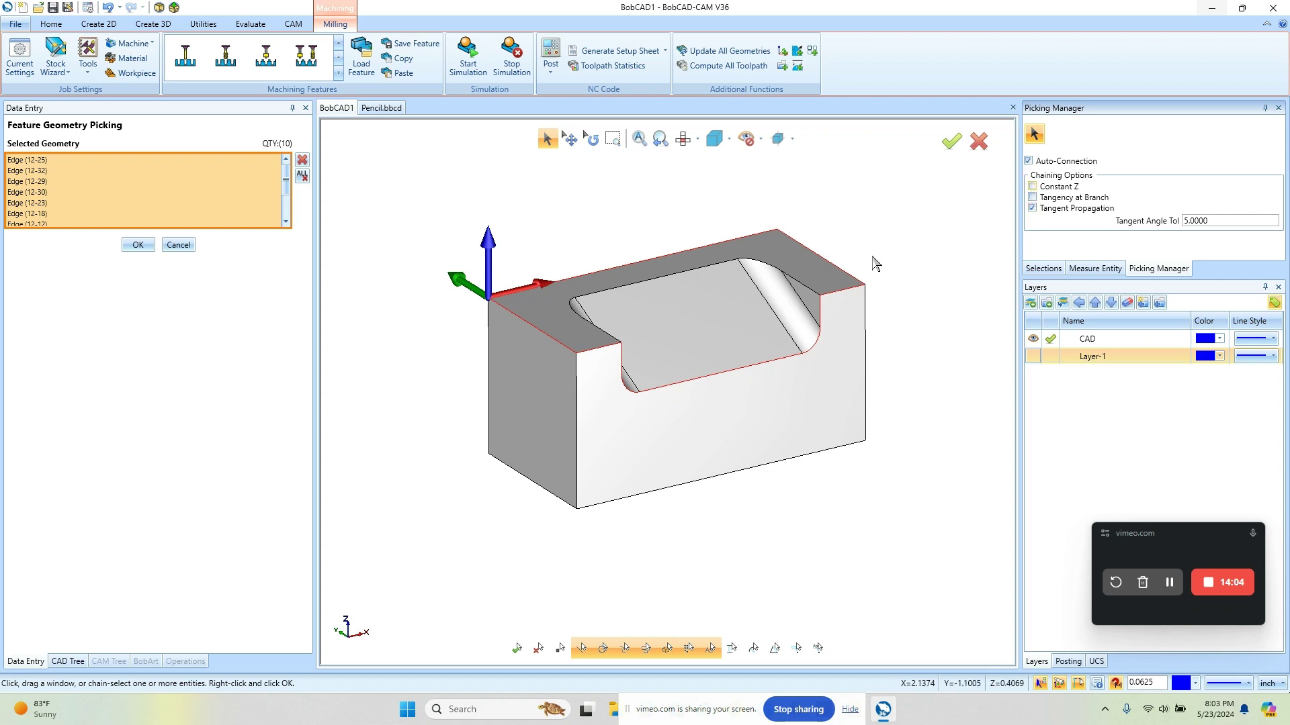
pyautogui.click(808, 296)
pyautogui.click(138, 246)
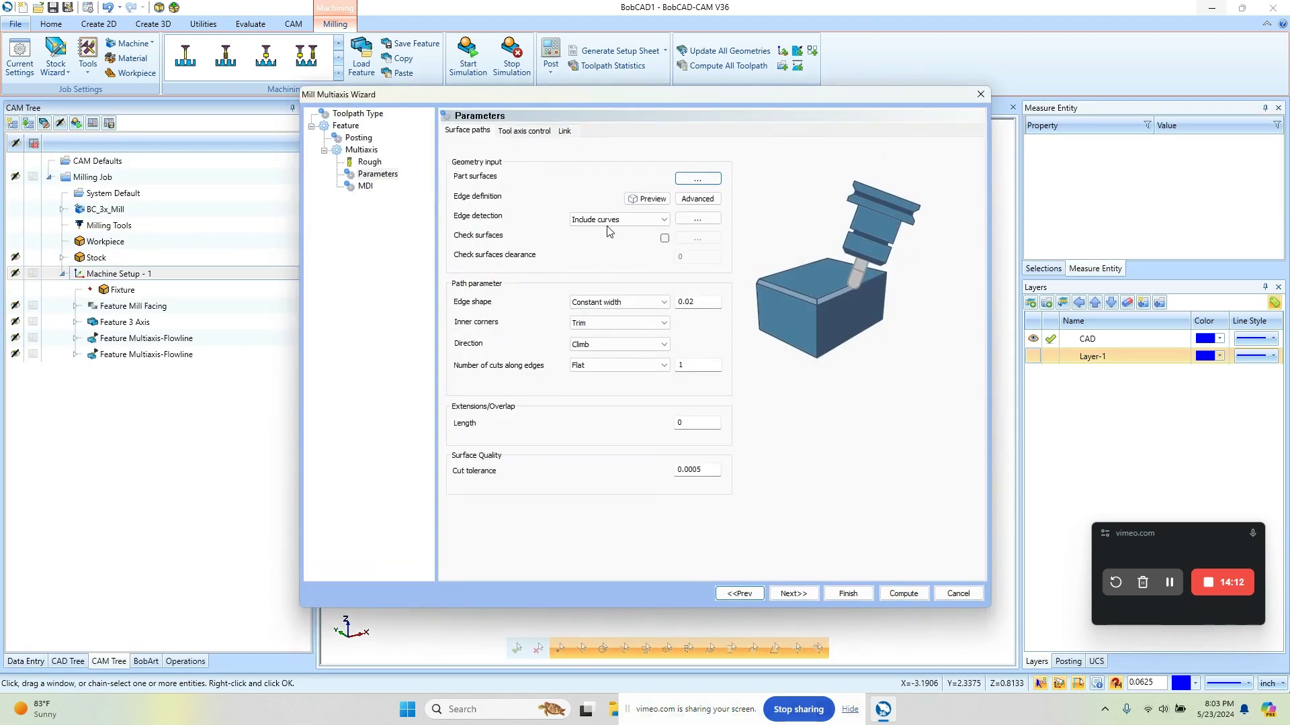
# - Set the Constant width edge shape to .015 and compute the deburring toolpath
pyautogui.write('.')
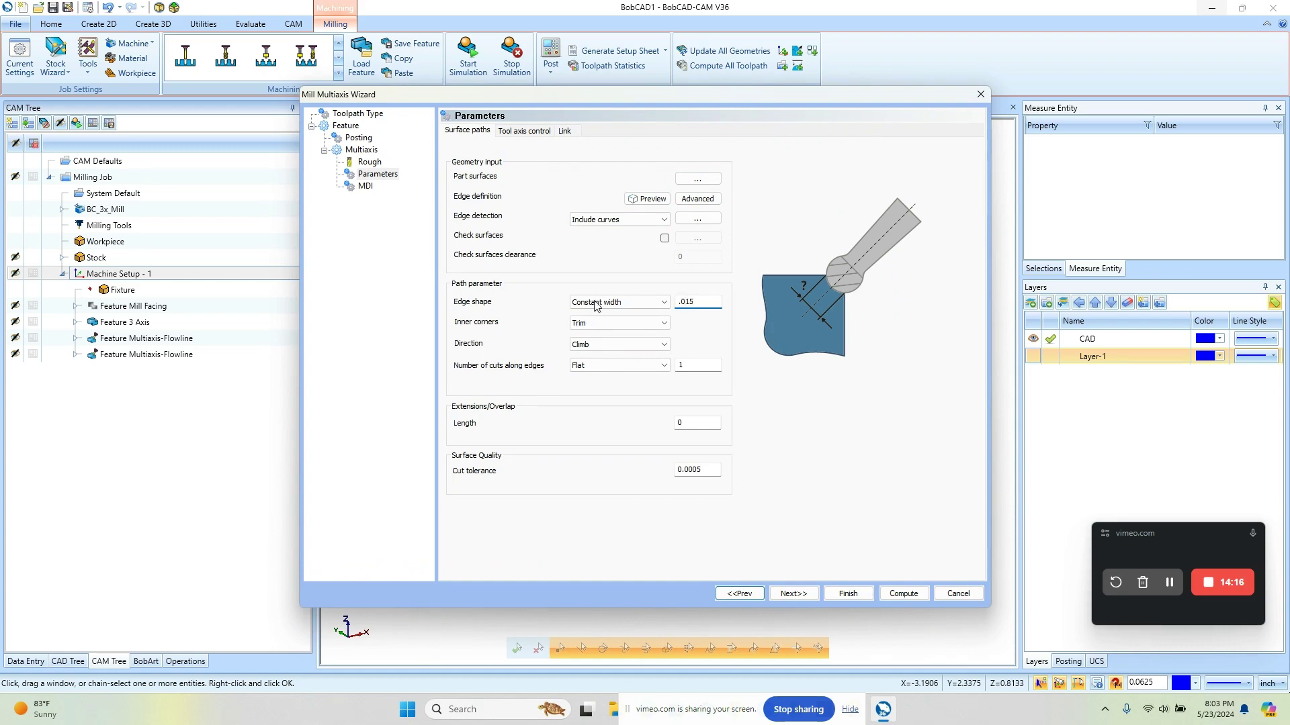
pyautogui.click(903, 593)
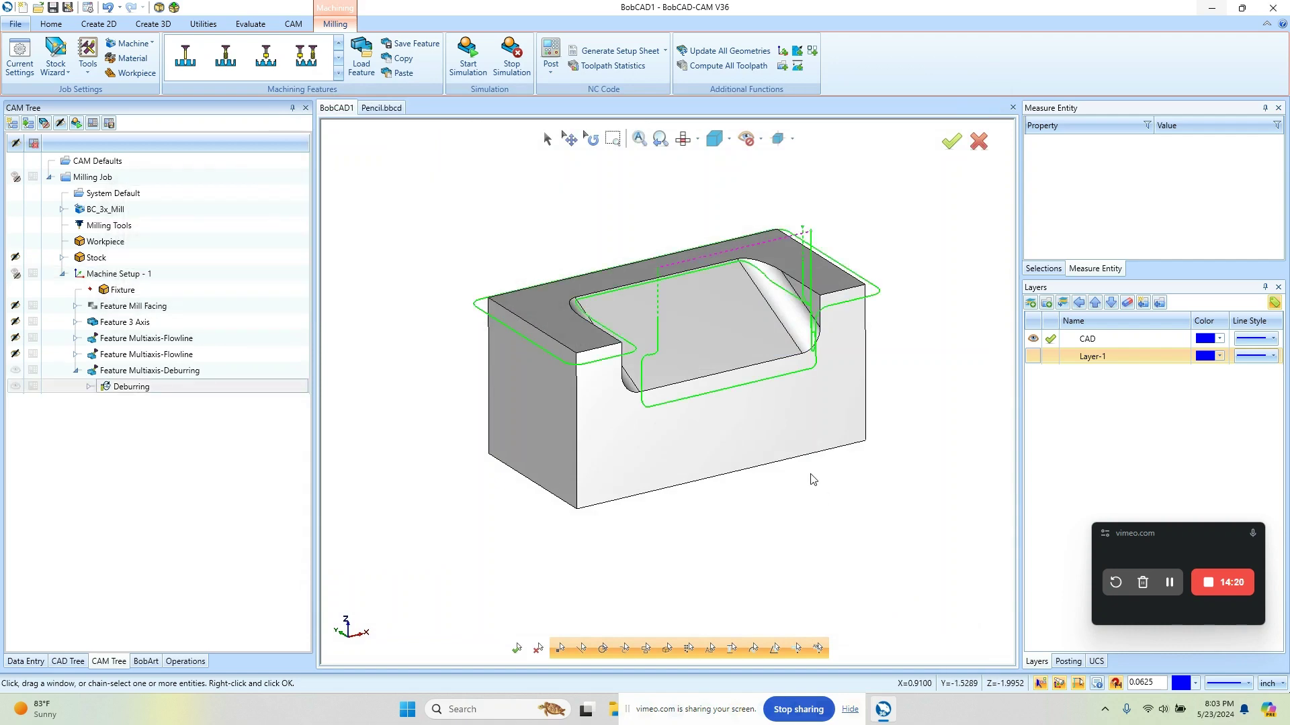
pyautogui.moveTo(732, 472)
pyautogui.mouseDown(button='middle')
pyautogui.moveTo(812, 457)
pyautogui.moveTo(596, 463)
pyautogui.moveTo(691, 452)
pyautogui.moveTo(721, 462)
pyautogui.mouseUp(button='middle')
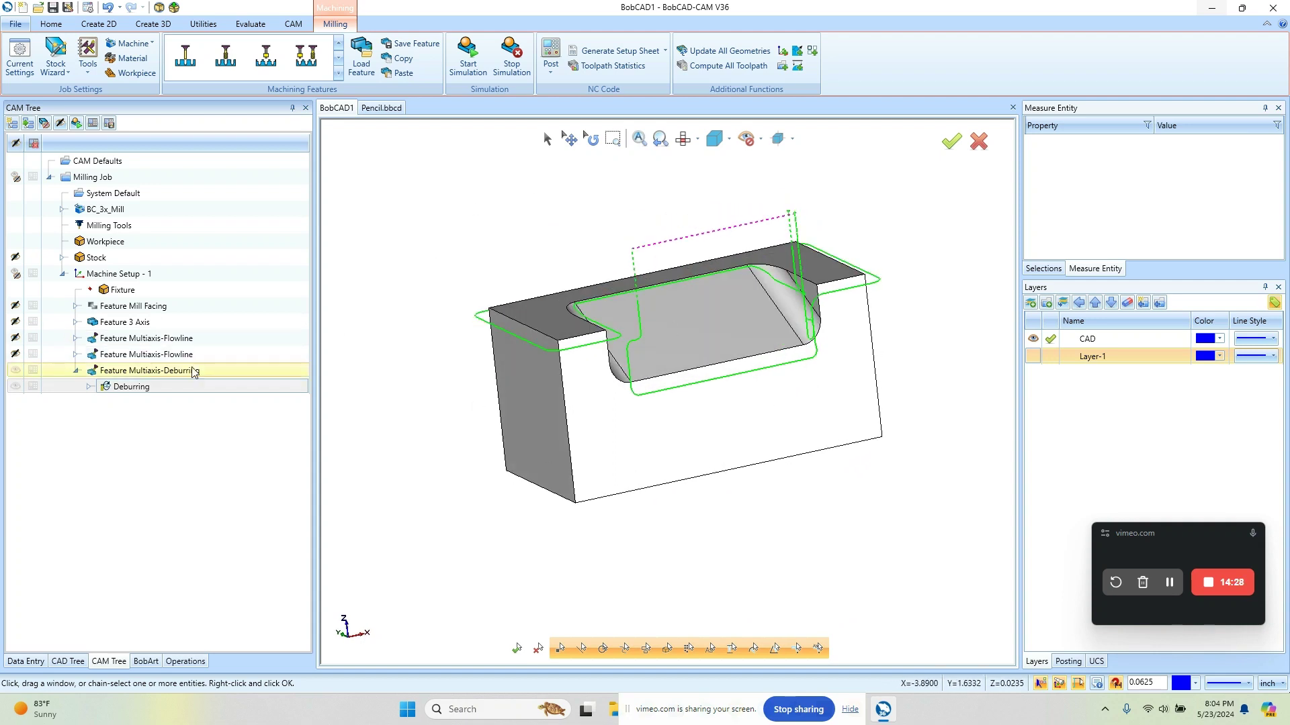
# - Hide the Multiaxis-Deburring toolpath and add a new layer named Layer-2
pyautogui.click(16, 375)
pyautogui.click(16, 371)
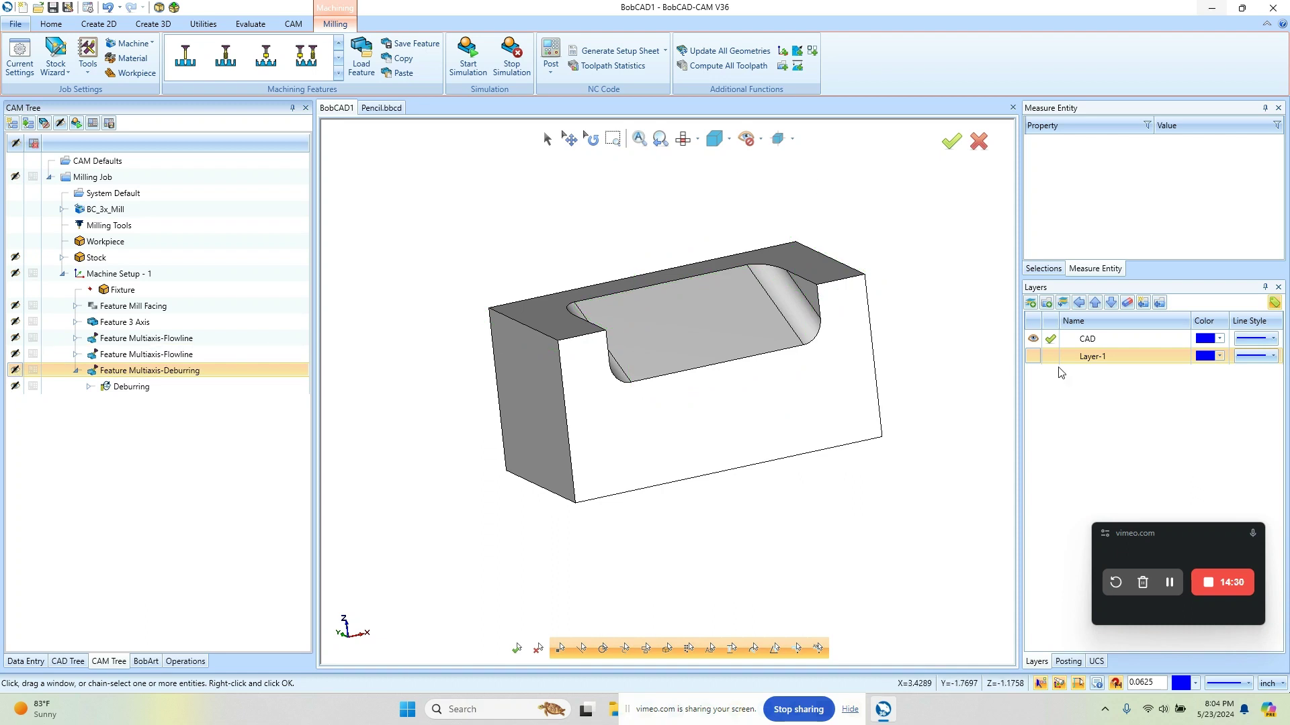
pyautogui.rightClick(1097, 387)
pyautogui.click(1133, 389)
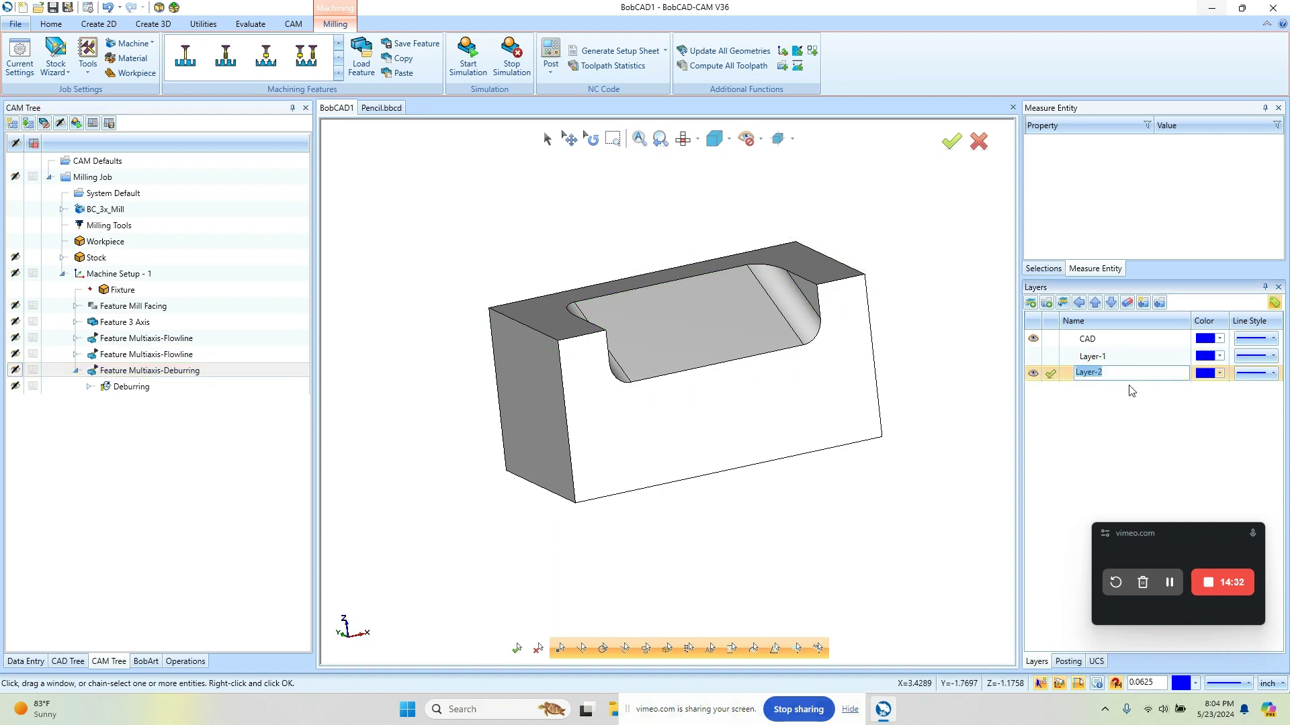
# - Extract the edges of the block's bottom face projected to Z 0.0000, and hide the CAD layer
pyautogui.click(98, 24)
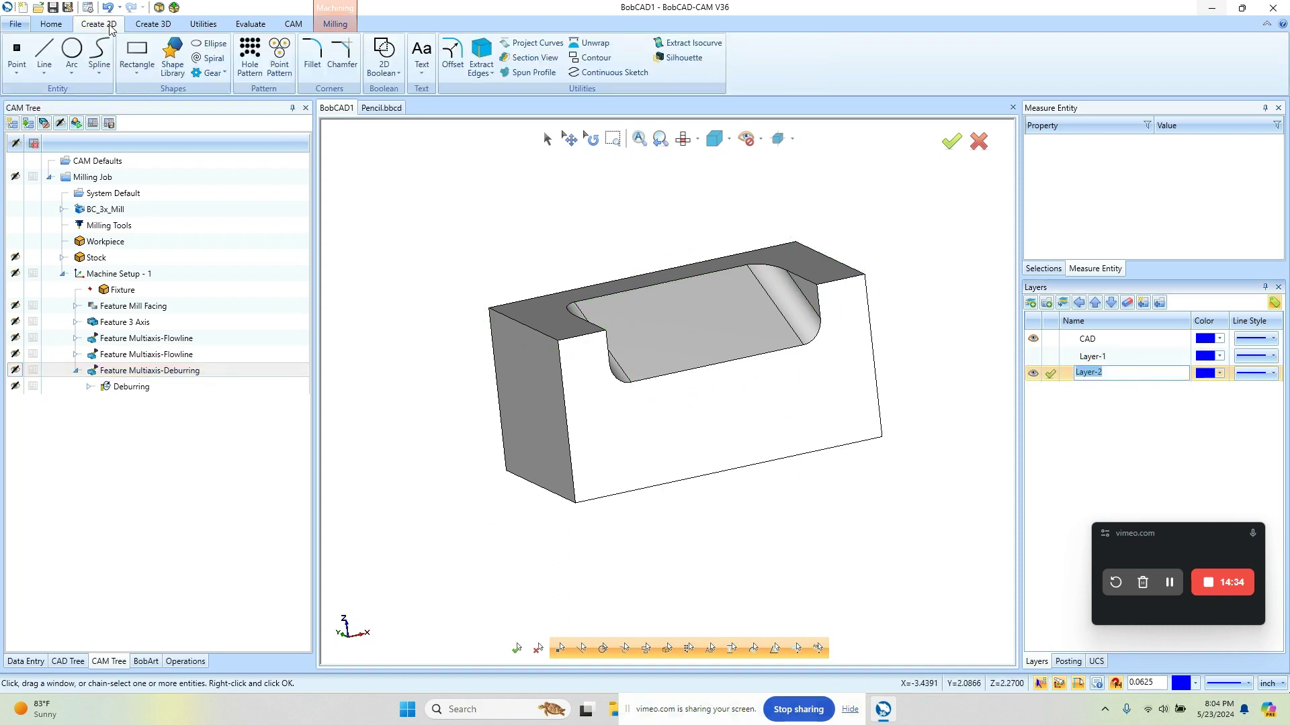
pyautogui.click(481, 54)
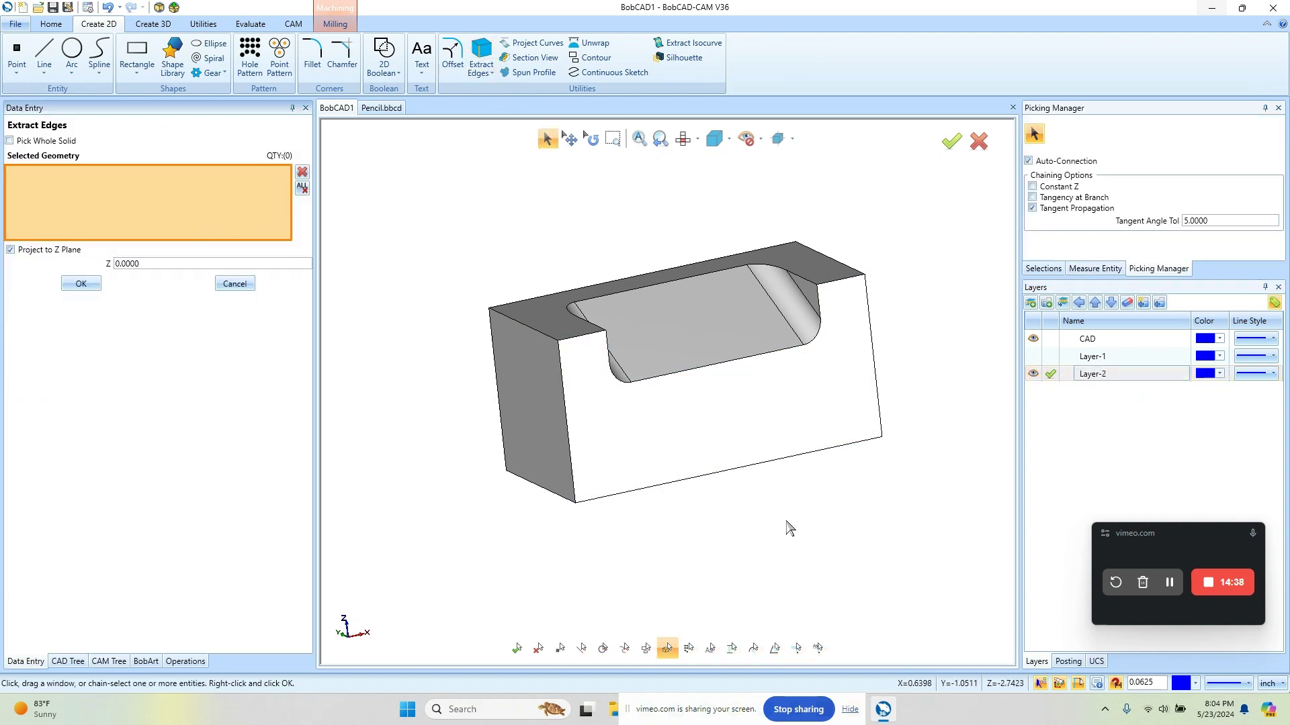
pyautogui.moveTo(789, 527); pyautogui.dragTo(778, 428, button='middle')
pyautogui.click(826, 356)
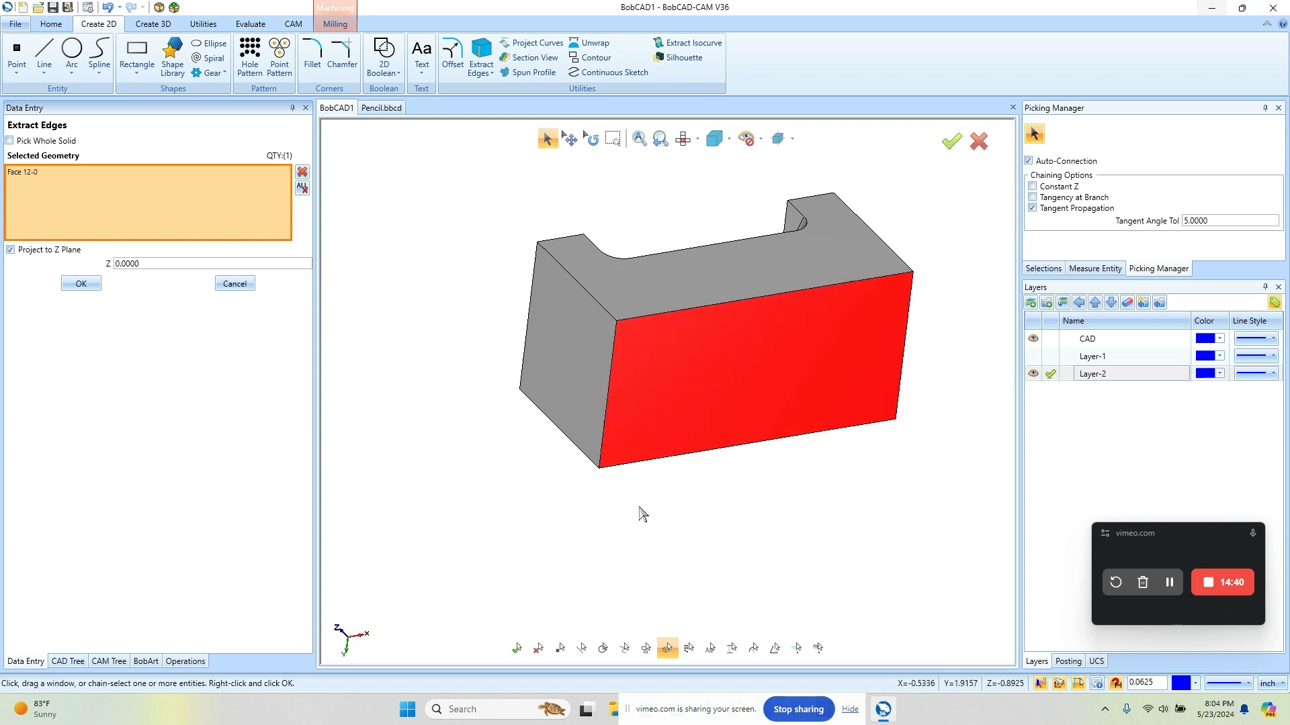
pyautogui.click(80, 283)
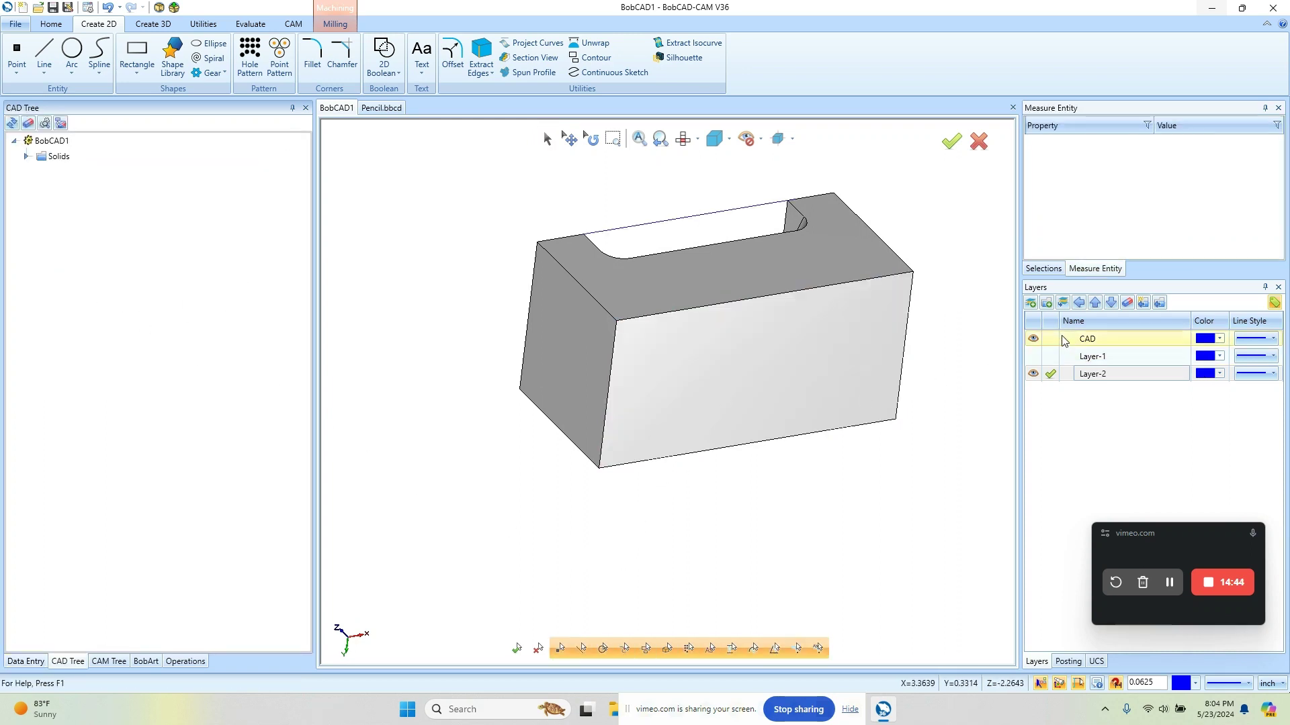
pyautogui.click(1033, 338)
pyautogui.click(684, 138)
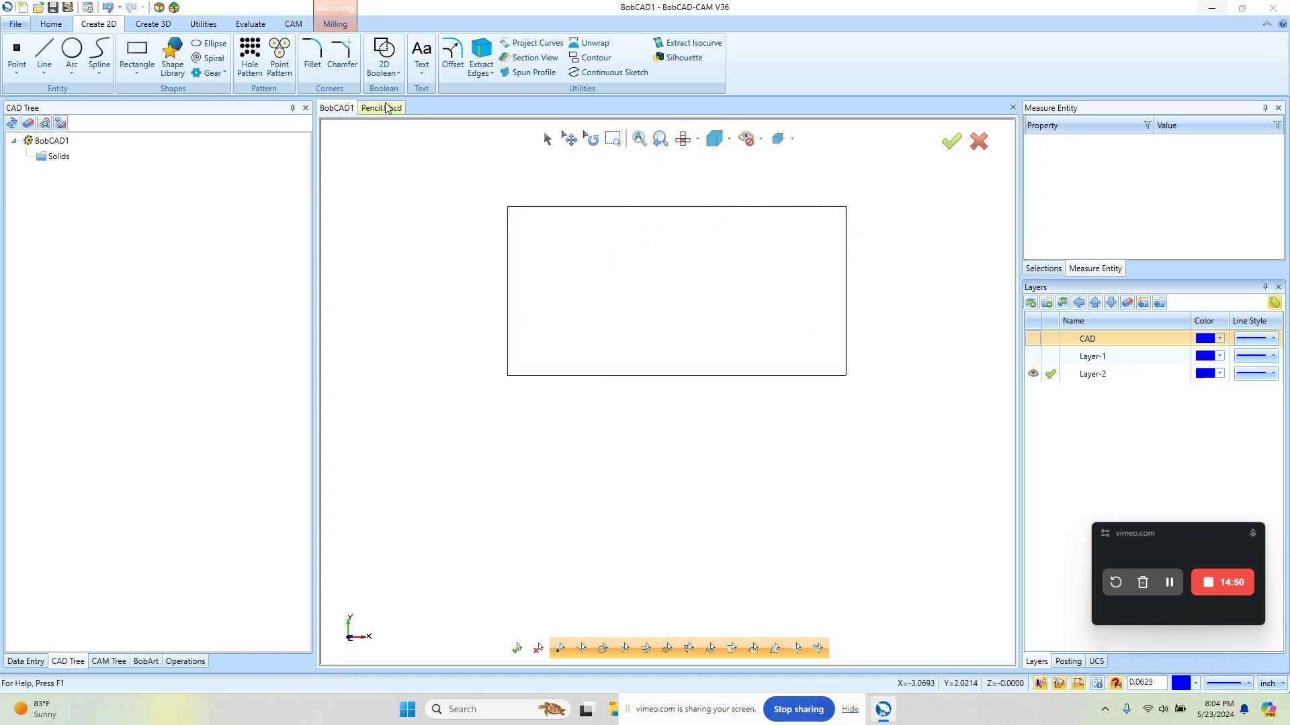
# - Start a 2D chamfer that picks by chains, with Distance 1 set to .015
pyautogui.click(342, 57)
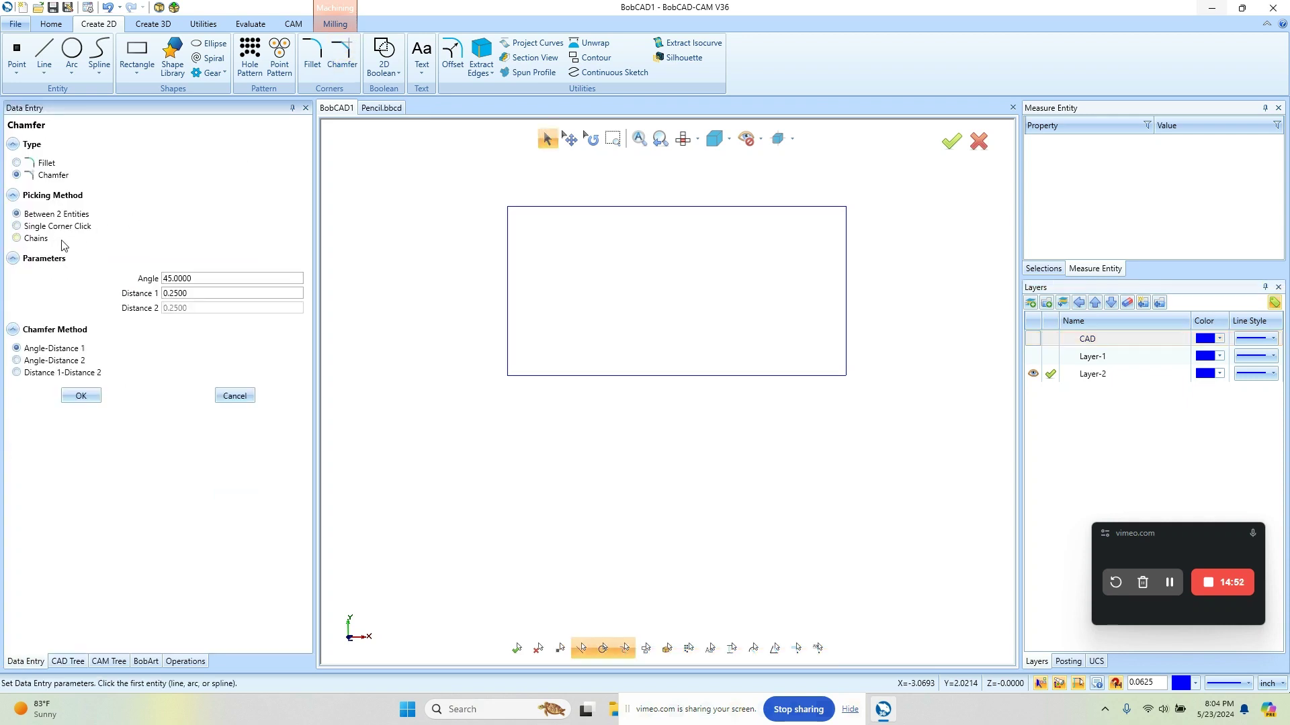
pyautogui.click(17, 237)
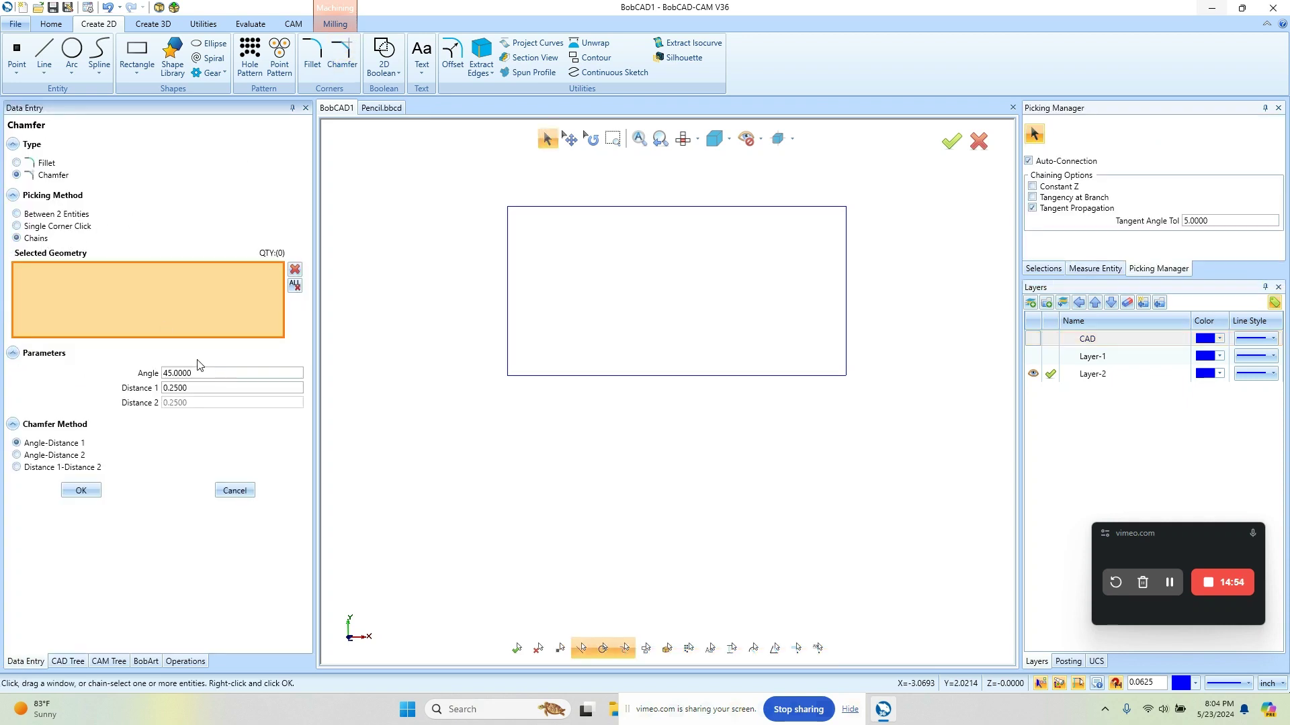
pyautogui.doubleClick(218, 390)
pyautogui.write('.015')
pyautogui.press('Tab')
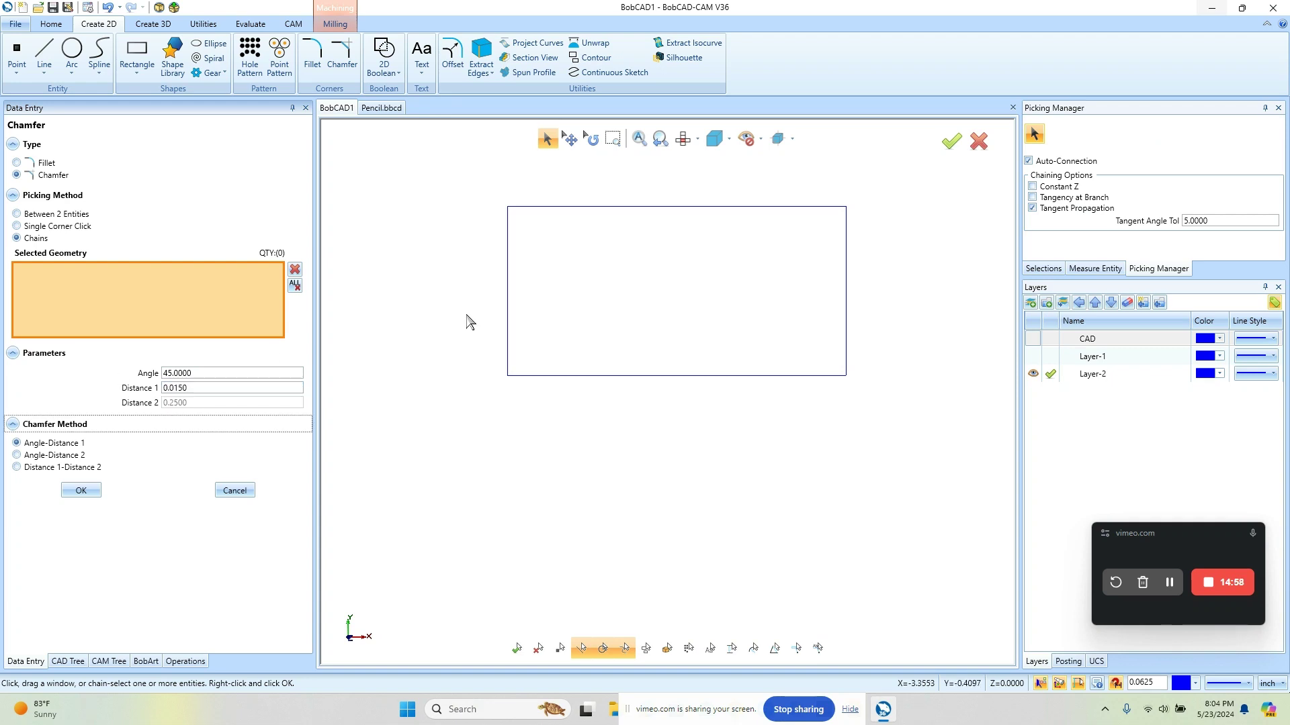
# - Chamfer all four corners of the rectangular block outline by selecting its edges as one chain, without Constant Z or Tangency at Branch
pyautogui.click(1033, 187)
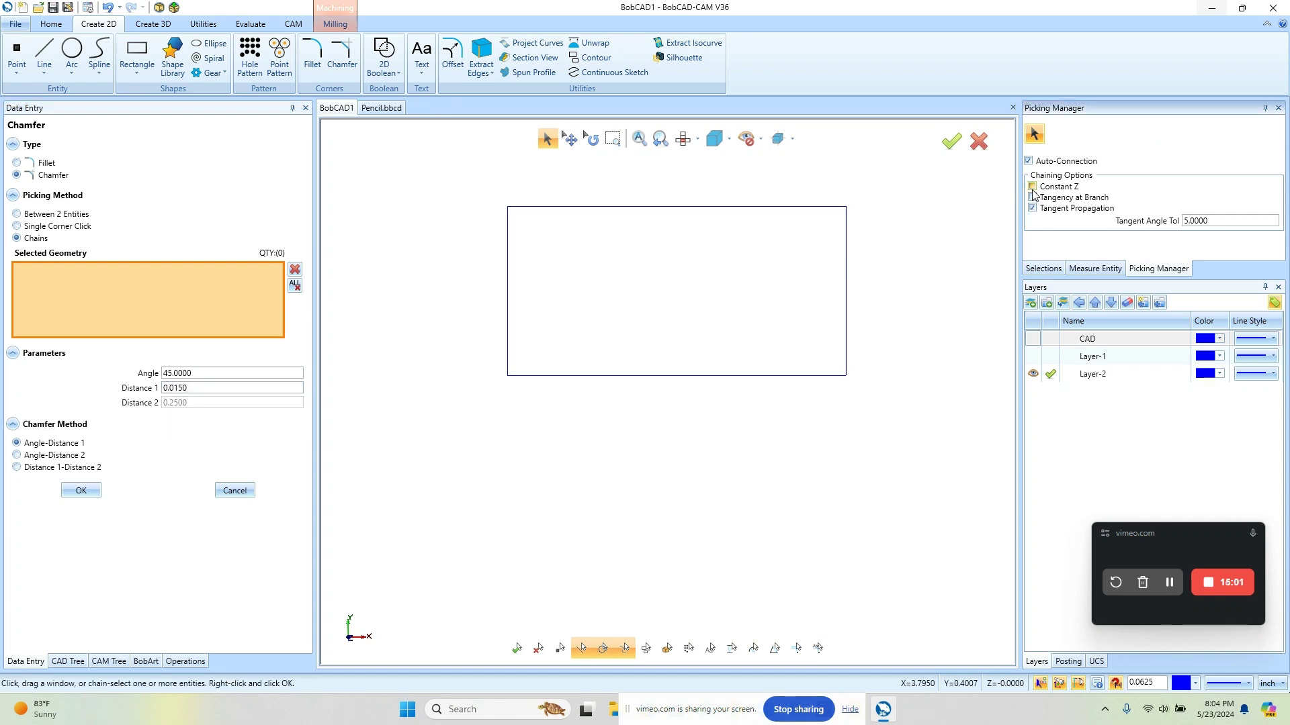
pyautogui.click(845, 240)
pyautogui.click(1034, 197)
pyautogui.click(1033, 186)
pyautogui.click(1033, 199)
pyautogui.click(841, 216)
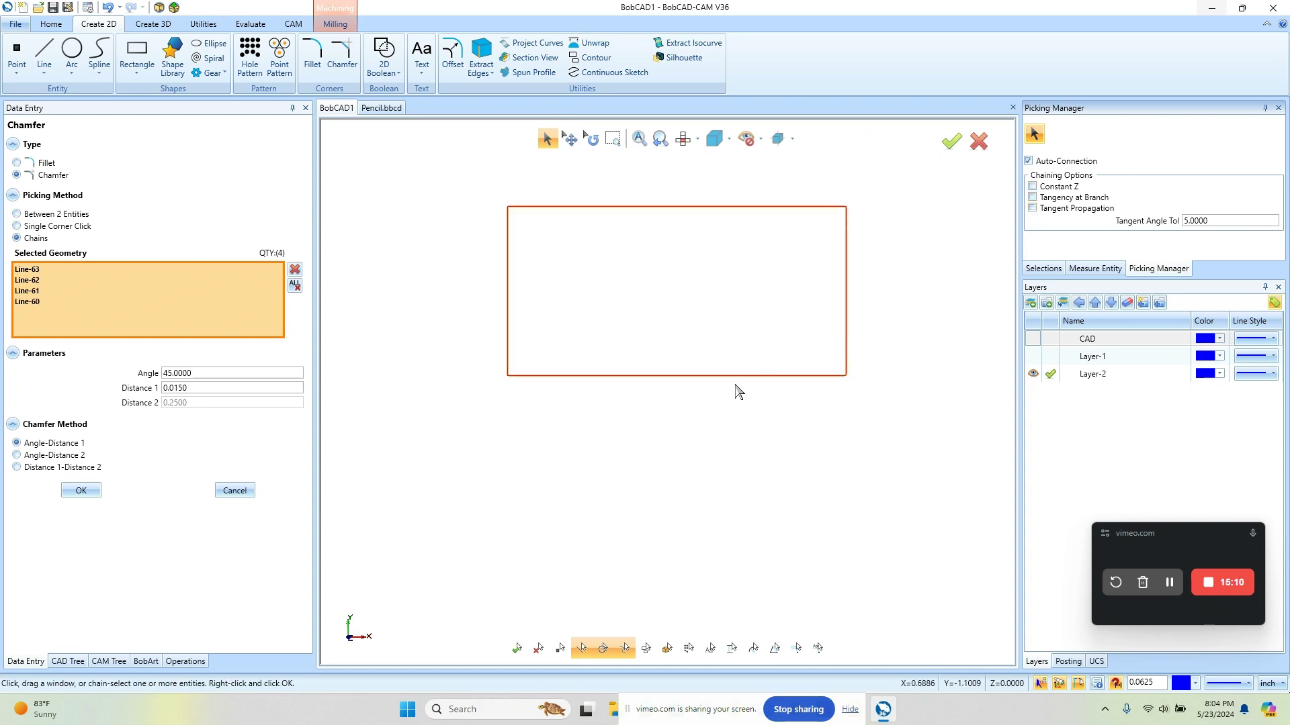
pyautogui.click(80, 491)
pyautogui.scroll(5, 506, 213)
pyautogui.scroll(1, 470, 228)
pyautogui.scroll(-5, 510, 233)
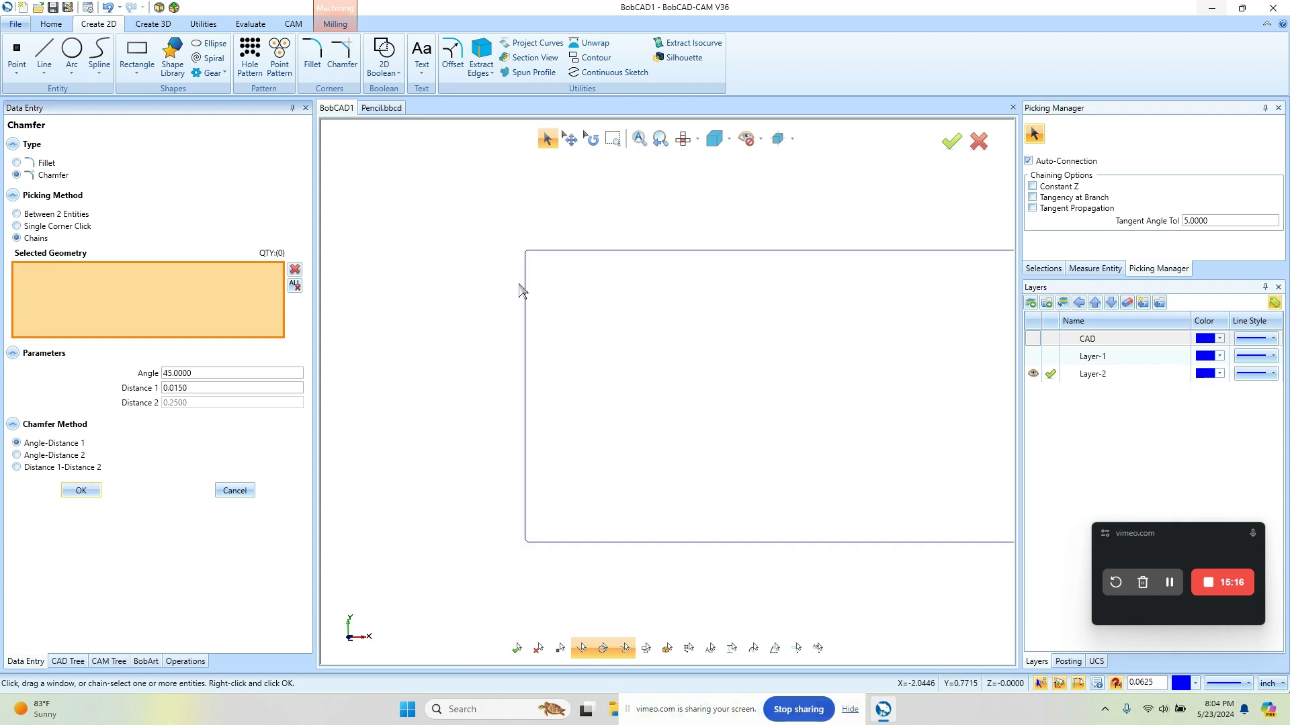
pyautogui.click(235, 492)
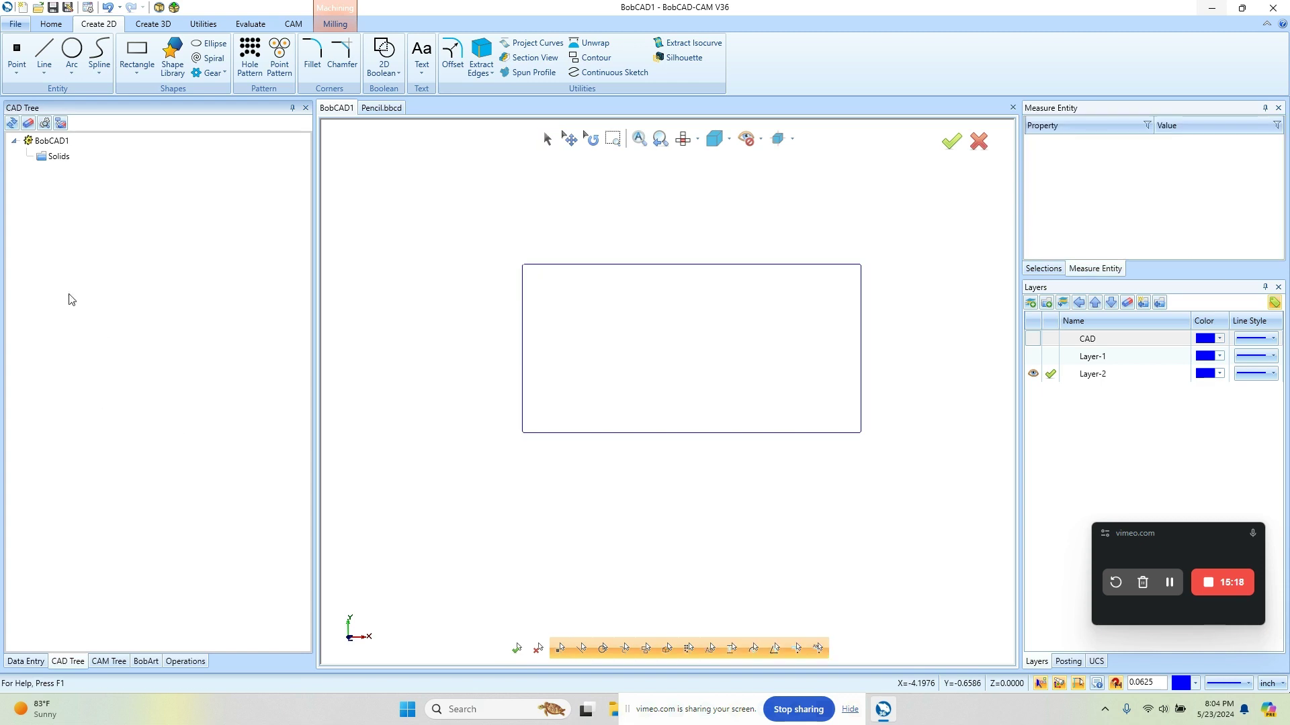
# - Add a Mill 2 Axis feature to Machine Setup - 1 with the chamfered outline as its profile chain
pyautogui.click(117, 661)
pyautogui.click(76, 370)
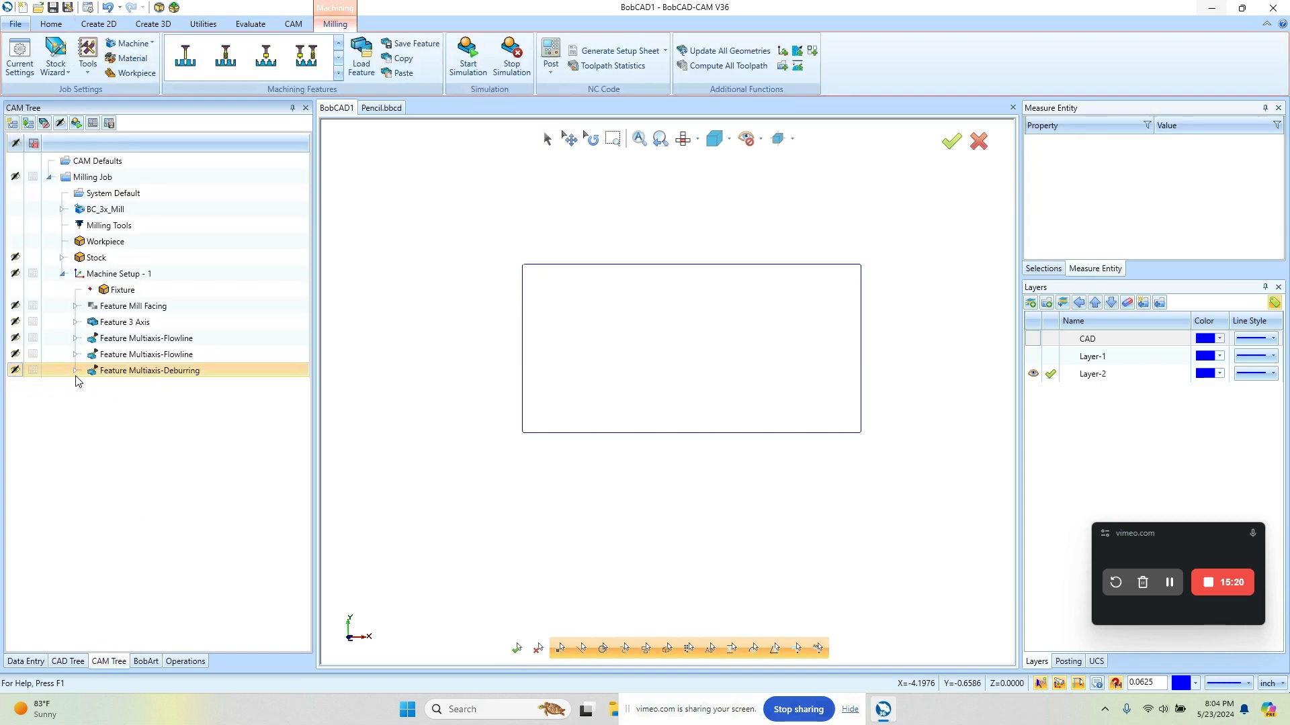
pyautogui.click(124, 274)
pyautogui.rightClick(125, 275)
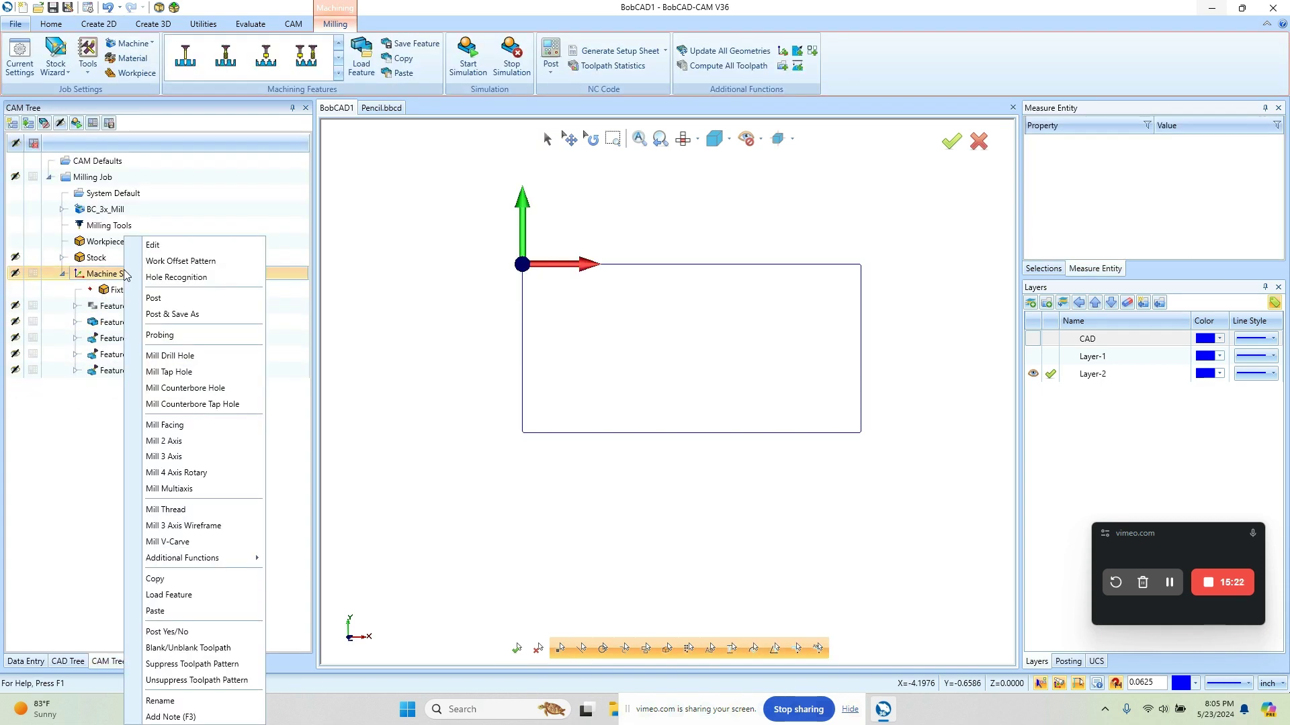
pyautogui.click(212, 446)
pyautogui.click(598, 224)
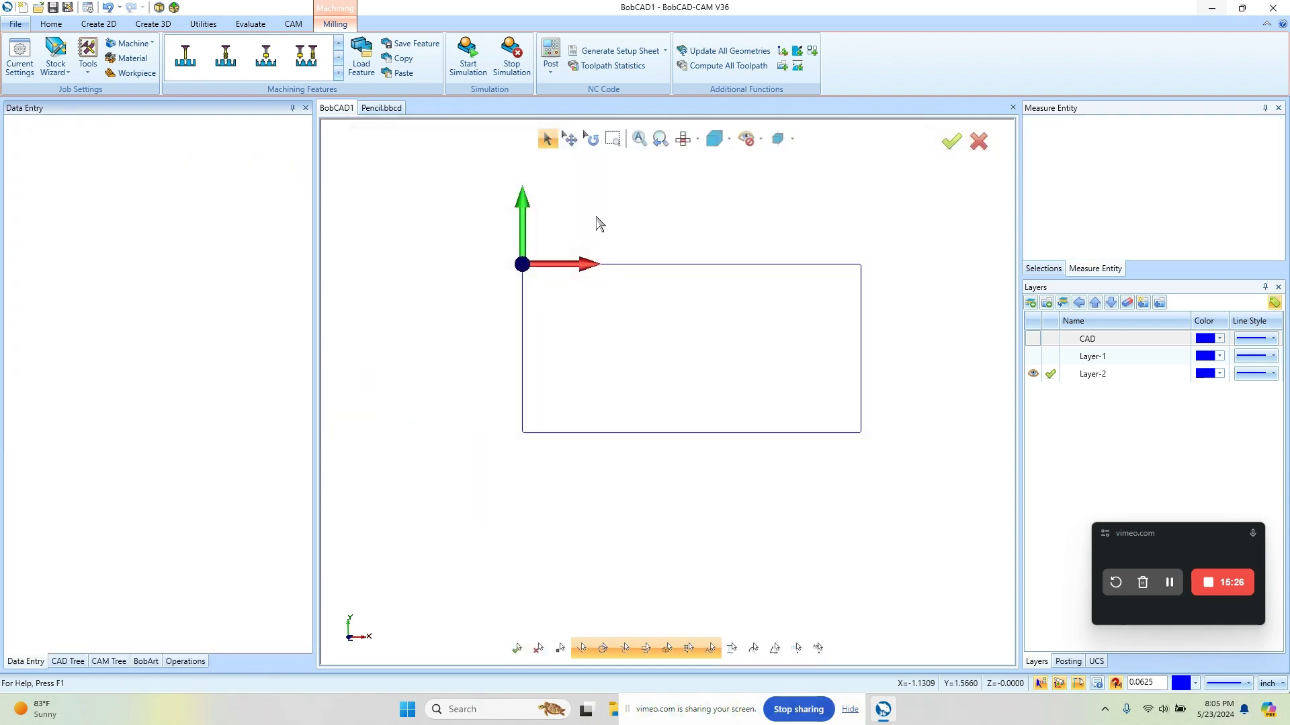
pyautogui.click(523, 346)
pyautogui.click(82, 362)
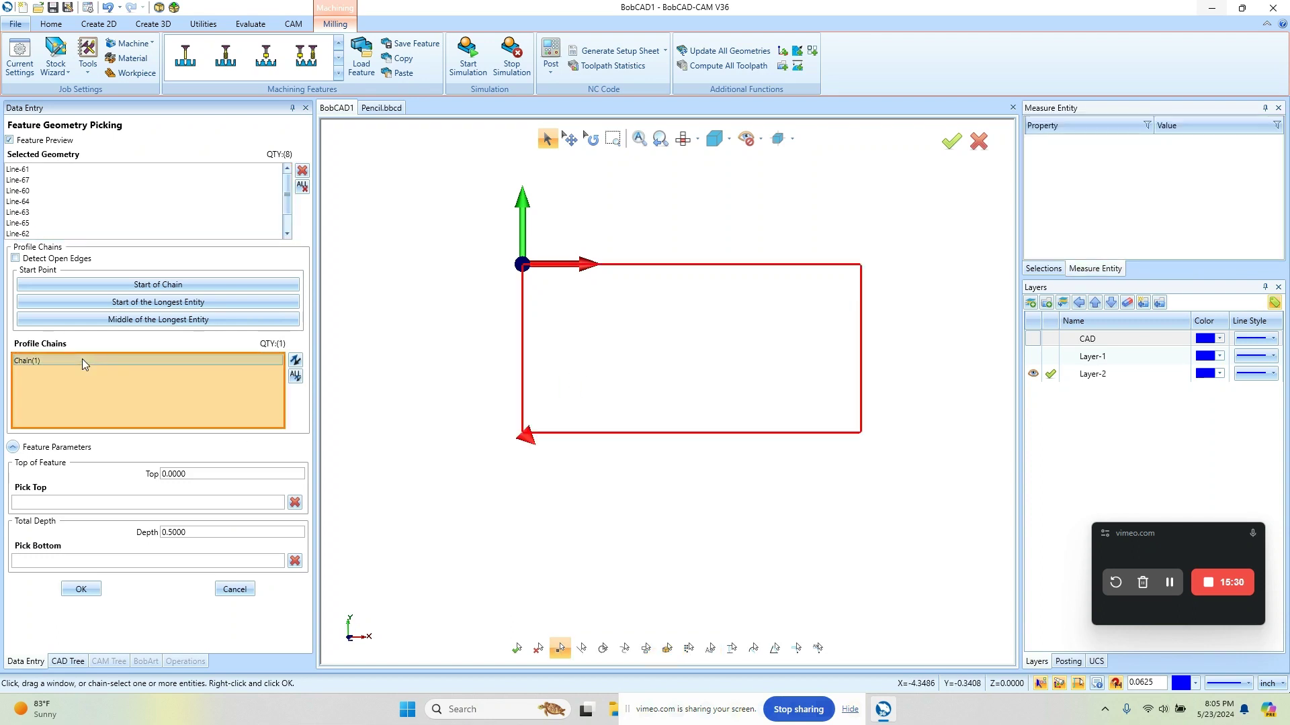
# - Set the 2 Axis feature's total depth to 1 and accept the geometry selection
pyautogui.scroll(5, 522, 434)
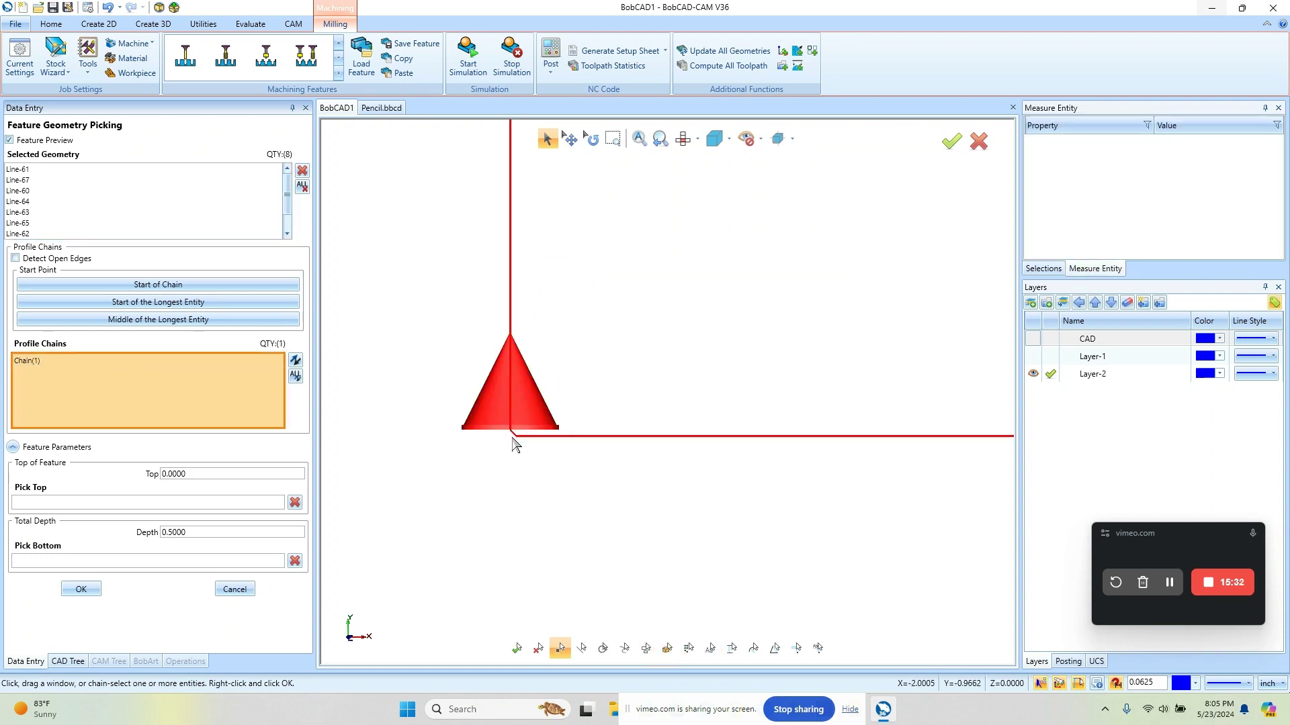
pyautogui.moveTo(205, 538); pyautogui.dragTo(50, 525)
pyautogui.write('1')
pyautogui.click(83, 590)
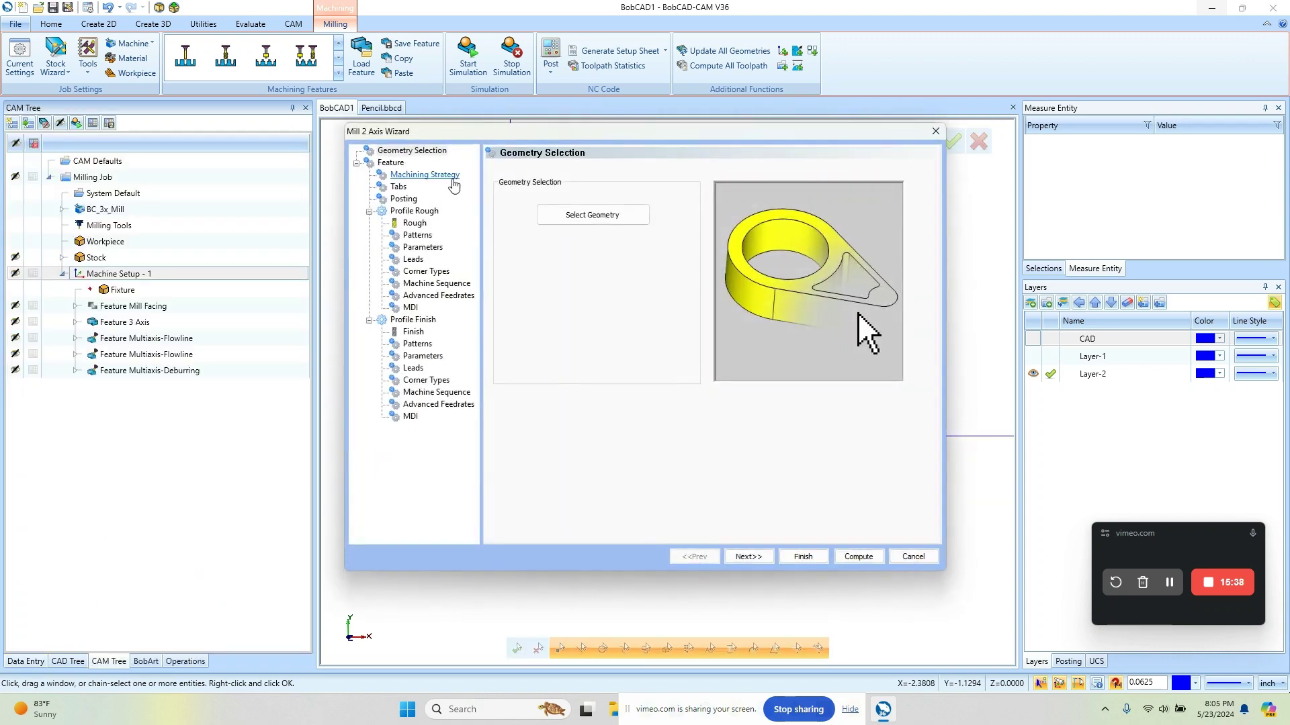
# - Remove the Profile Rough operation from the 2 Axis machining strategy, keeping only Profile Finish
pyautogui.click(437, 176)
pyautogui.click(543, 399)
pyautogui.click(545, 393)
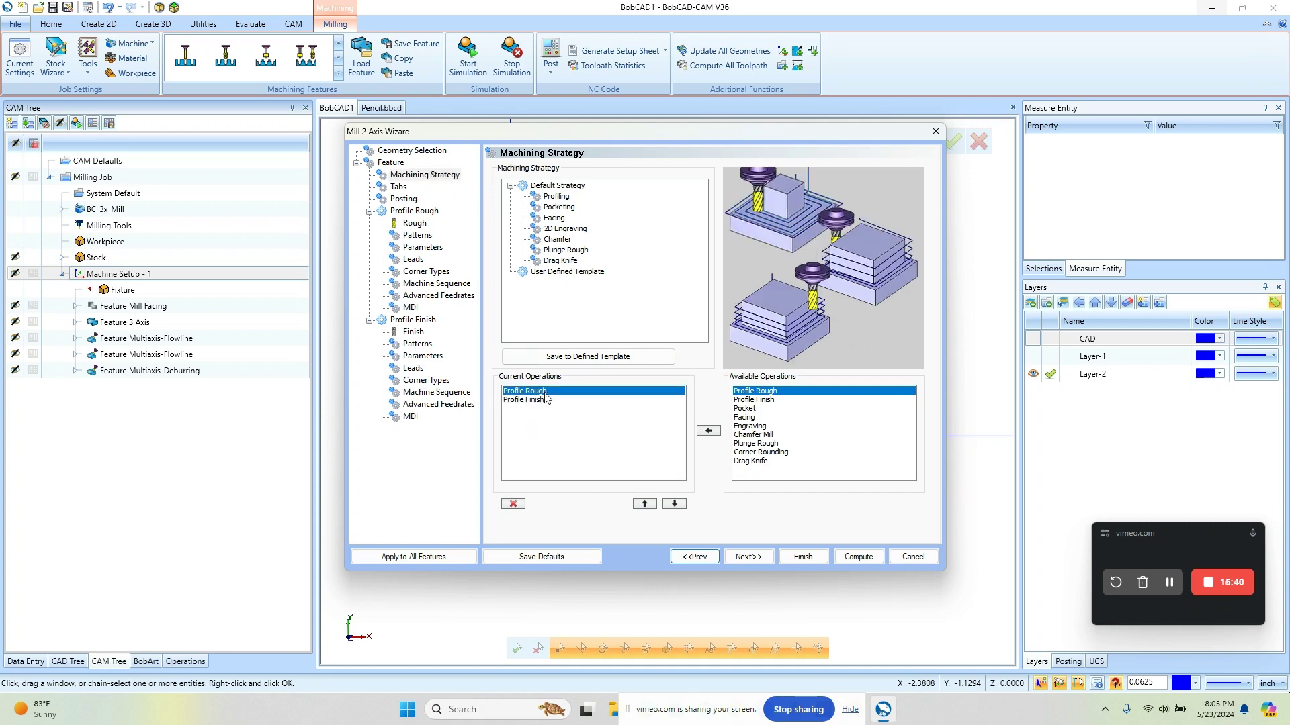
pyautogui.click(513, 505)
pyautogui.click(748, 557)
# - Set the Profile Finish tool diameter to 0.75
pyautogui.click(413, 223)
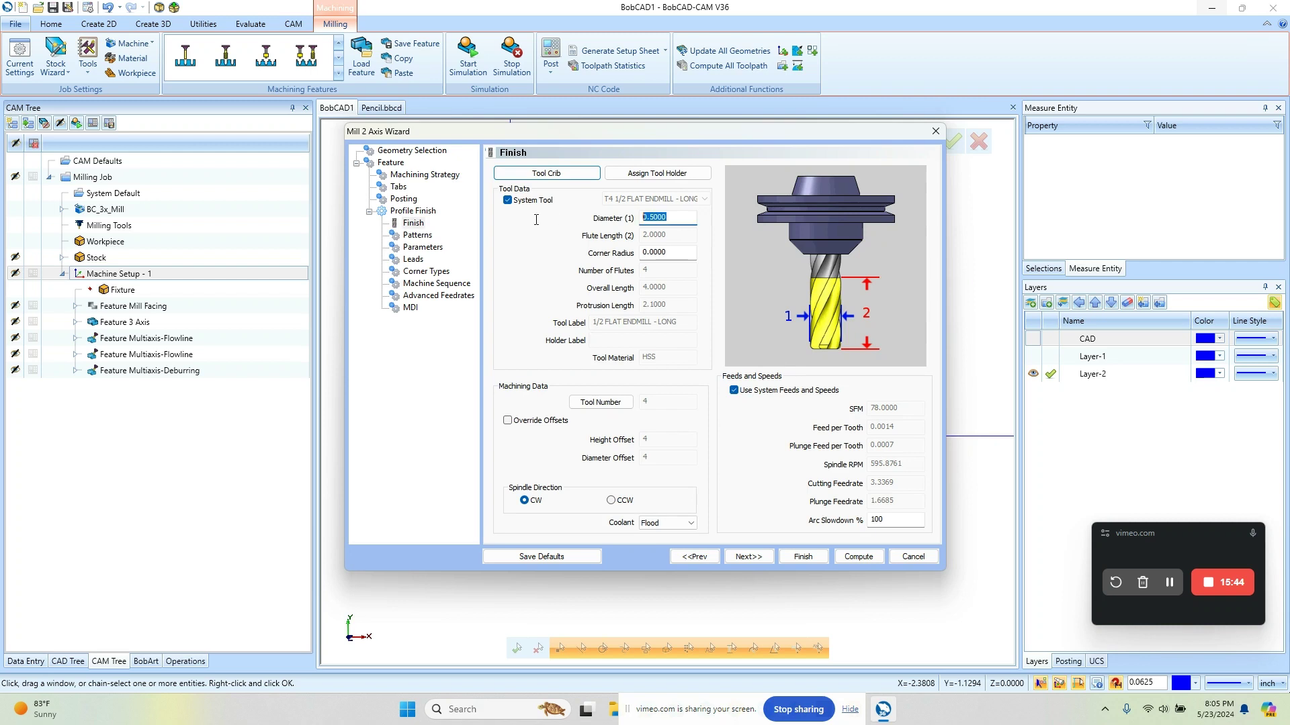
pyautogui.write('0.75')
pyautogui.click(679, 252)
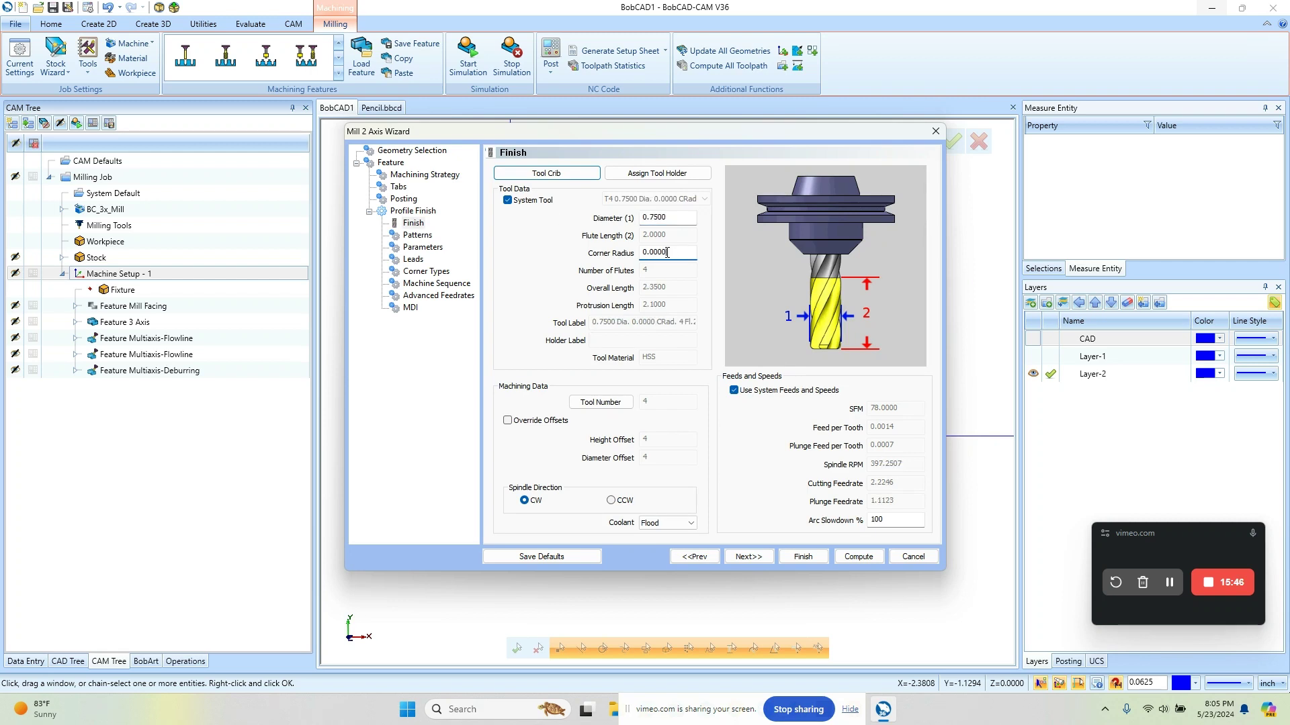
# - Set a Blend lead-in with line length .125 and arc radius .06, and compute the Profile Finish toolpath
pyautogui.click(418, 261)
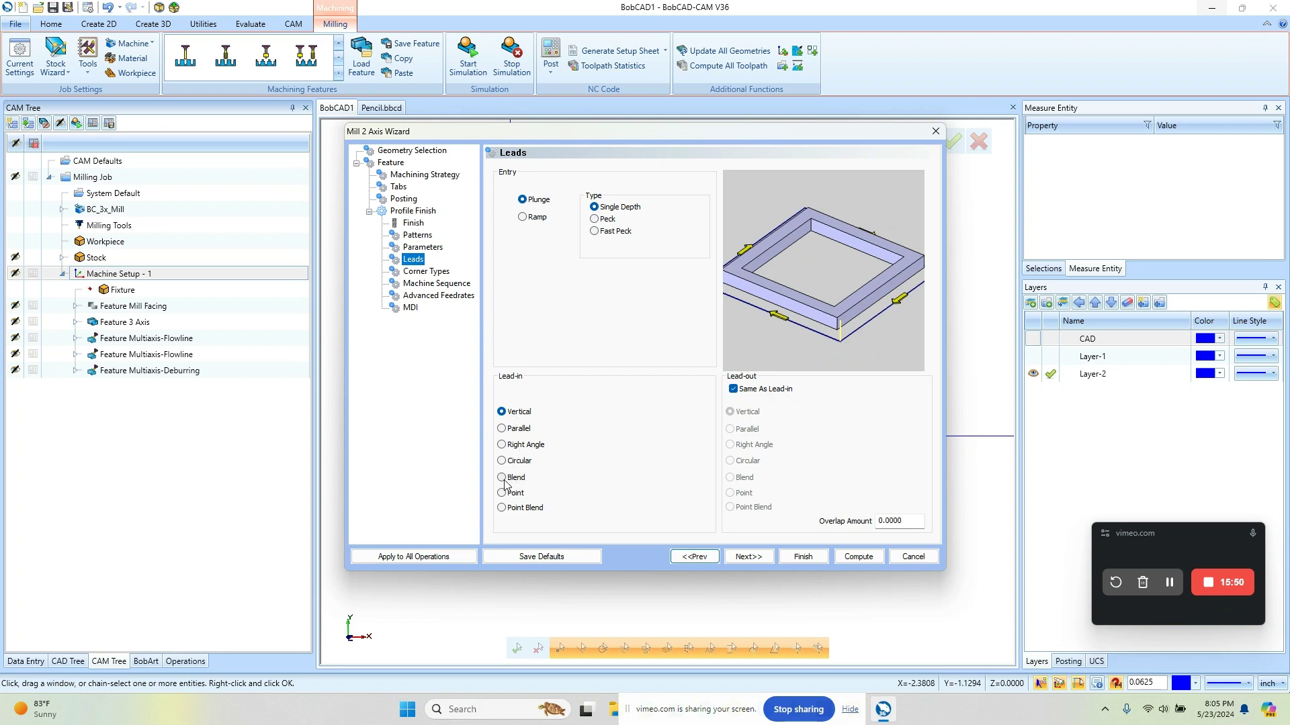
pyautogui.click(508, 481)
pyautogui.doubleClick(698, 459)
pyautogui.write('.')
pyautogui.doubleClick(704, 489)
pyautogui.write('.')
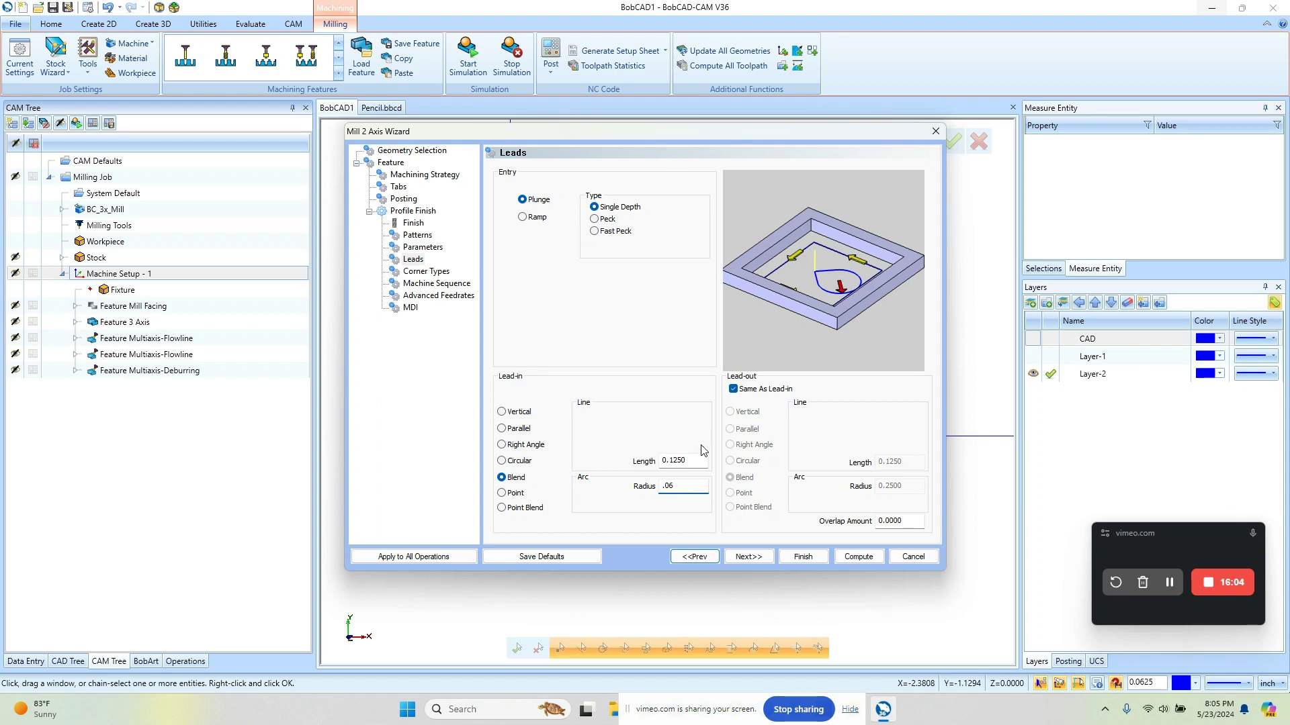
pyautogui.click(851, 557)
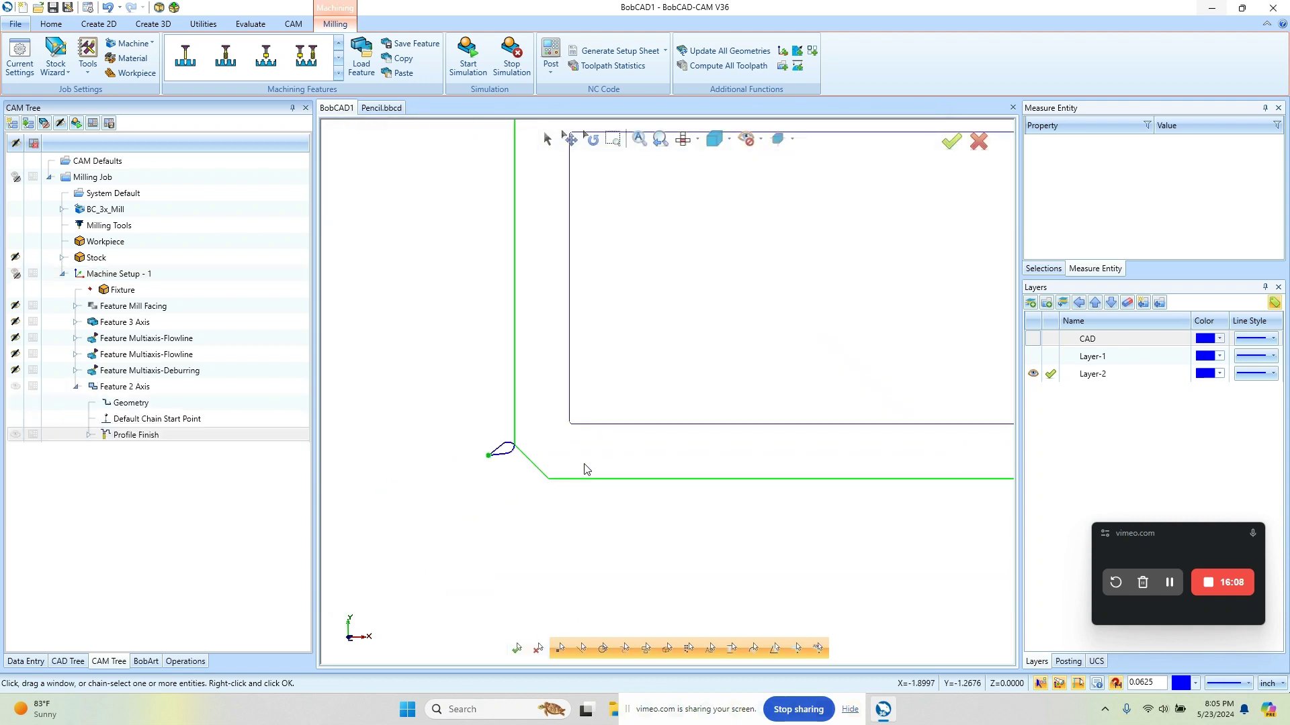
# - Set the Profile Finish lead-out overlap amount to .015, recompute the toolpath and check it around the block outline
pyautogui.scroll(4, 511, 445)
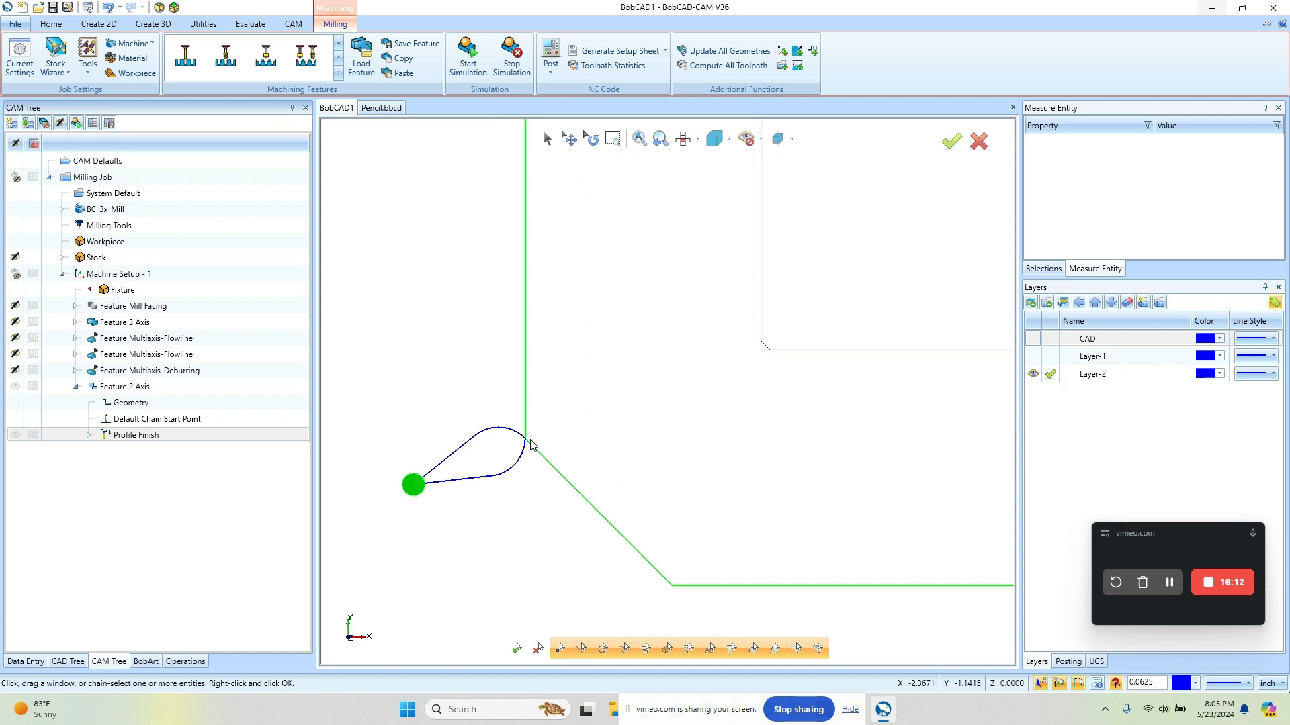
pyautogui.scroll(-1, 530, 443)
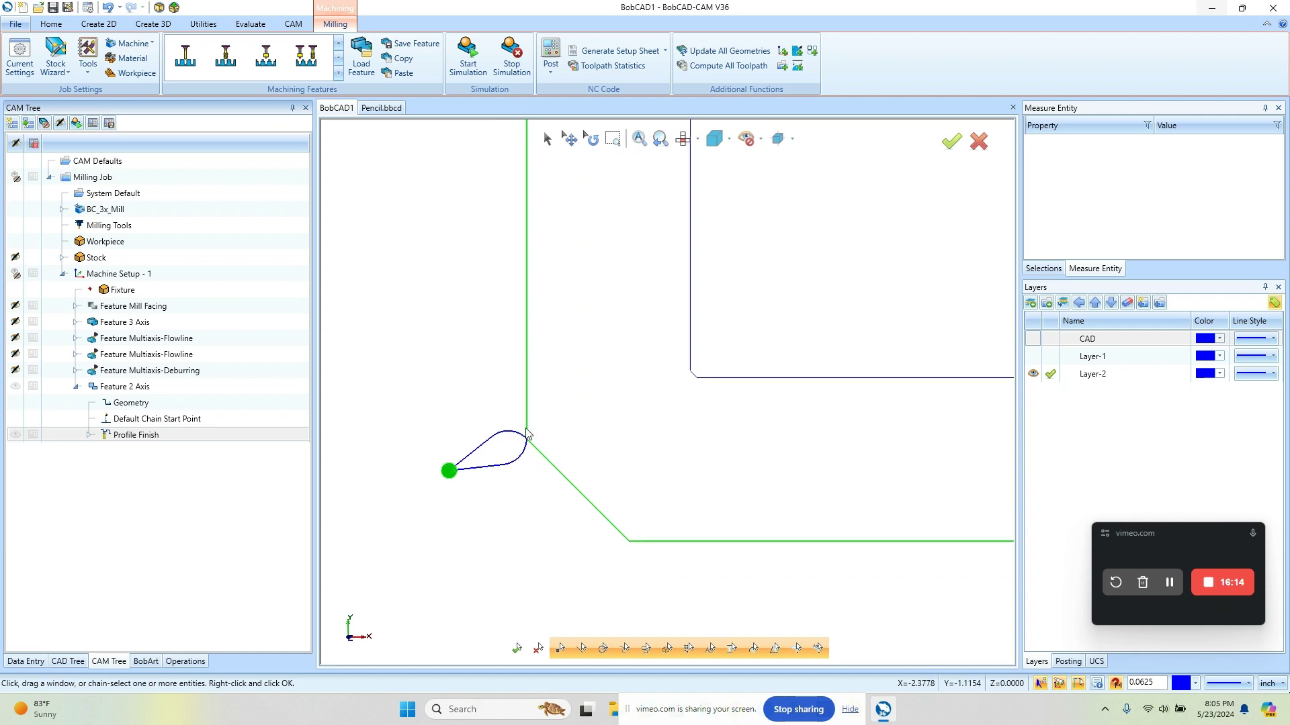
pyautogui.doubleClick(137, 436)
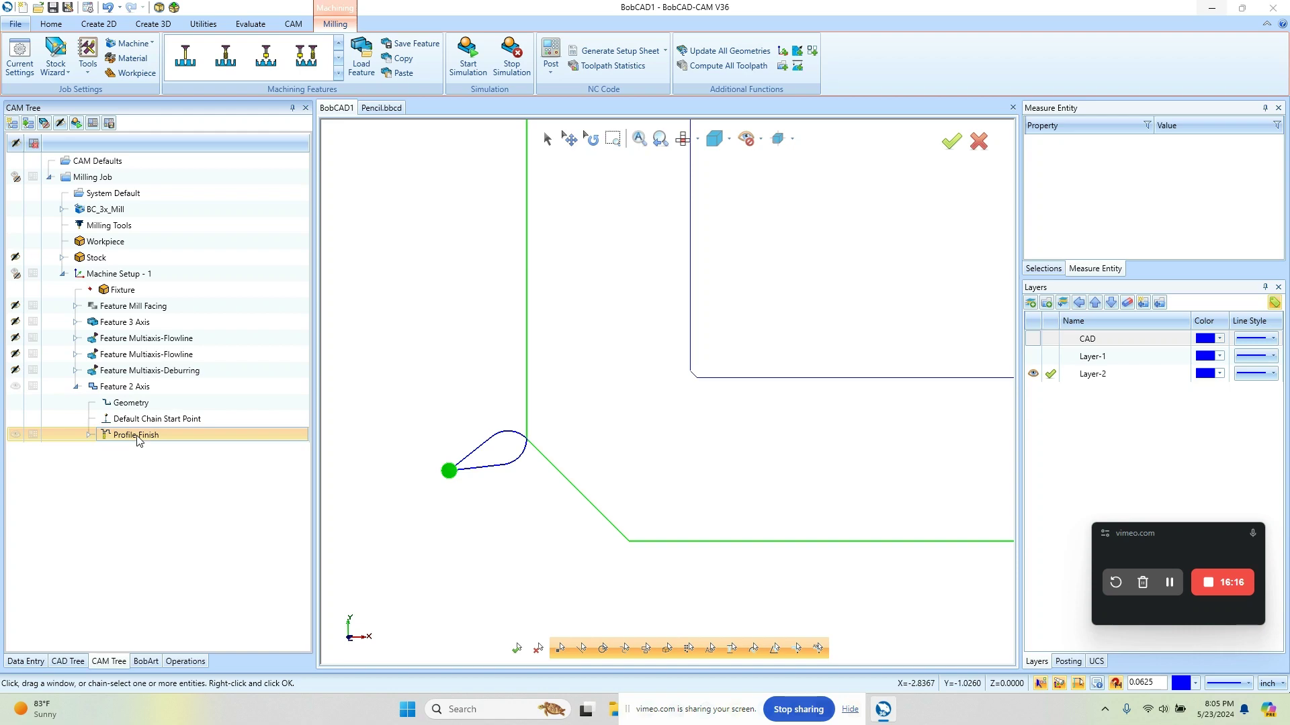
pyautogui.click(414, 248)
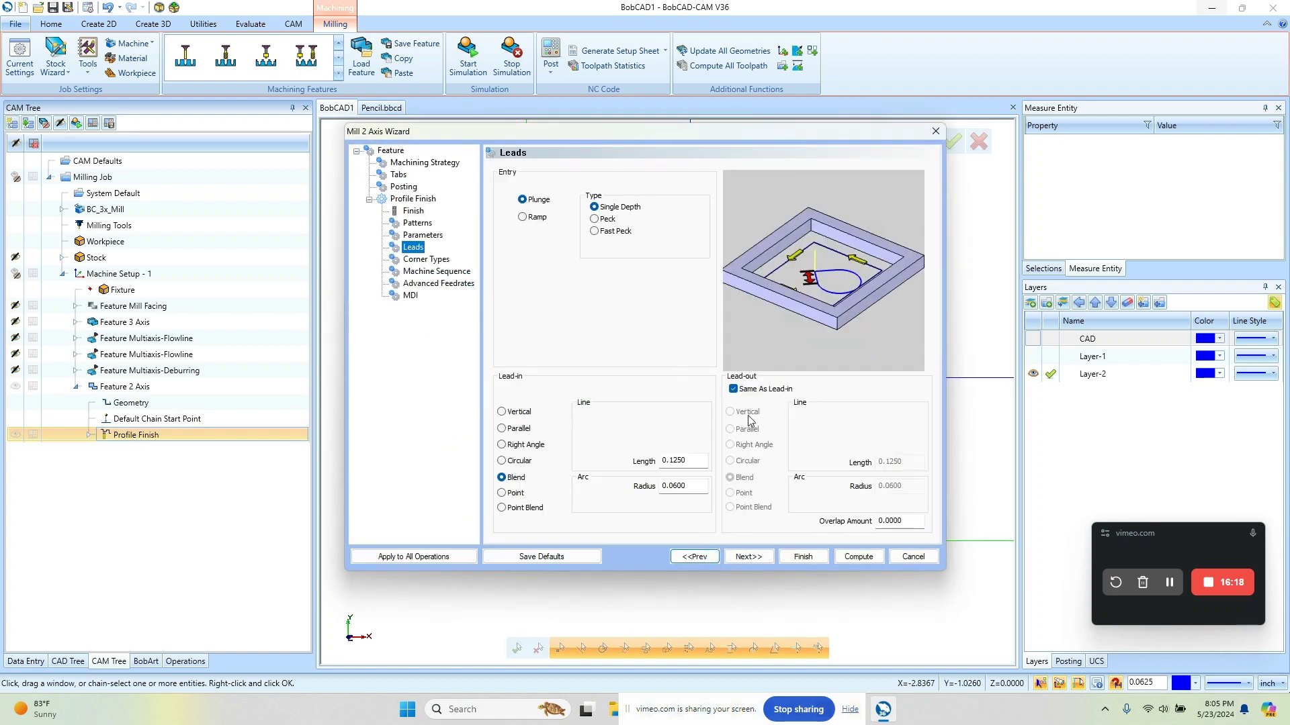
pyautogui.moveTo(902, 521); pyautogui.dragTo(799, 518)
pyautogui.write('.015')
pyautogui.click(857, 555)
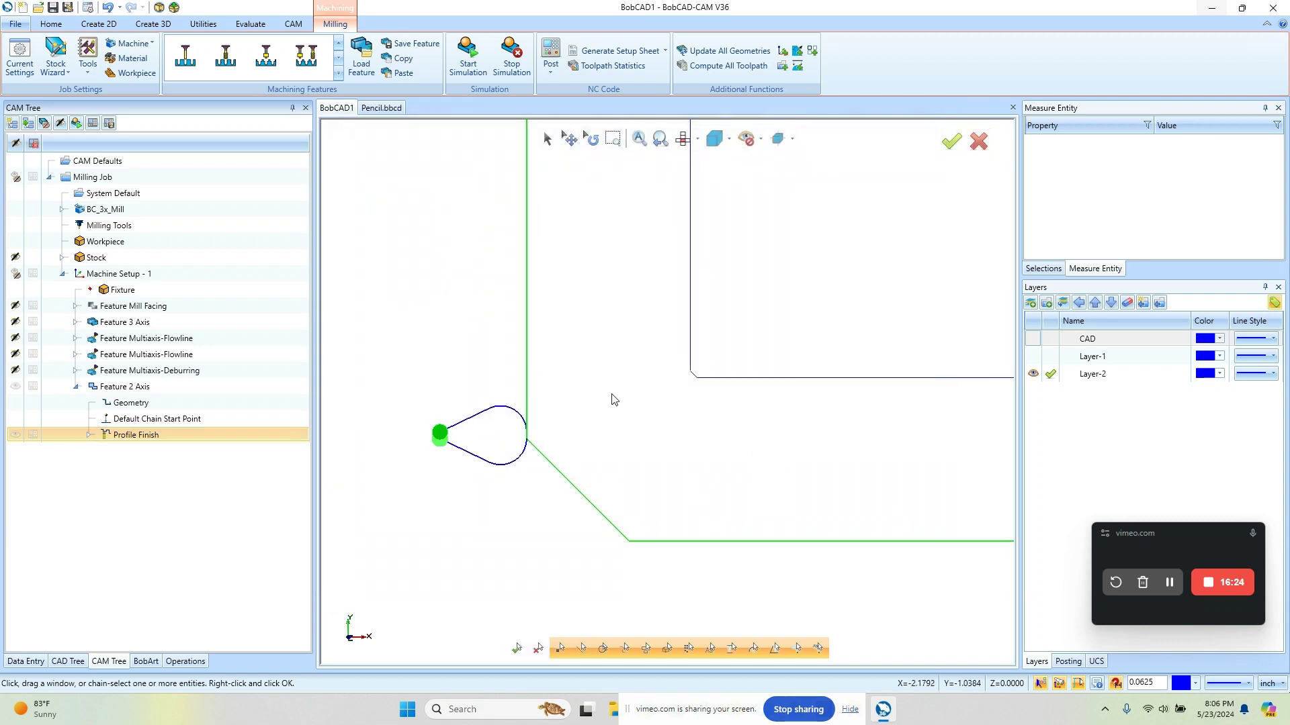
pyautogui.scroll(-6, 481, 432)
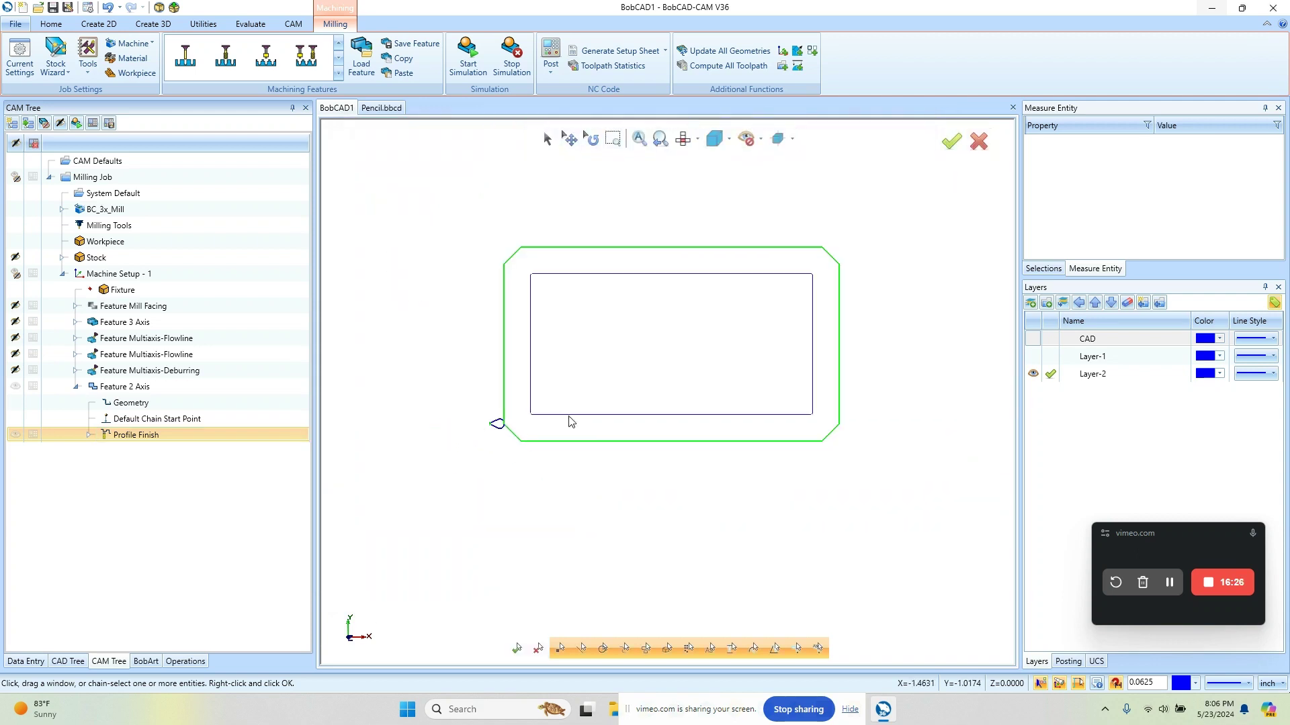
pyautogui.moveTo(698, 520)
pyautogui.mouseDown(button='middle')
pyautogui.moveTo(696, 461)
pyautogui.moveTo(740, 455)
pyautogui.mouseUp(button='middle')
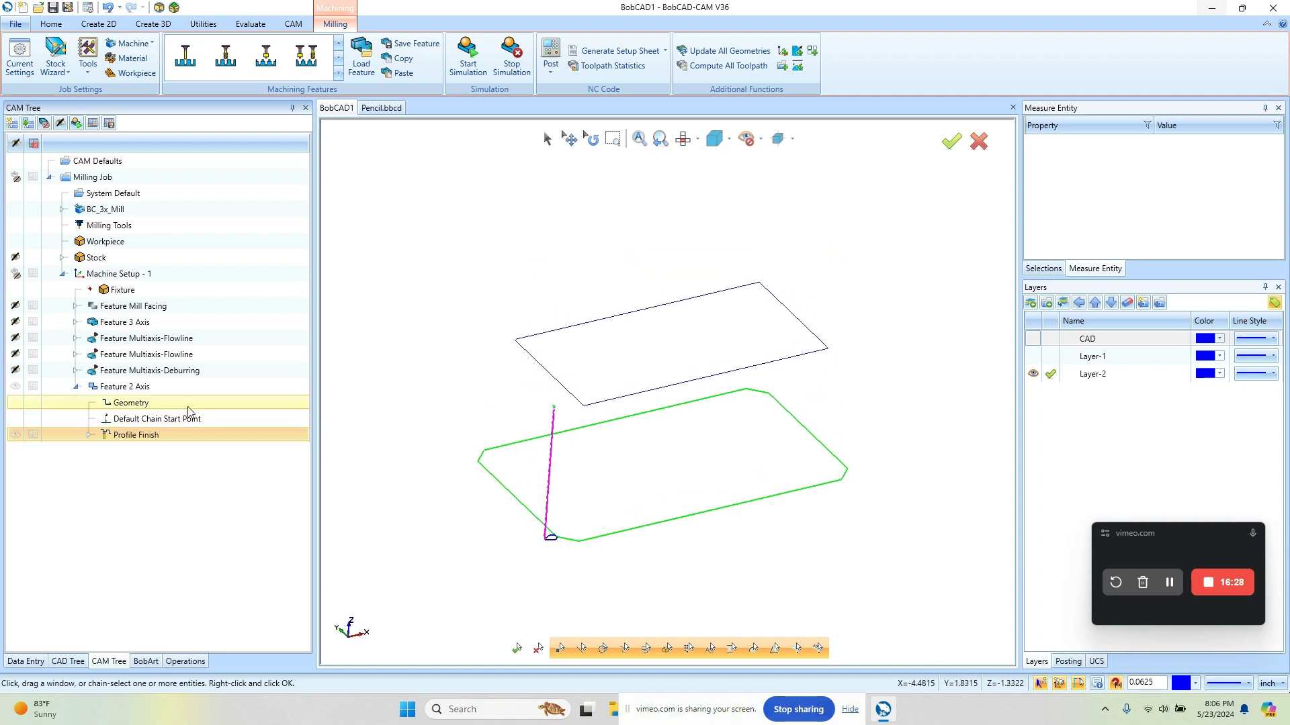
# - Review the toolpaths of the facing, 3 Axis, flowline, deburring and 2 Axis features one at a time
pyautogui.click(77, 386)
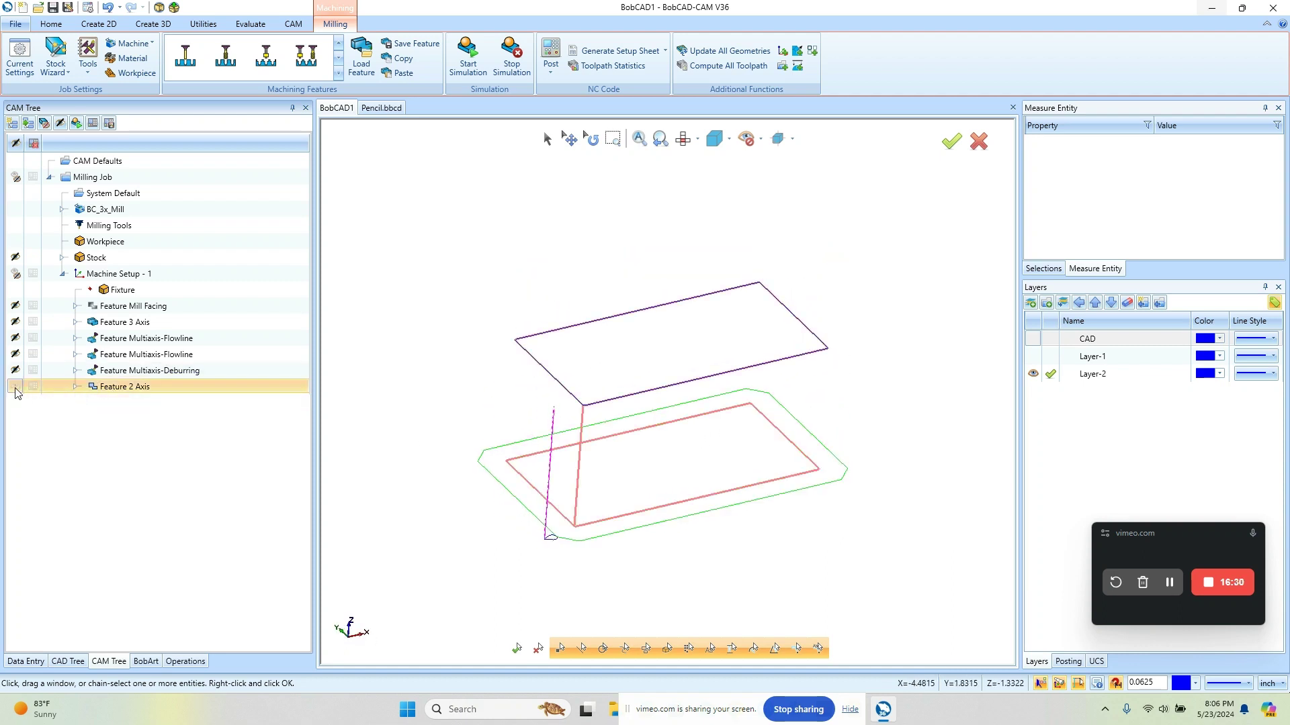
pyautogui.click(19, 304)
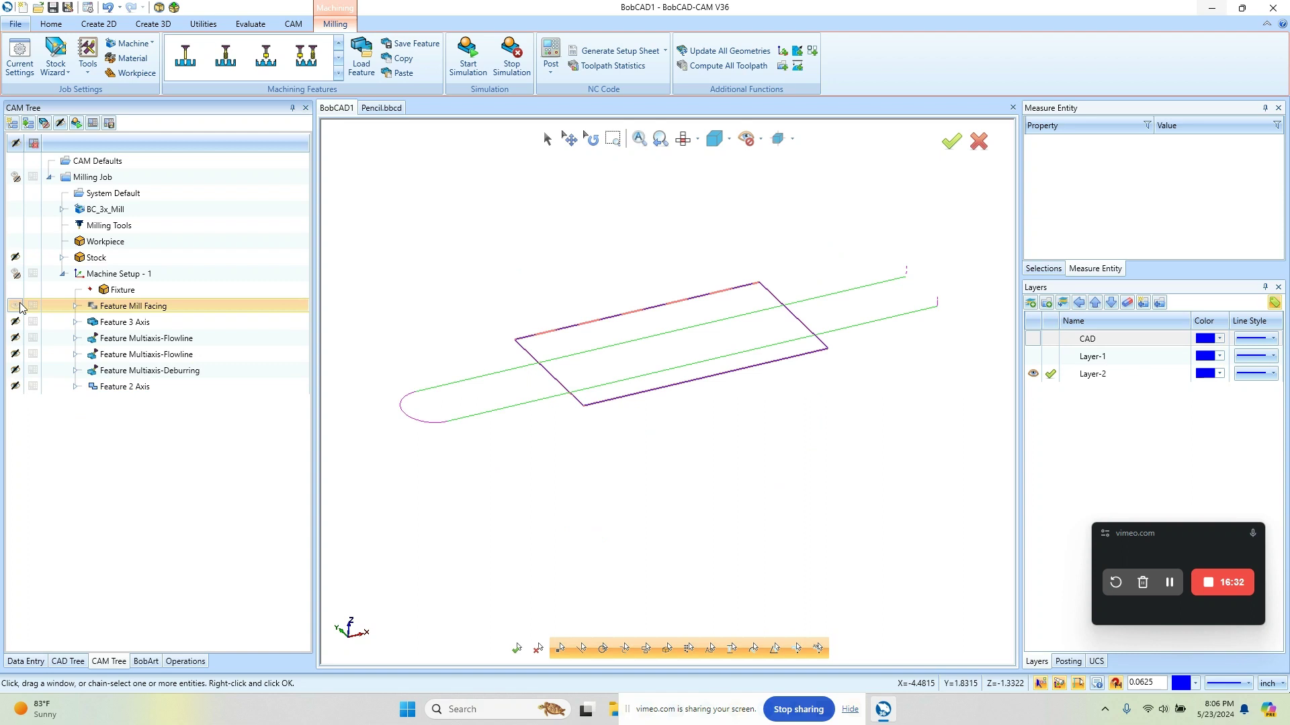
pyautogui.click(15, 323)
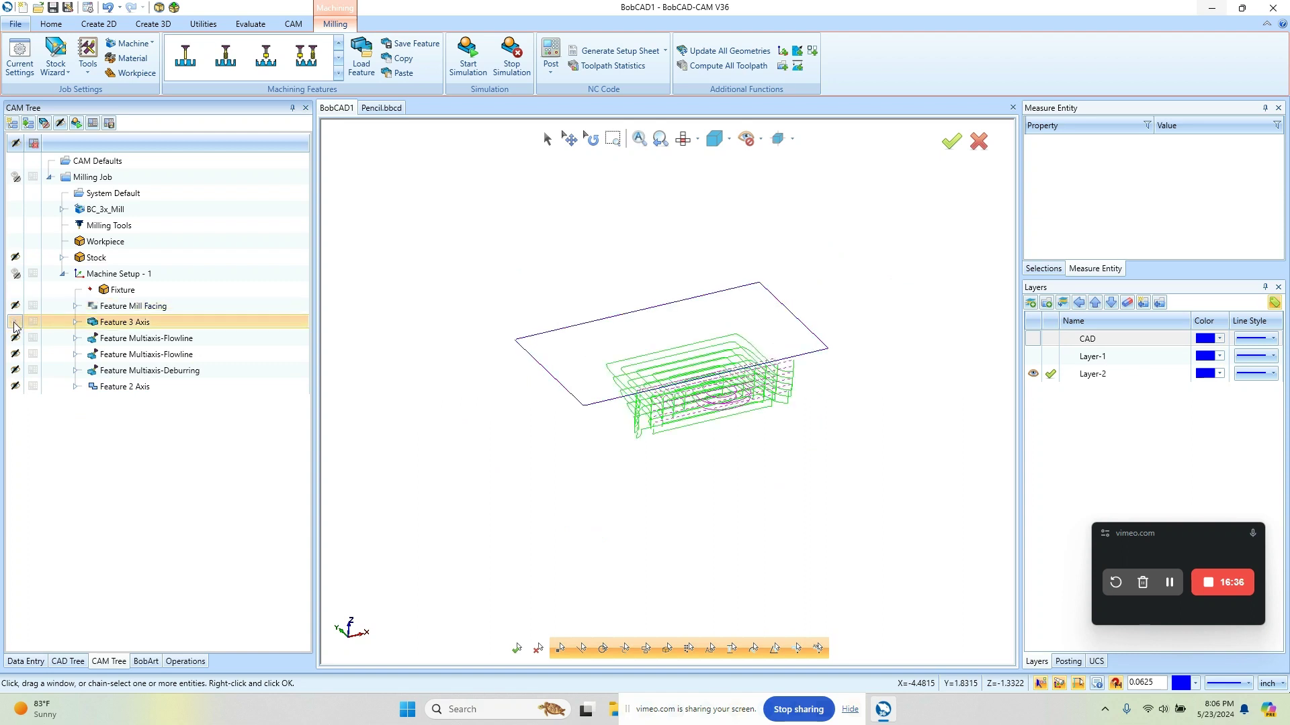
pyautogui.click(14, 323)
pyautogui.click(14, 338)
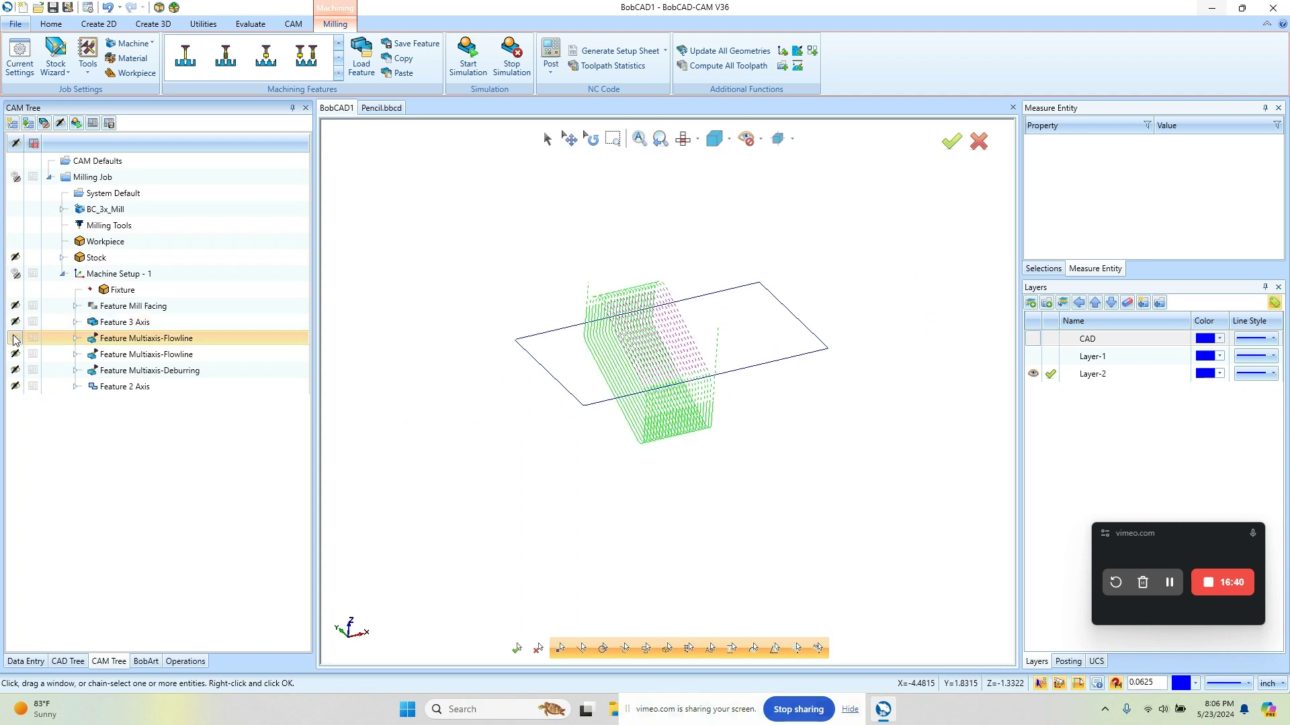
pyautogui.click(15, 339)
pyautogui.click(14, 355)
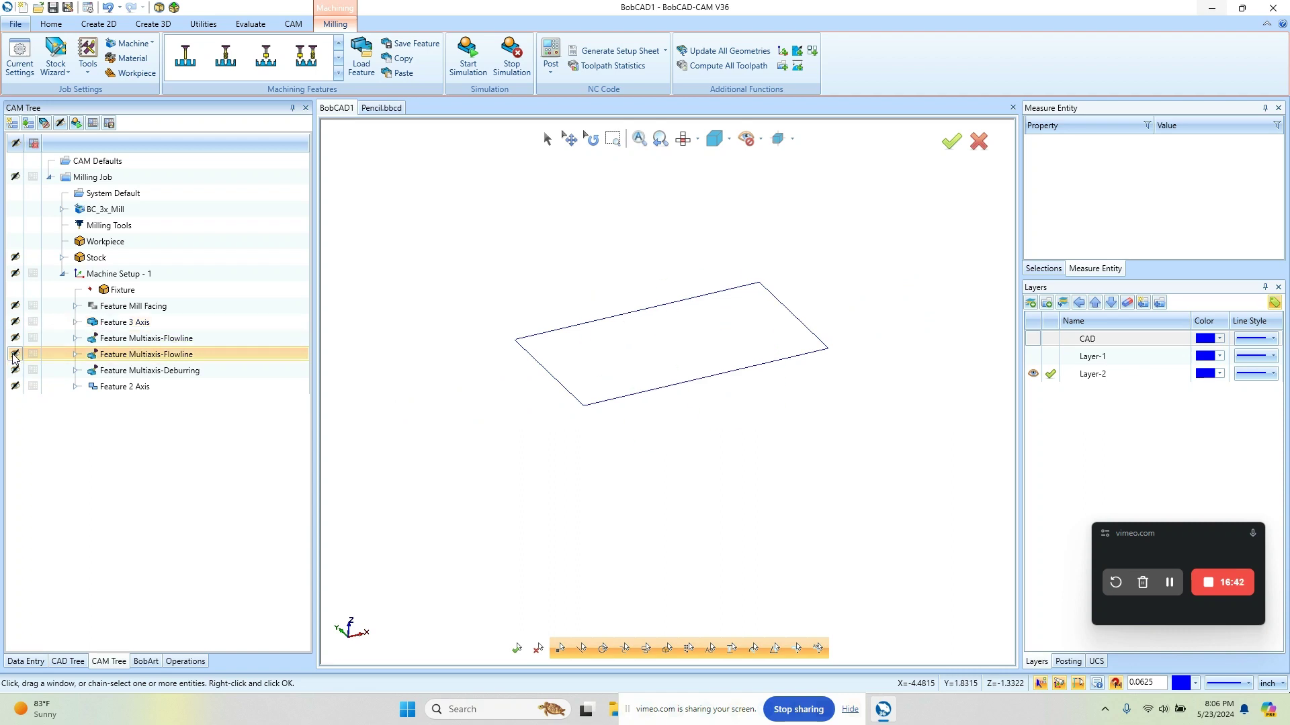
pyautogui.click(14, 354)
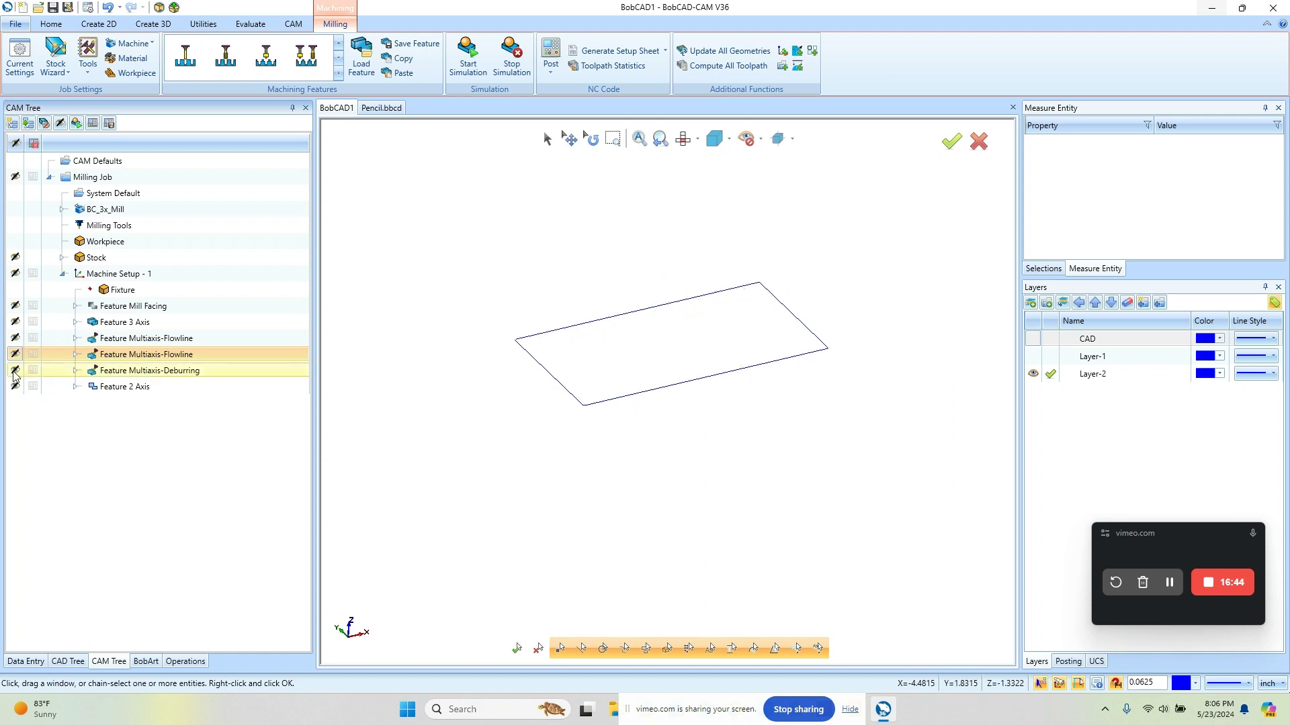
pyautogui.click(14, 370)
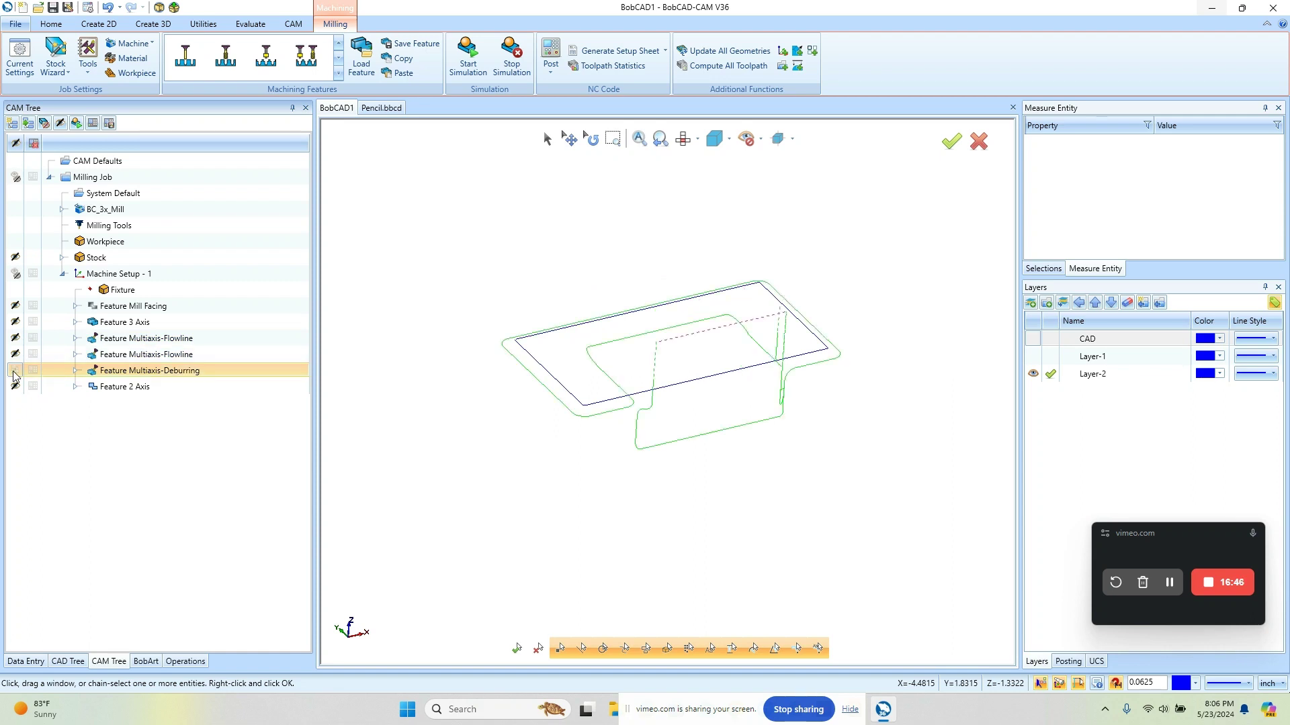
pyautogui.click(14, 371)
pyautogui.click(14, 387)
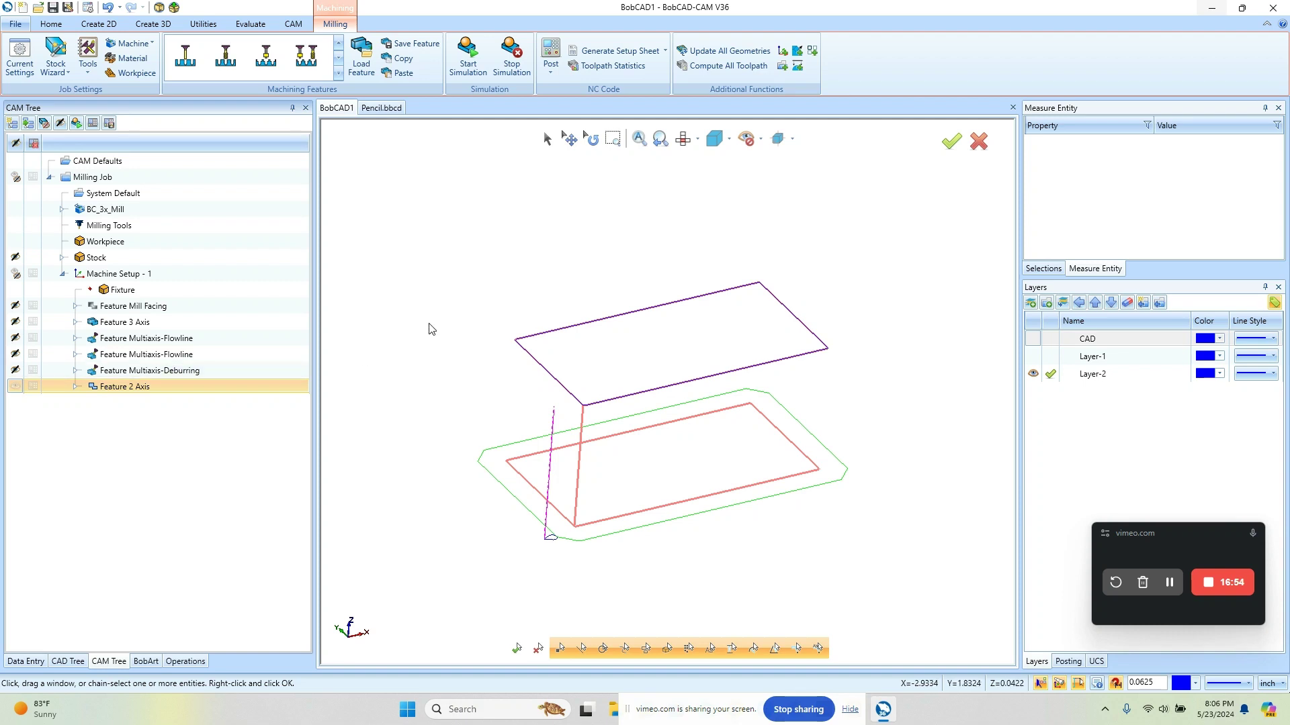
# - Start the machining simulation, hide its toolpath display and run it
pyautogui.click(468, 57)
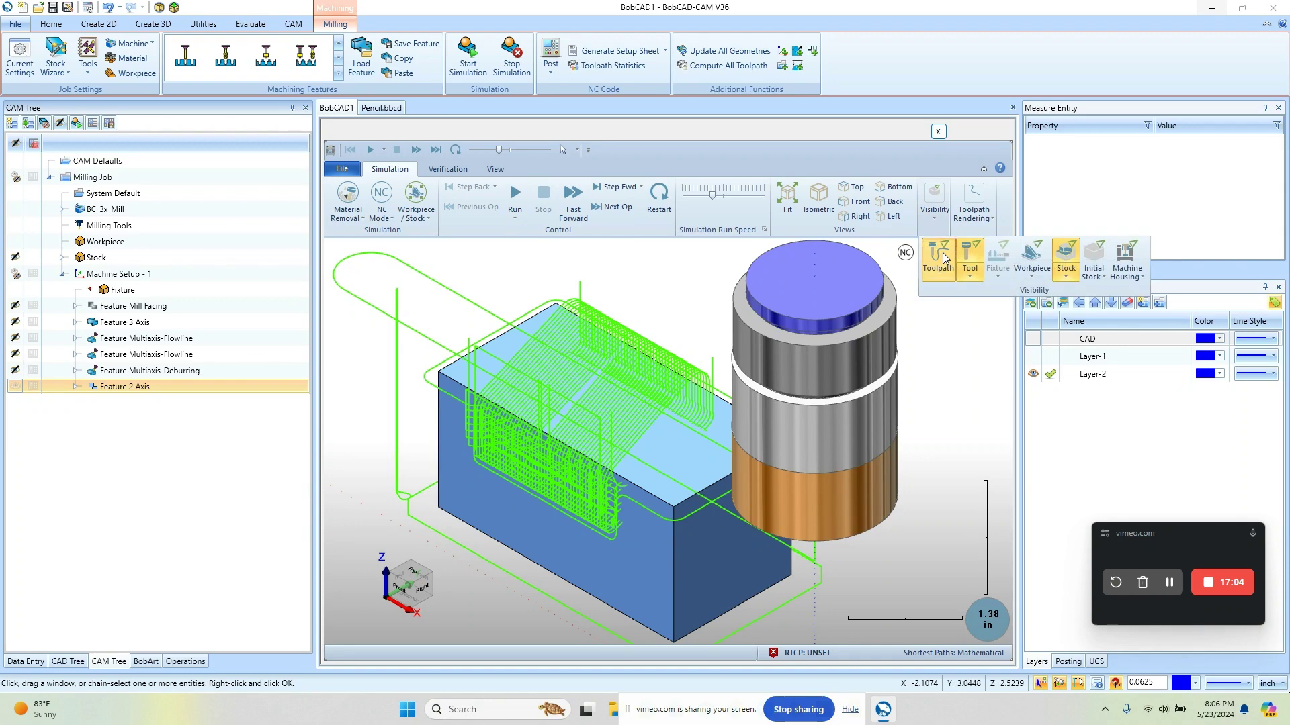
pyautogui.click(941, 252)
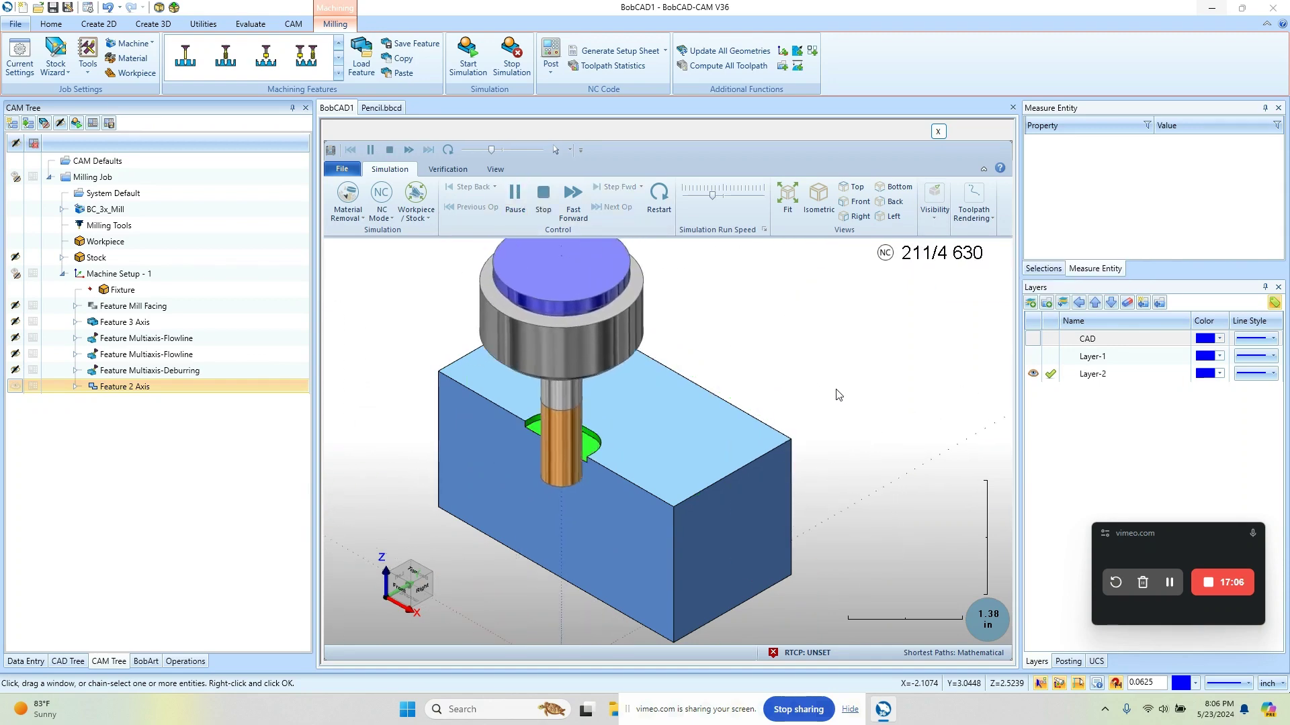